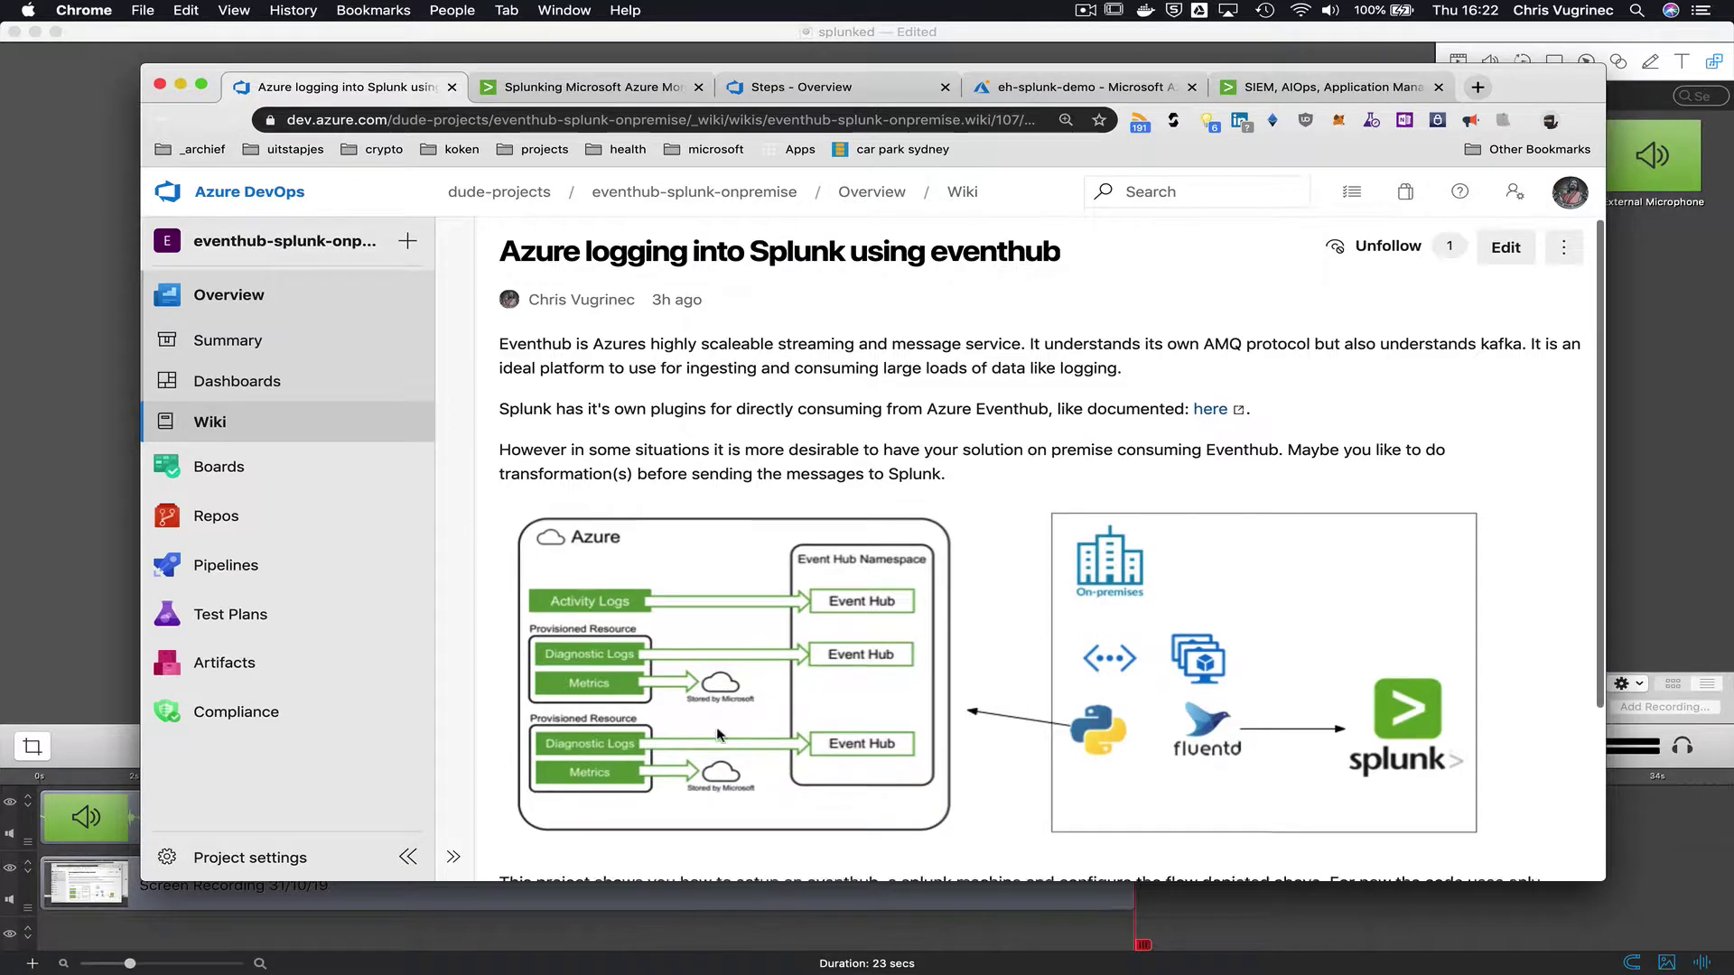
- Skim the Splunk plugin documentation article, then return to the wiki
scroll(719, 732, down, 2)
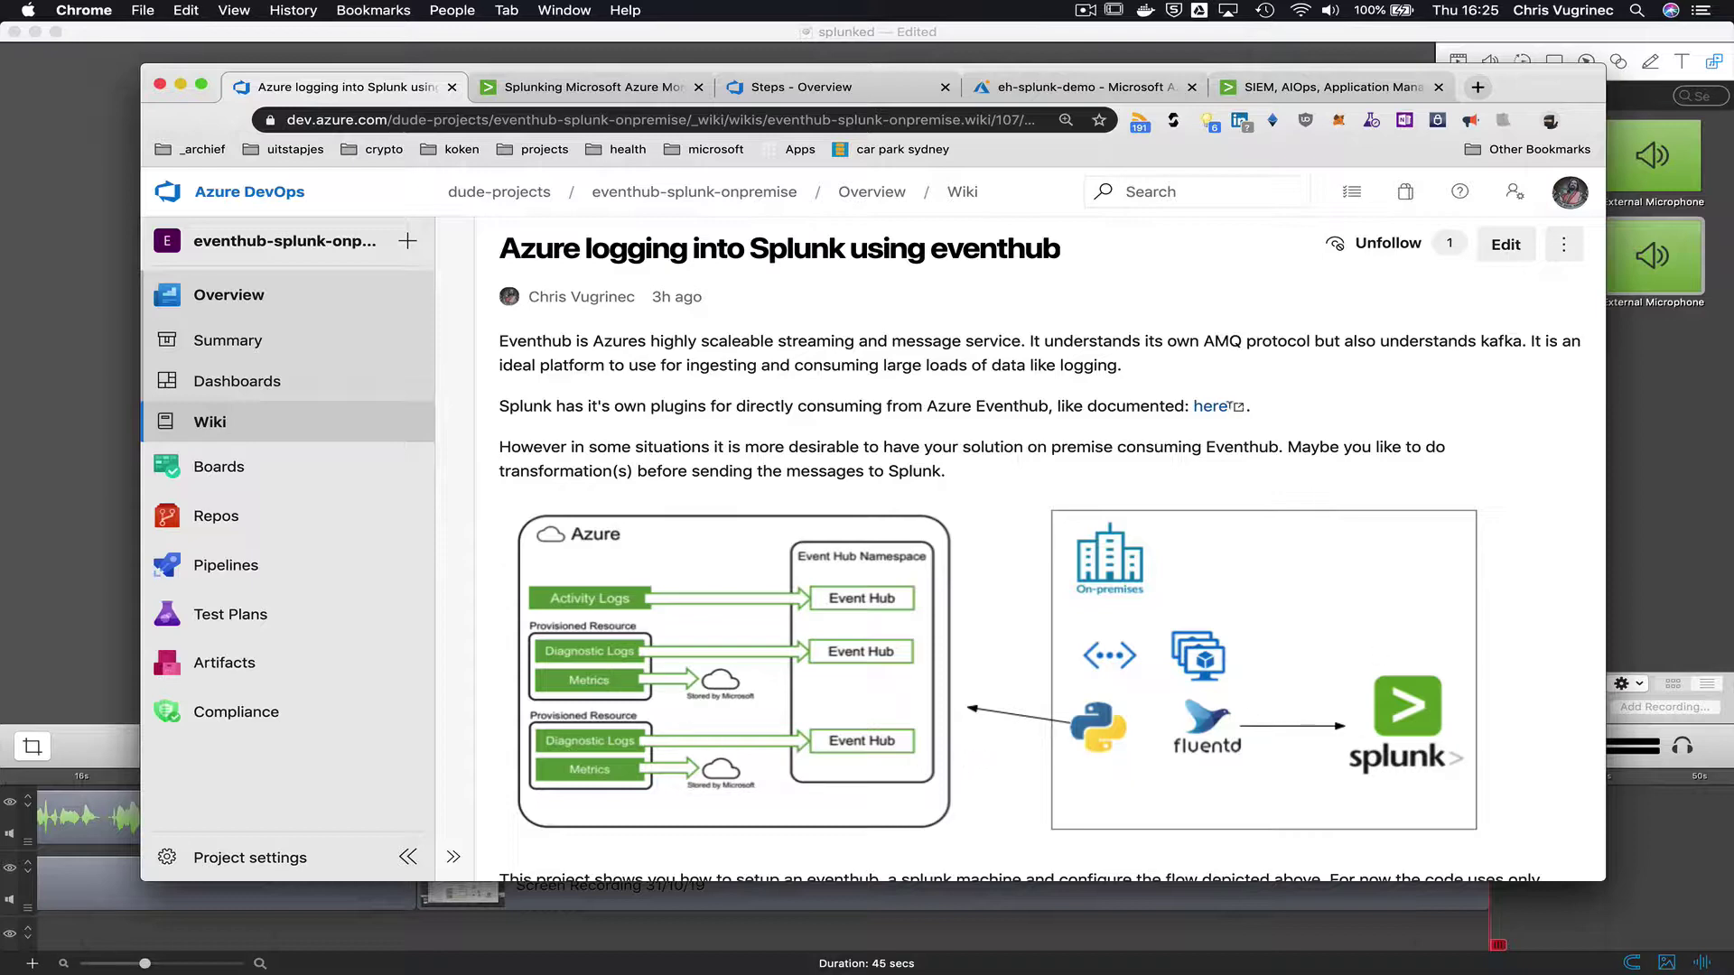
click(1221, 408)
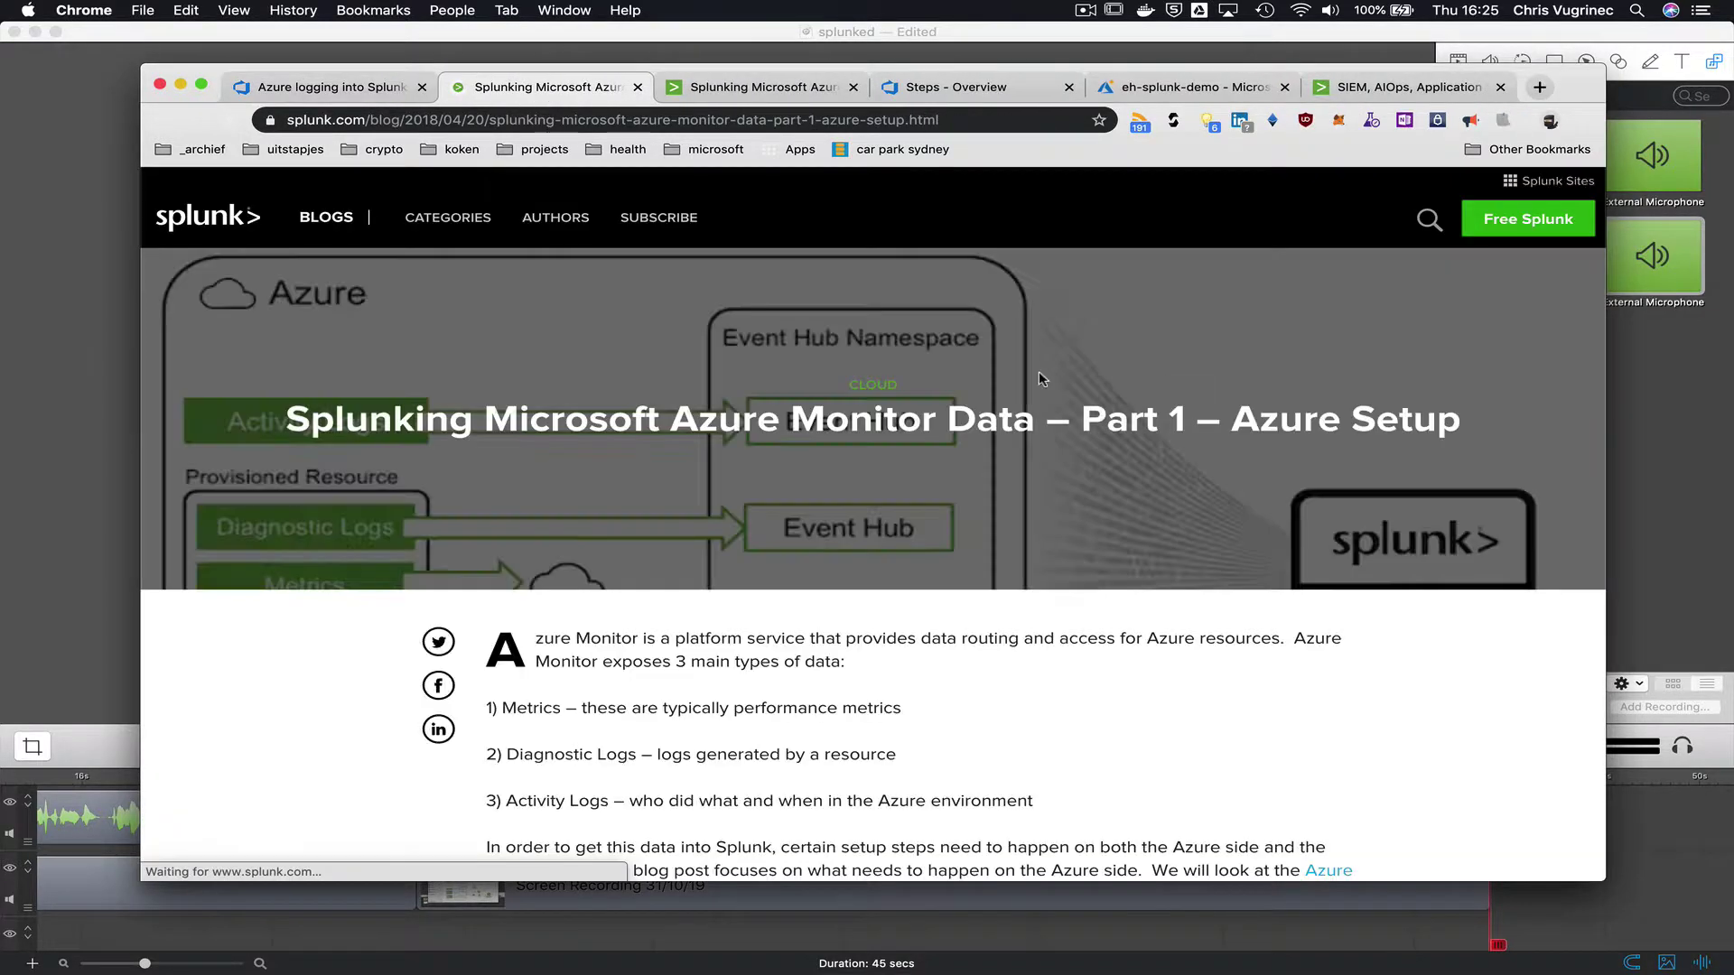
scroll(1004, 540, down, 2)
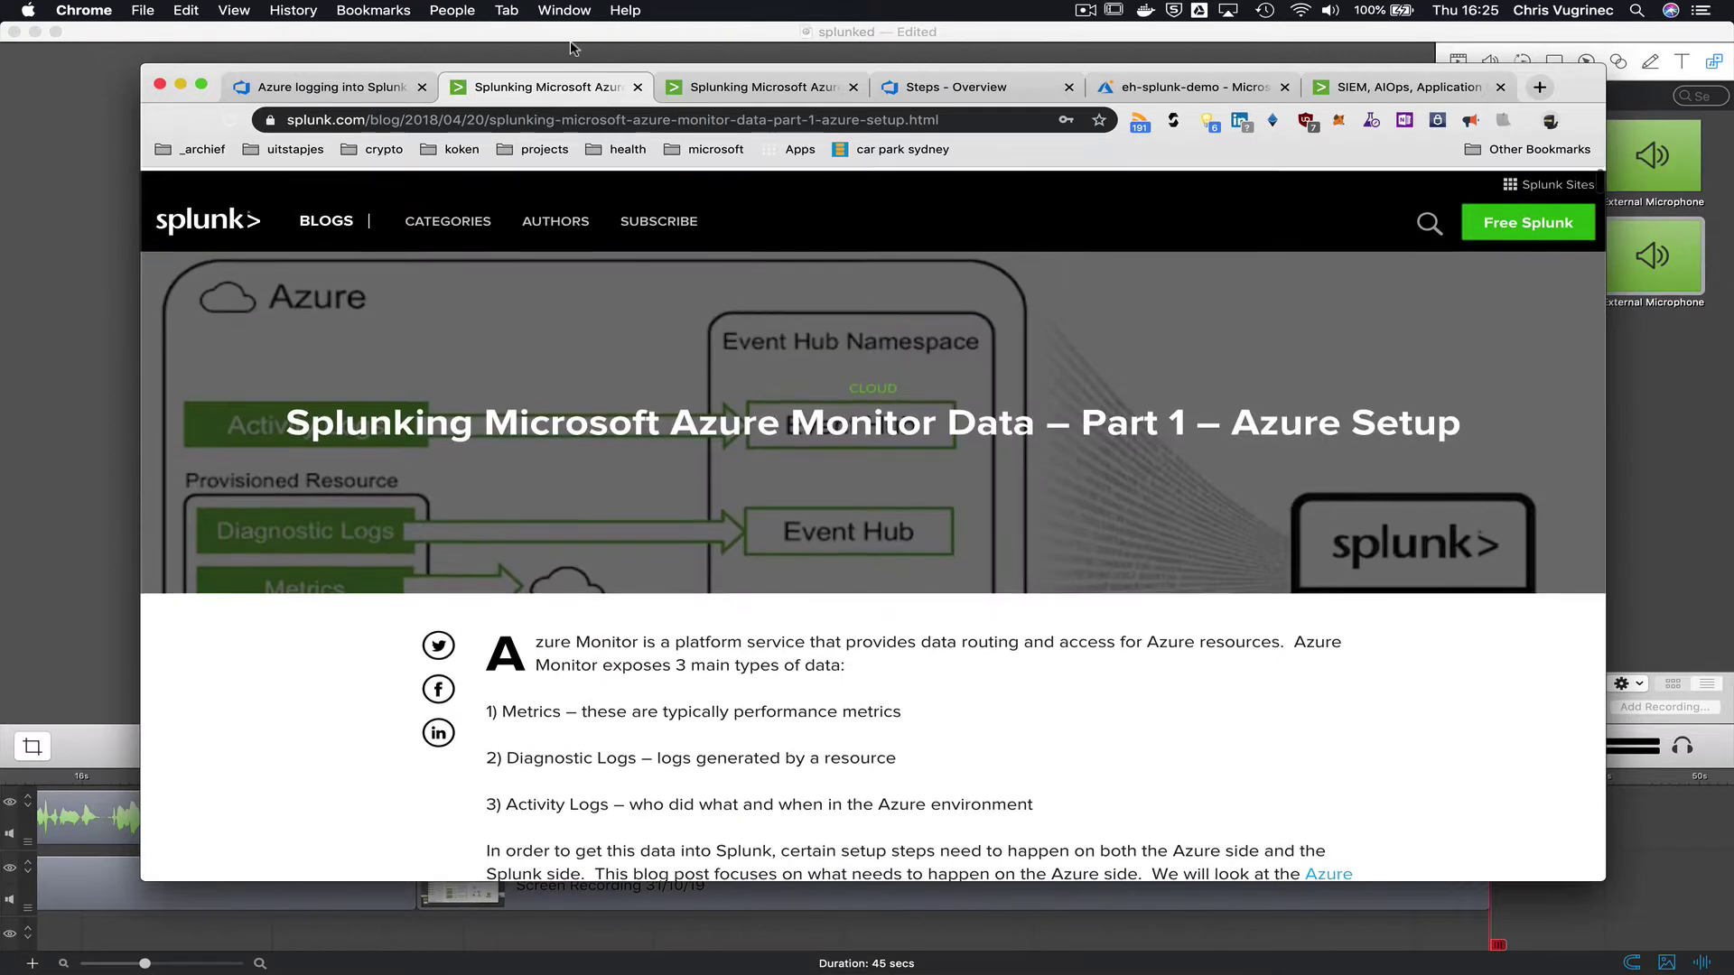
click(640, 87)
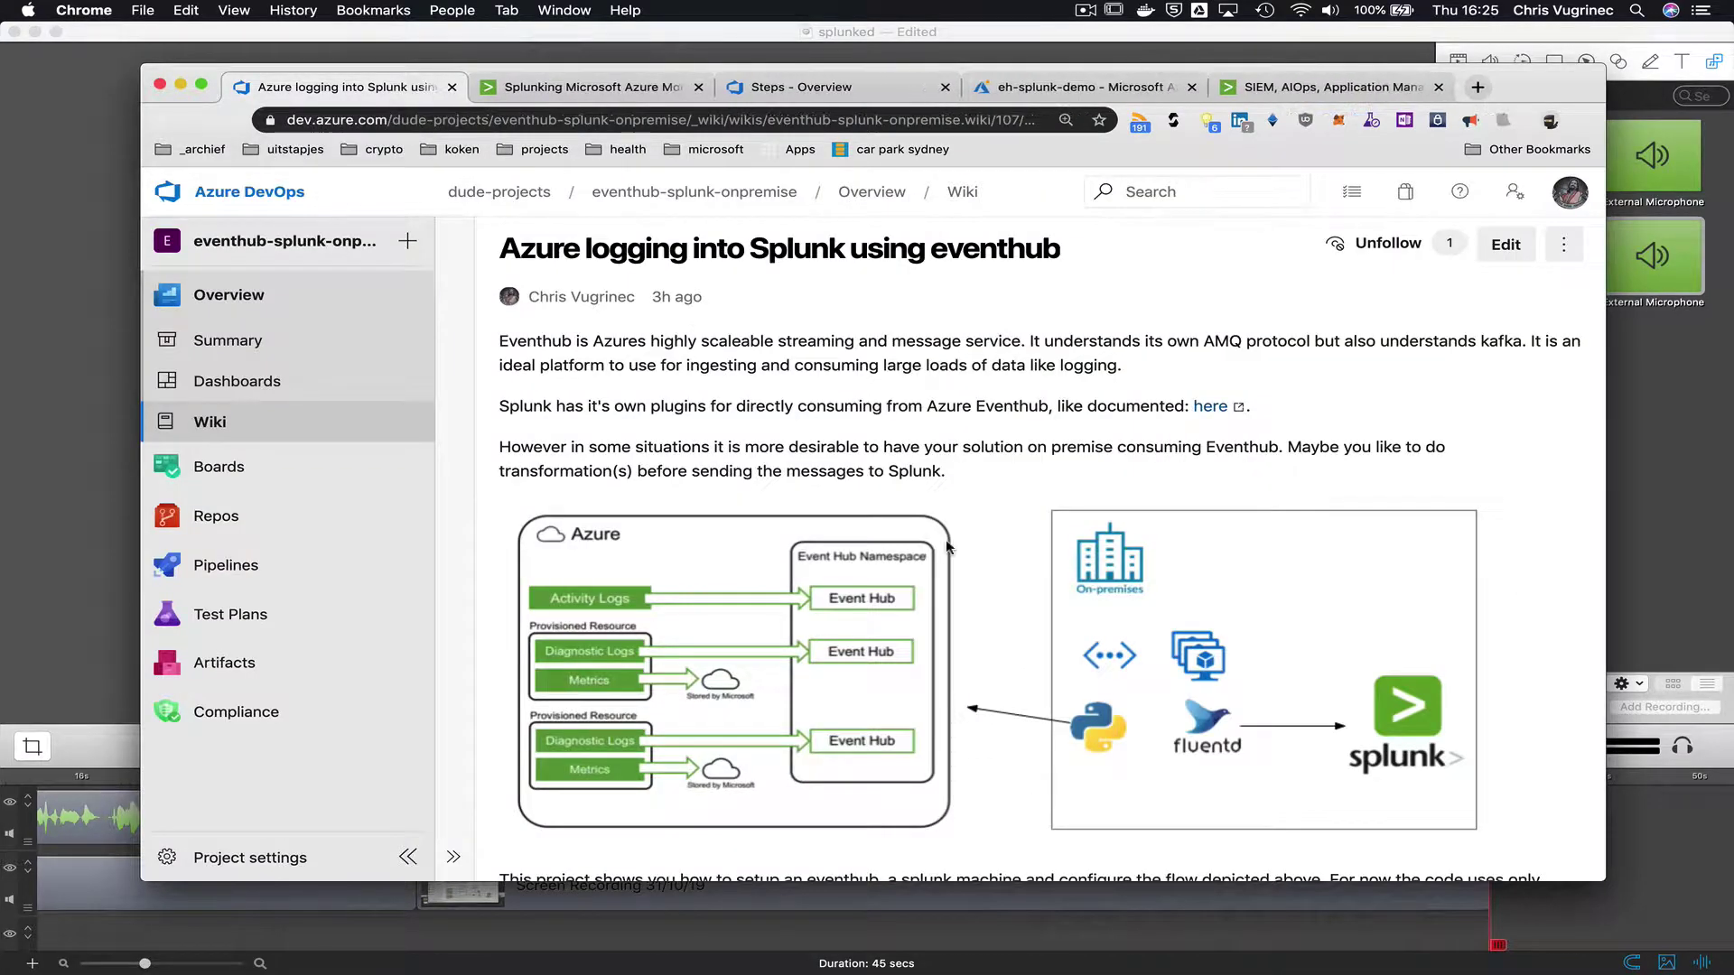
scroll(989, 653, down, 1)
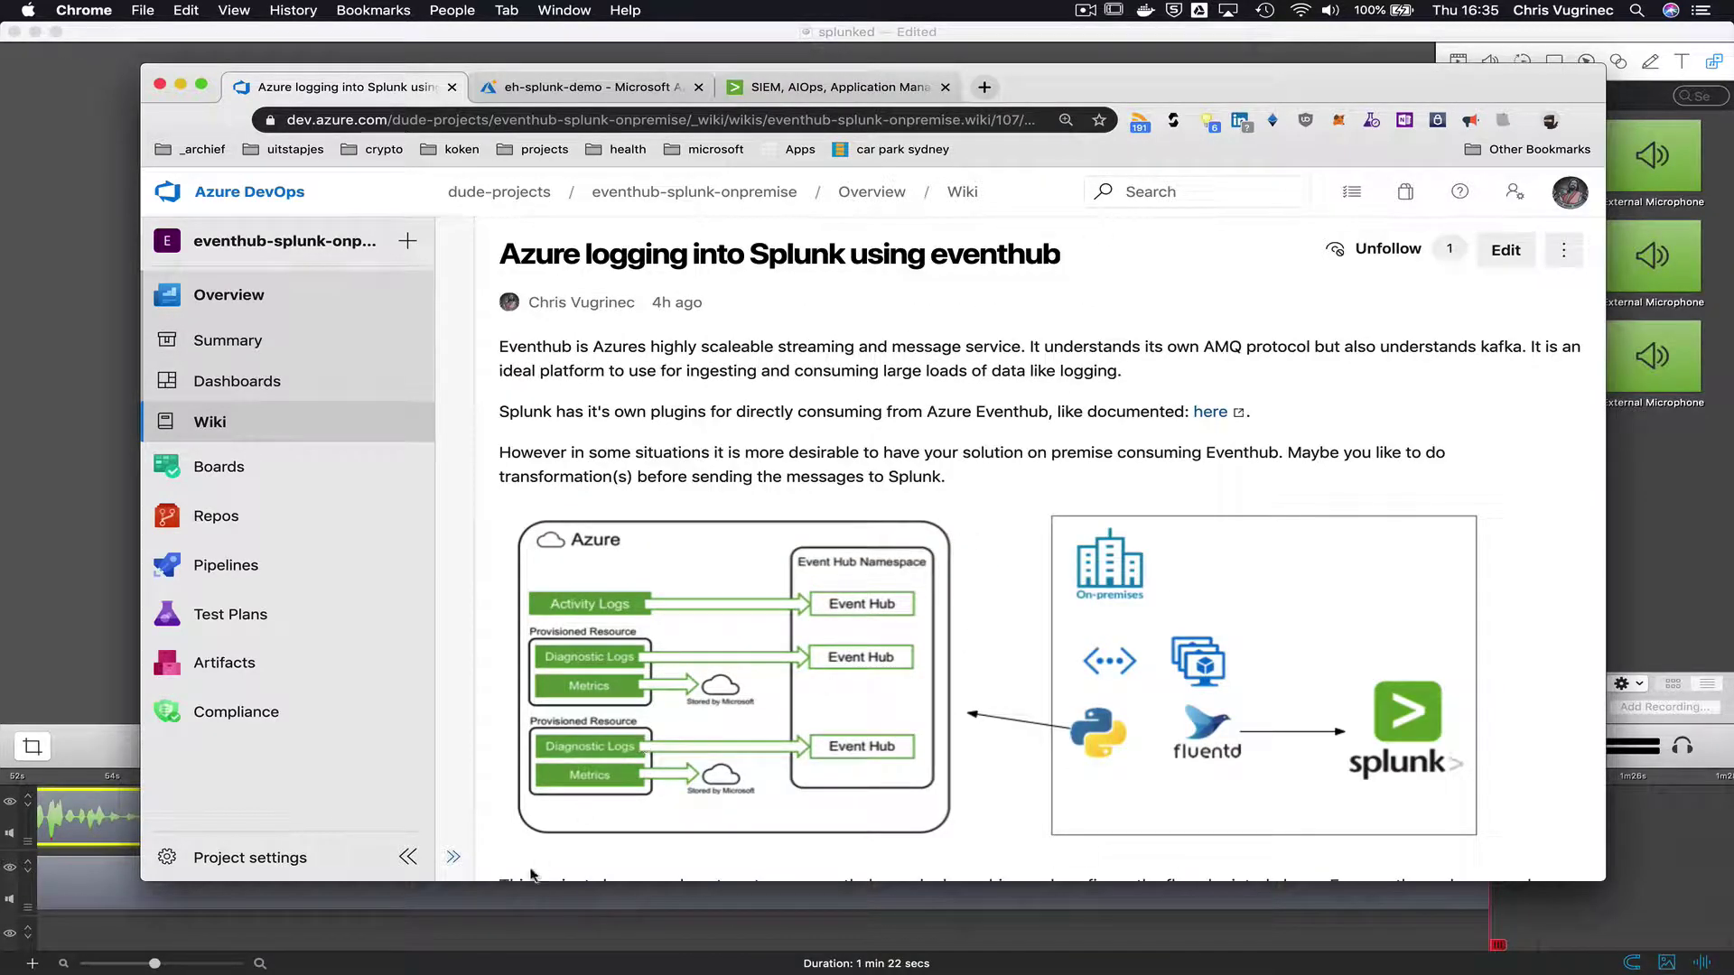
- Read the Steps wiki's 'Create and config Splunk VM' section, then view resource group eh-splunk-demo
click(452, 856)
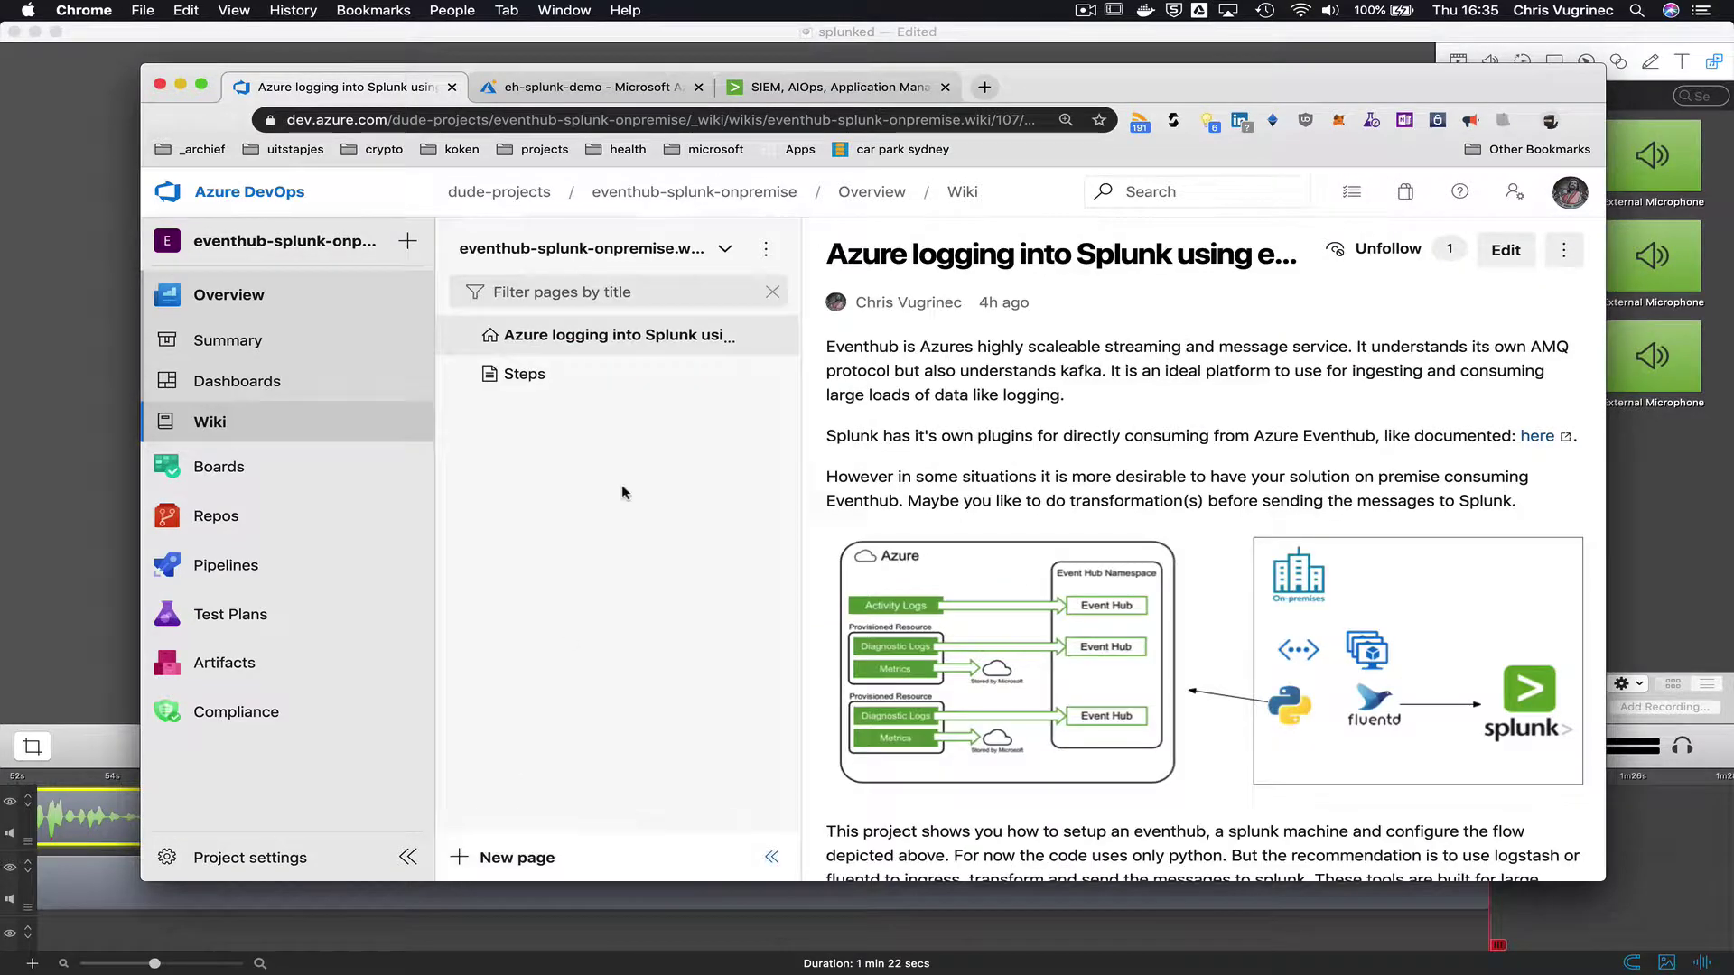
click(589, 382)
scroll(1090, 555, down, 2)
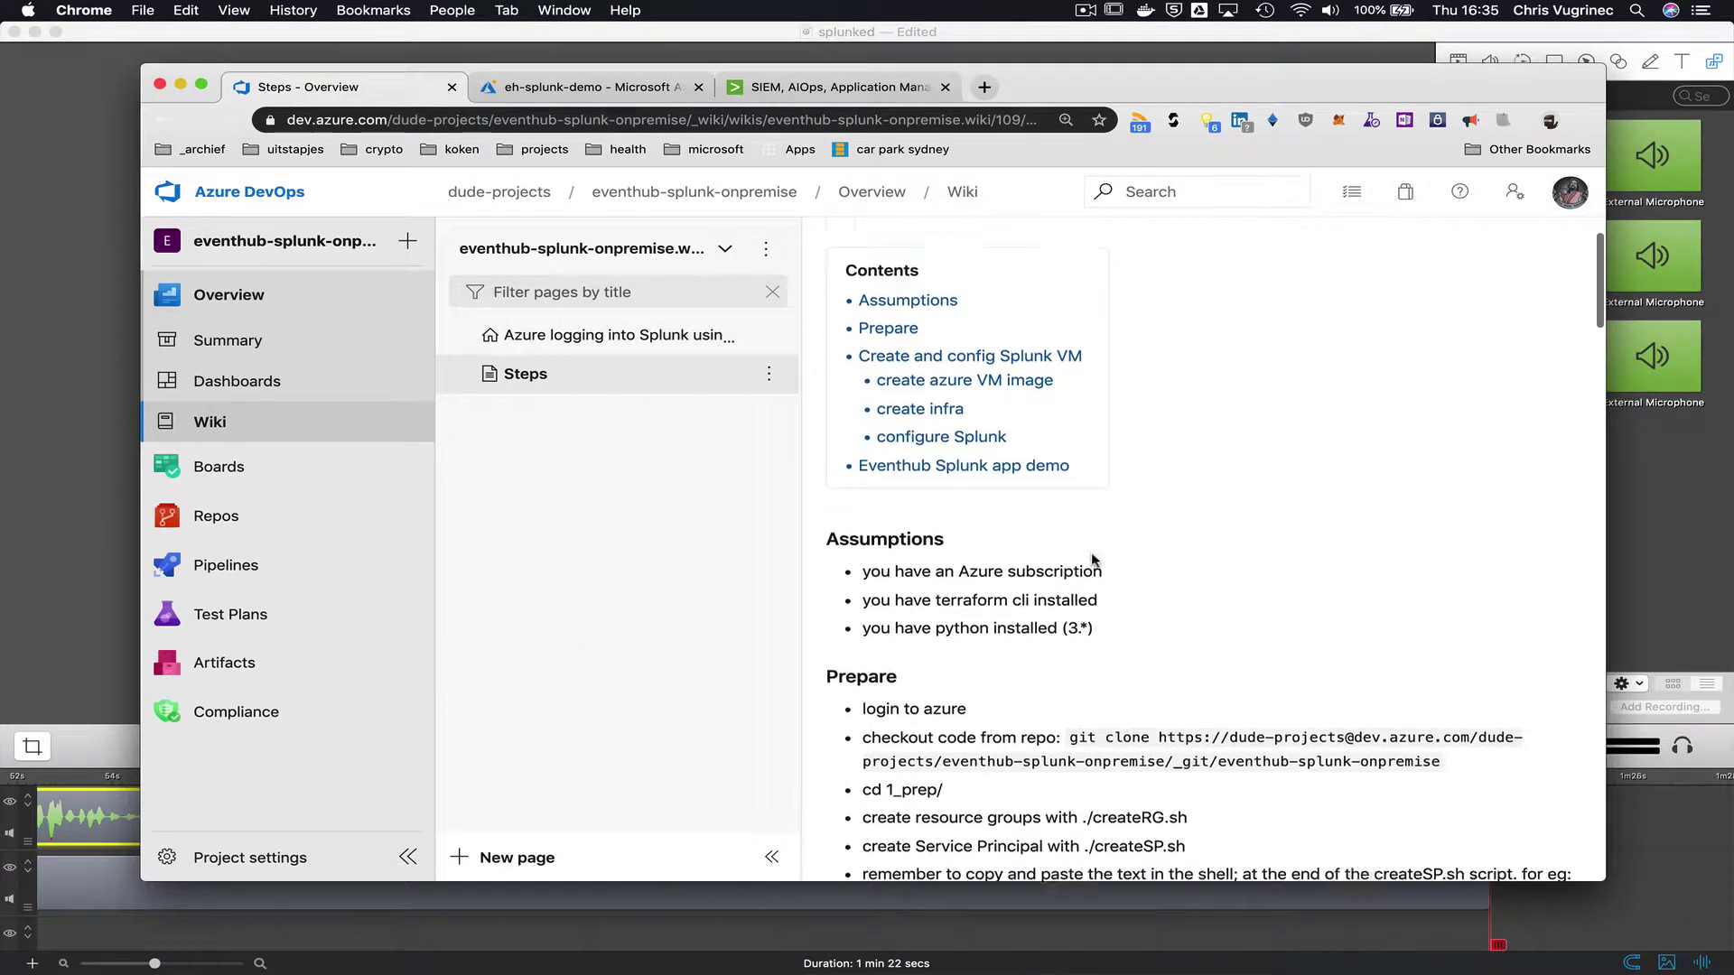
scroll(1090, 559, down, 10)
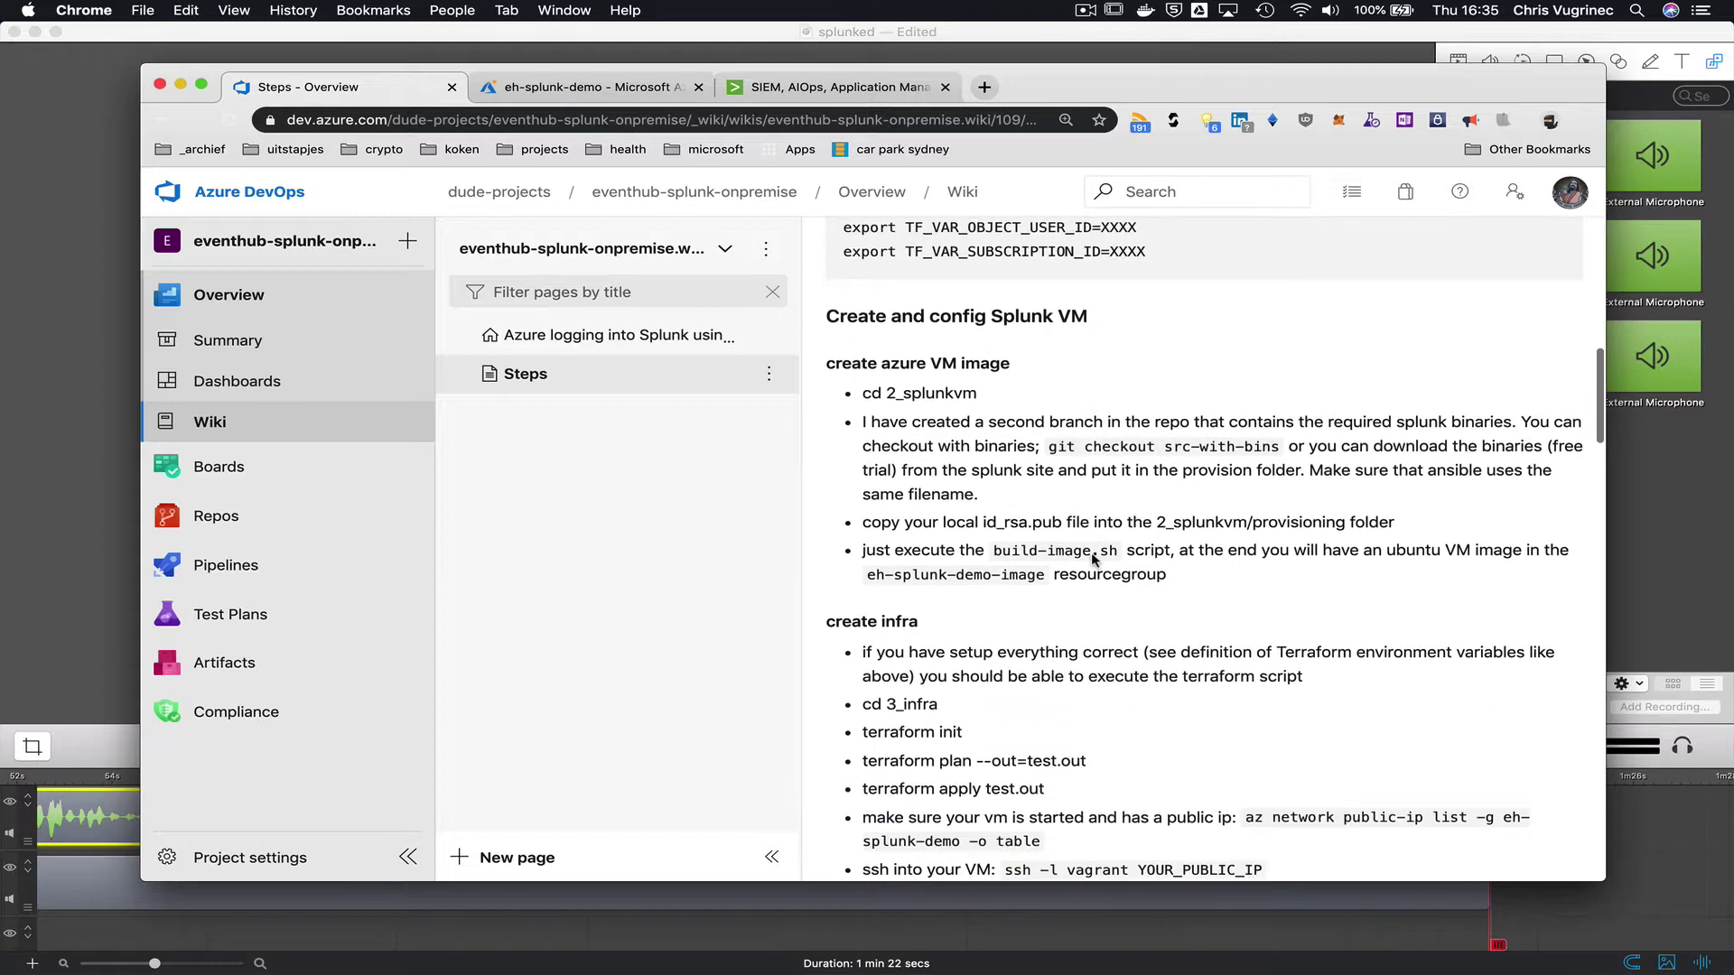
scroll(1091, 556, down, 1)
click(768, 858)
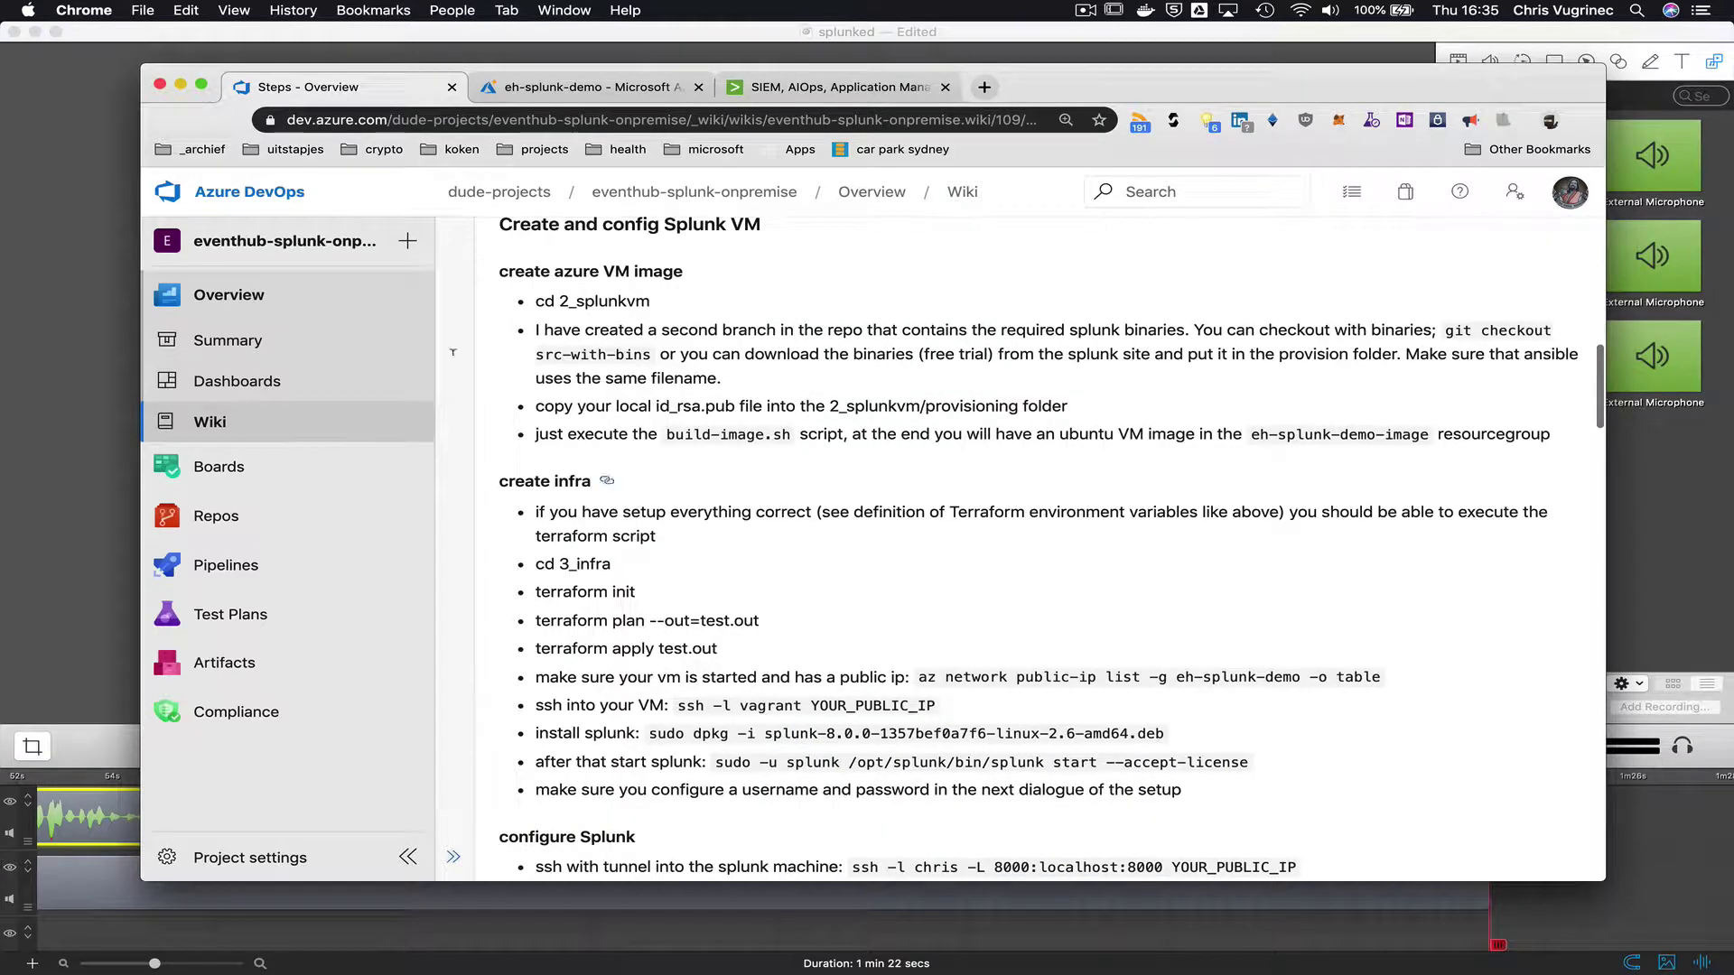
click(560, 90)
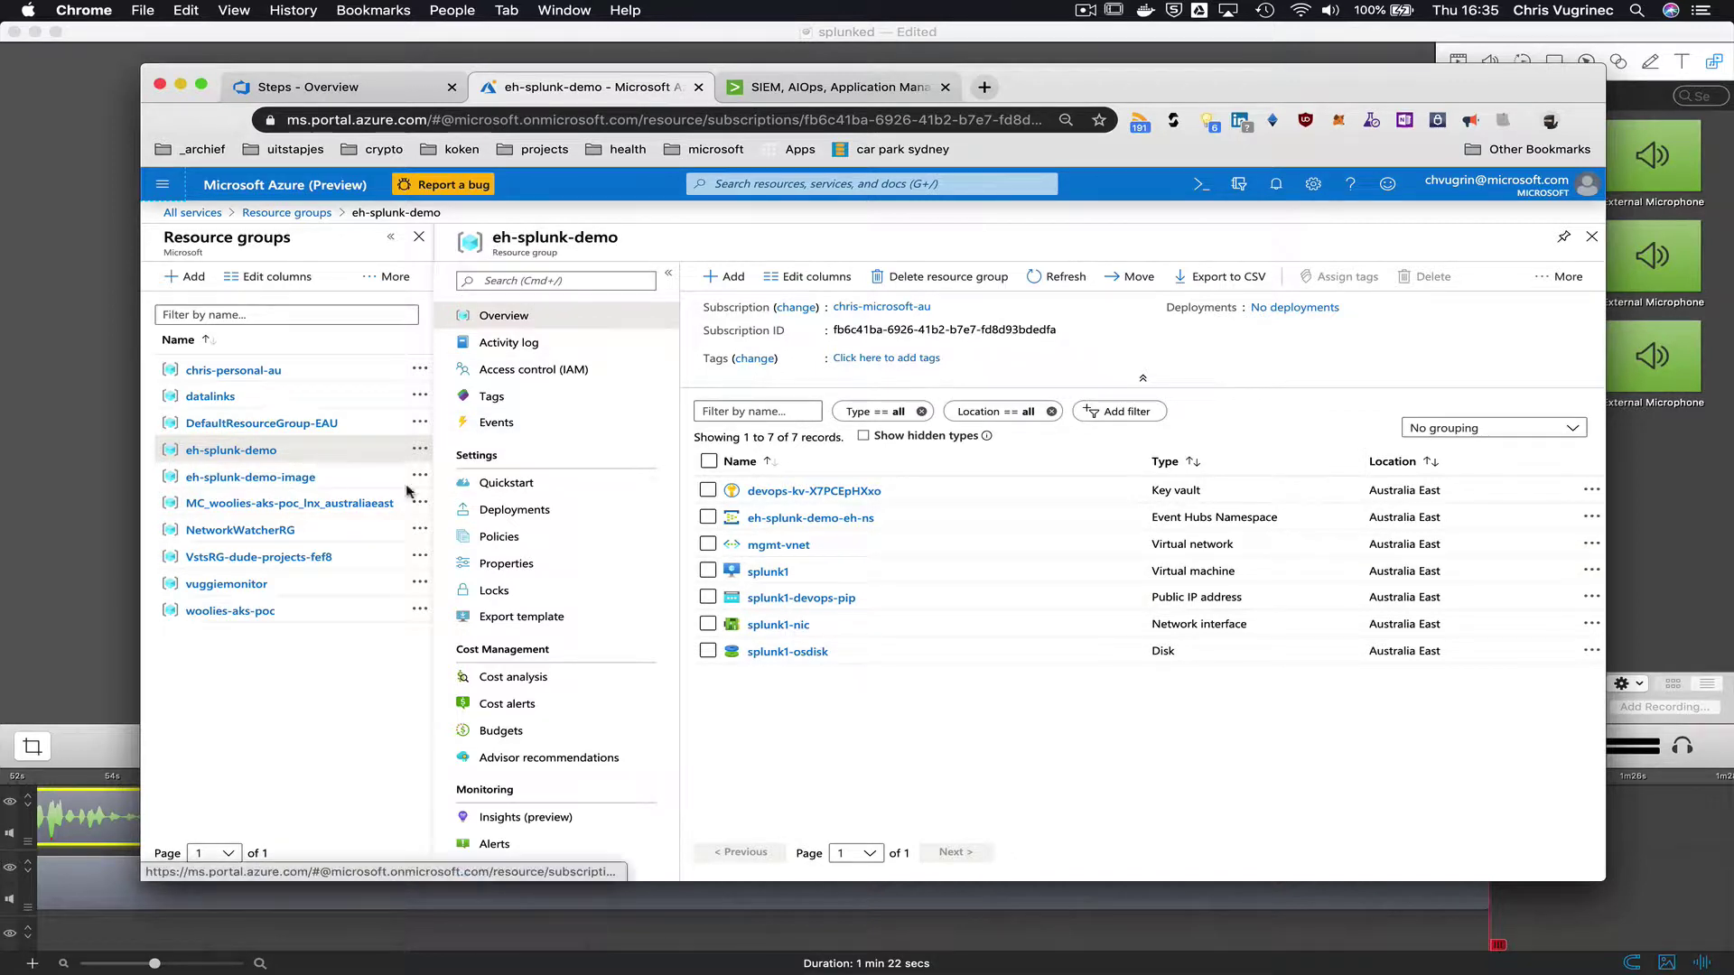
click(281, 486)
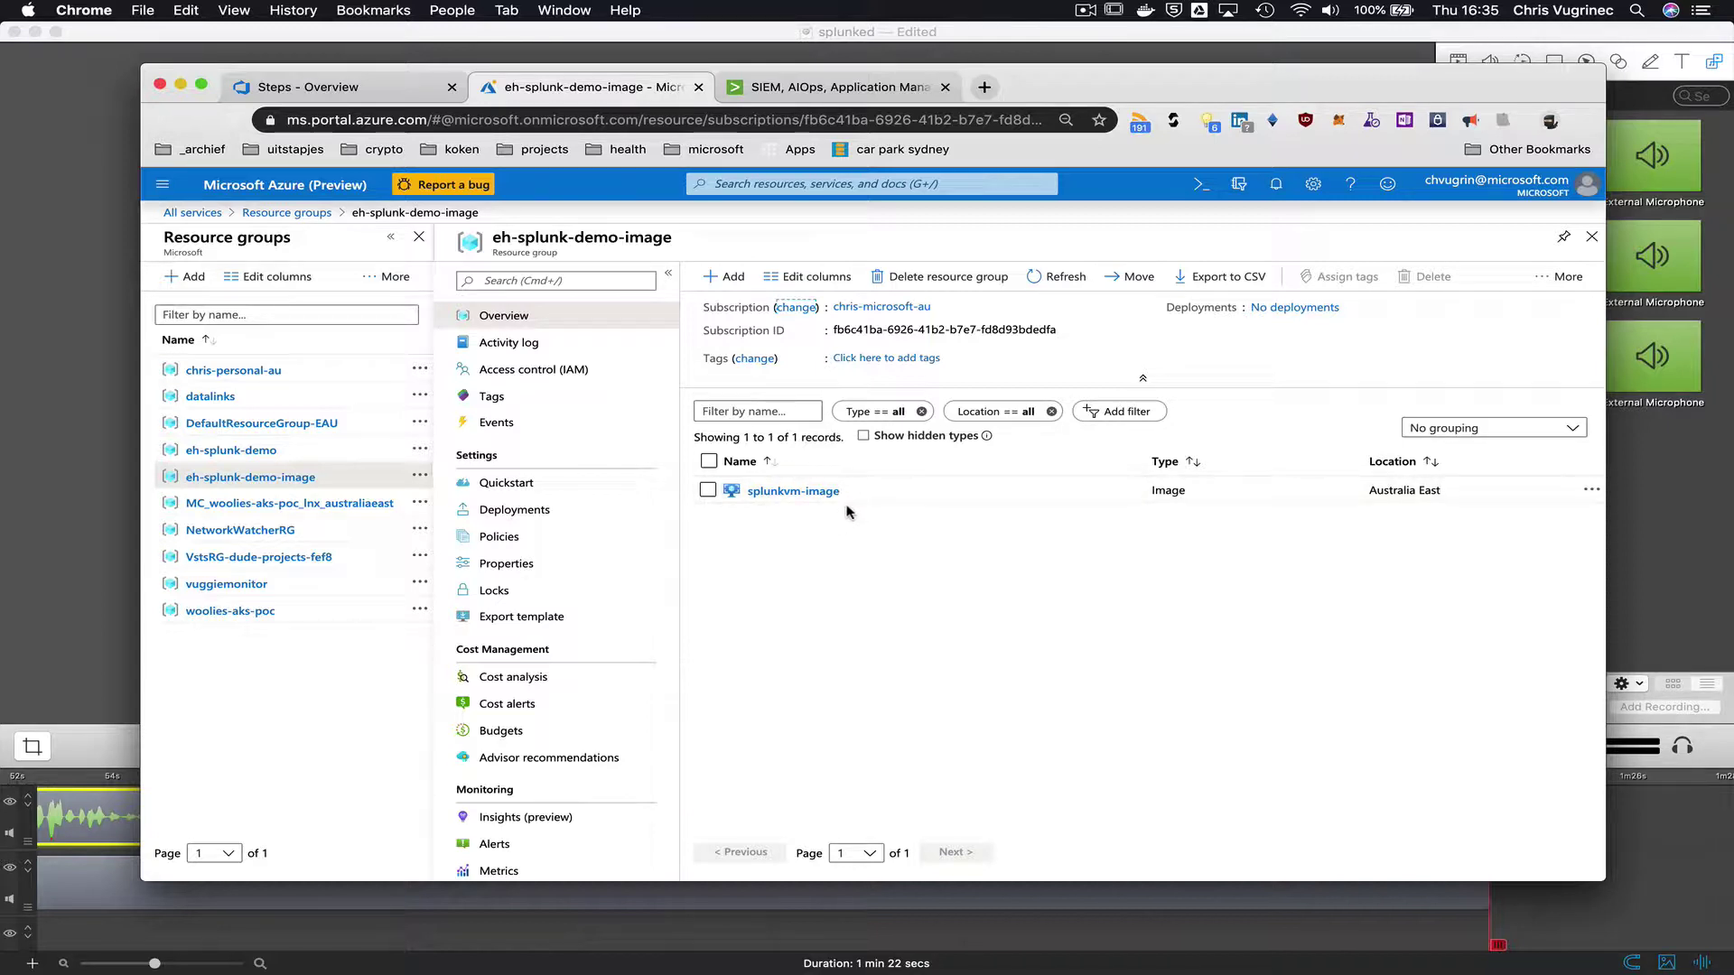
click(233, 450)
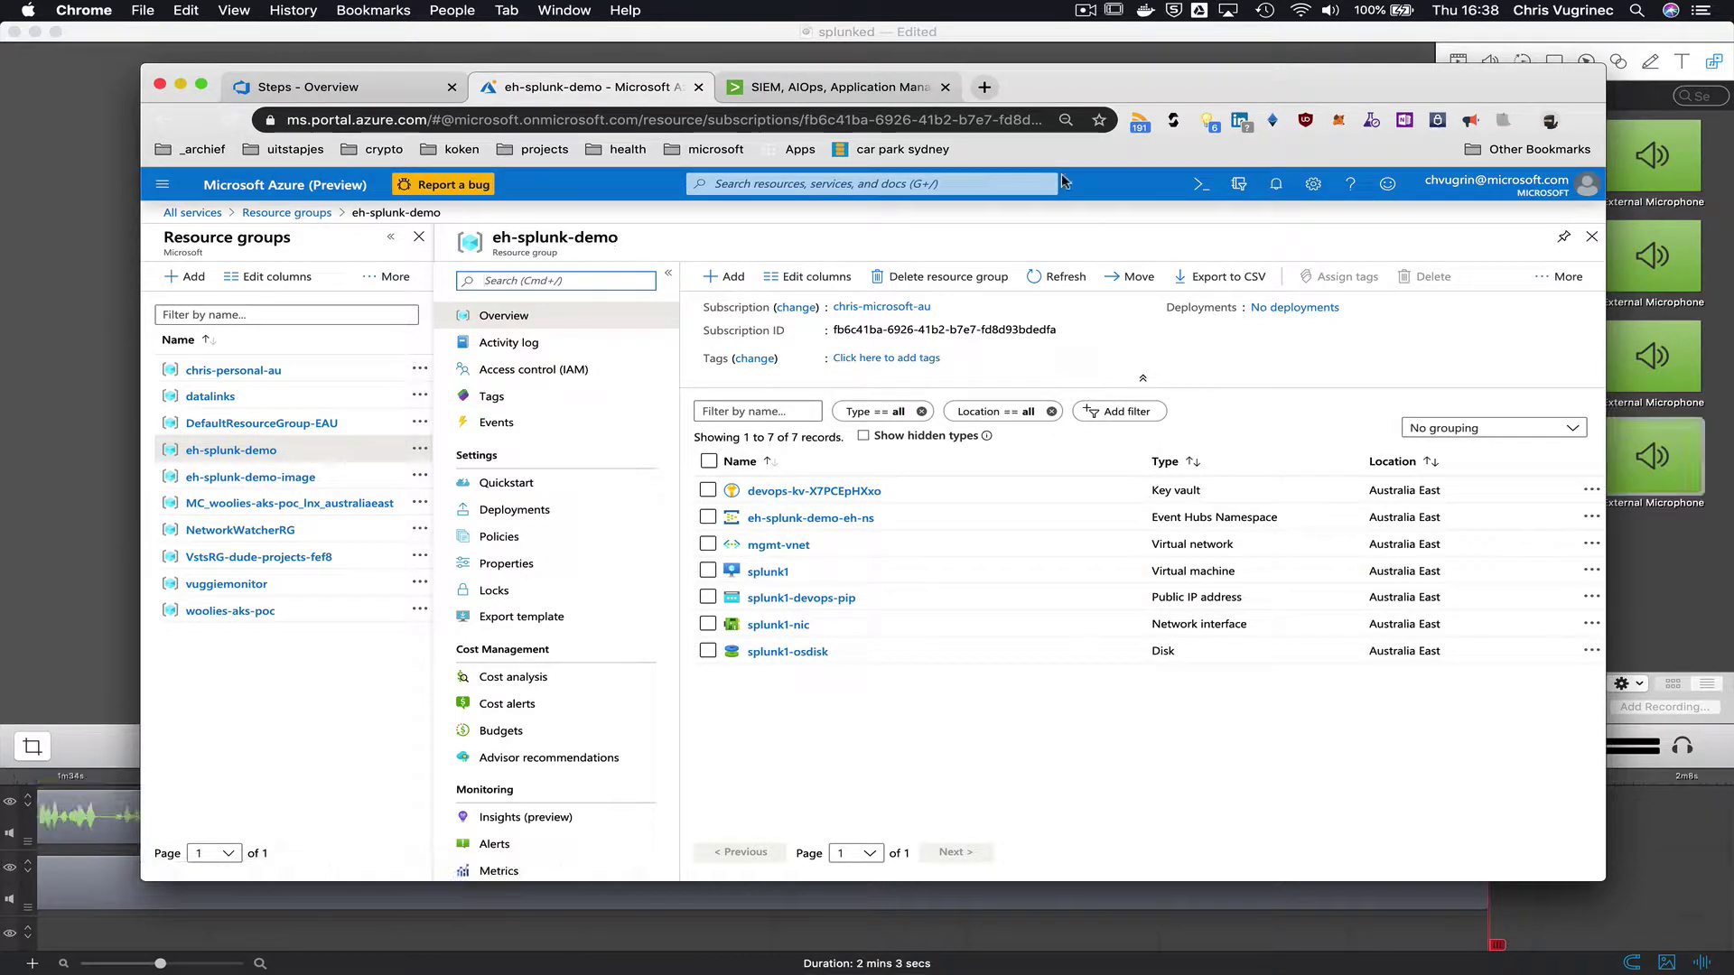
key(super+Tab)
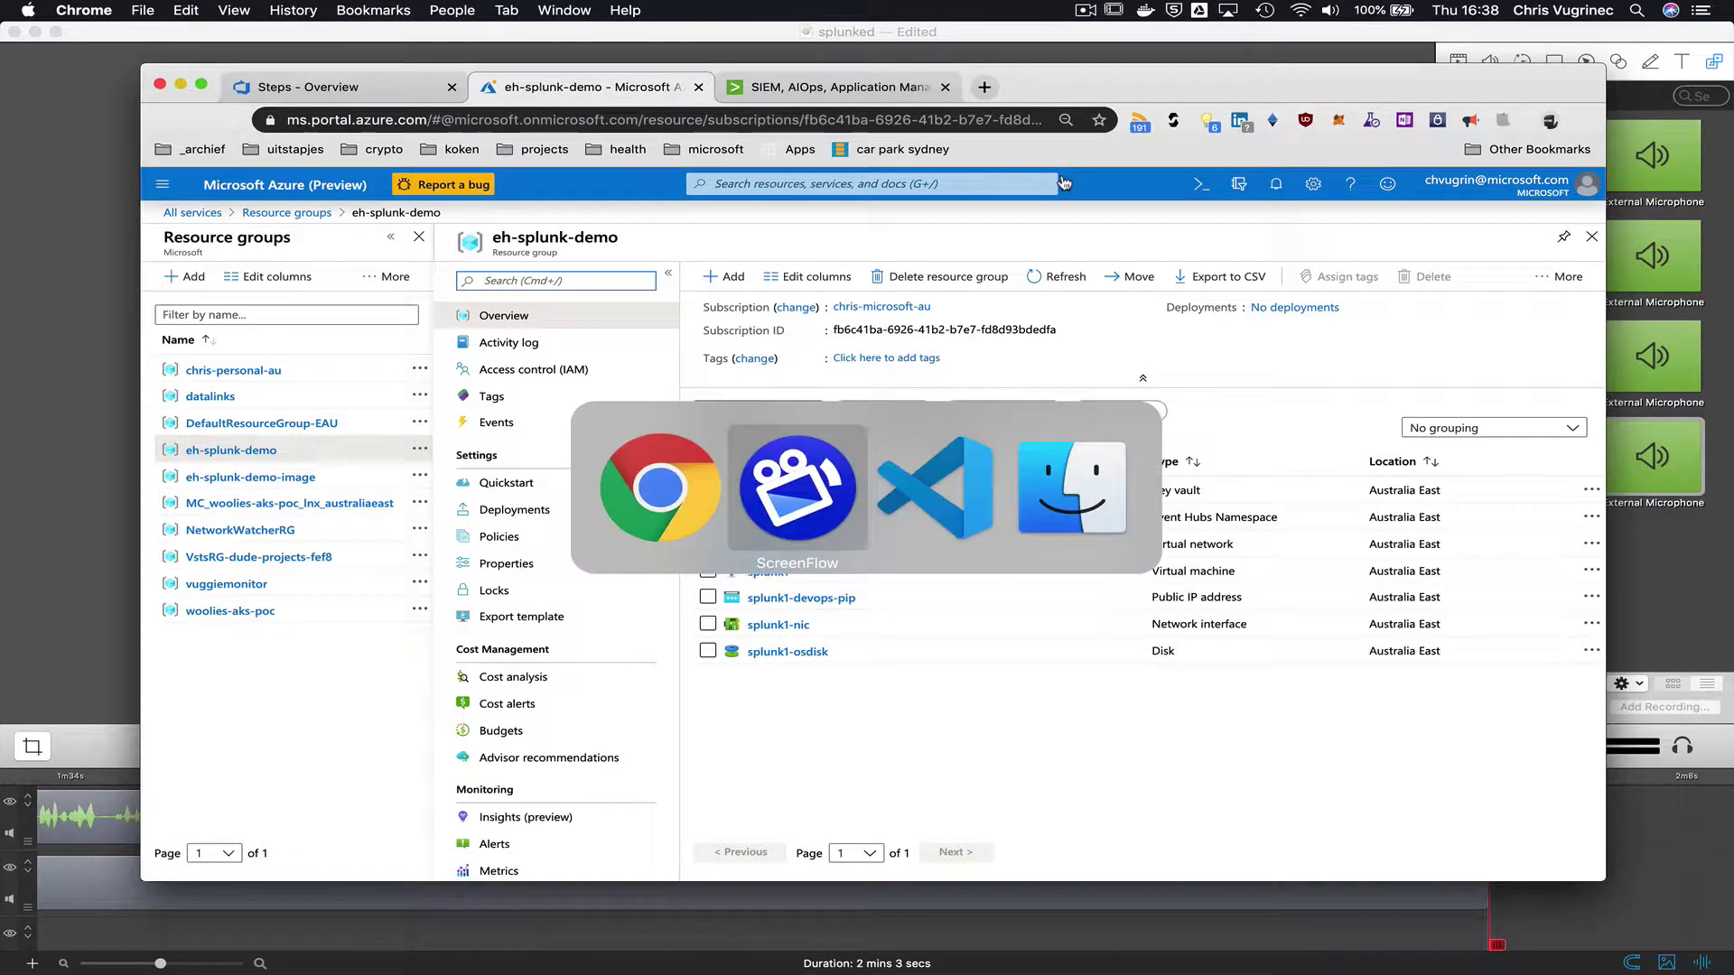
- Change into 4_app, list it, and run ./createSecrets.sh up to the Splunk token prompt
key(super+Tab)
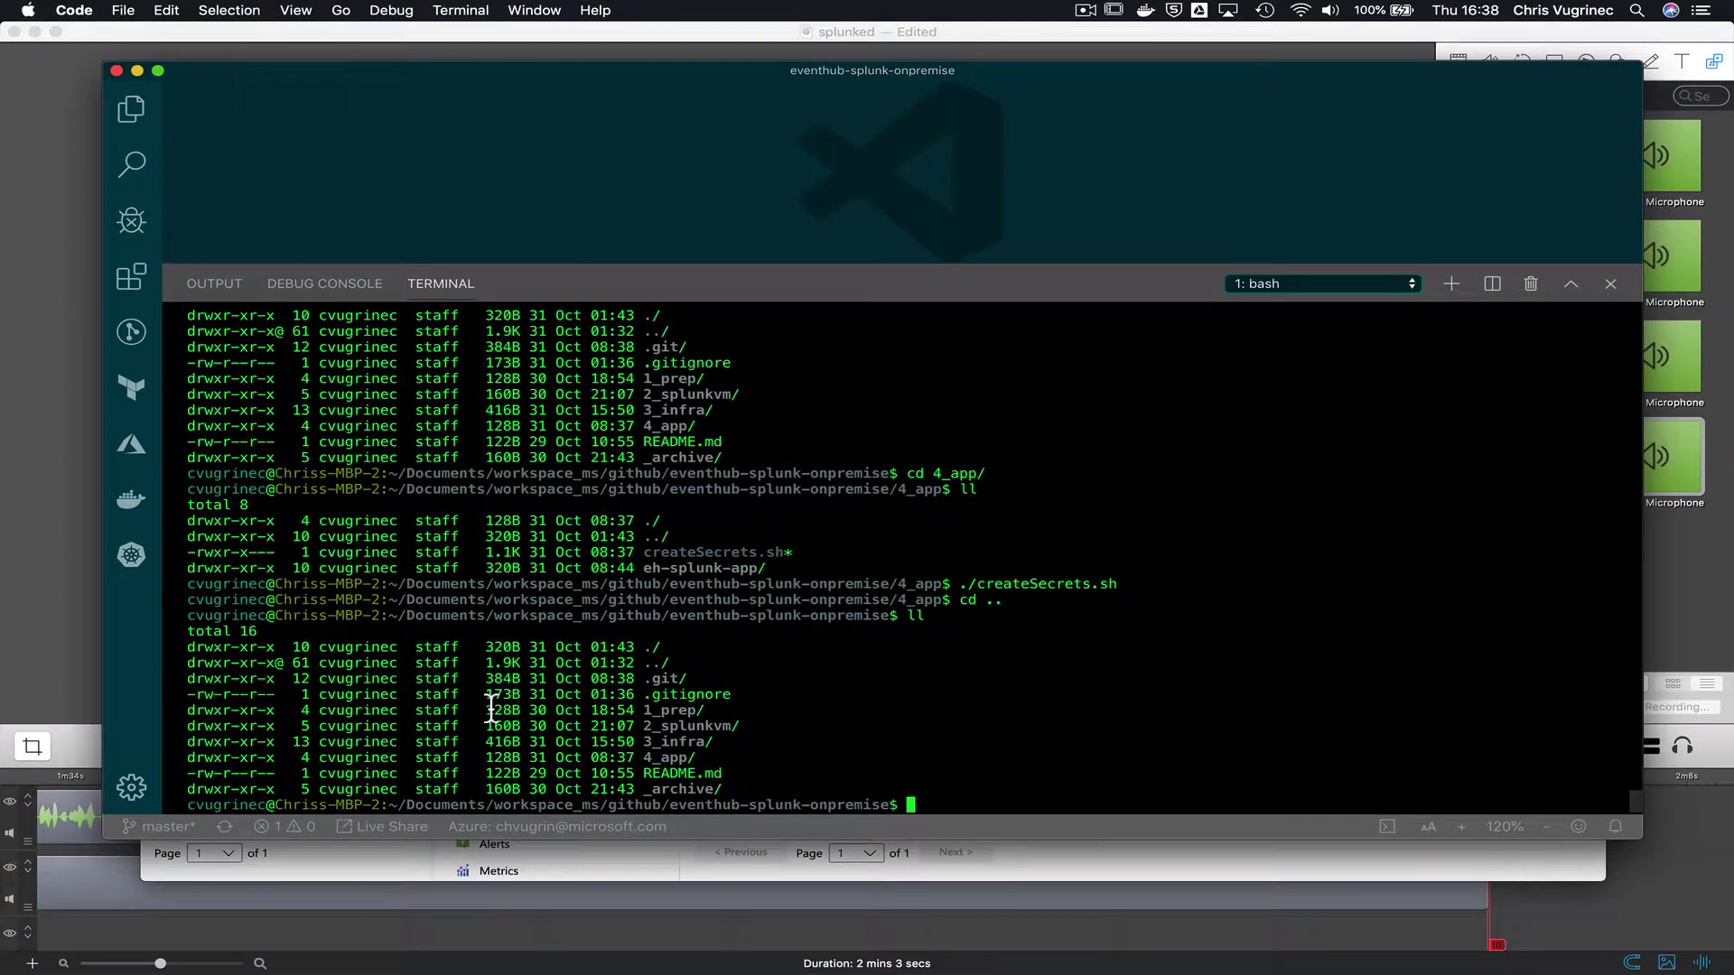
text(cd 4)
key(Tab)
key(Return)
text(ll)
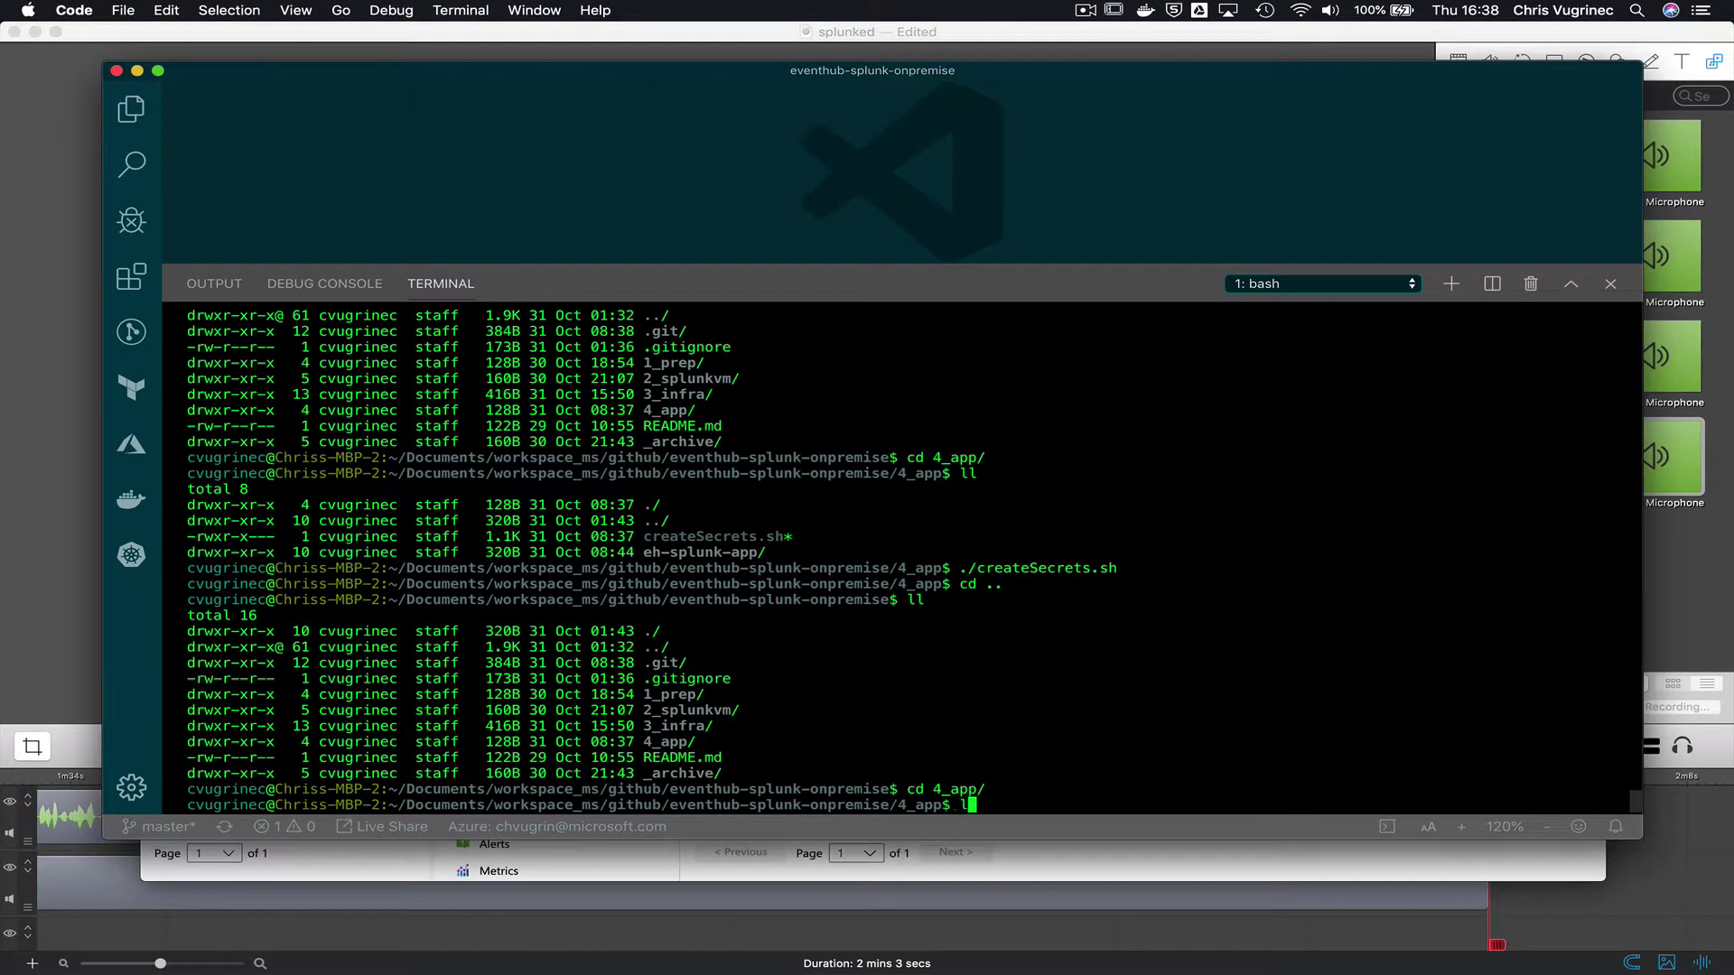
key(Return)
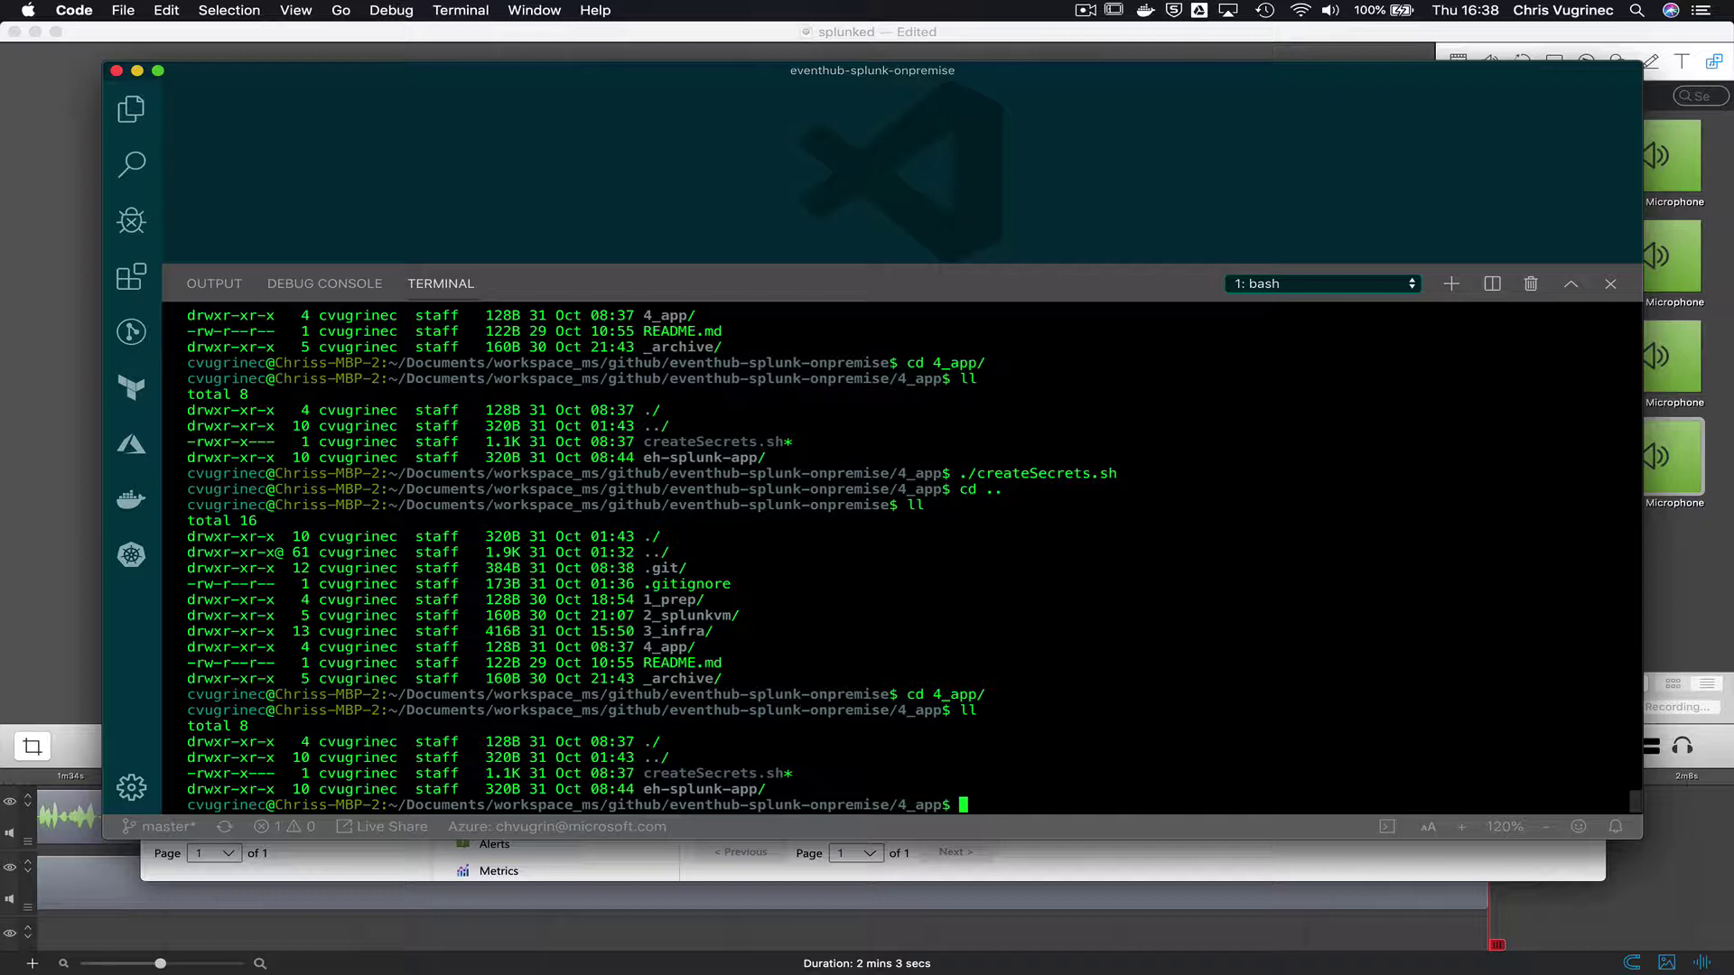
text(./cre)
key(Tab)
key(Return)
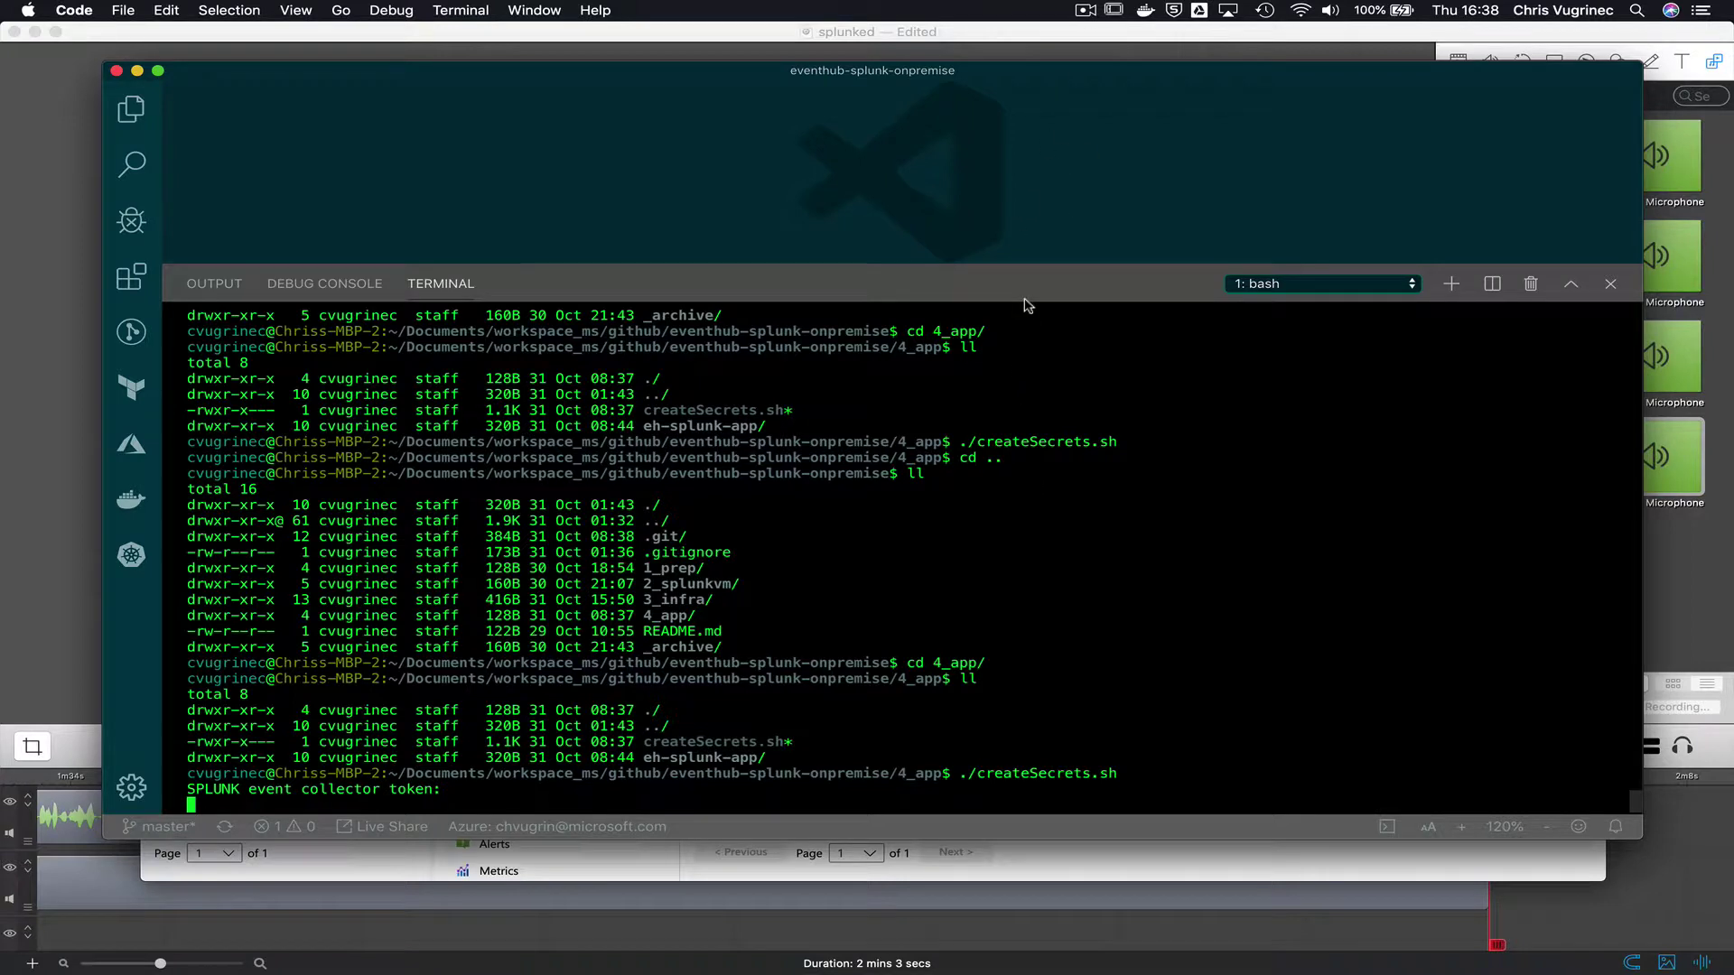
- Open a second bash terminal while the script waits
click(1084, 11)
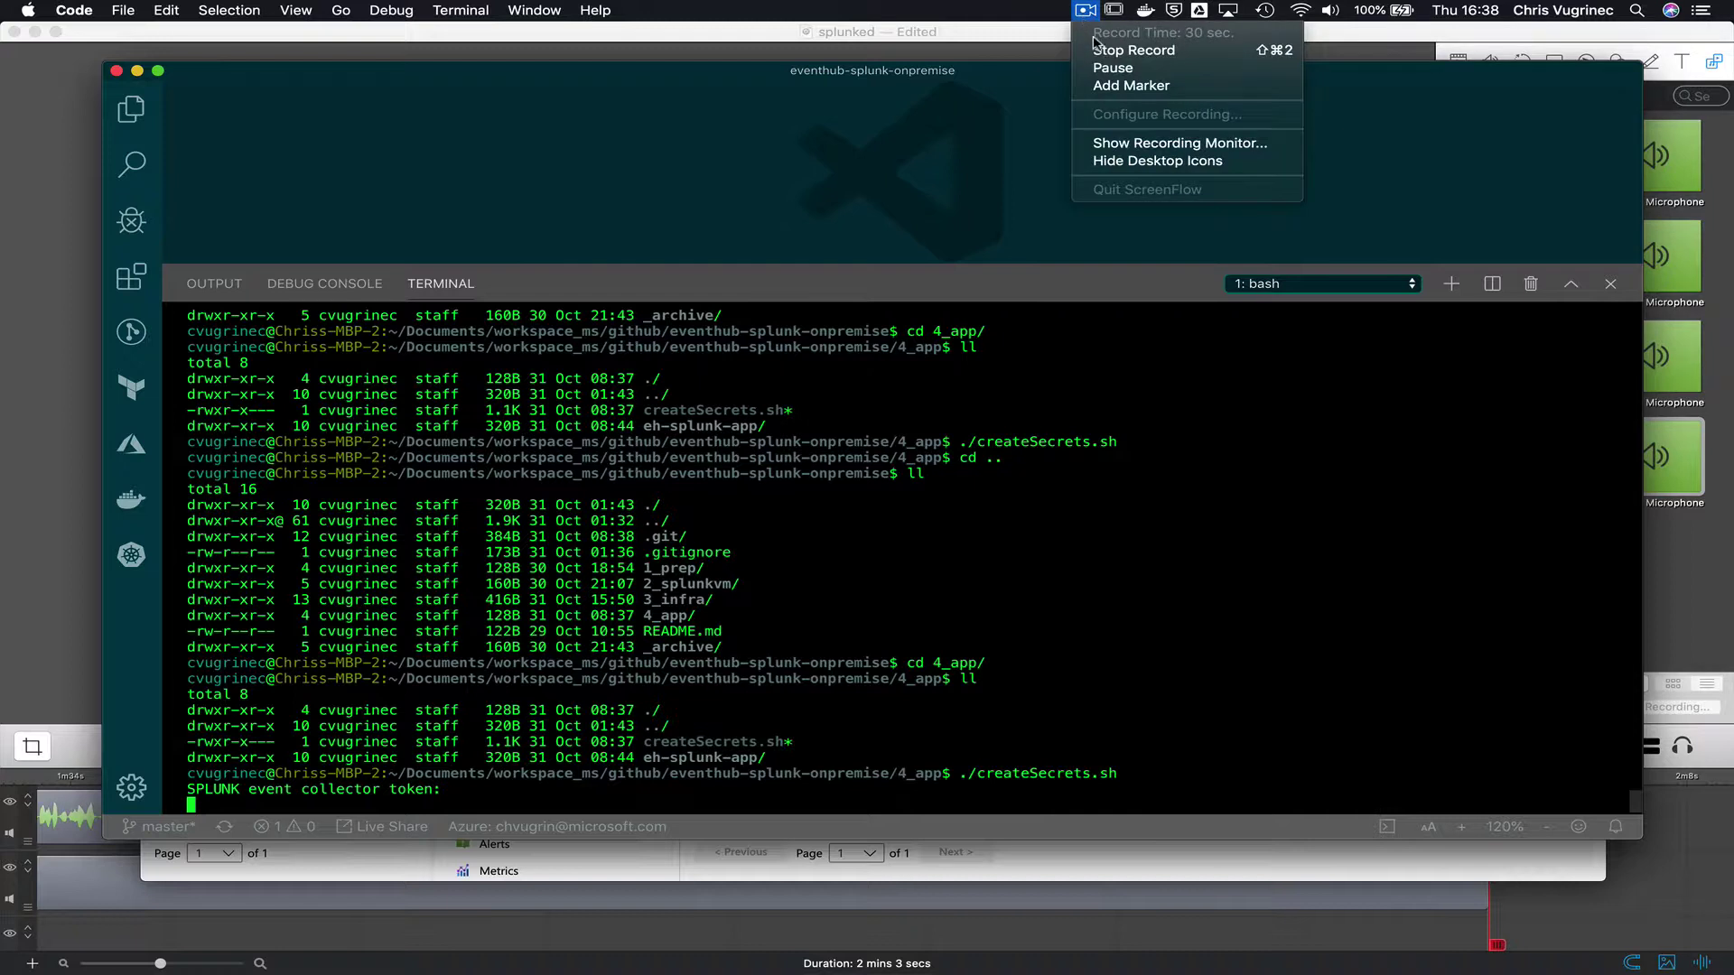
click(1098, 52)
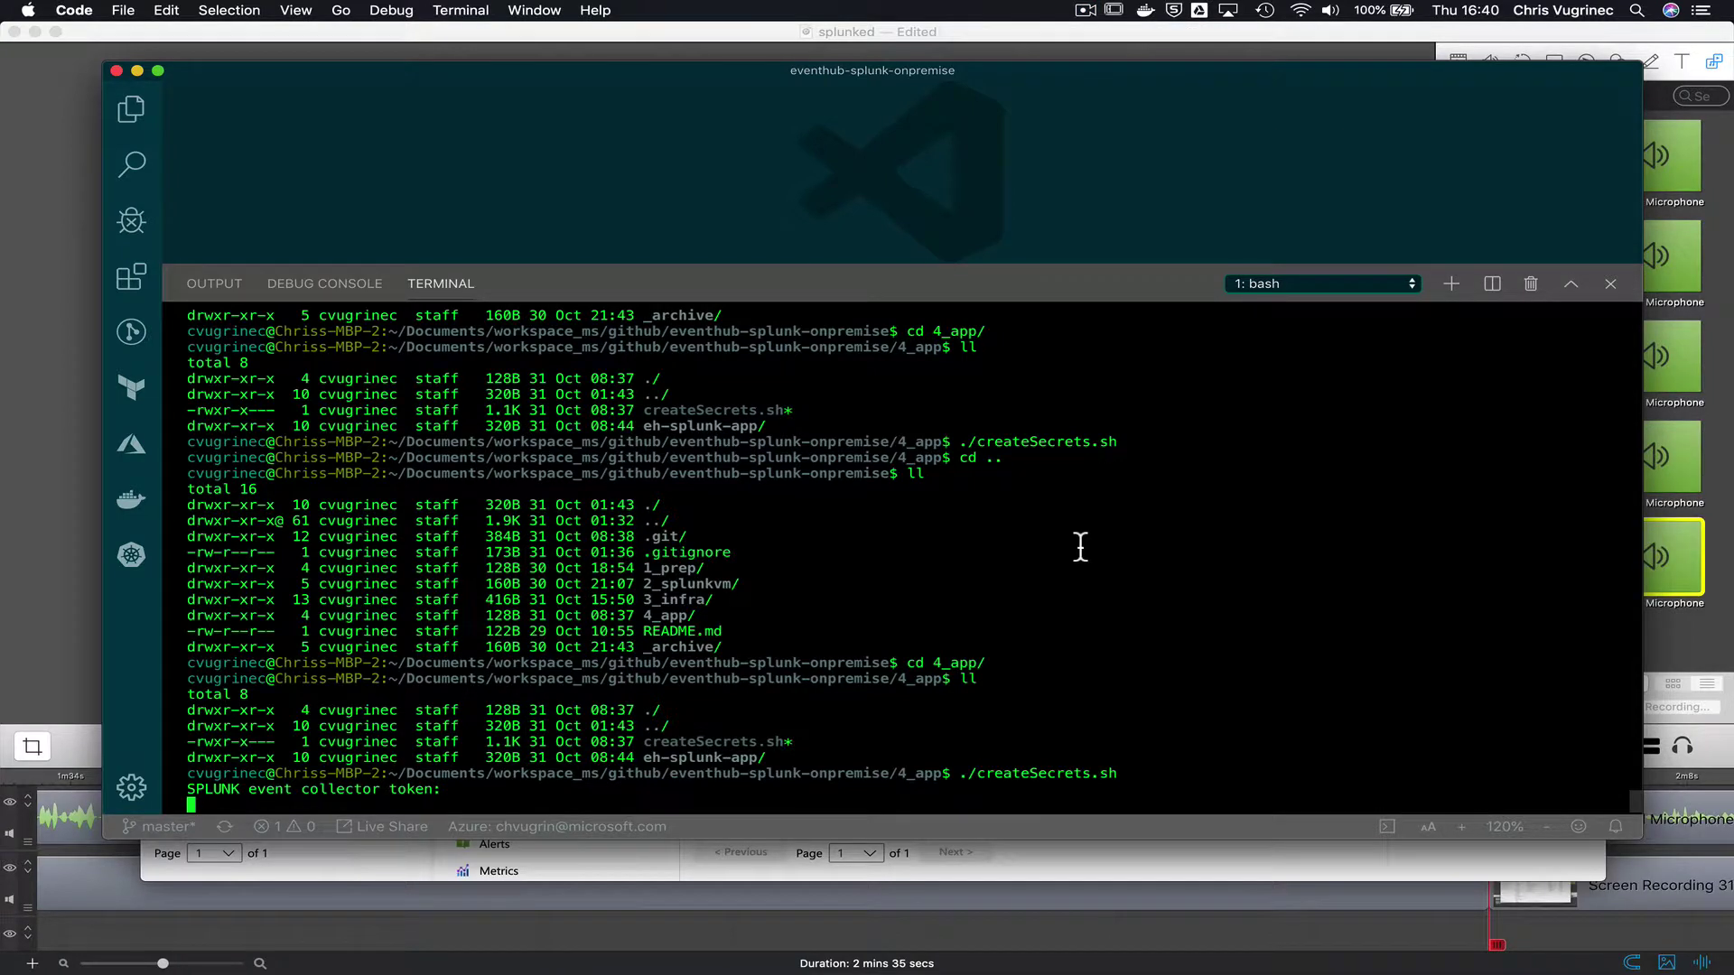
key(ctrl+shift+grave)
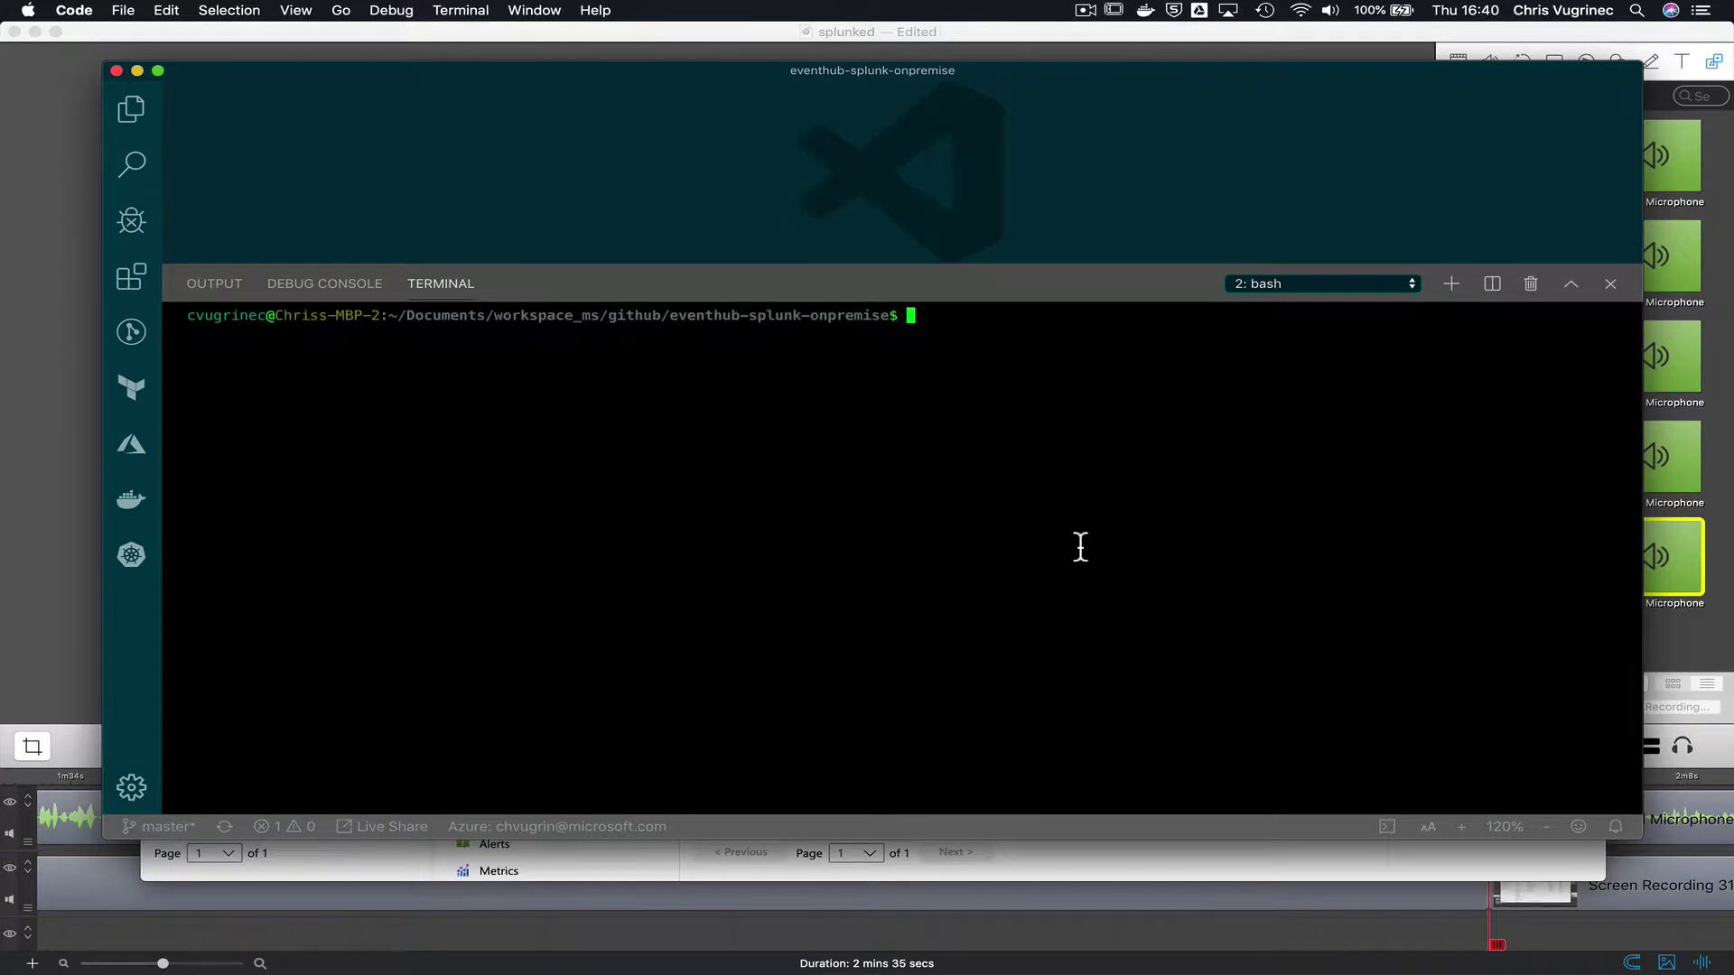
- List public IPs with az network public-ip list -o table -g eh-splunk-demo
text(az vm)
key(BackSpace)
key(BackSpace)
key(BackSpace)
text(network public-v)
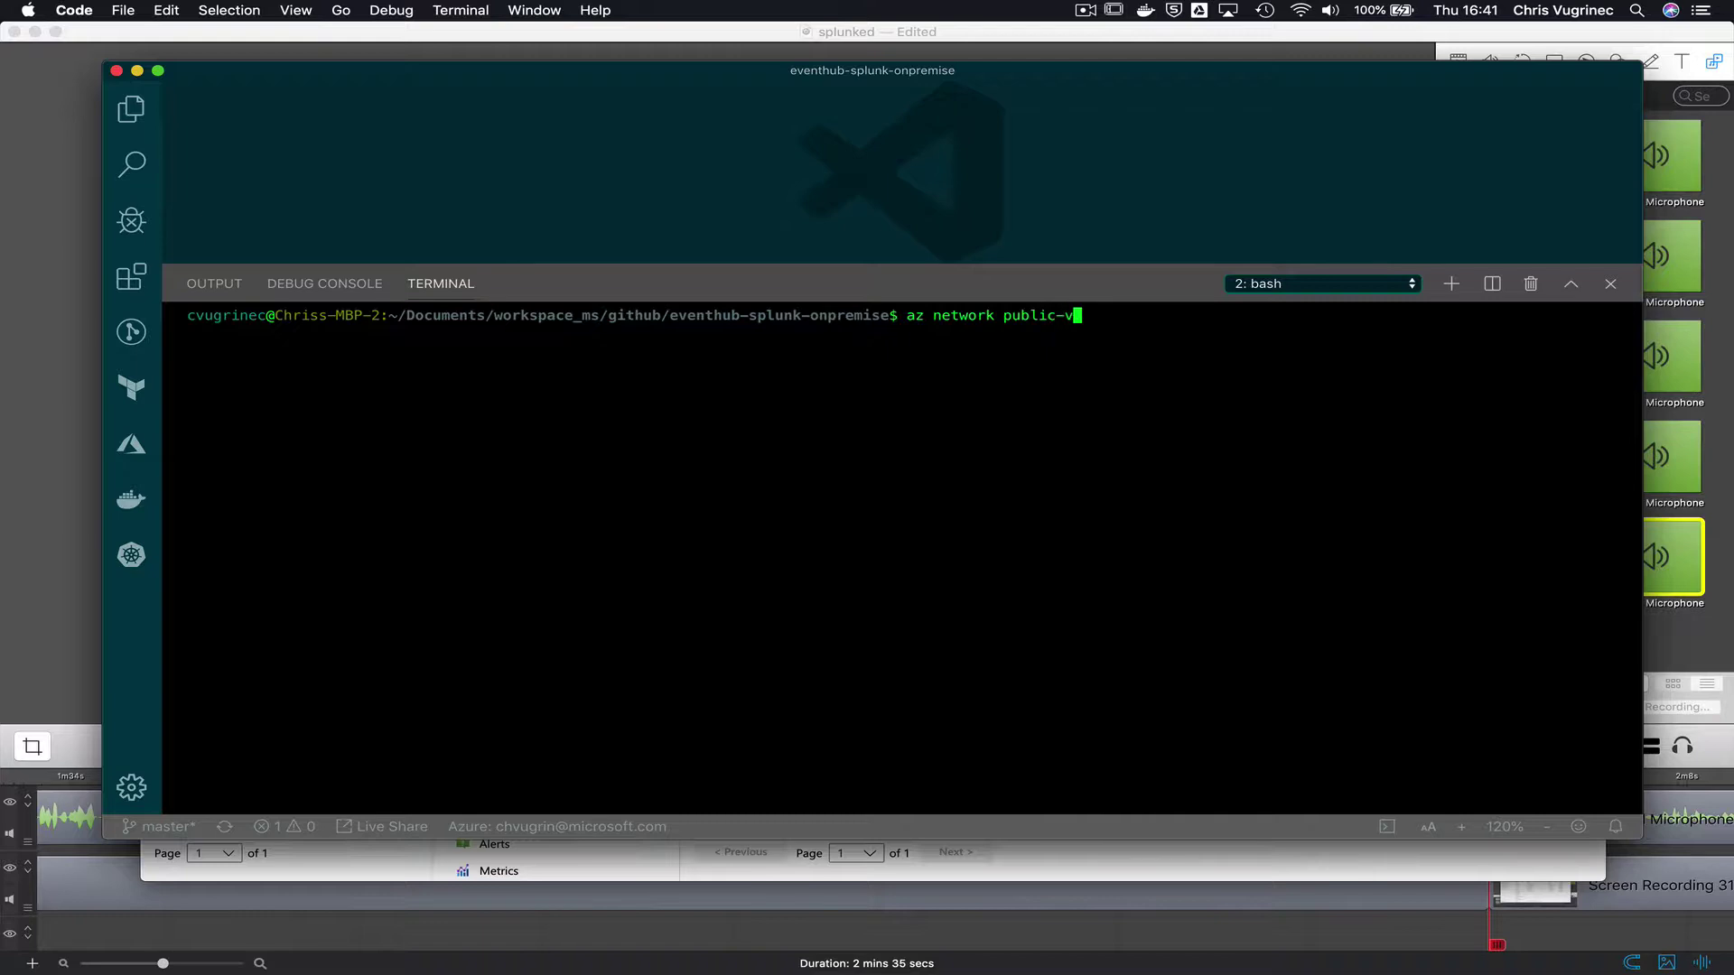
key(BackSpace)
text(ip -)
key(BackSpace)
text(list -o table -g eh-splunk)
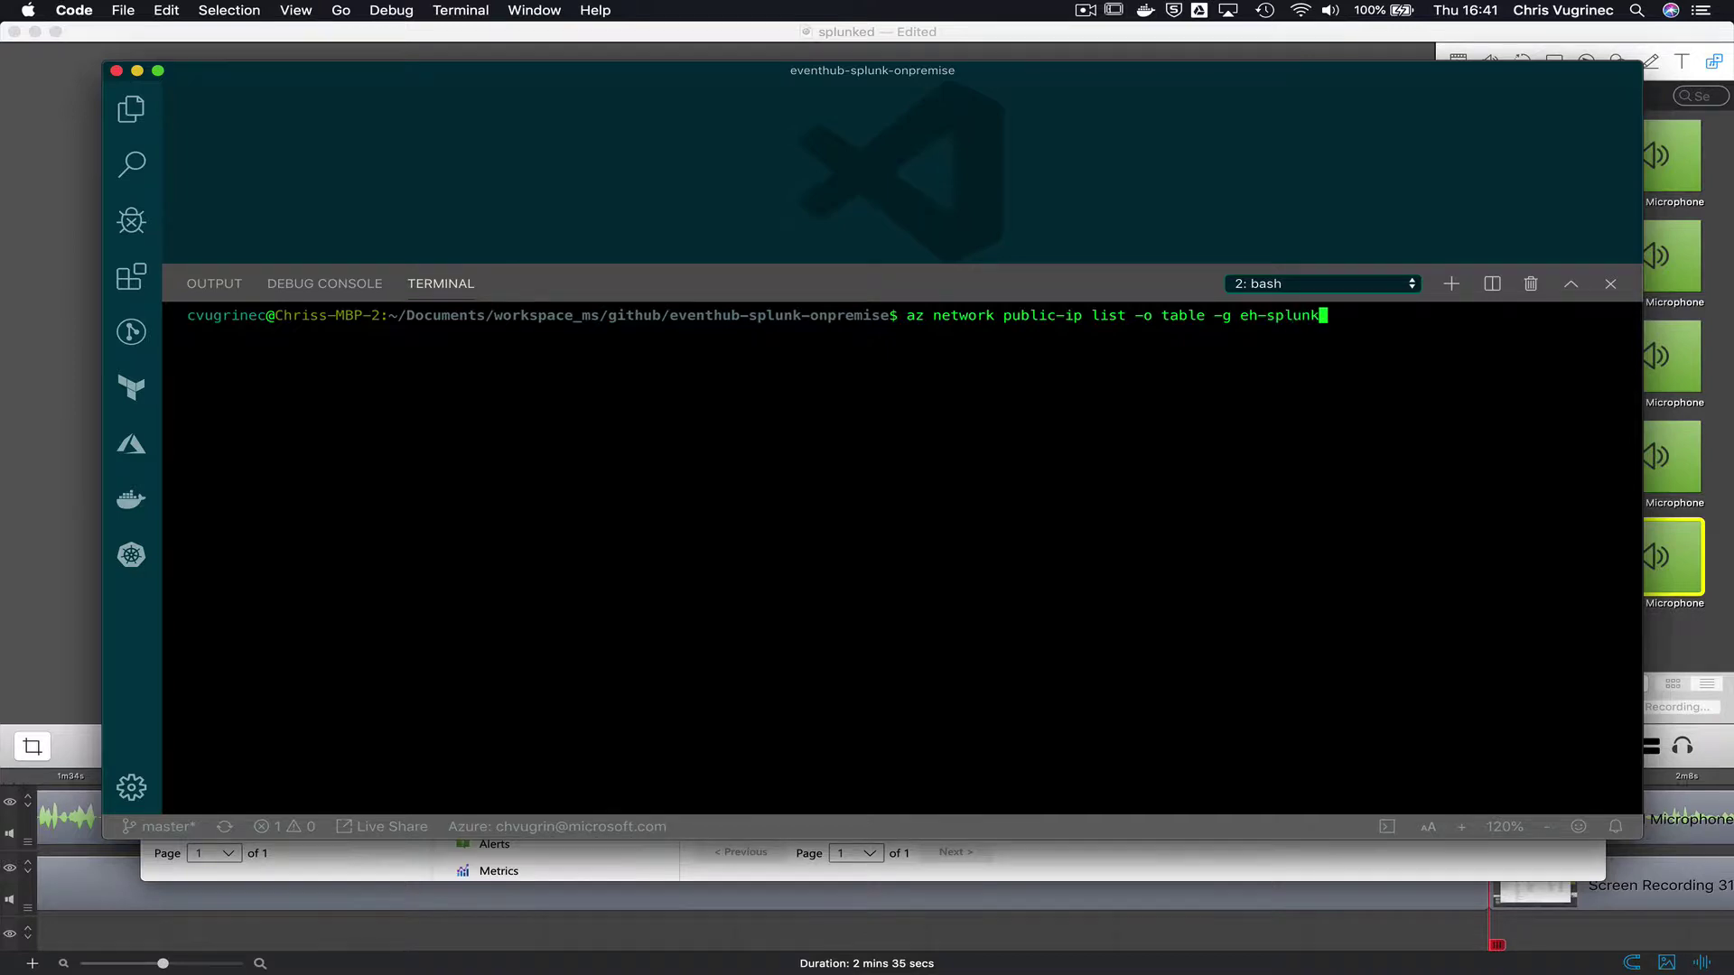
text(-demo)
key(Return)
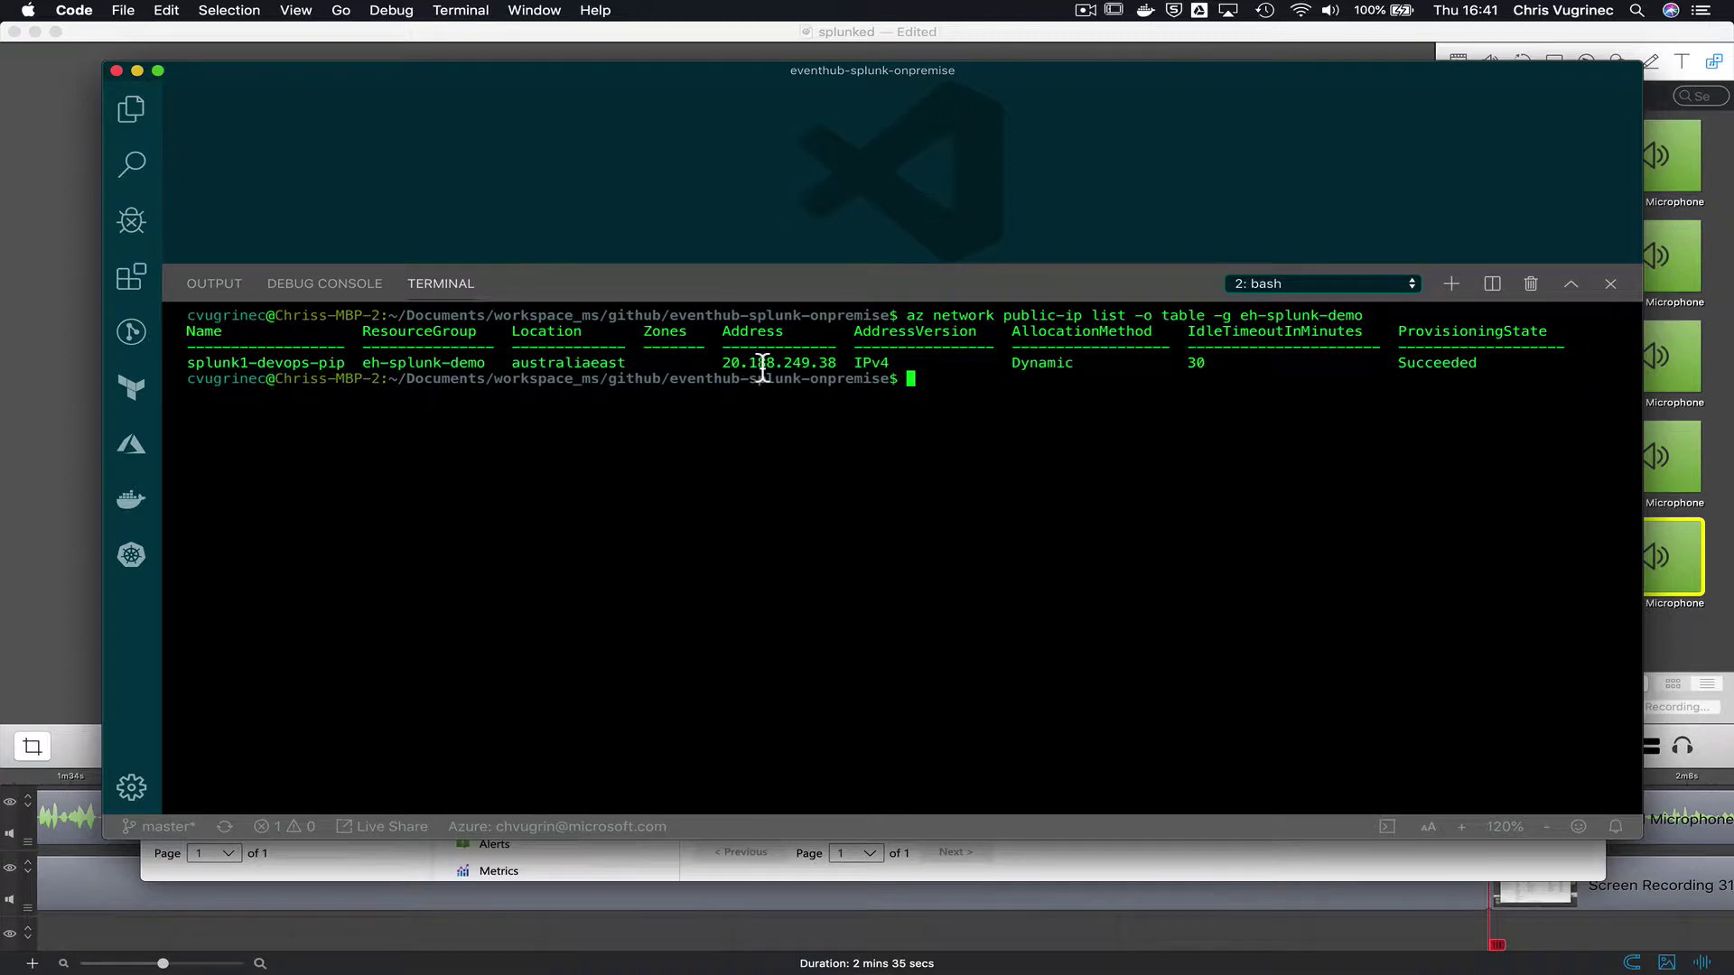
double_click(763, 363)
key(super+c)
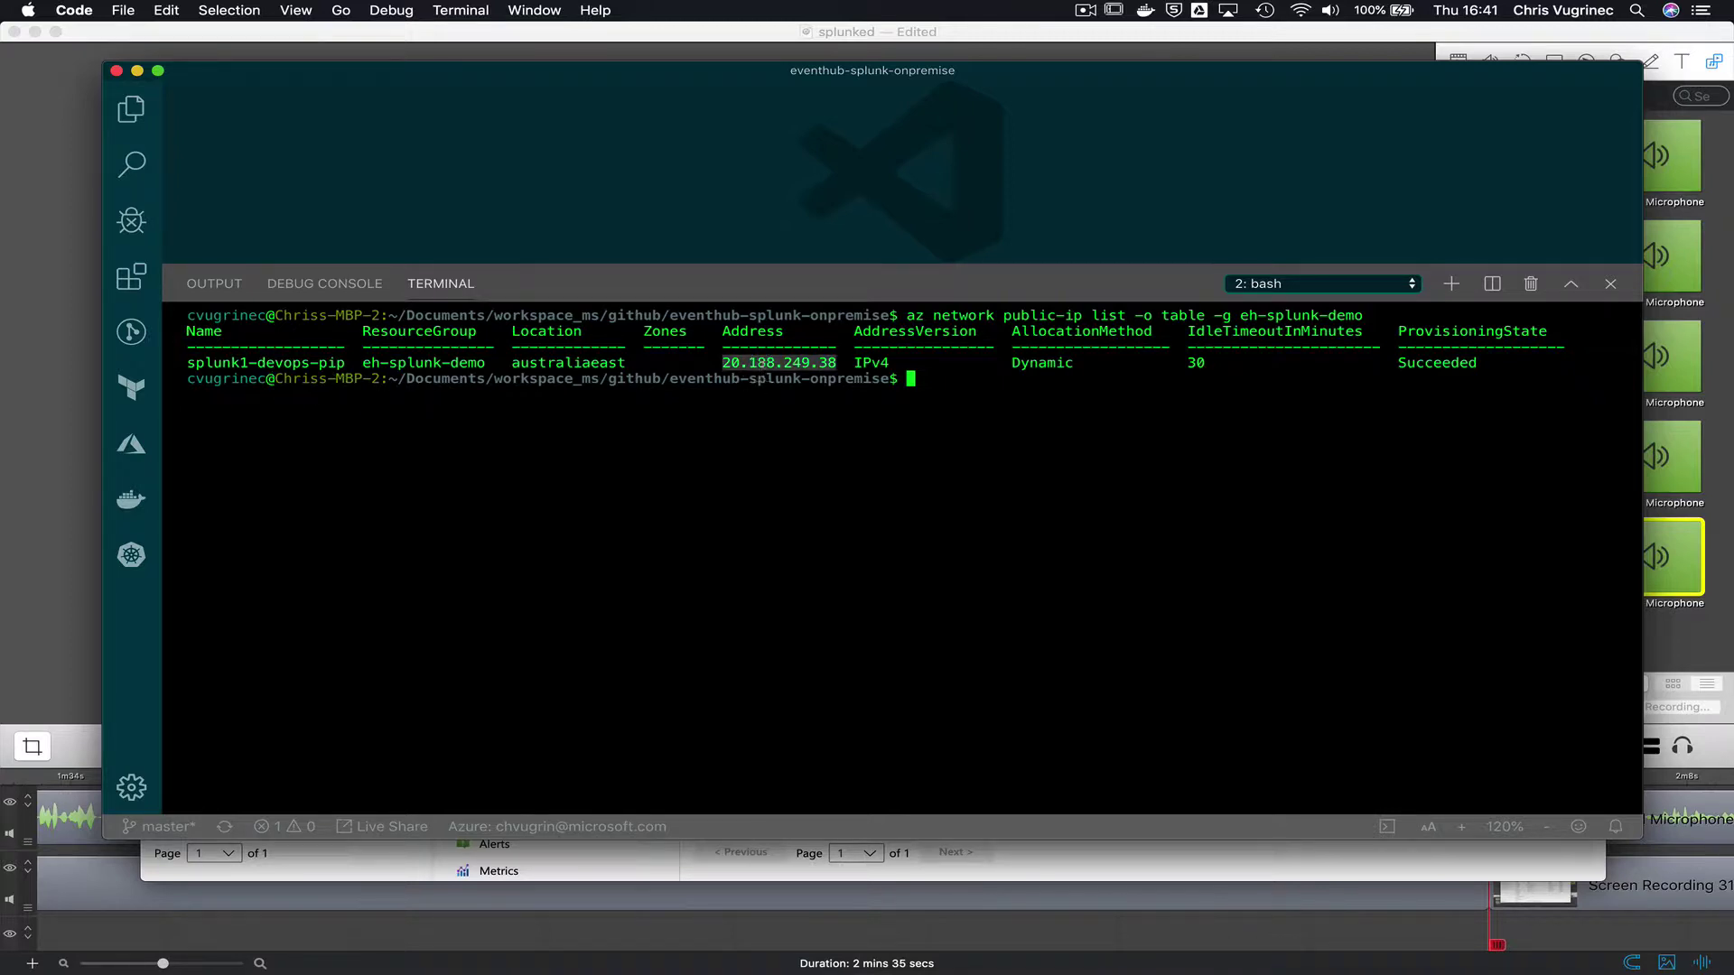
text(ssh vagrant@)
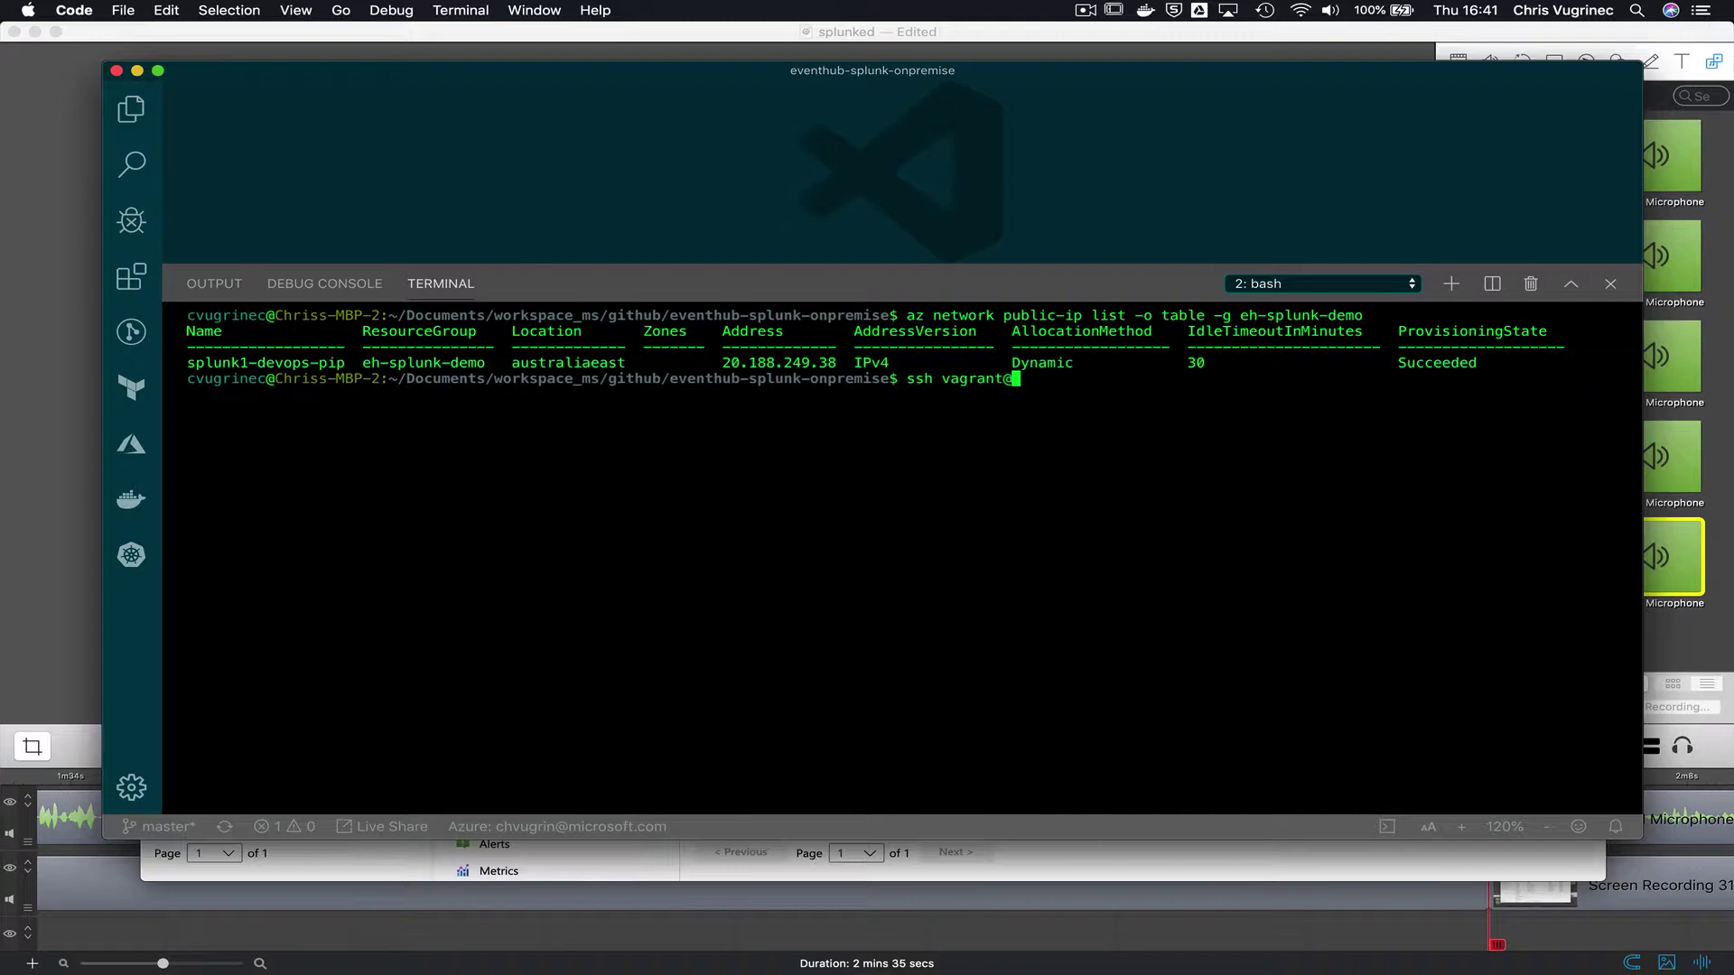
key(super+v)
- SSH into the Splunk VM and list the contents of /opt
key(Return)
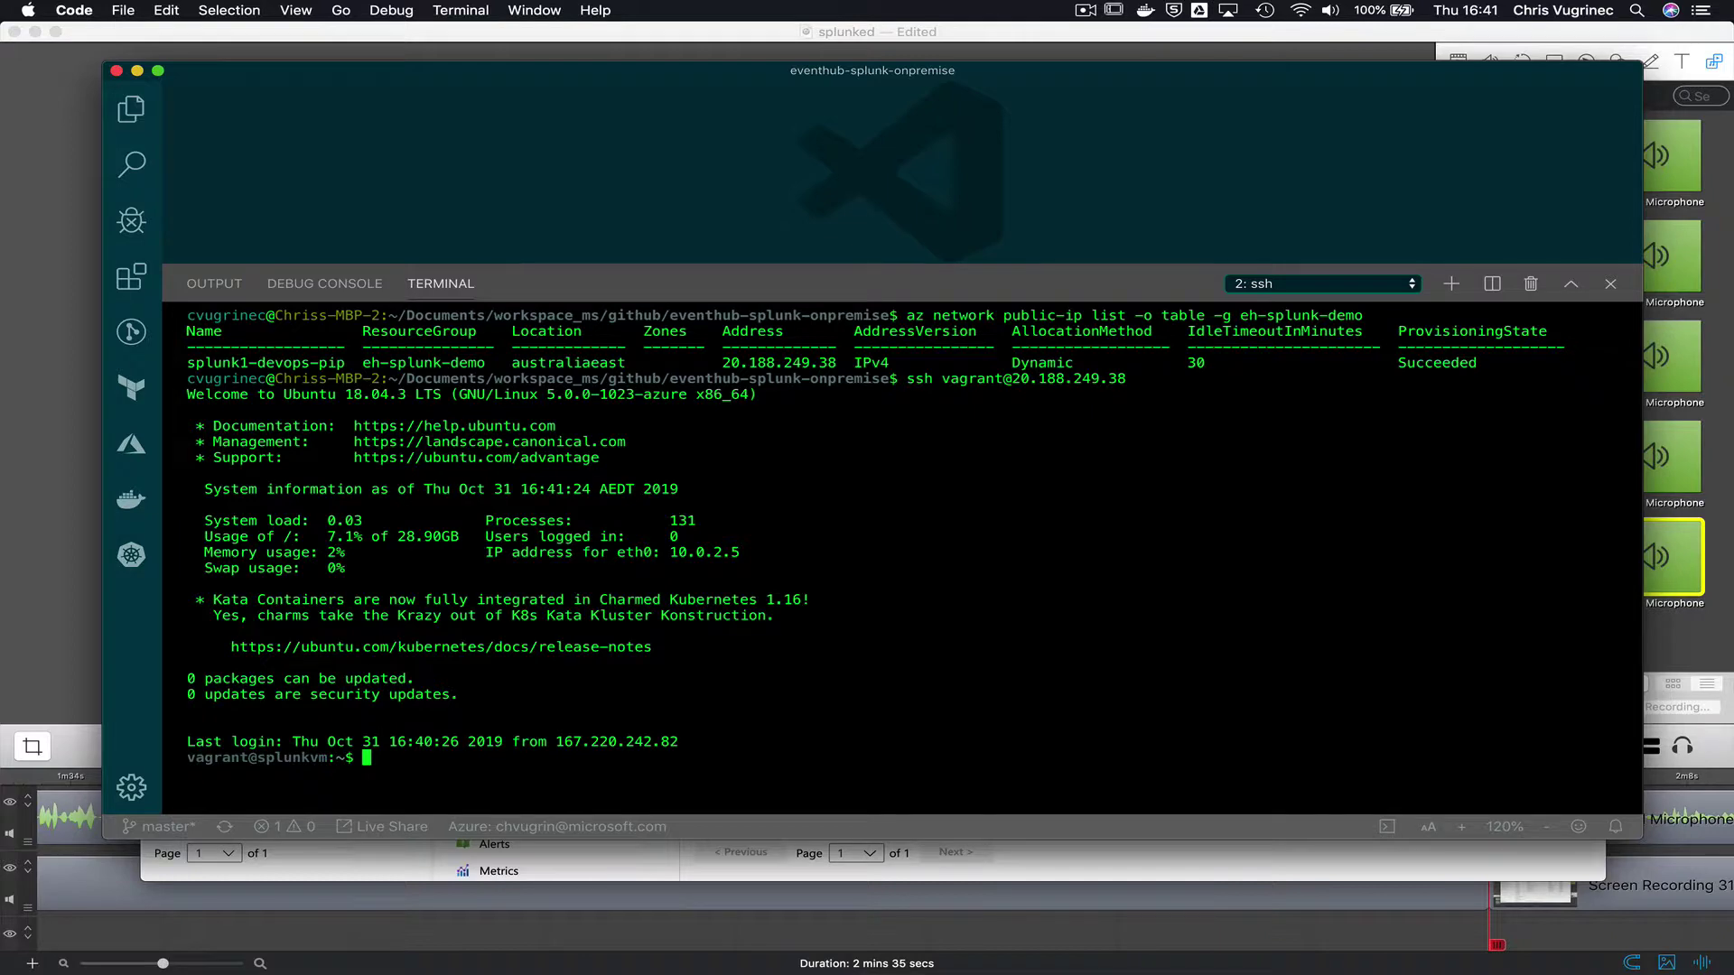
text(ll)
key(Return)
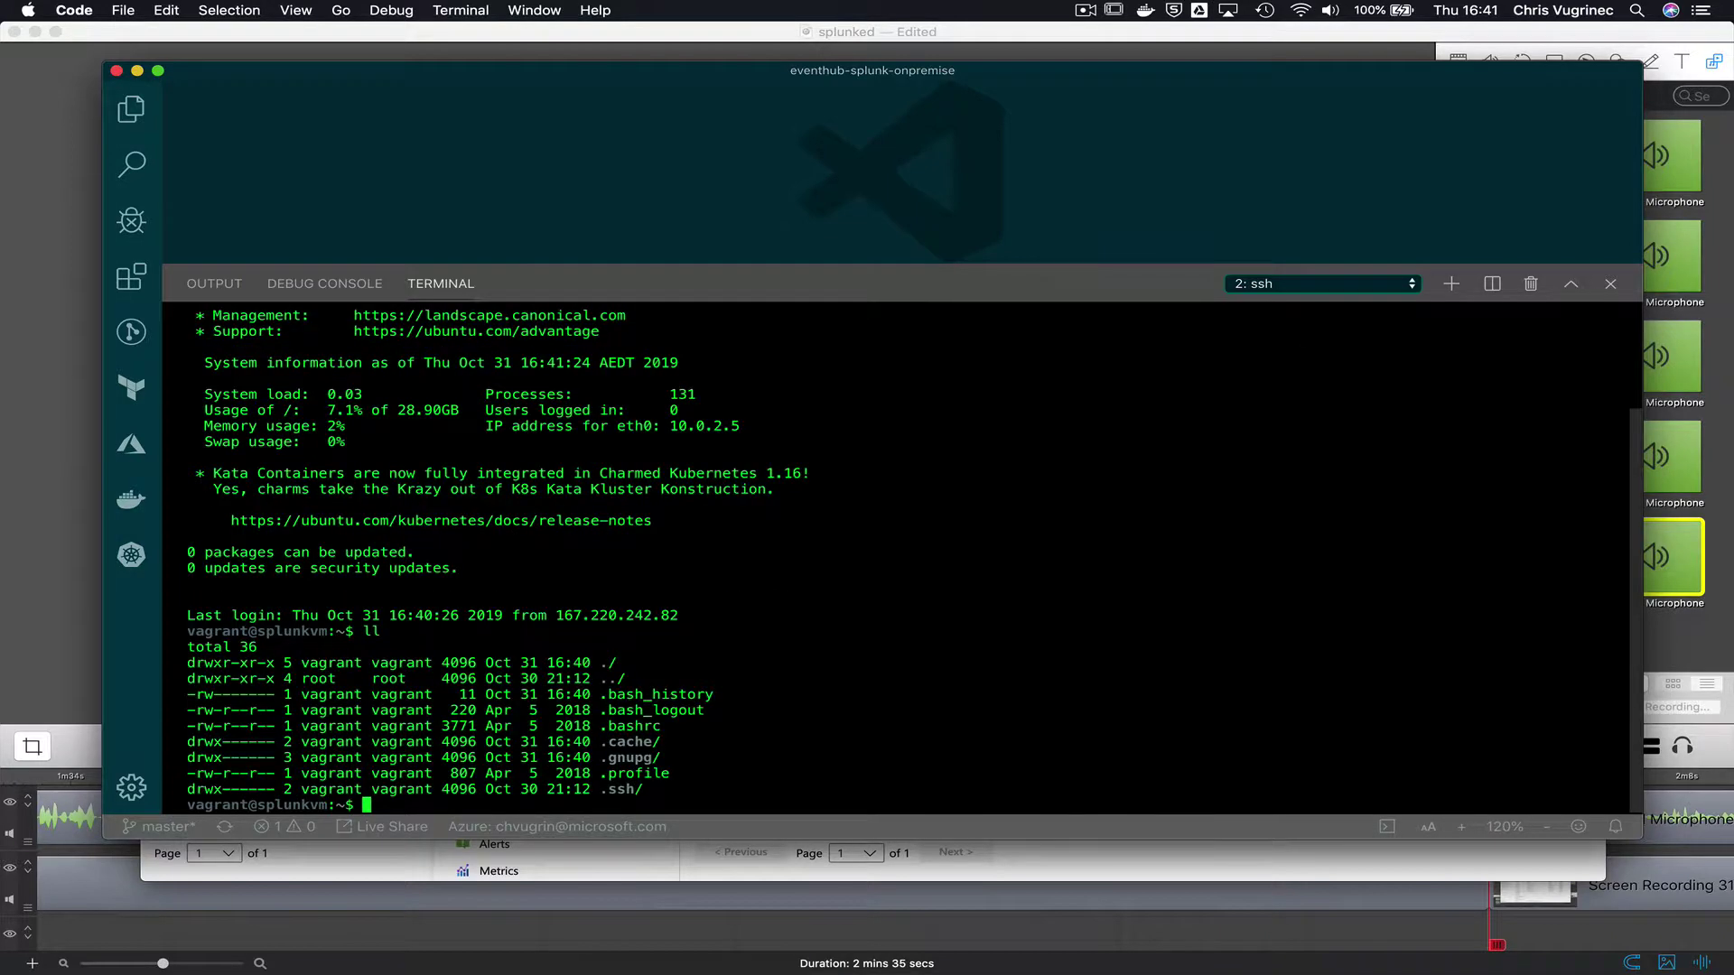
text(cd /opt/)
key(Return)
text(ll)
key(Return)
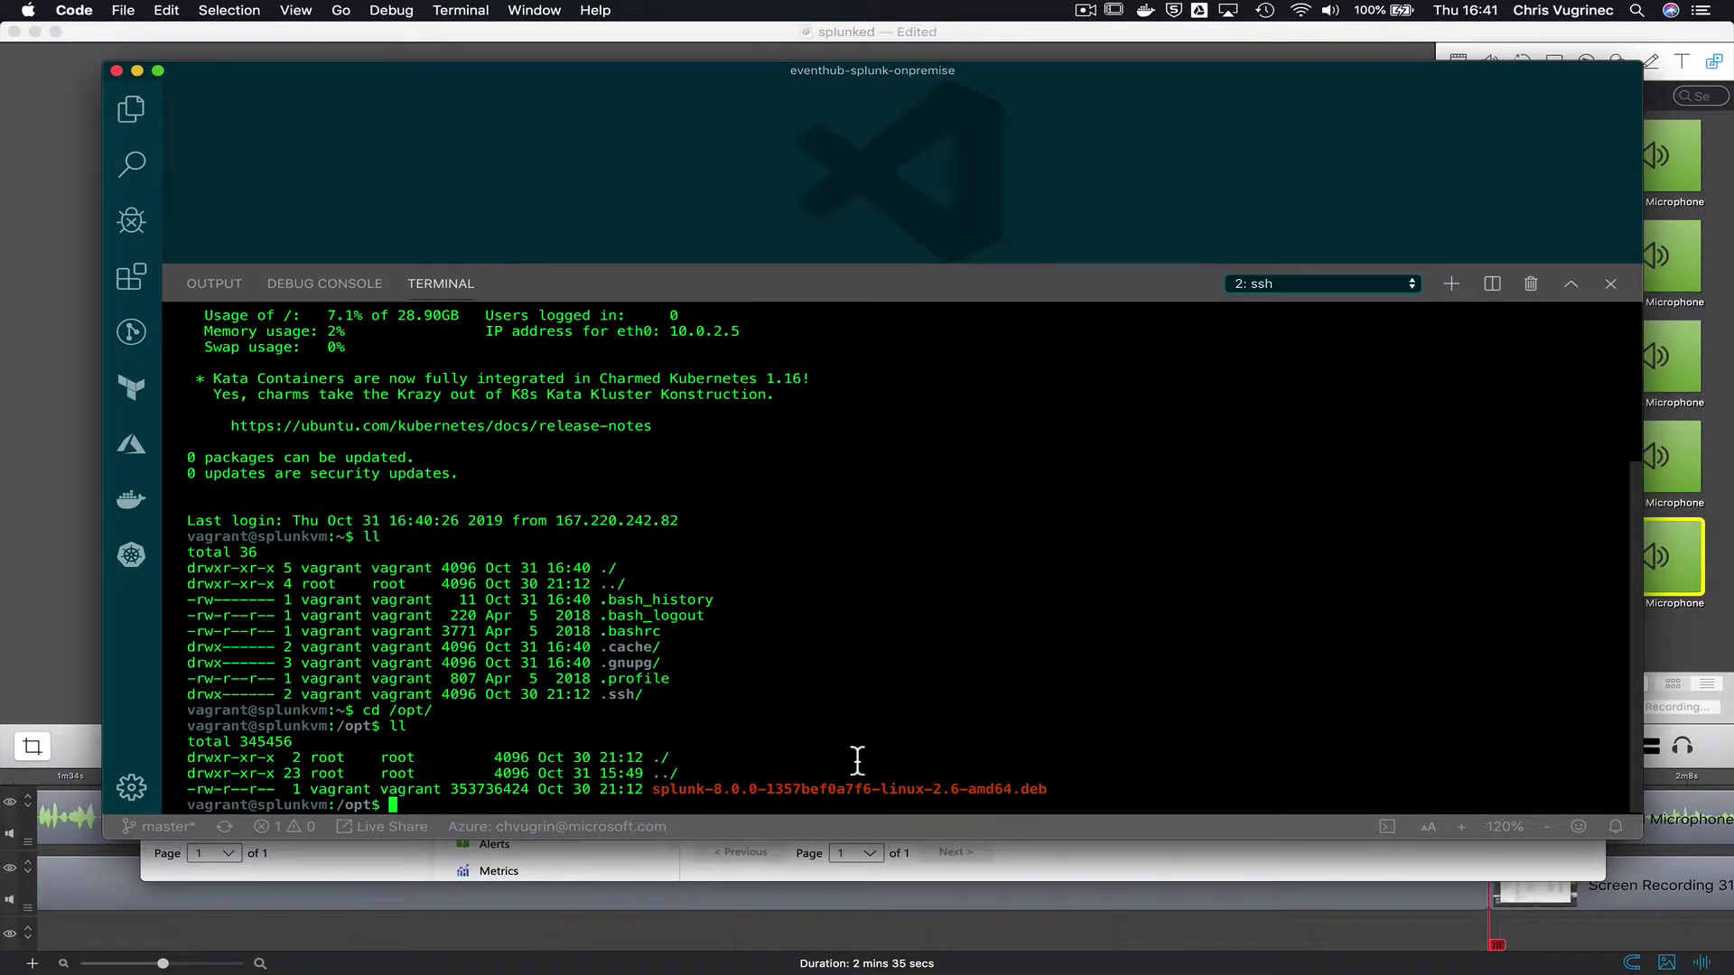
- Install the splunk-8.0.0 .deb package with sudo dpkg -i
double_click(846, 798)
key(super+c)
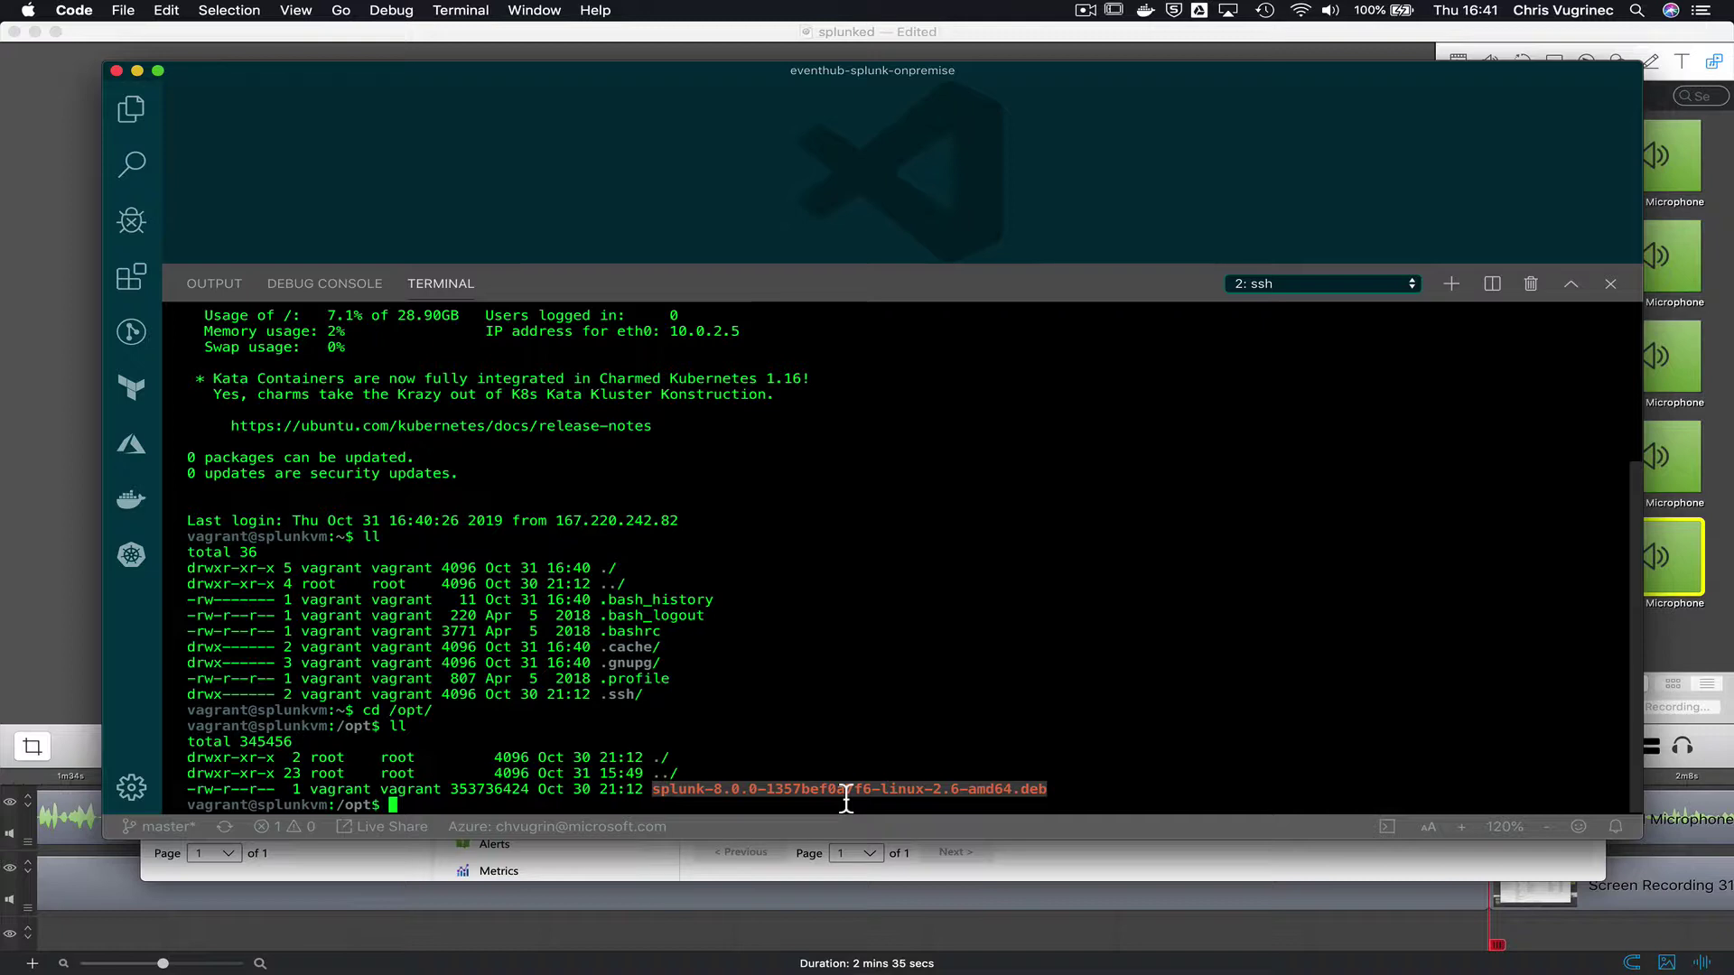
text(sudo d)
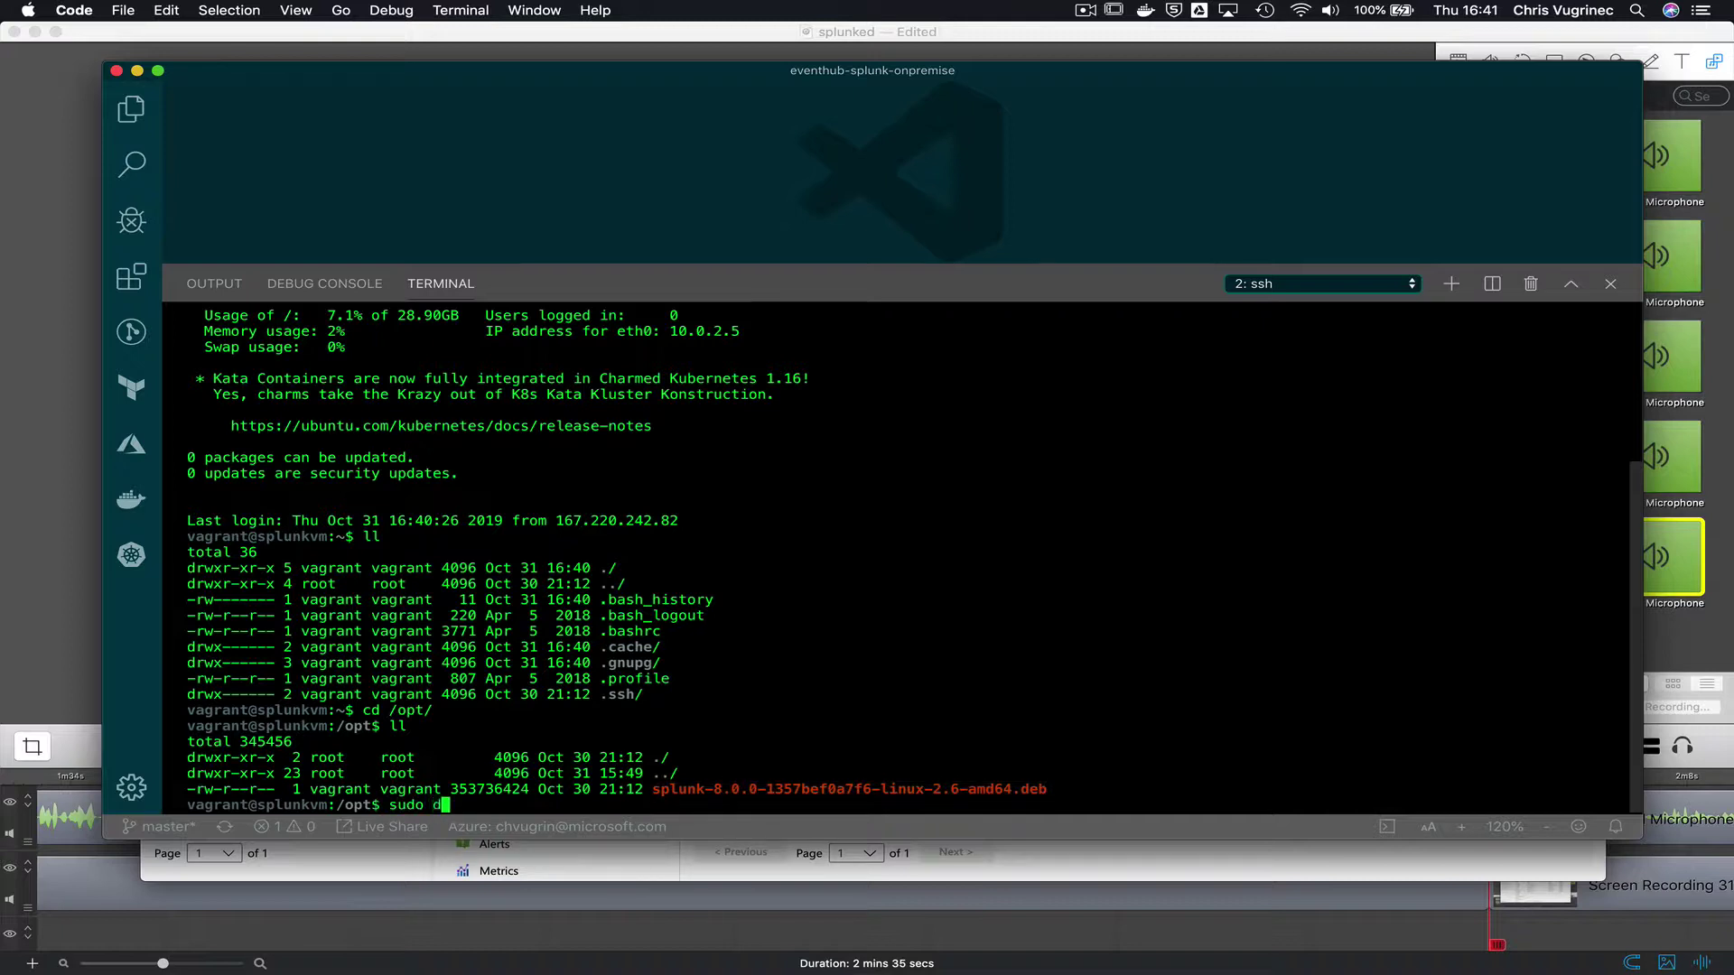
text(pkg -i)
double_click(911, 777)
double_click(895, 791)
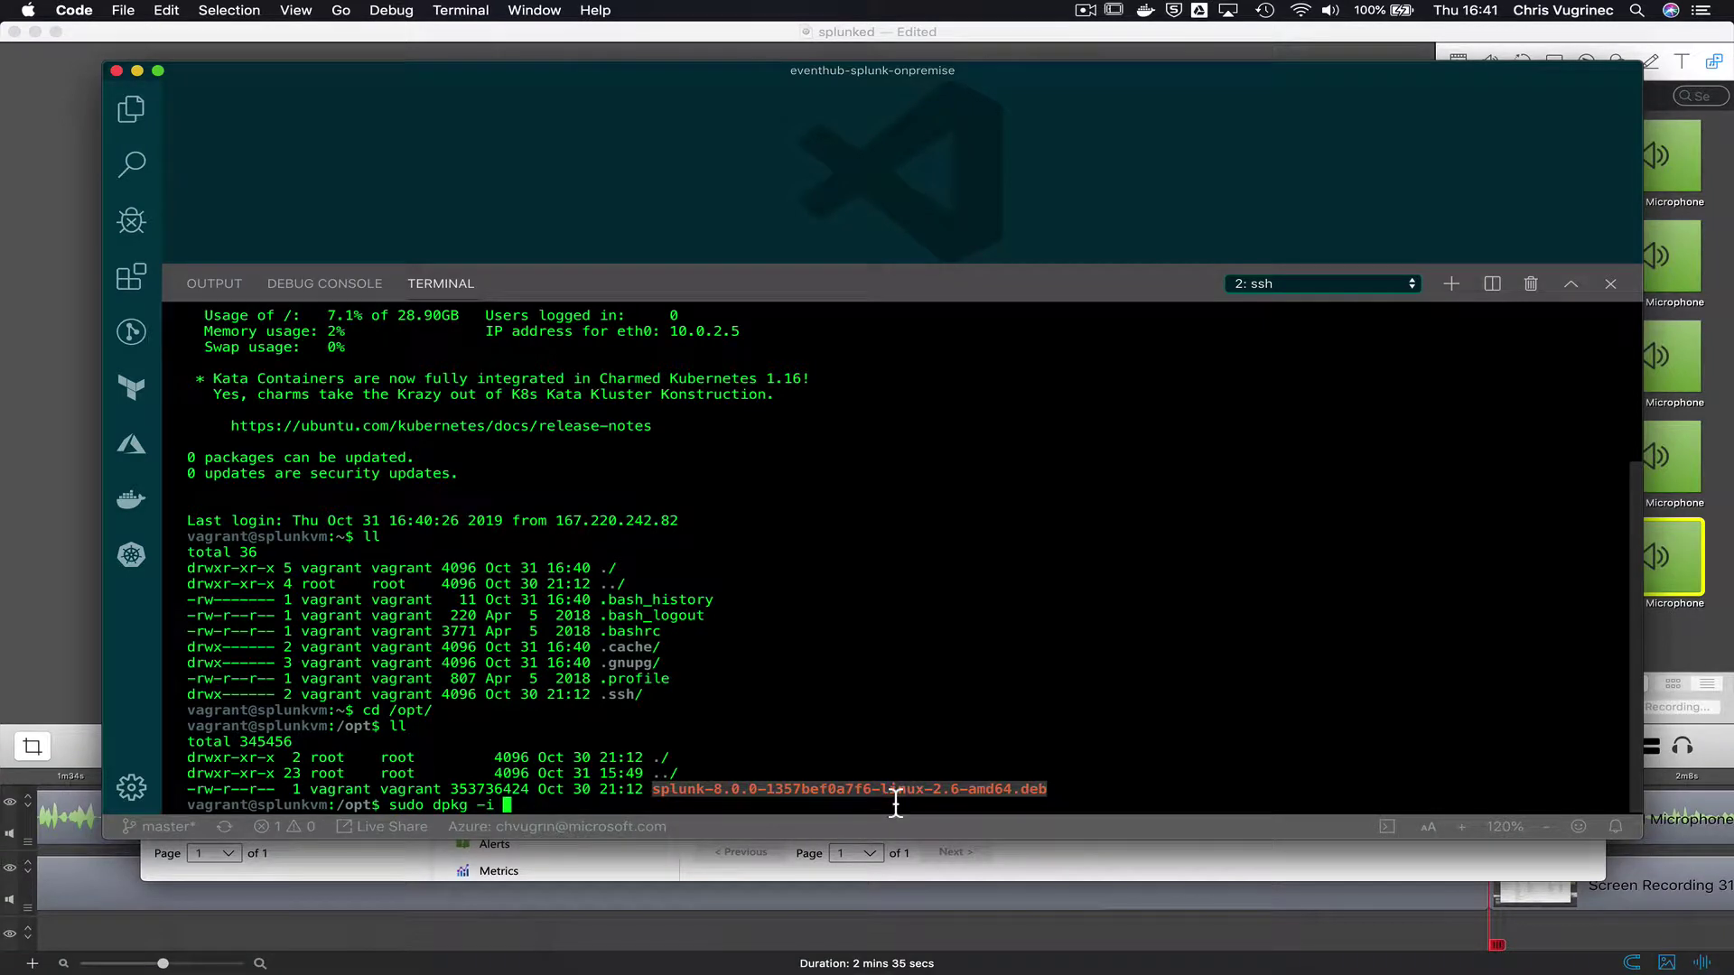
key(super+v)
key(Return)
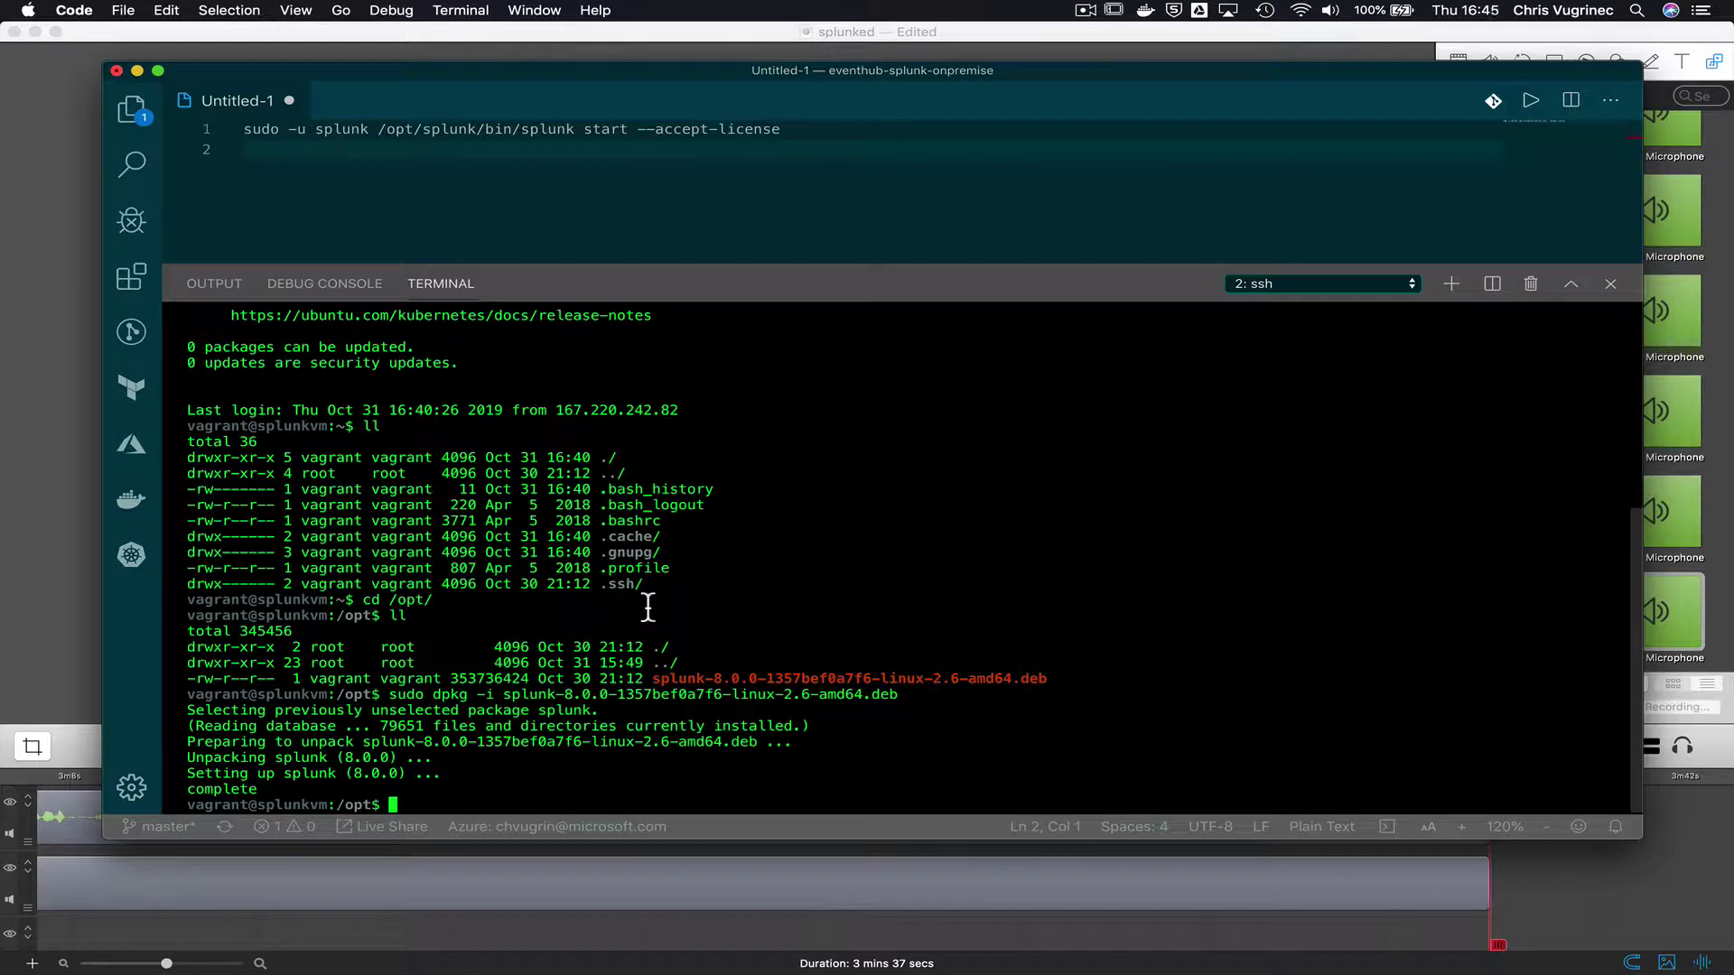
- Run splunk start --accept-license and enter the admin username and password twice
drag(793, 140, 233, 142)
key(super+c)
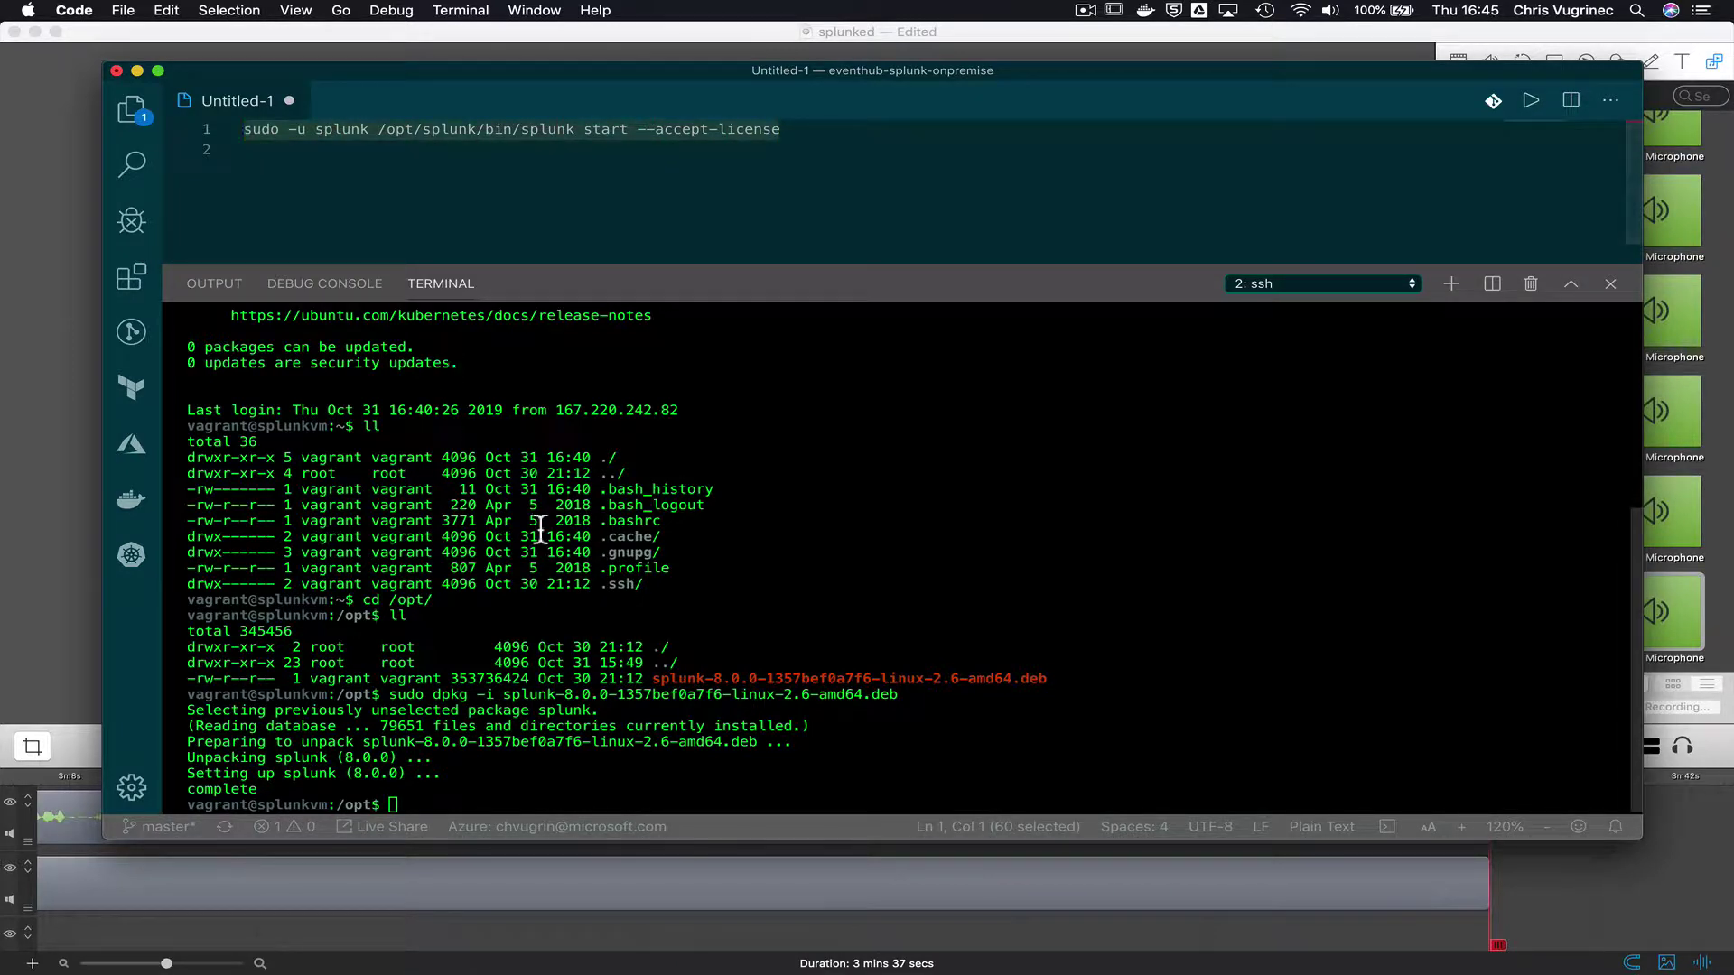
click(570, 591)
key(super+v)
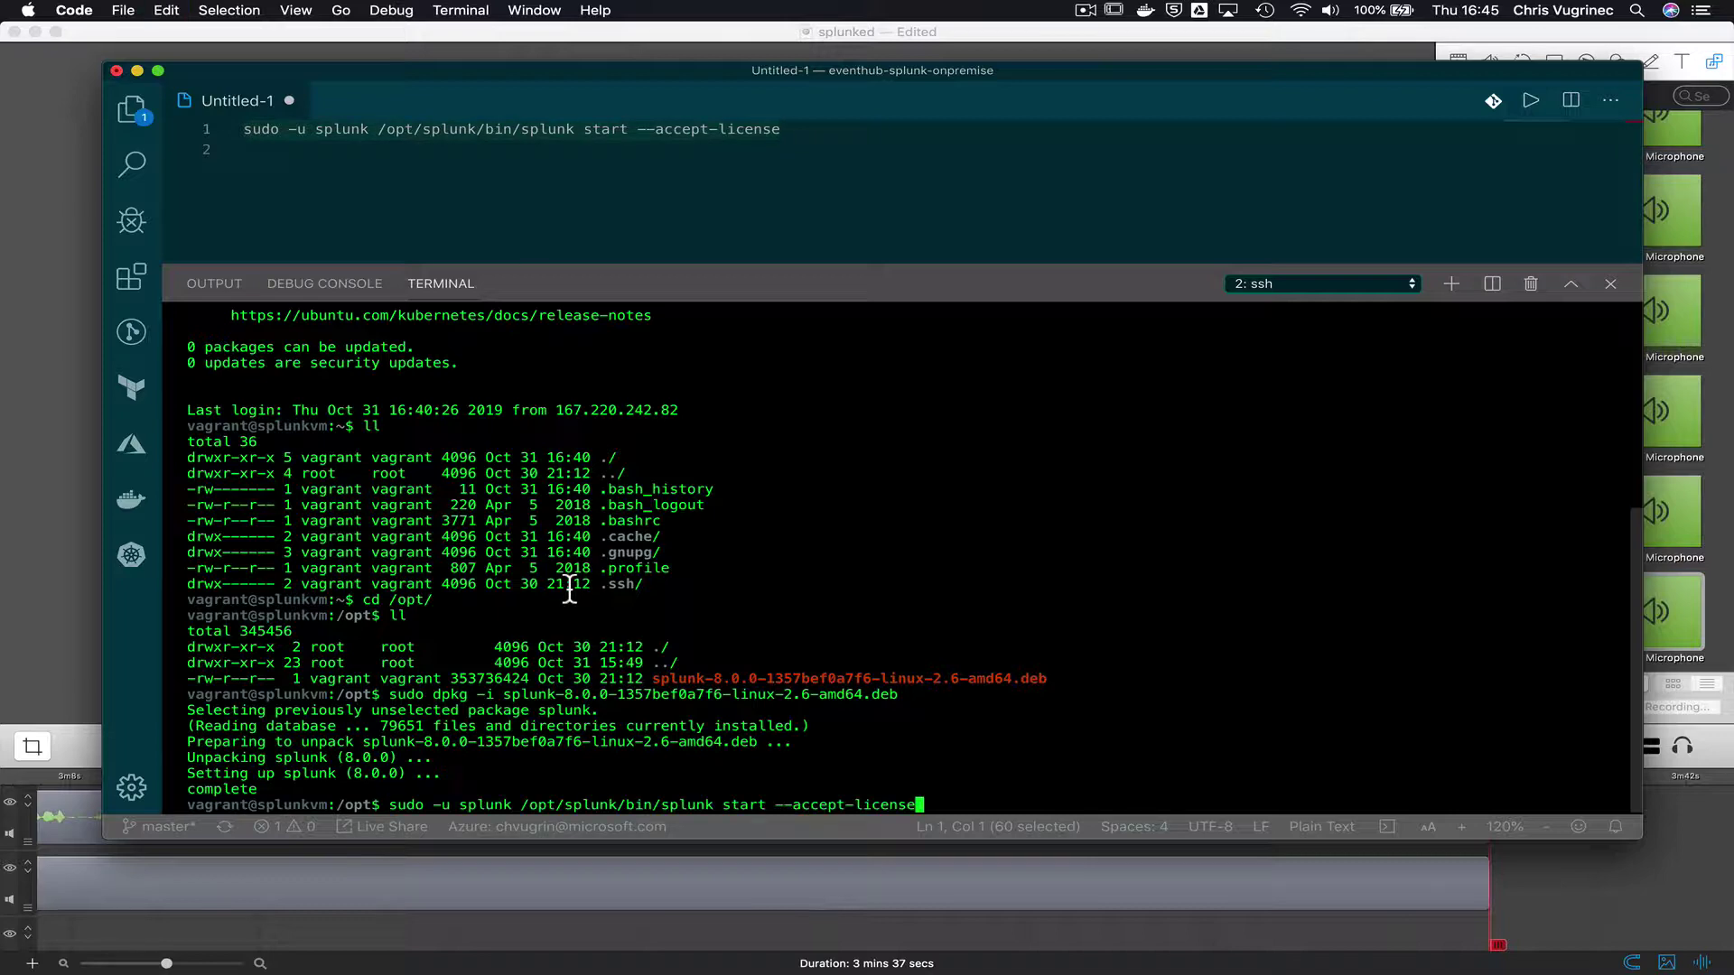
key(Return)
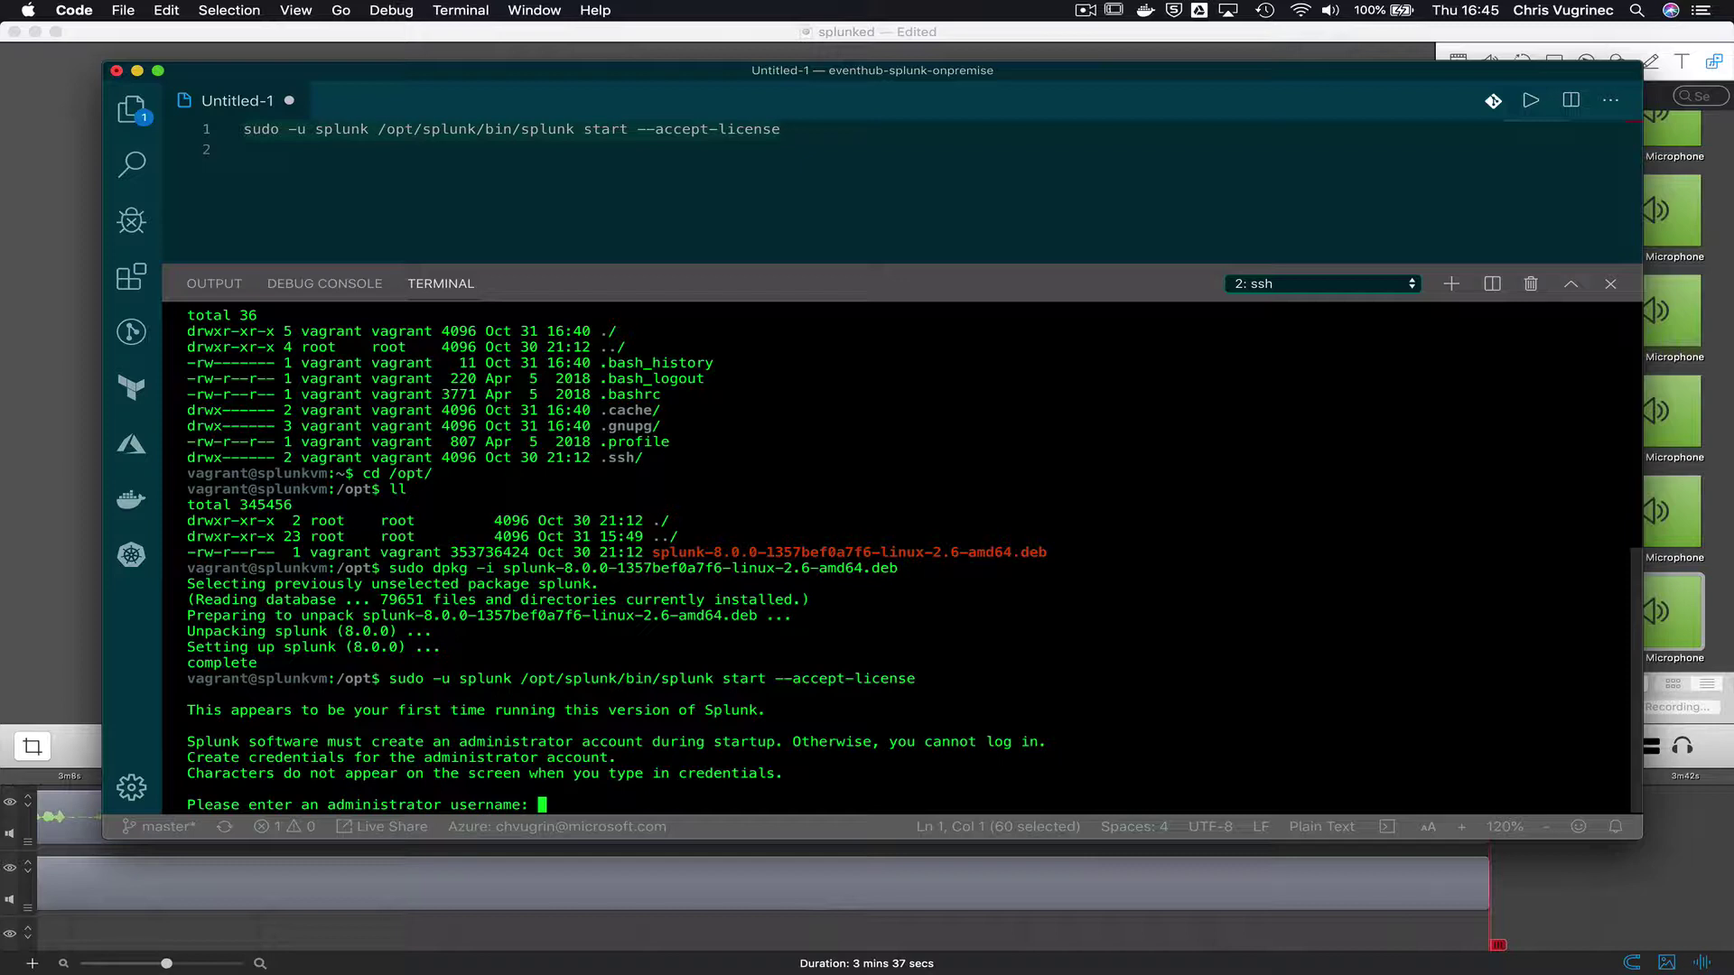
key(Return)
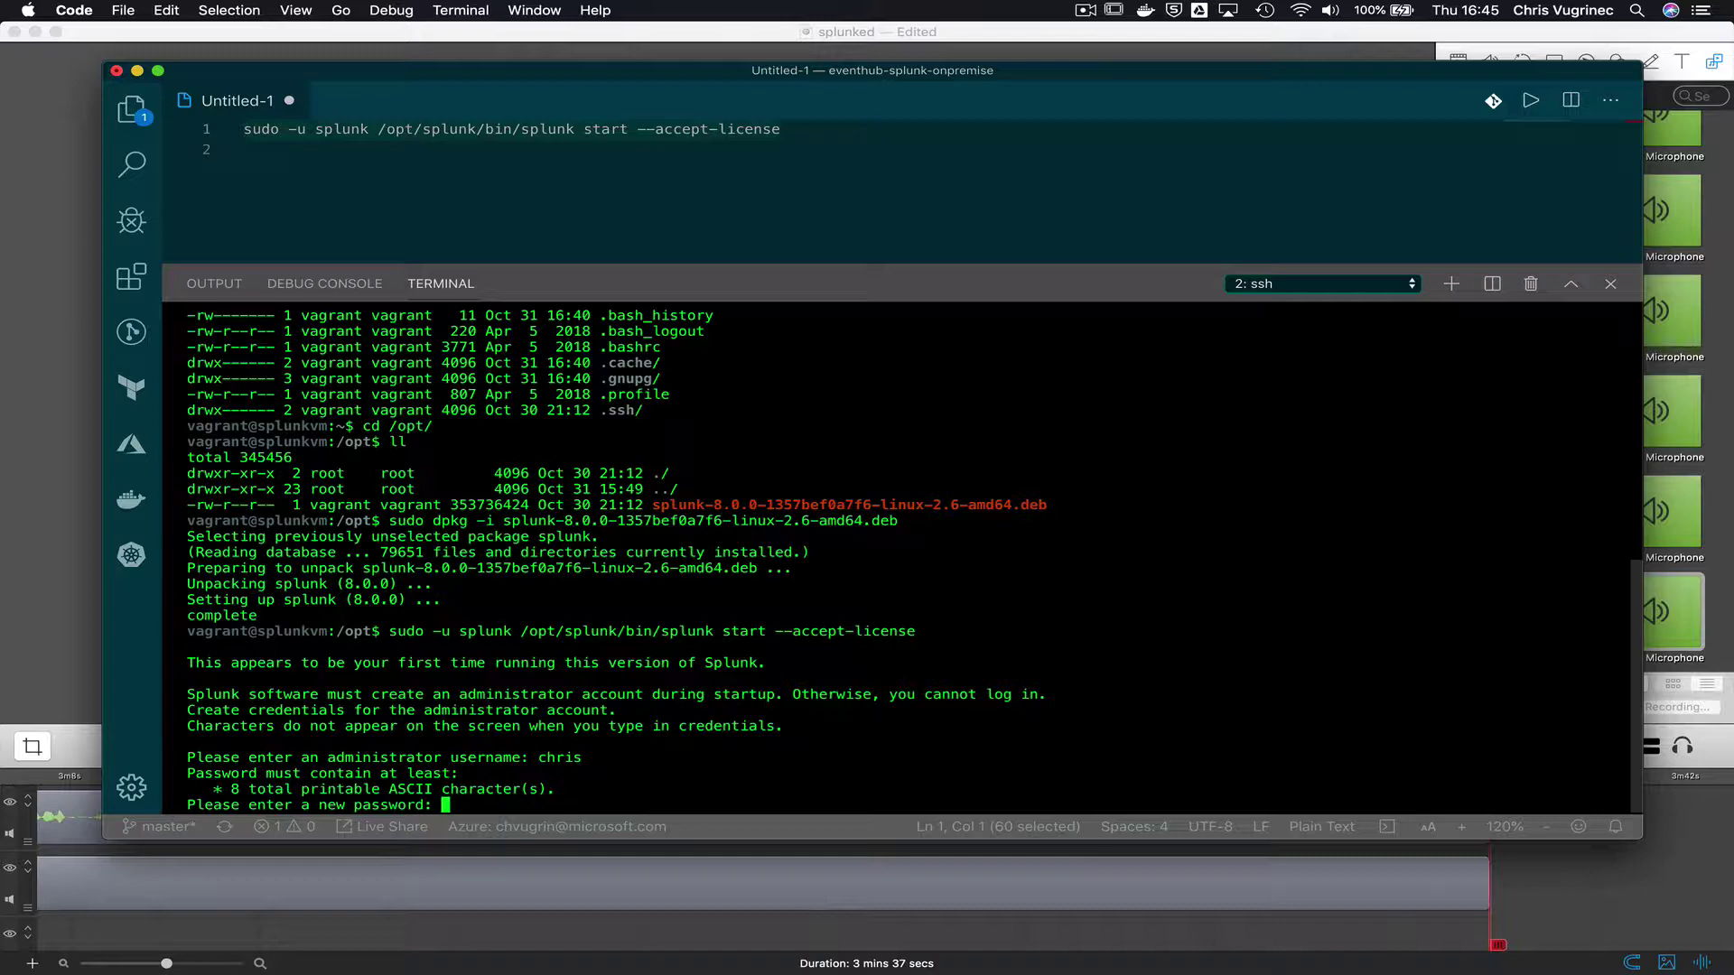
key(Return)
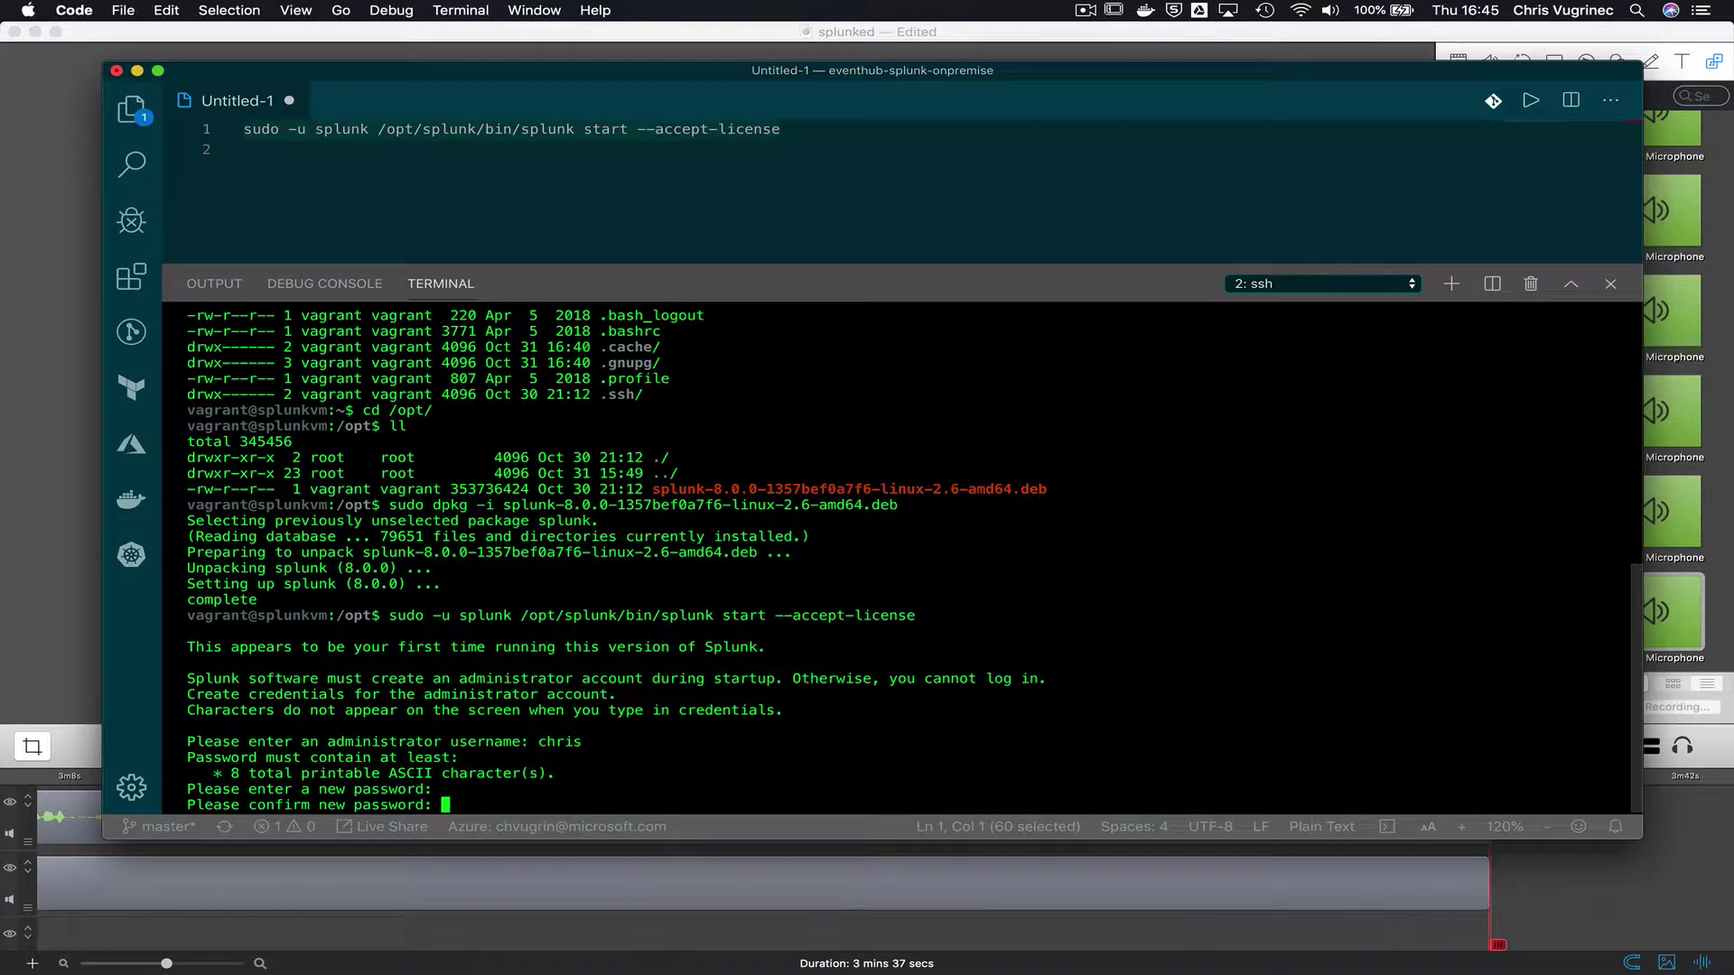
key(Return)
key(Return)
key(Return)
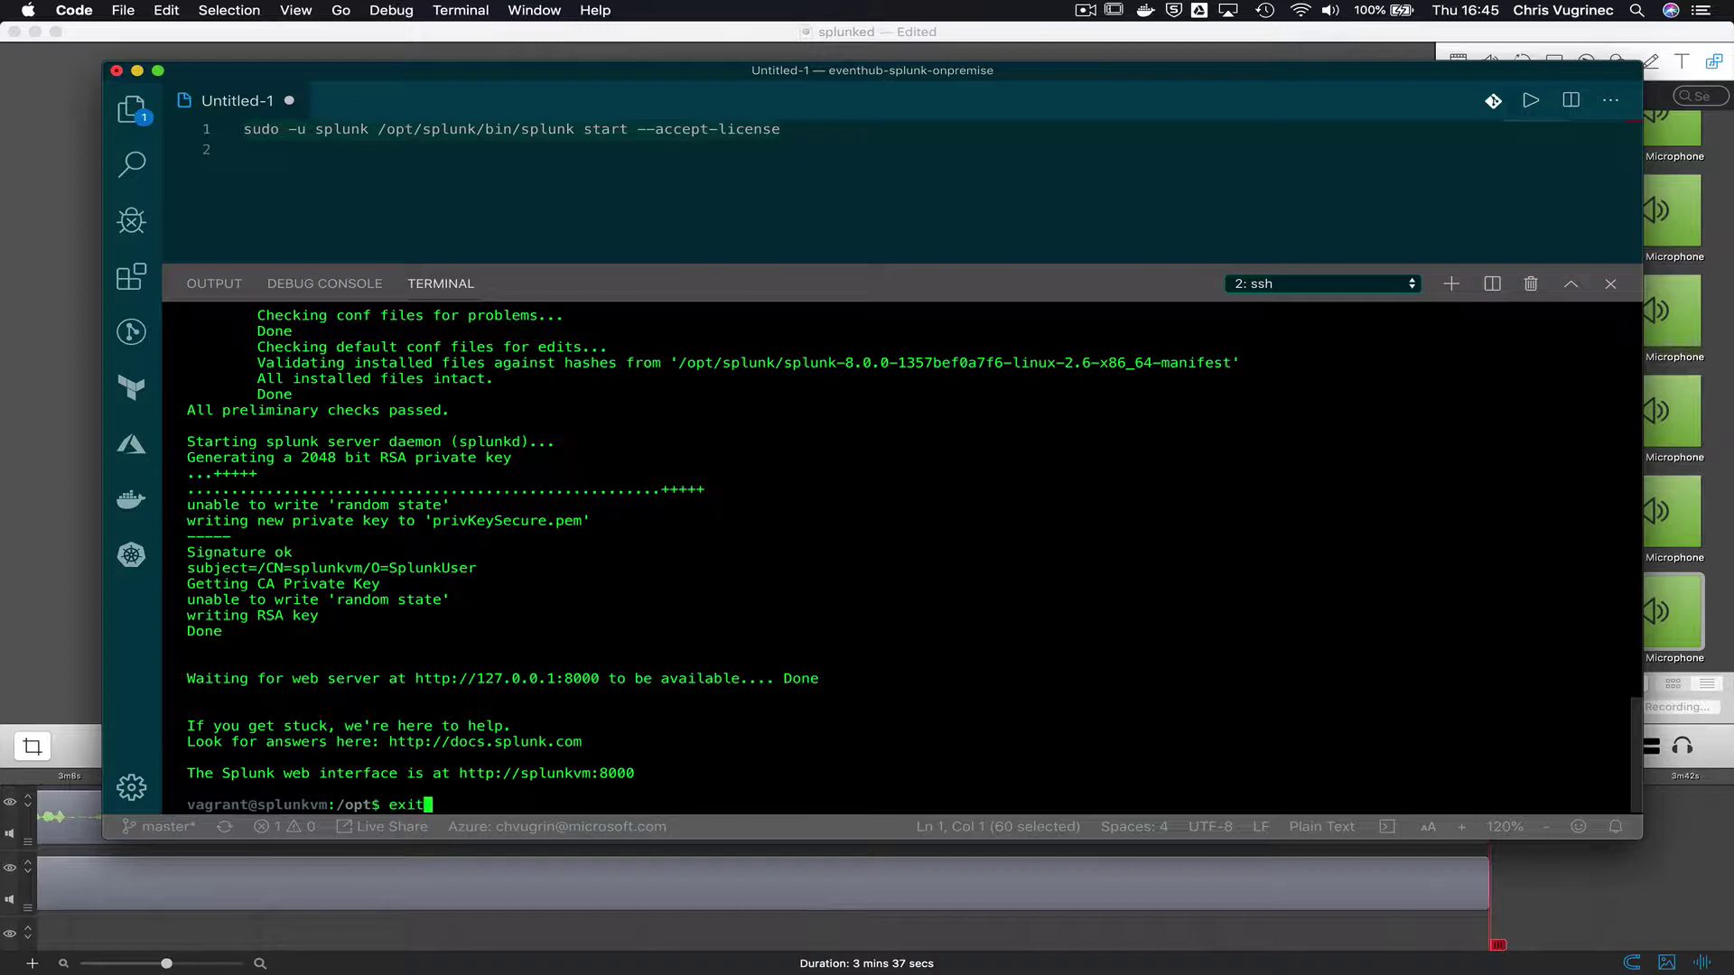
- Exit the VM and reconnect with ssh -l vagrant -L 8000:localhost:8000 20.188.249.38
key(Return)
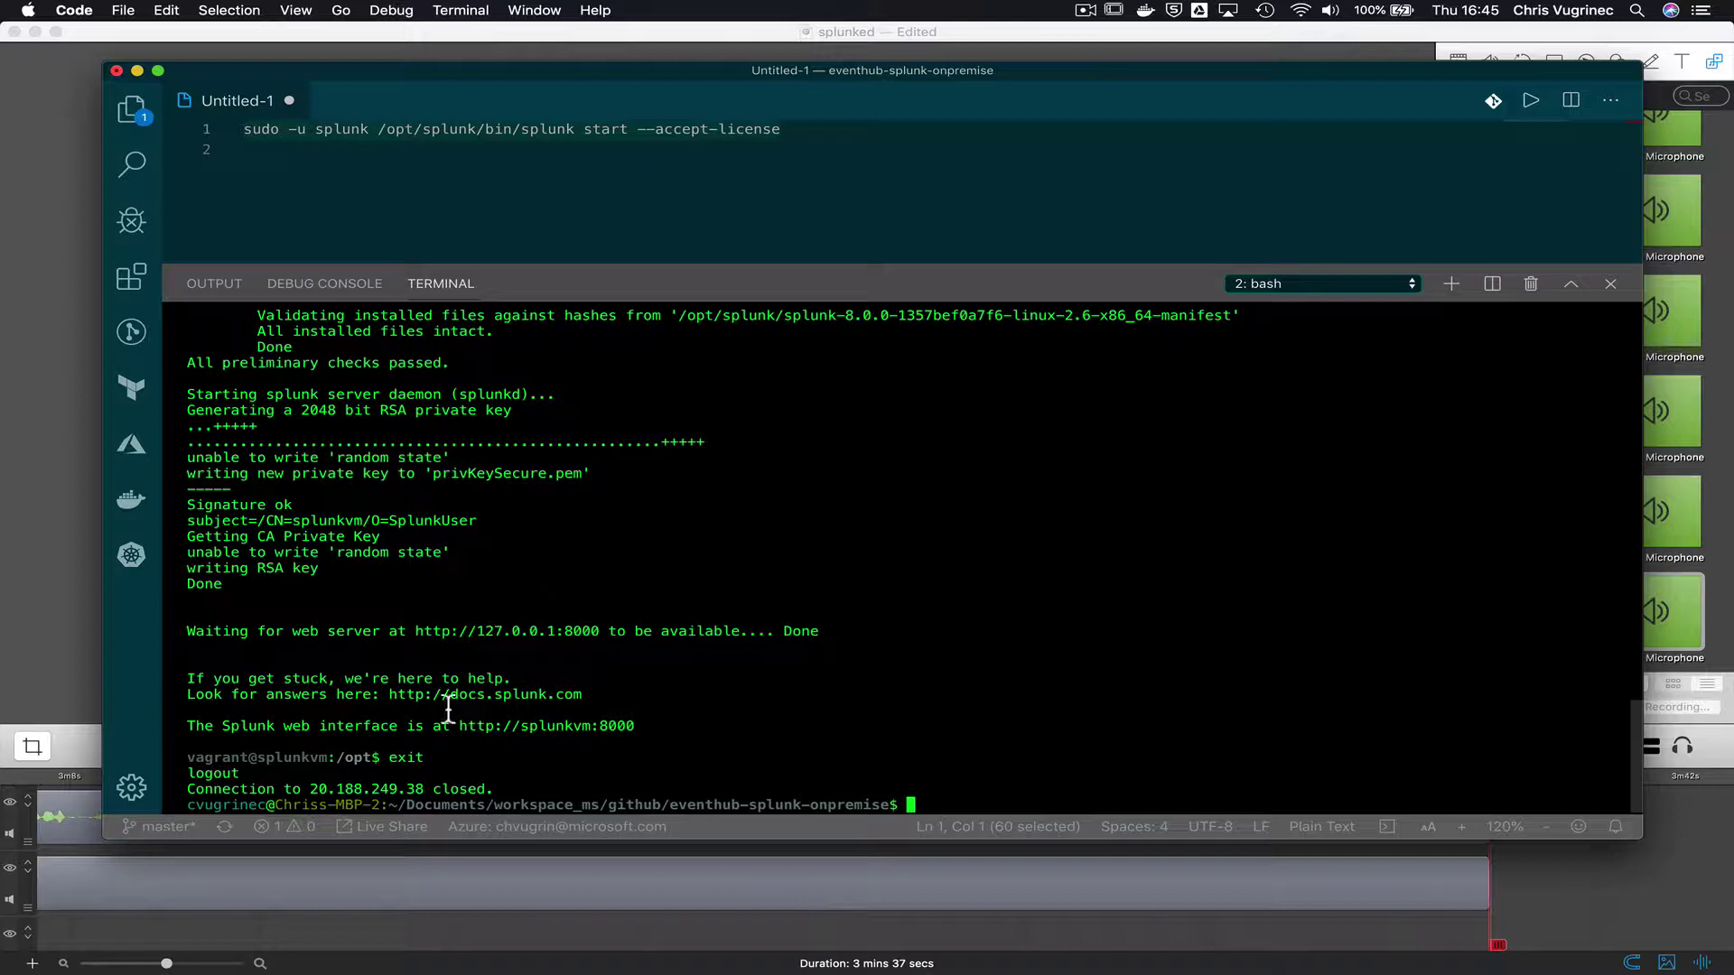
text(ssh -l vagrnant -L 8000:localhost:8000)
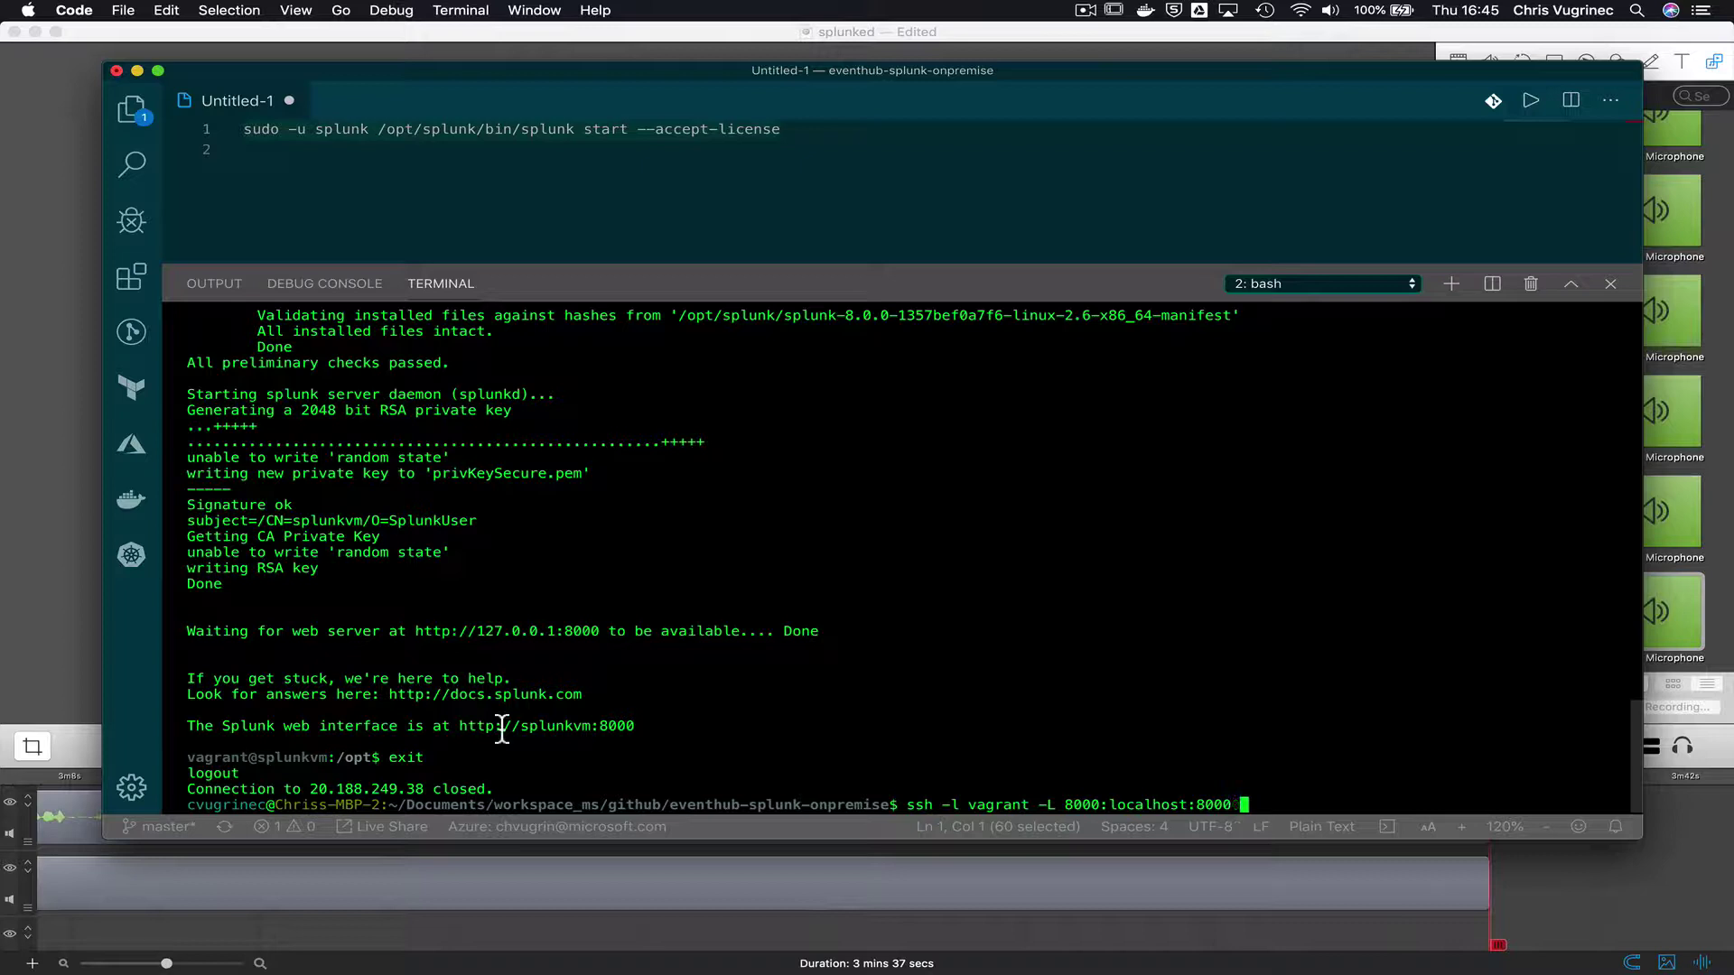
double_click(390, 789)
text(8000)
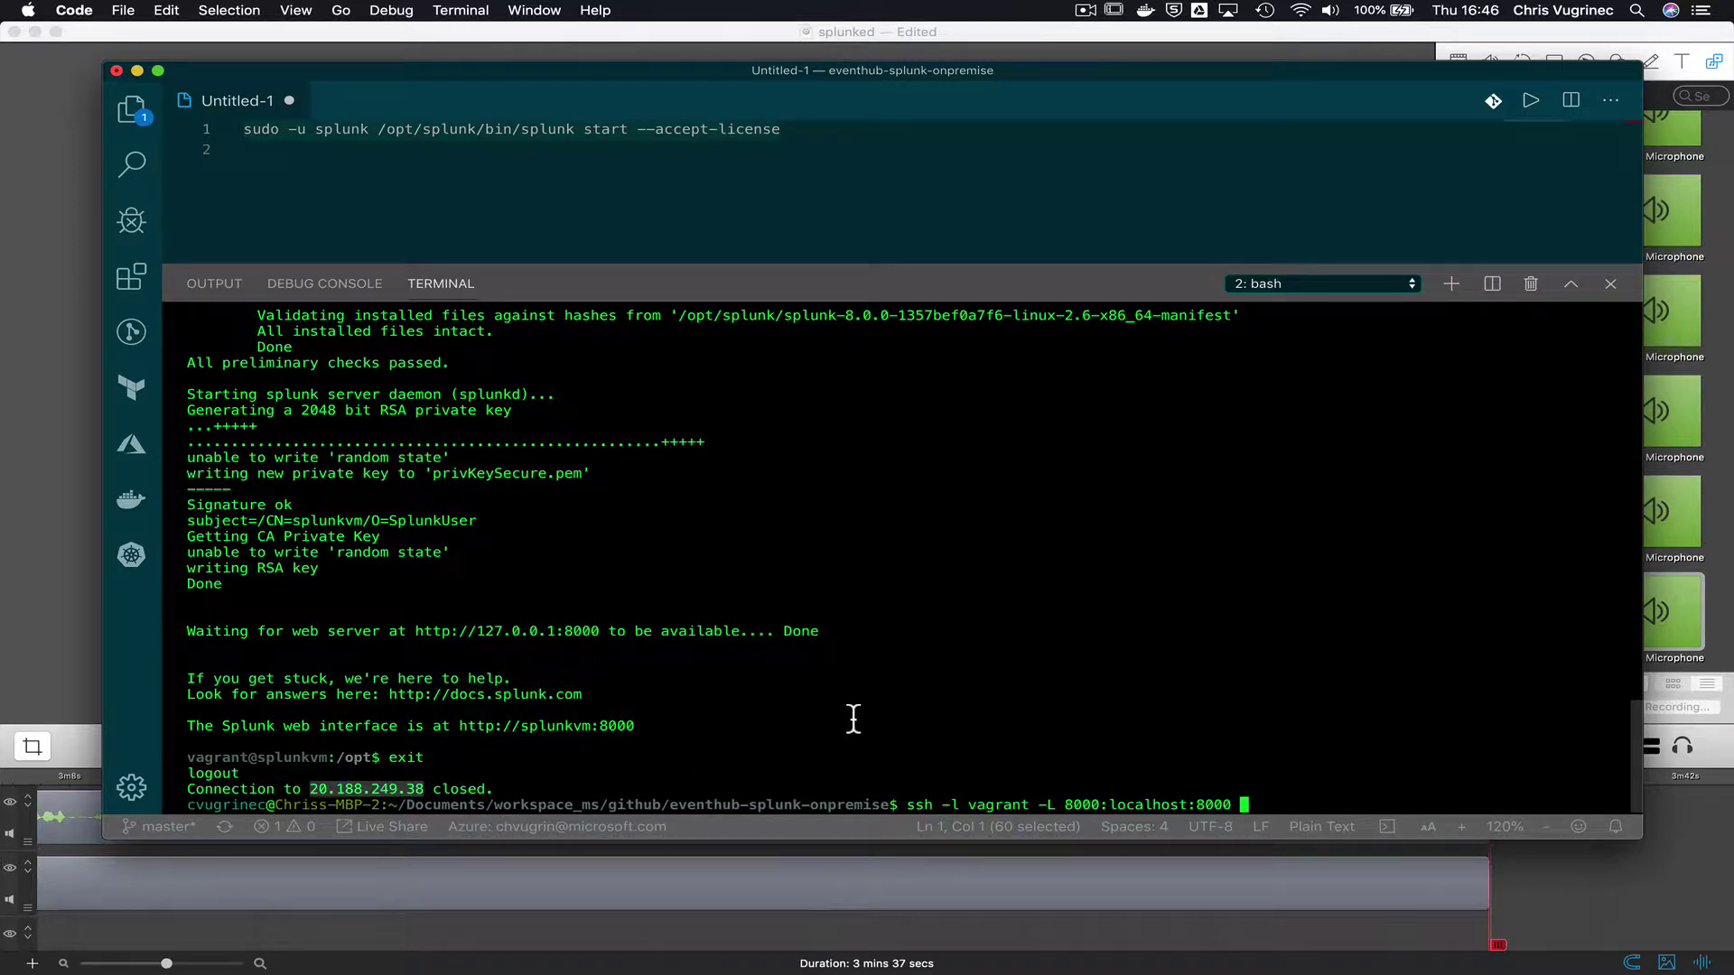
key(super+c)
key(super+v)
key(Return)
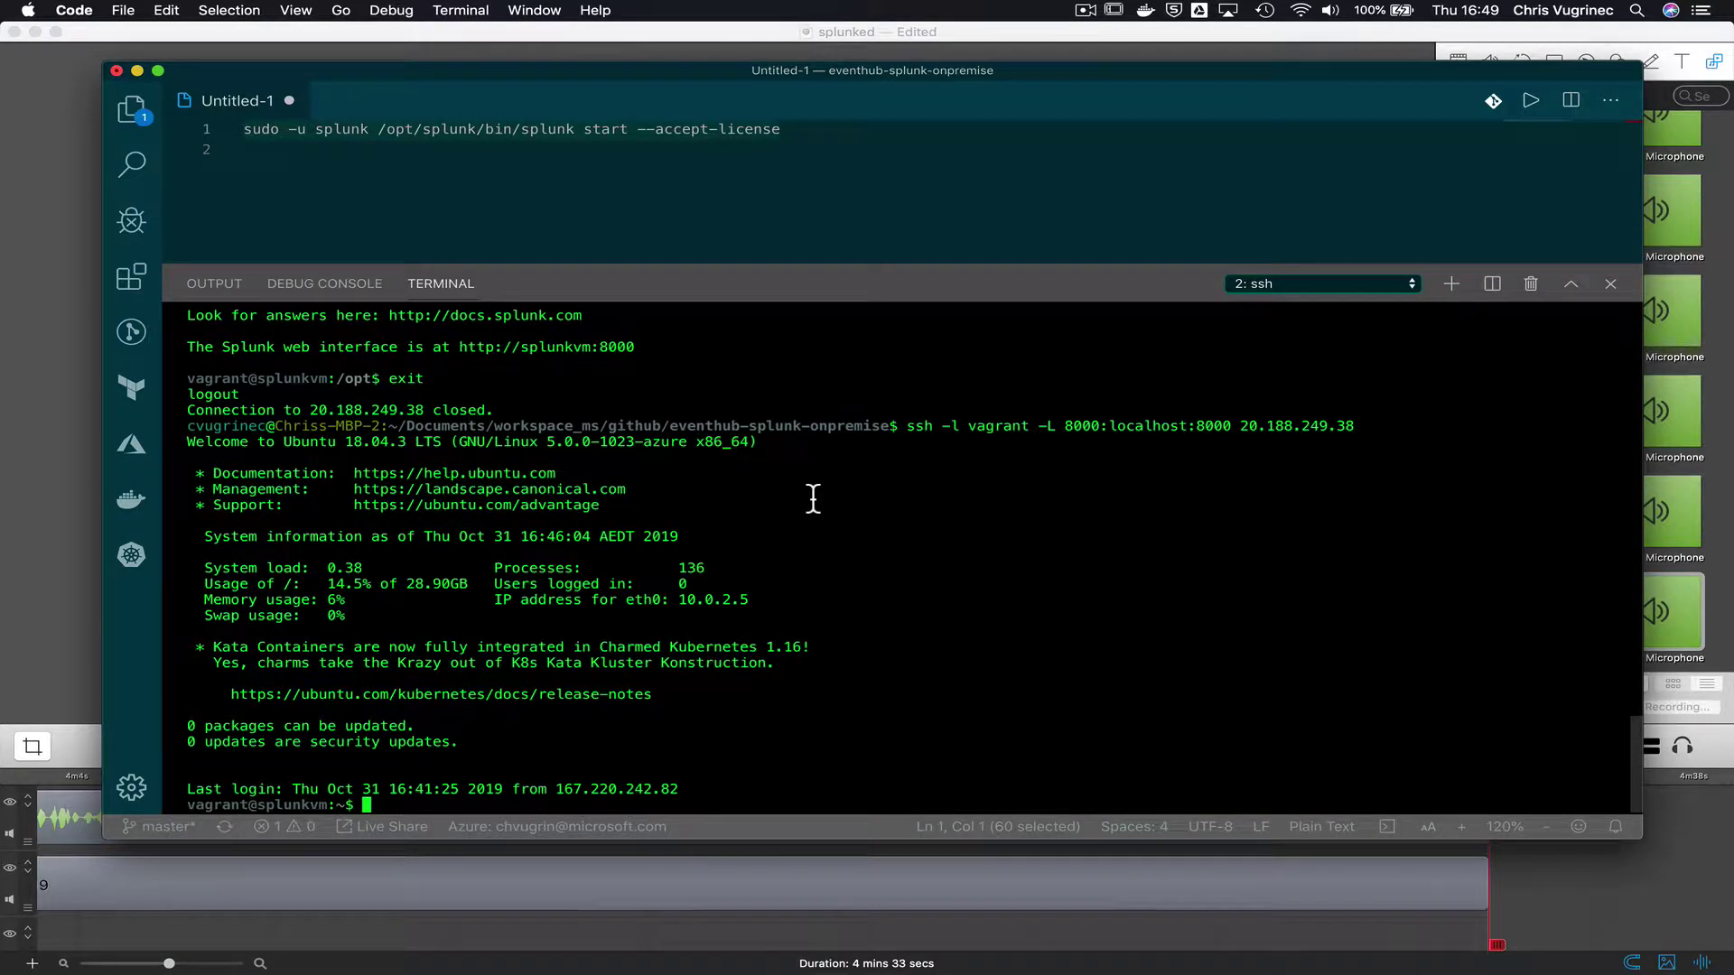
key(super+Tab)
key(super+Tab)
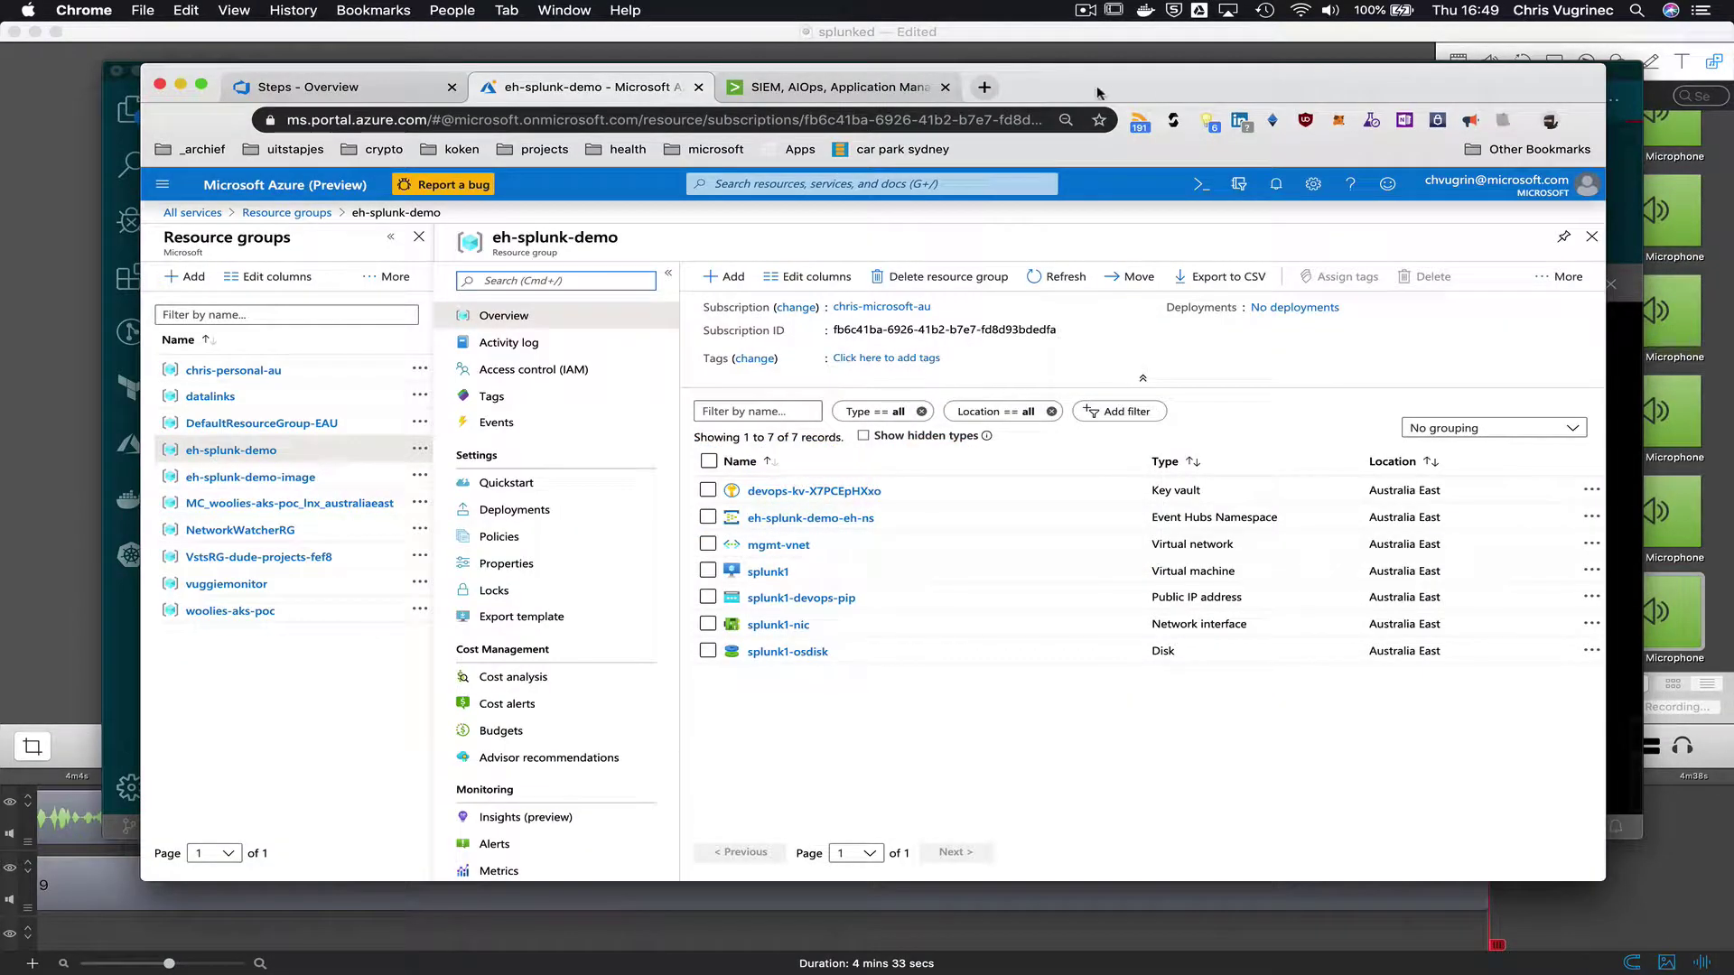
- Sign in to Splunk at localhost:8000 and dismiss the usage and Python migration notices
click(985, 87)
text(local)
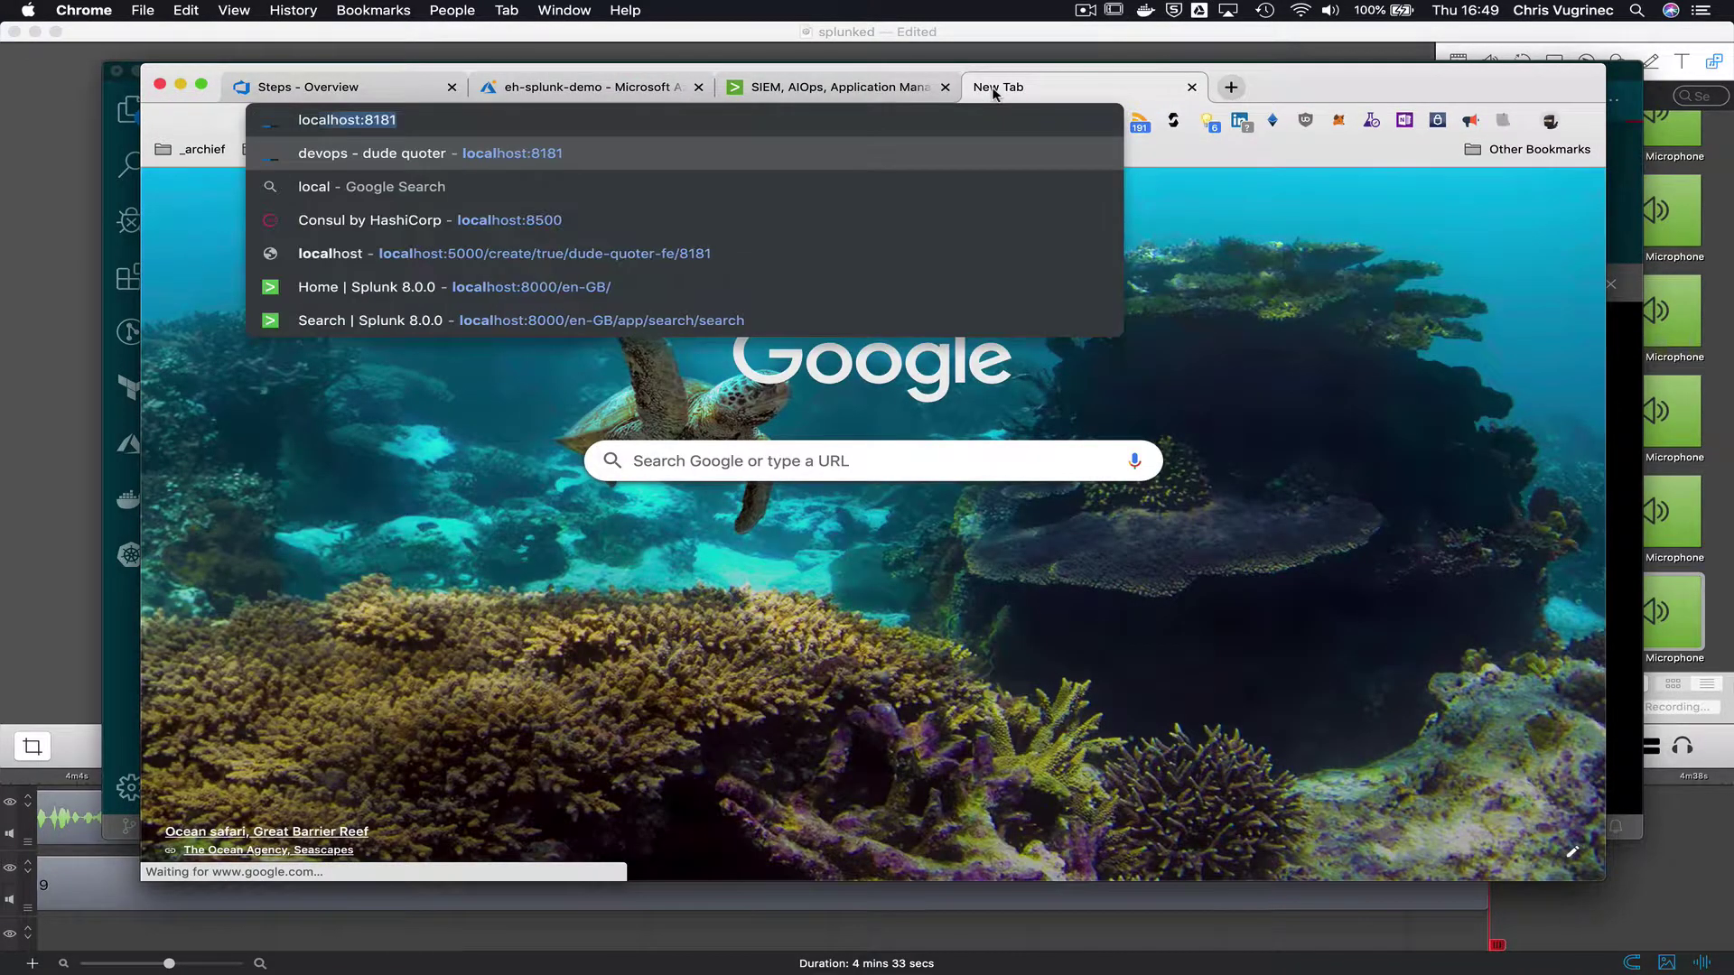
text(host:8000)
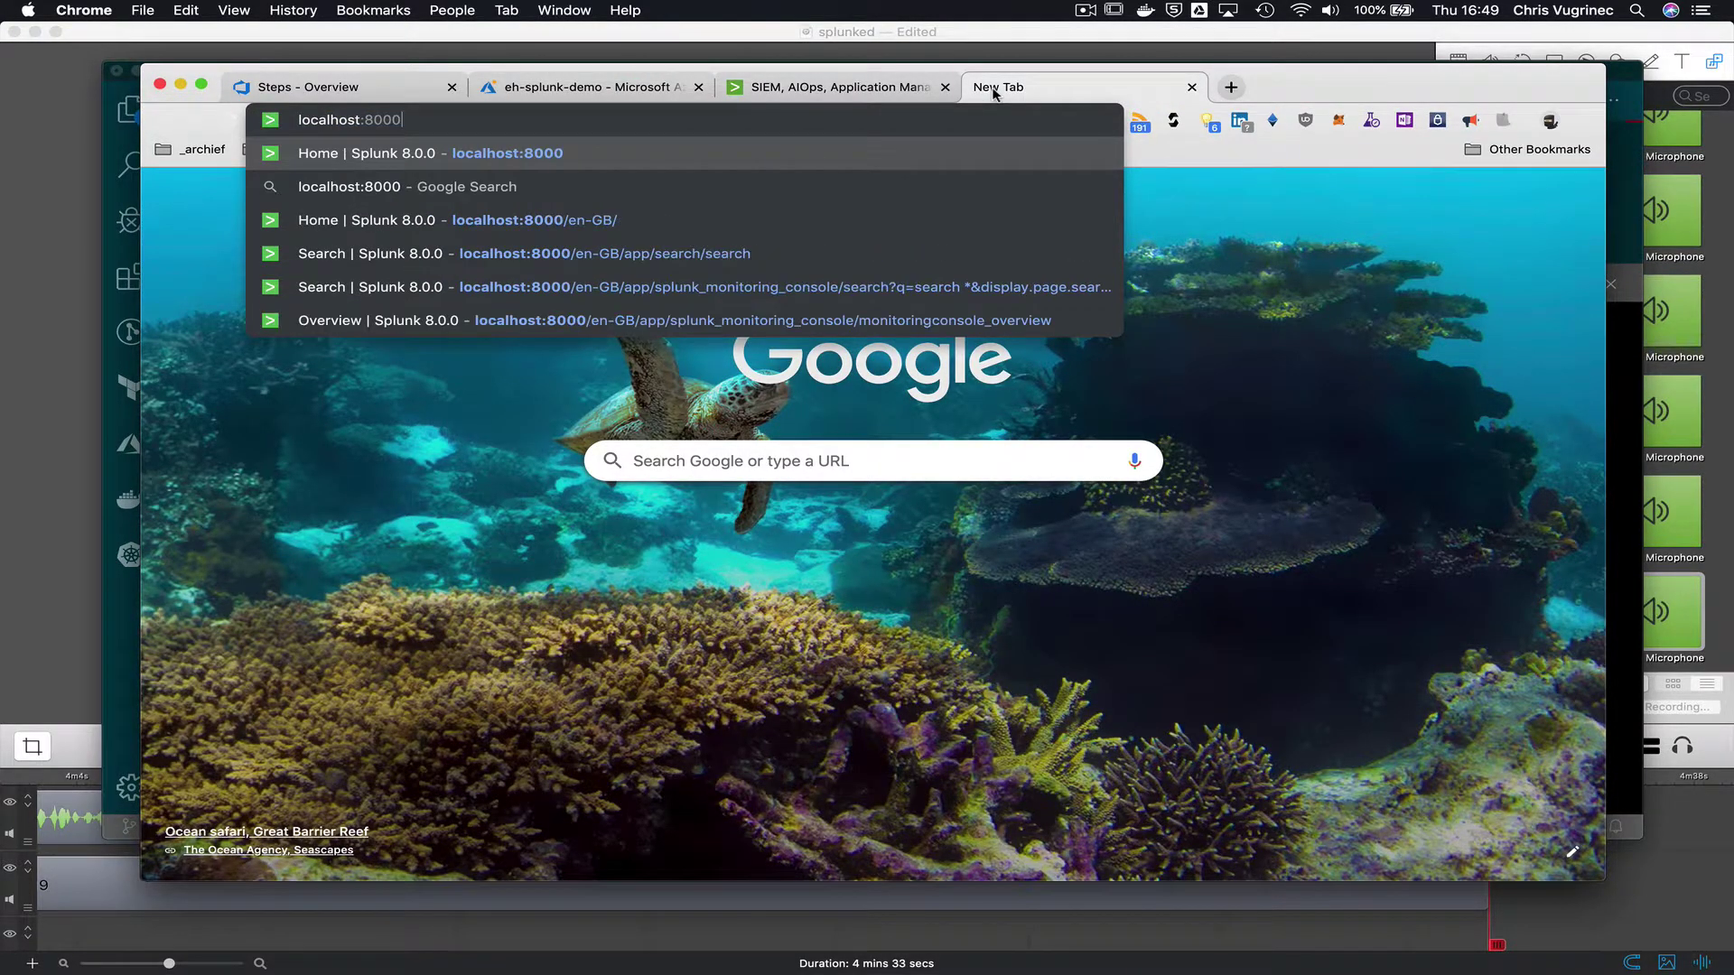
key(Return)
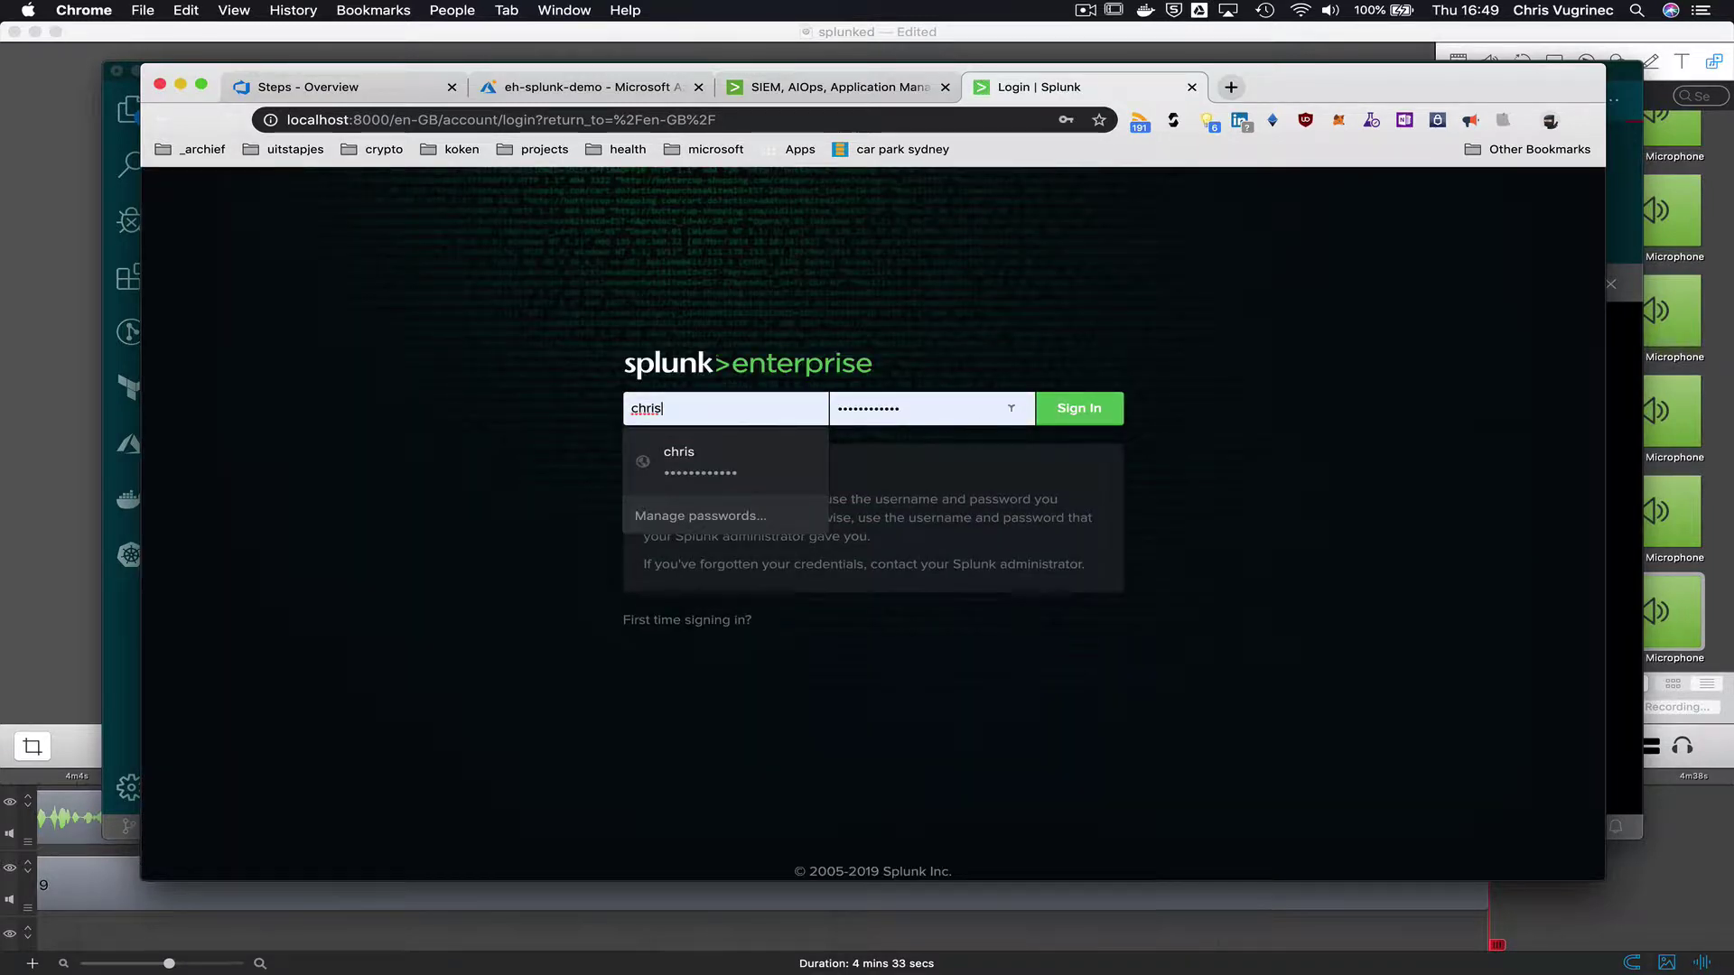
click(1079, 412)
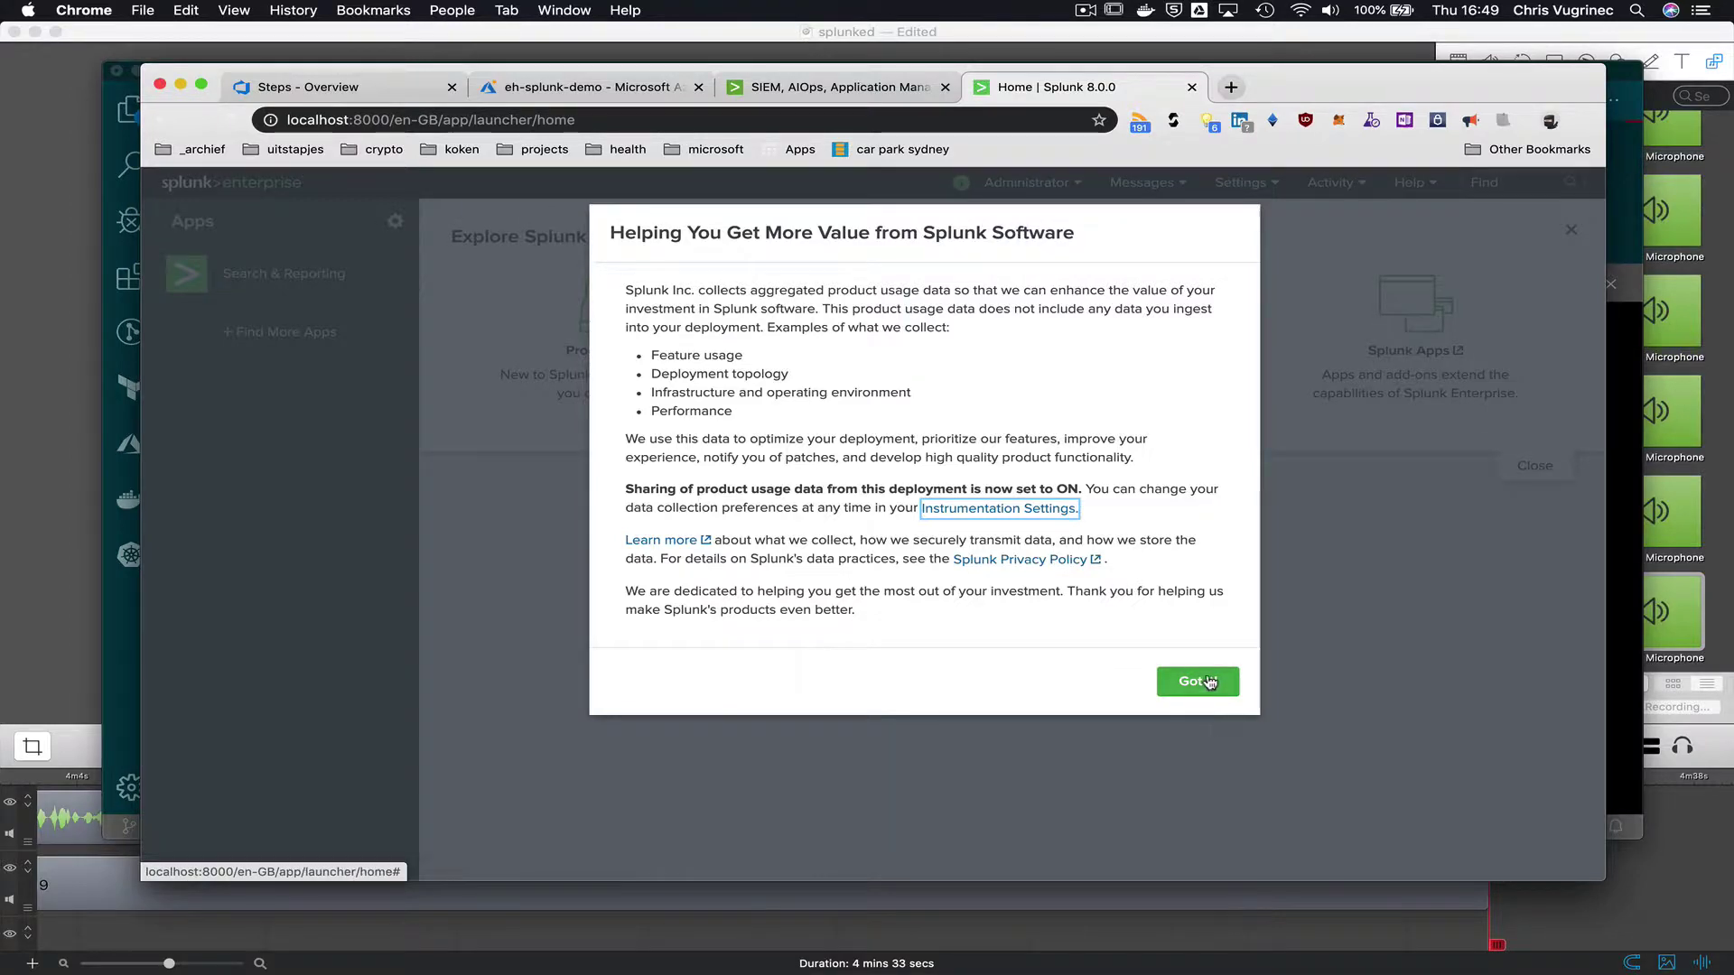
click(1210, 682)
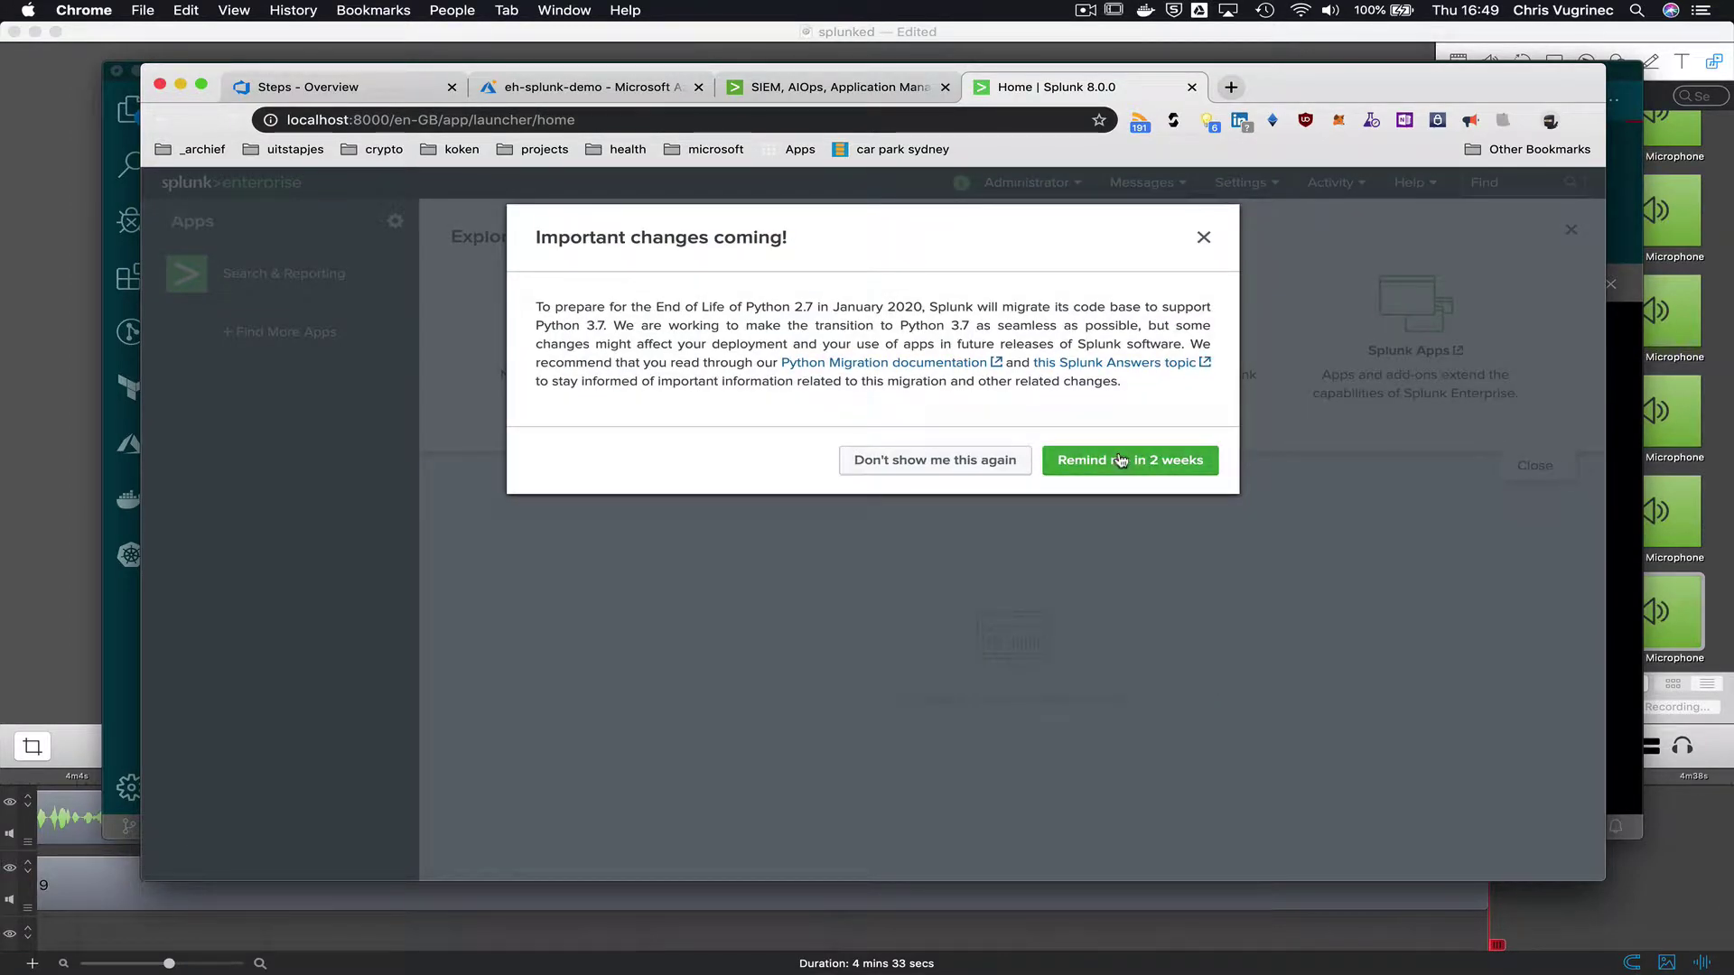
click(1120, 461)
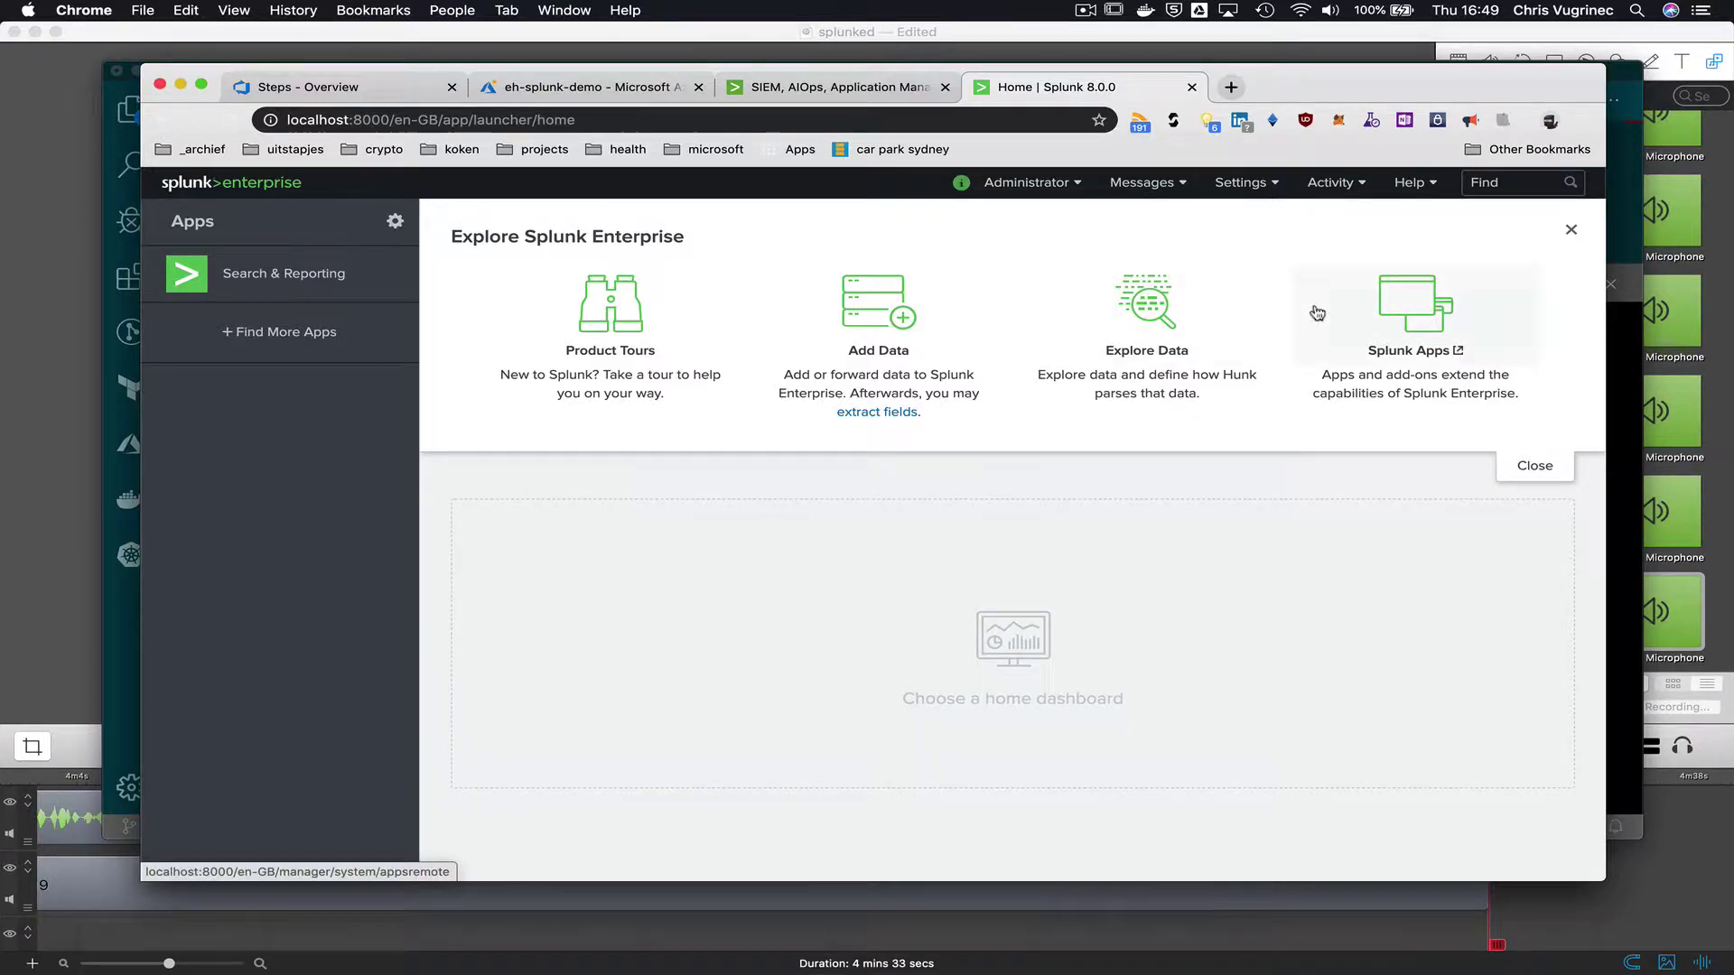
- Set All Tokens to Enabled in HTTP Event Collector Global Settings, keeping port 8088
click(1241, 183)
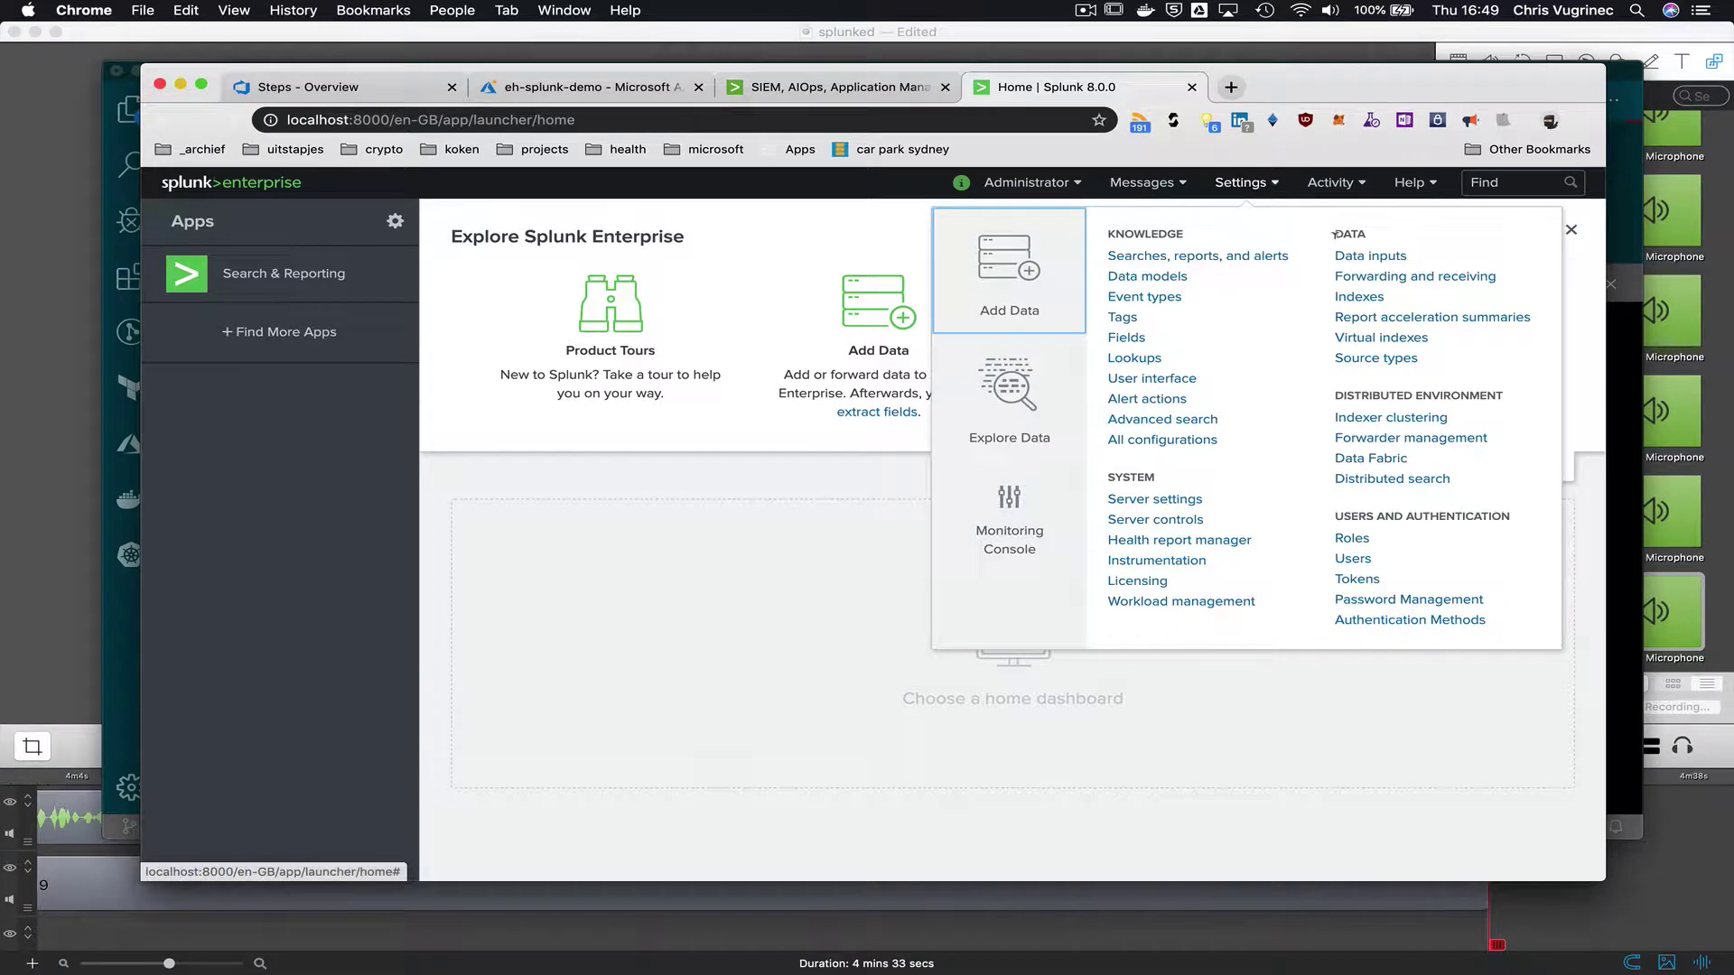
click(1370, 256)
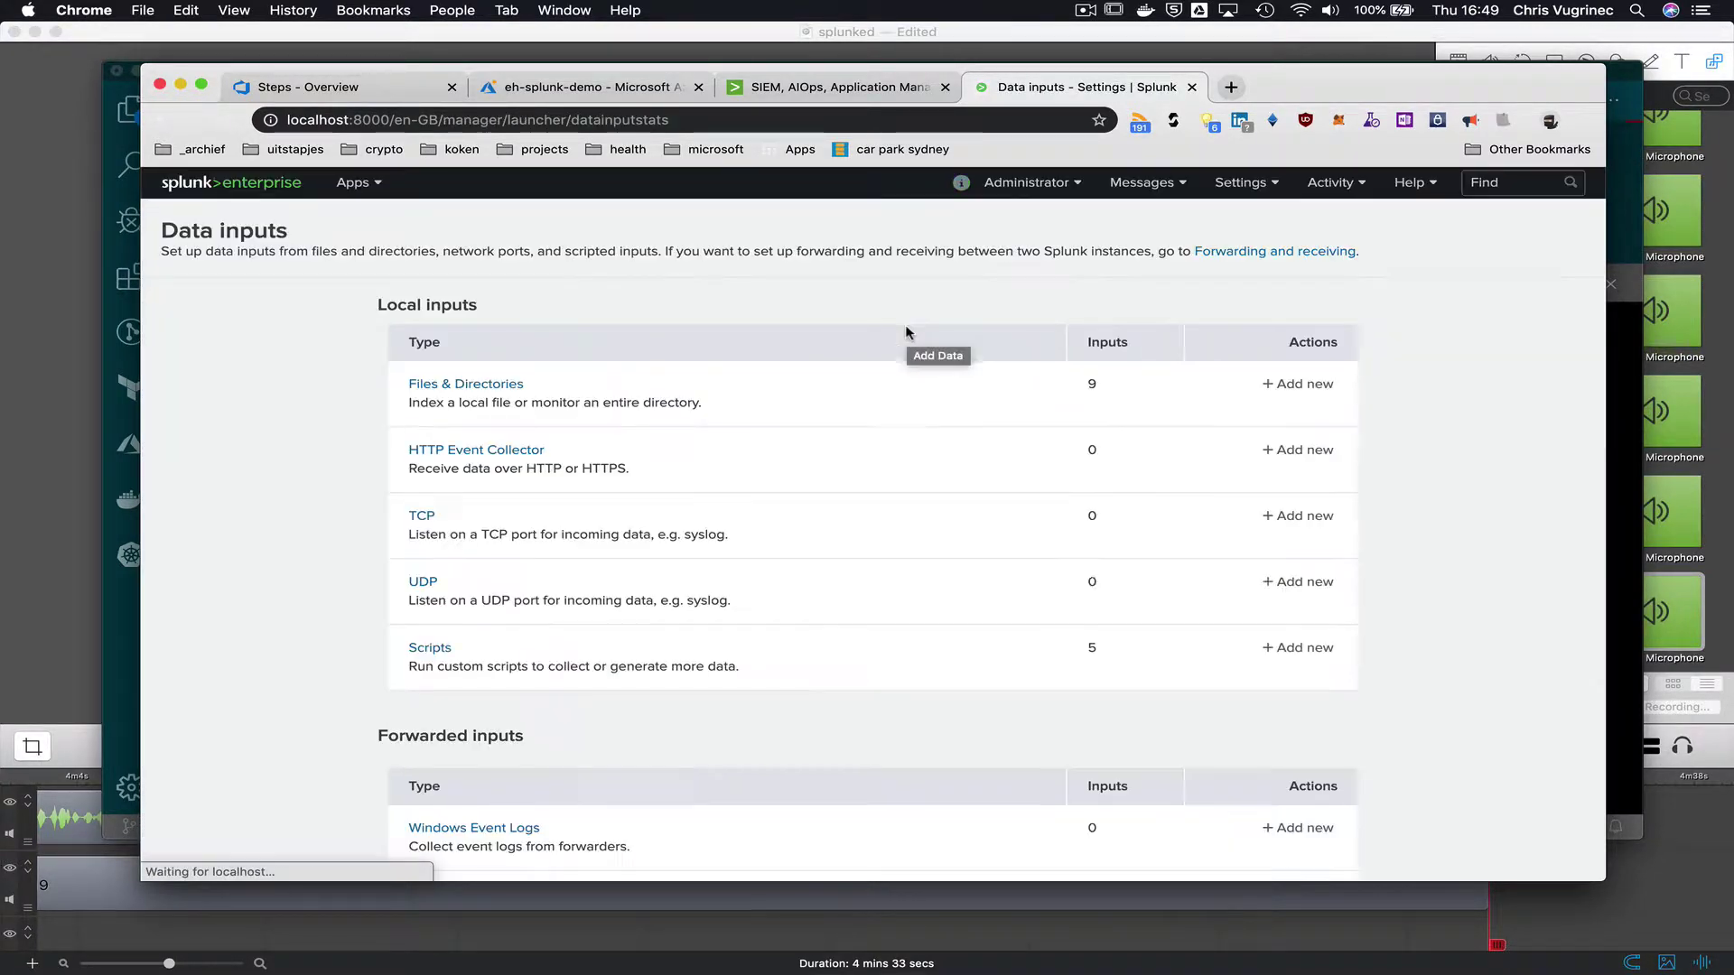
click(511, 452)
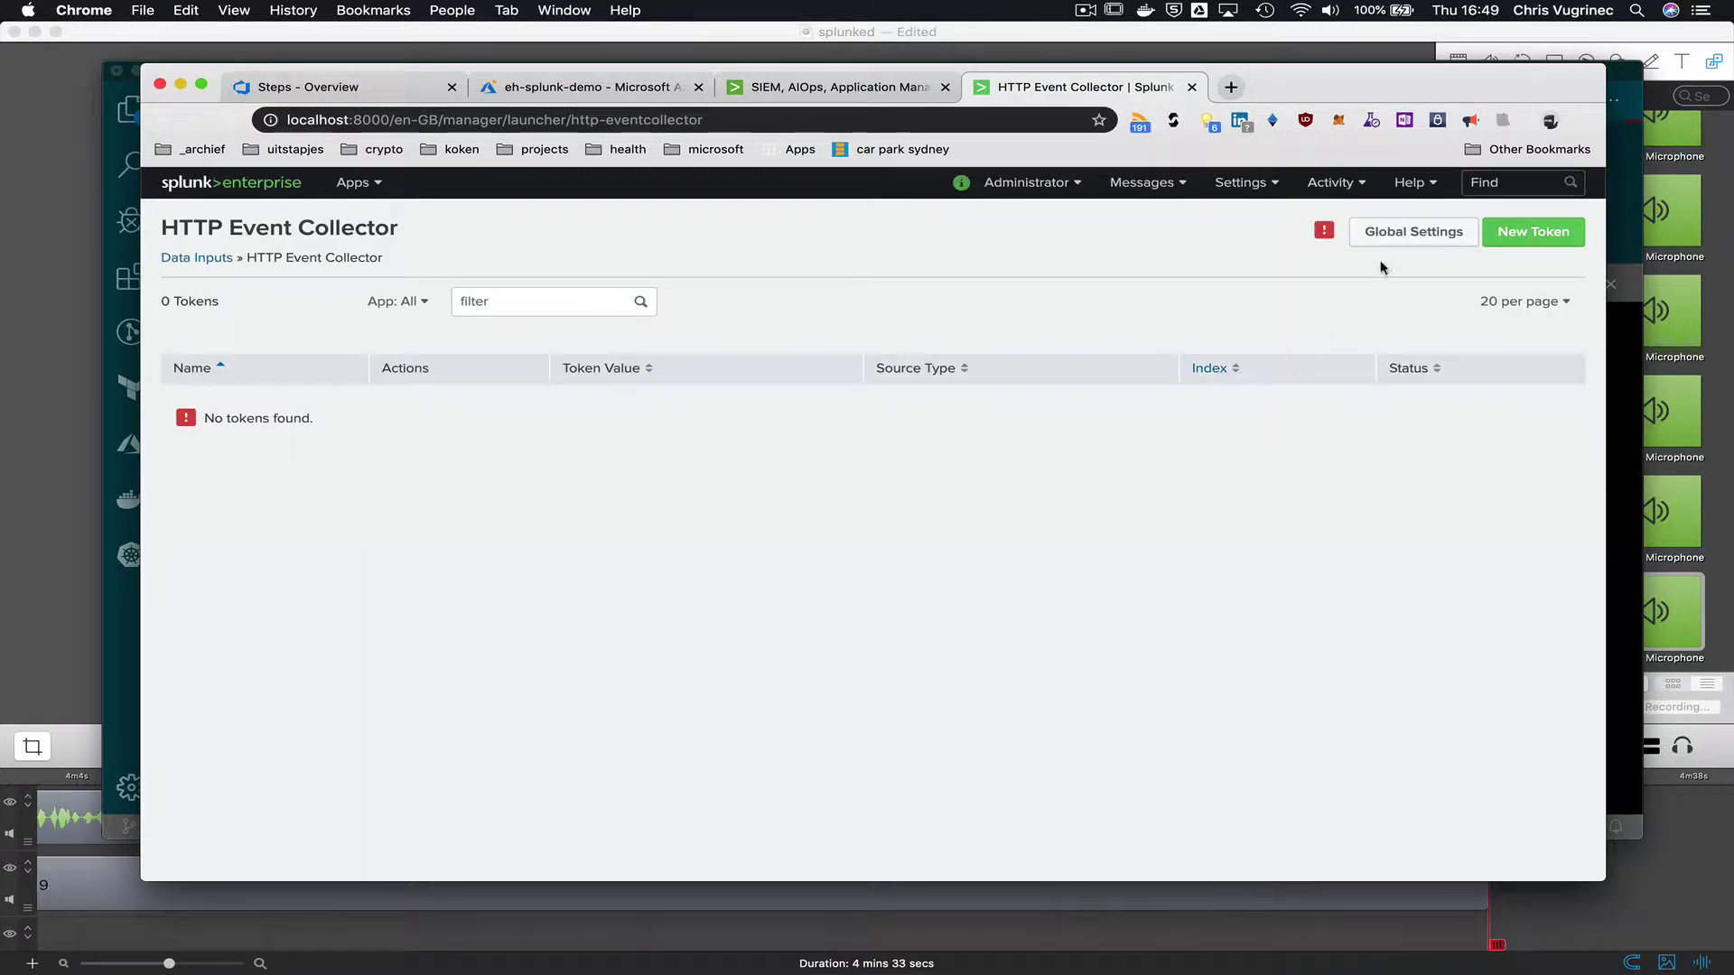
click(1410, 232)
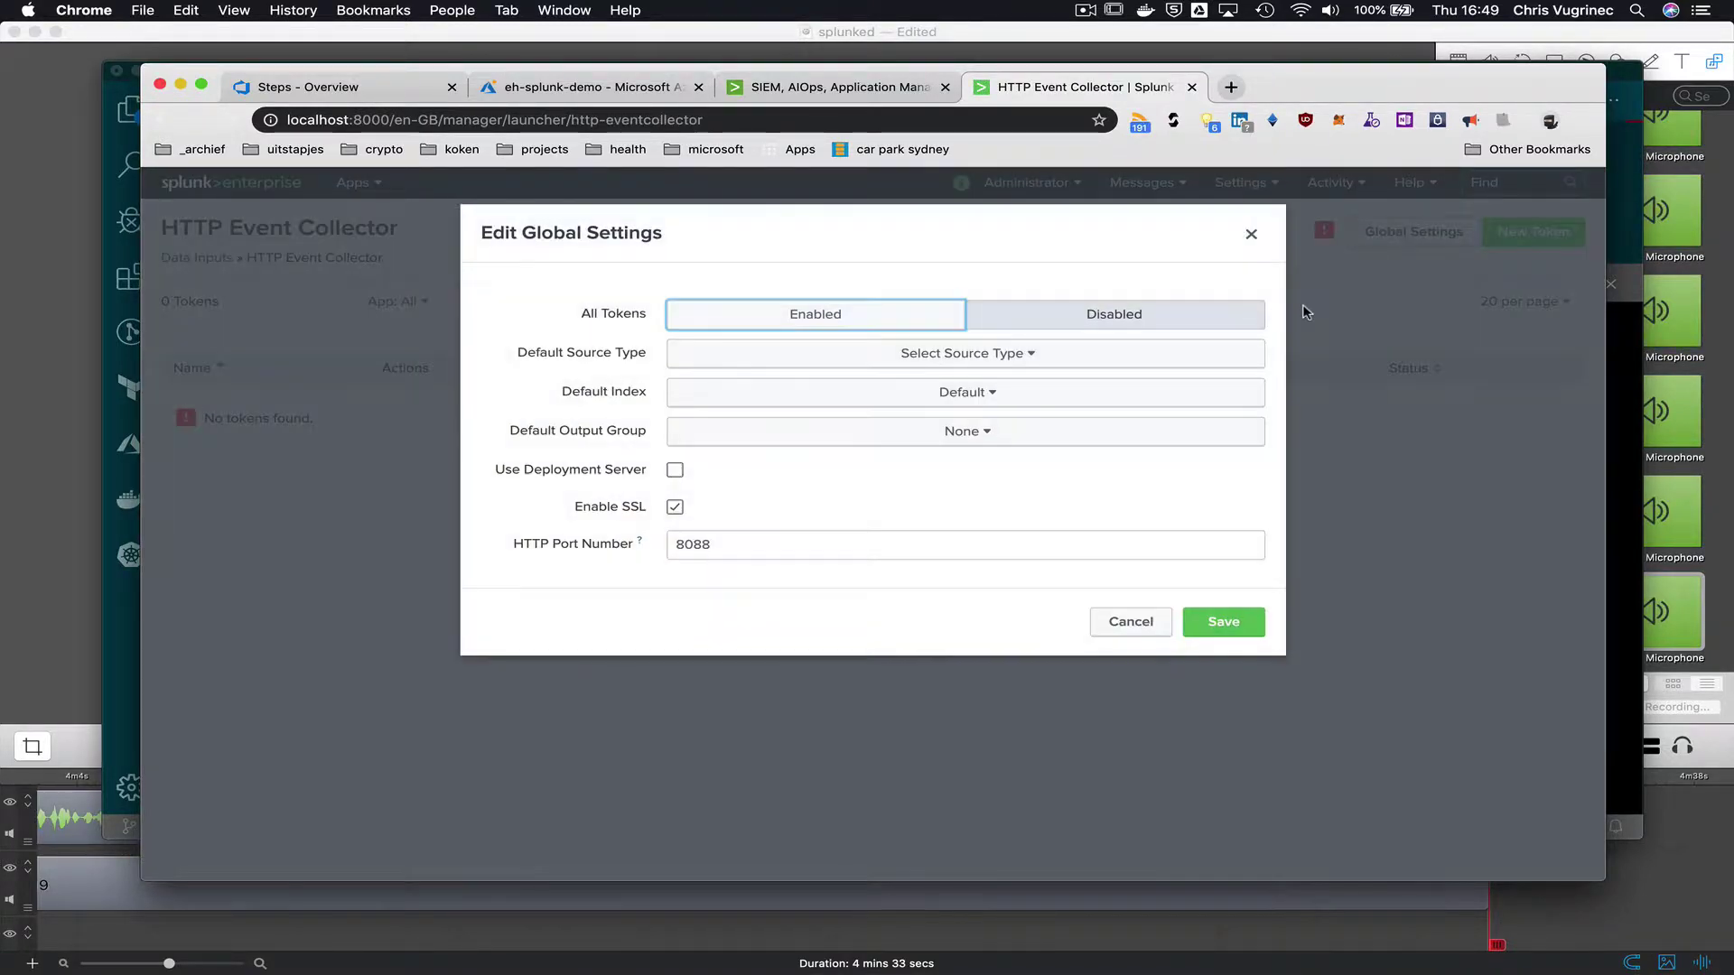
click(867, 323)
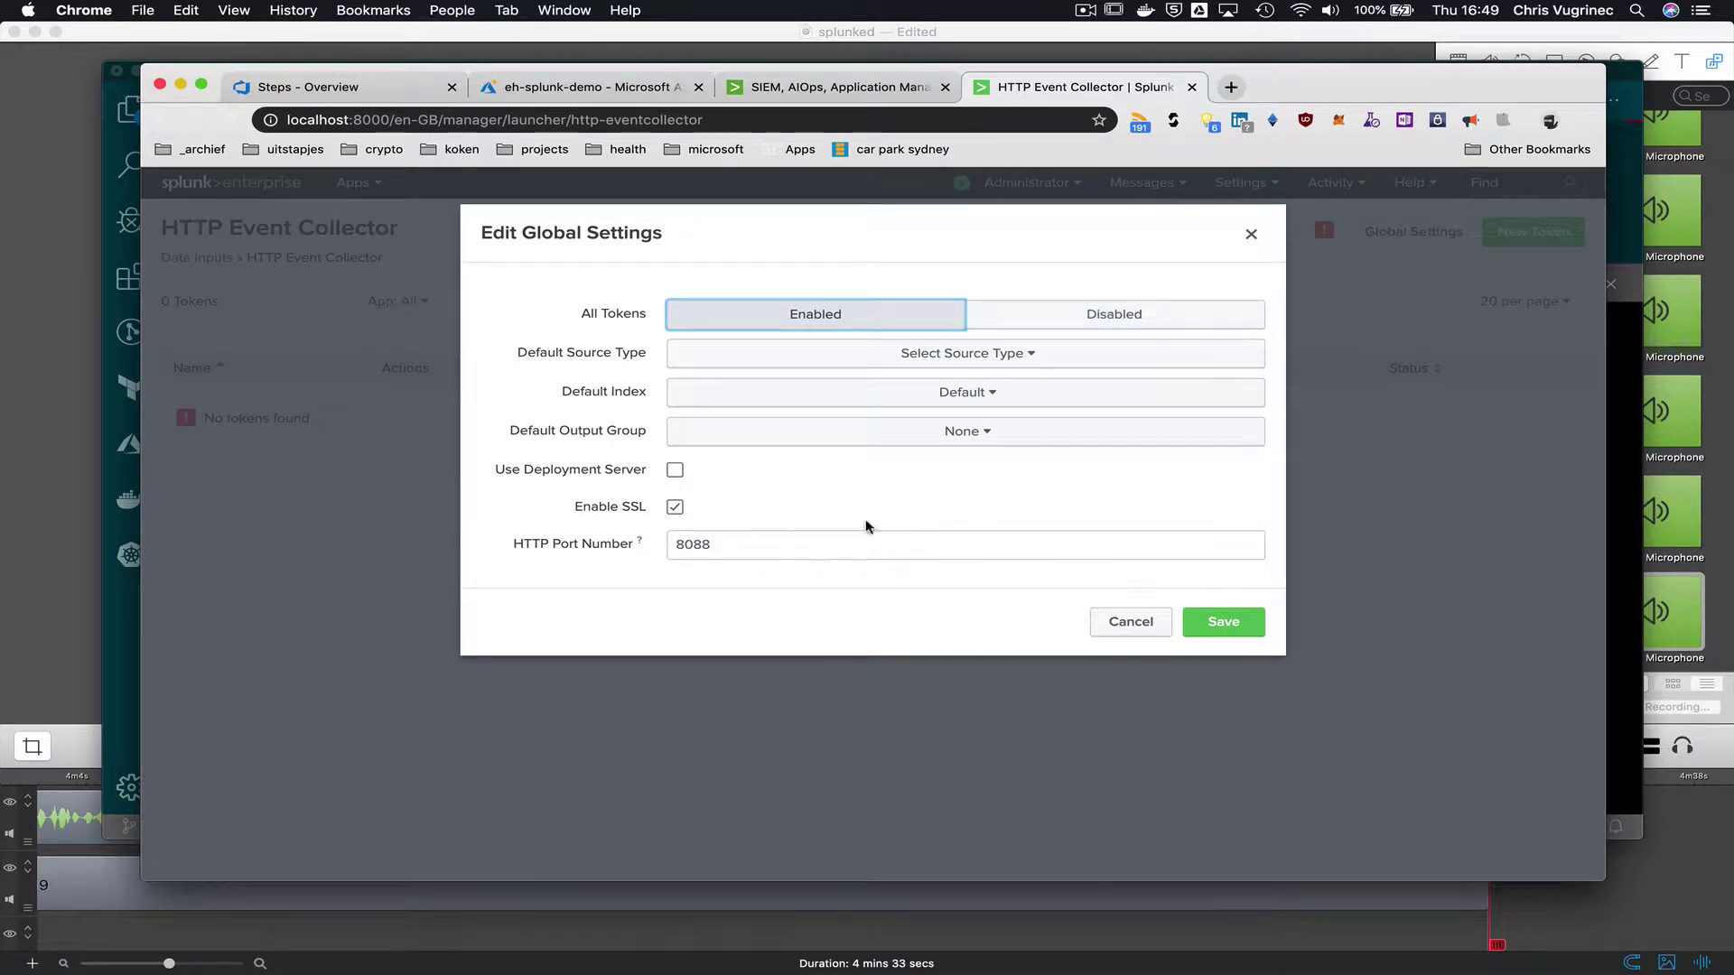
click(782, 544)
click(1220, 625)
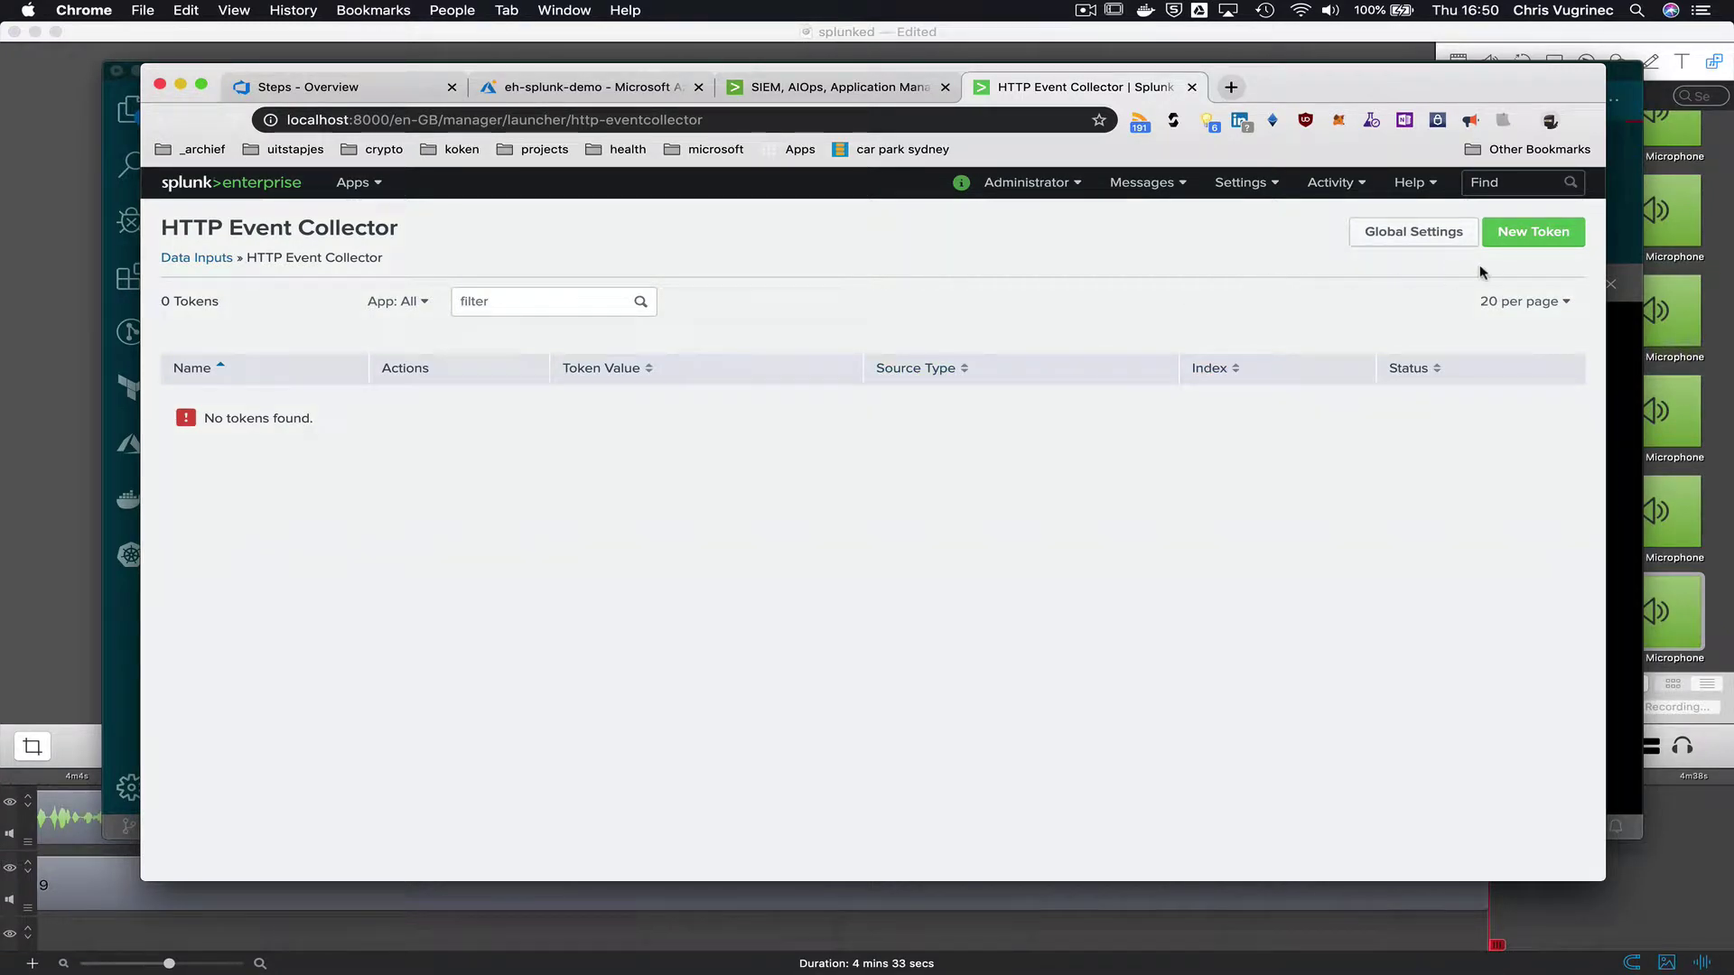
click(1521, 239)
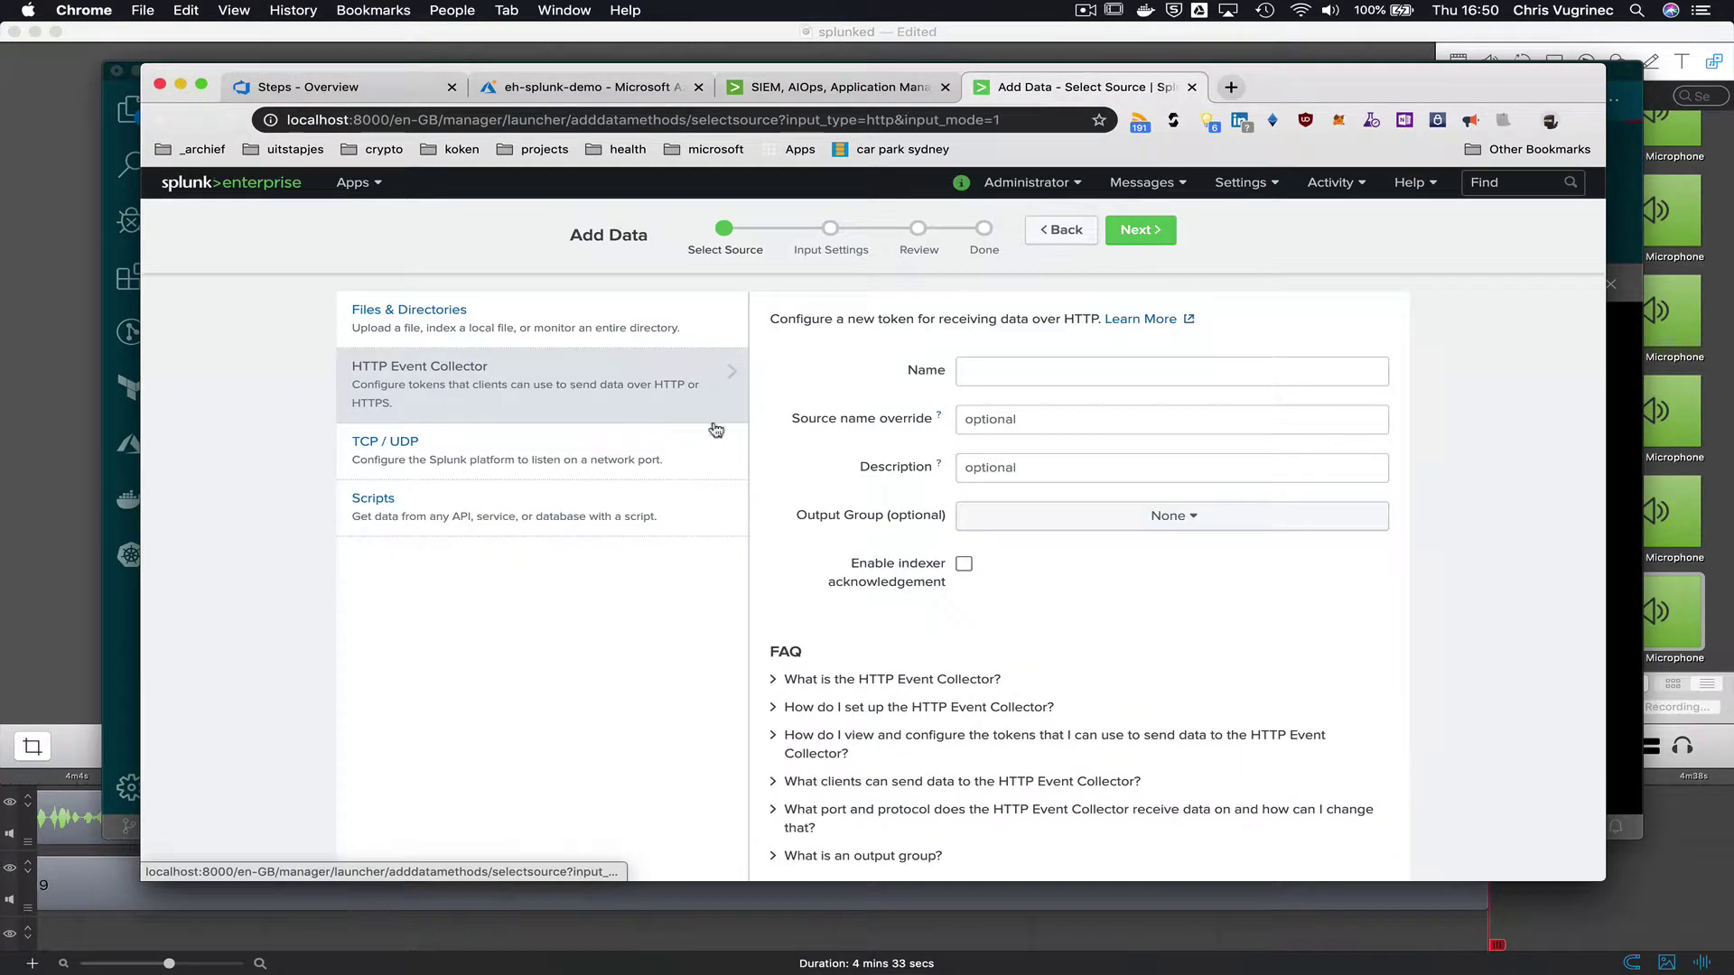
- Create HTTP Event Collector token eh-splunk-demo, copy its token value, then view the token list
click(994, 361)
text(eh)
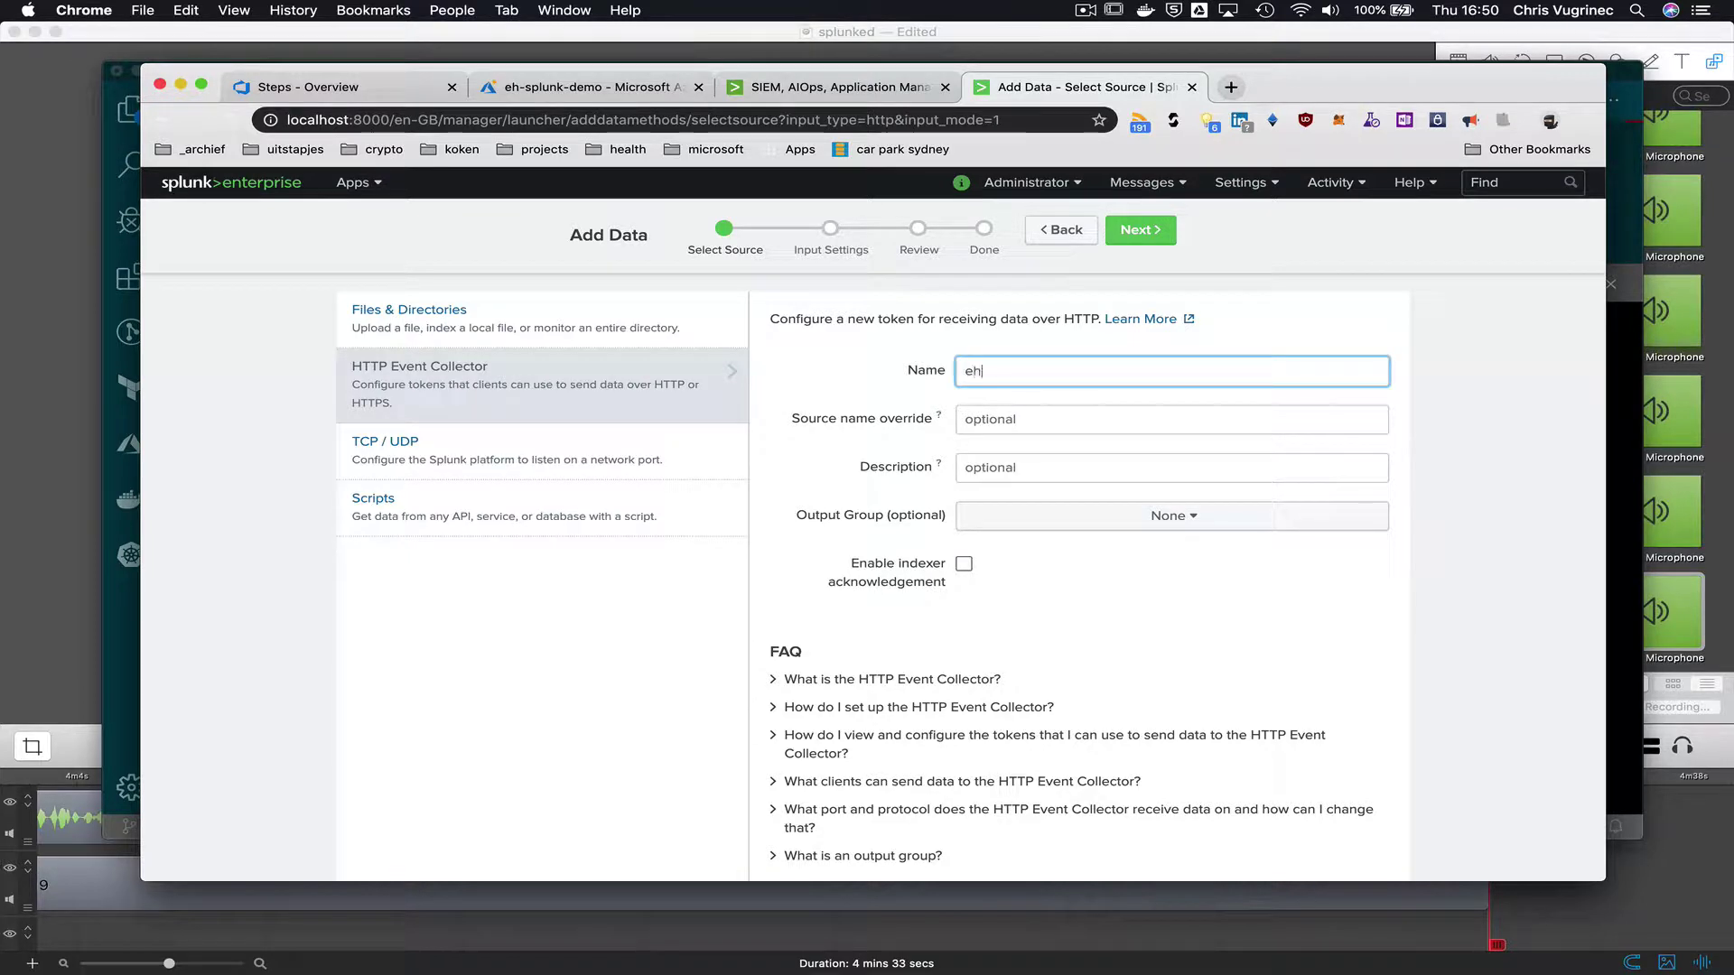
text(-event)
text(splunk-demo)
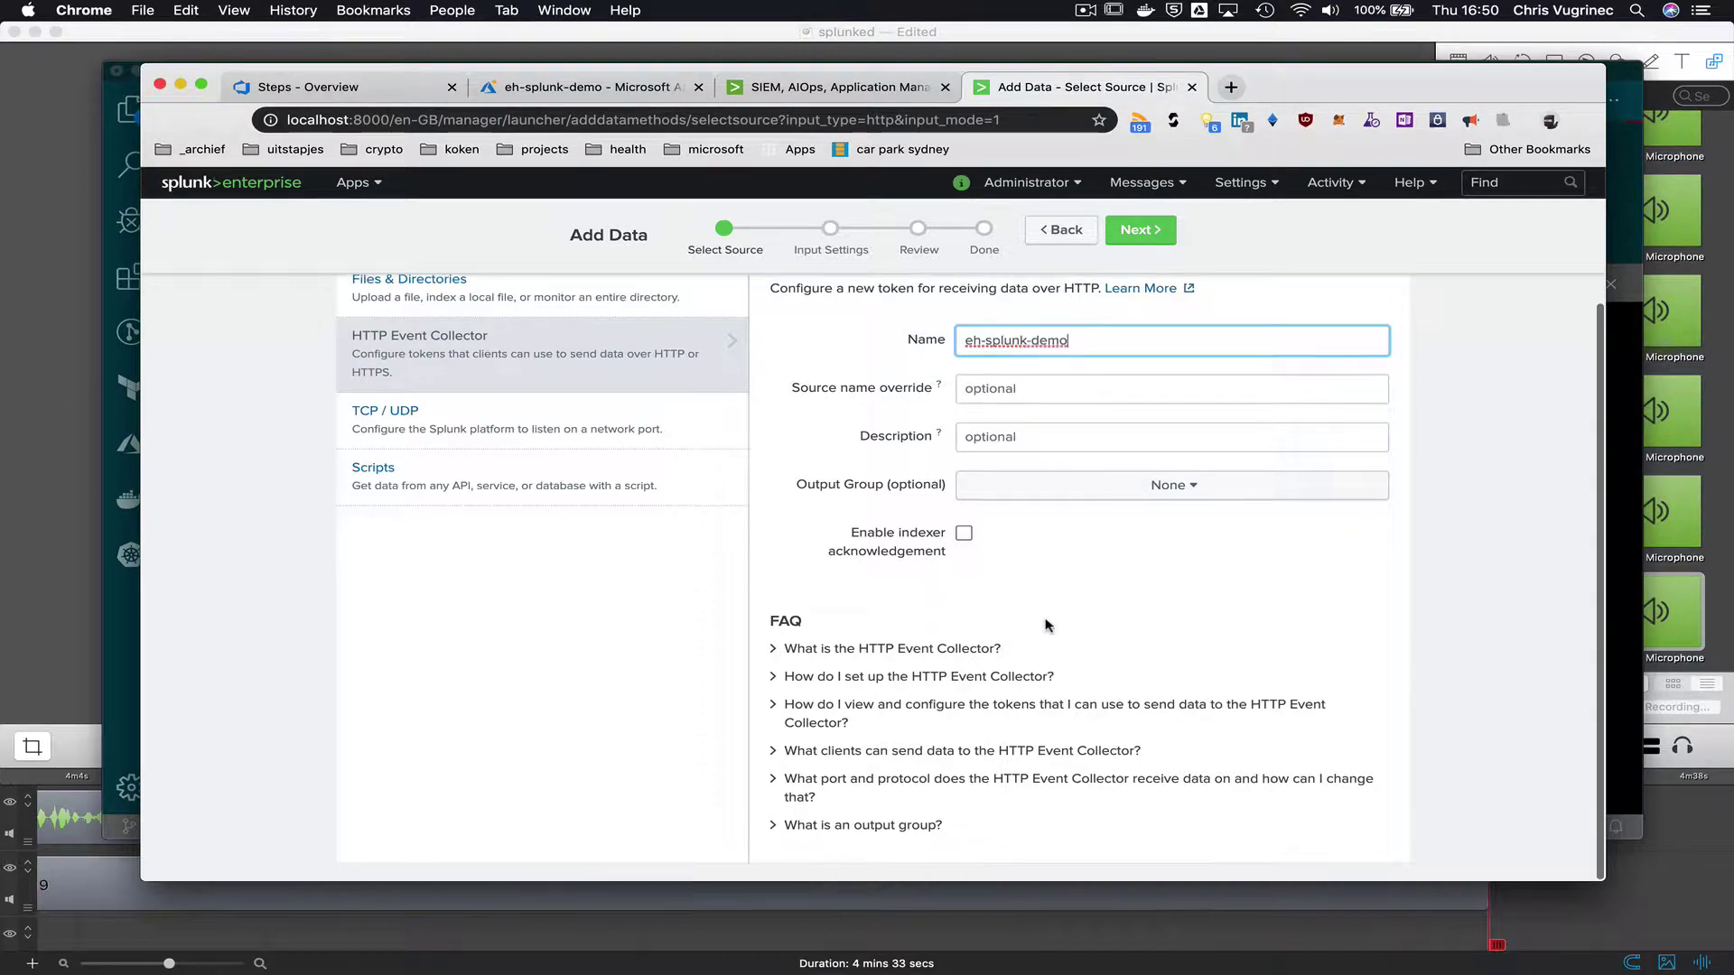
scroll(872, 578, down, 1)
click(1133, 229)
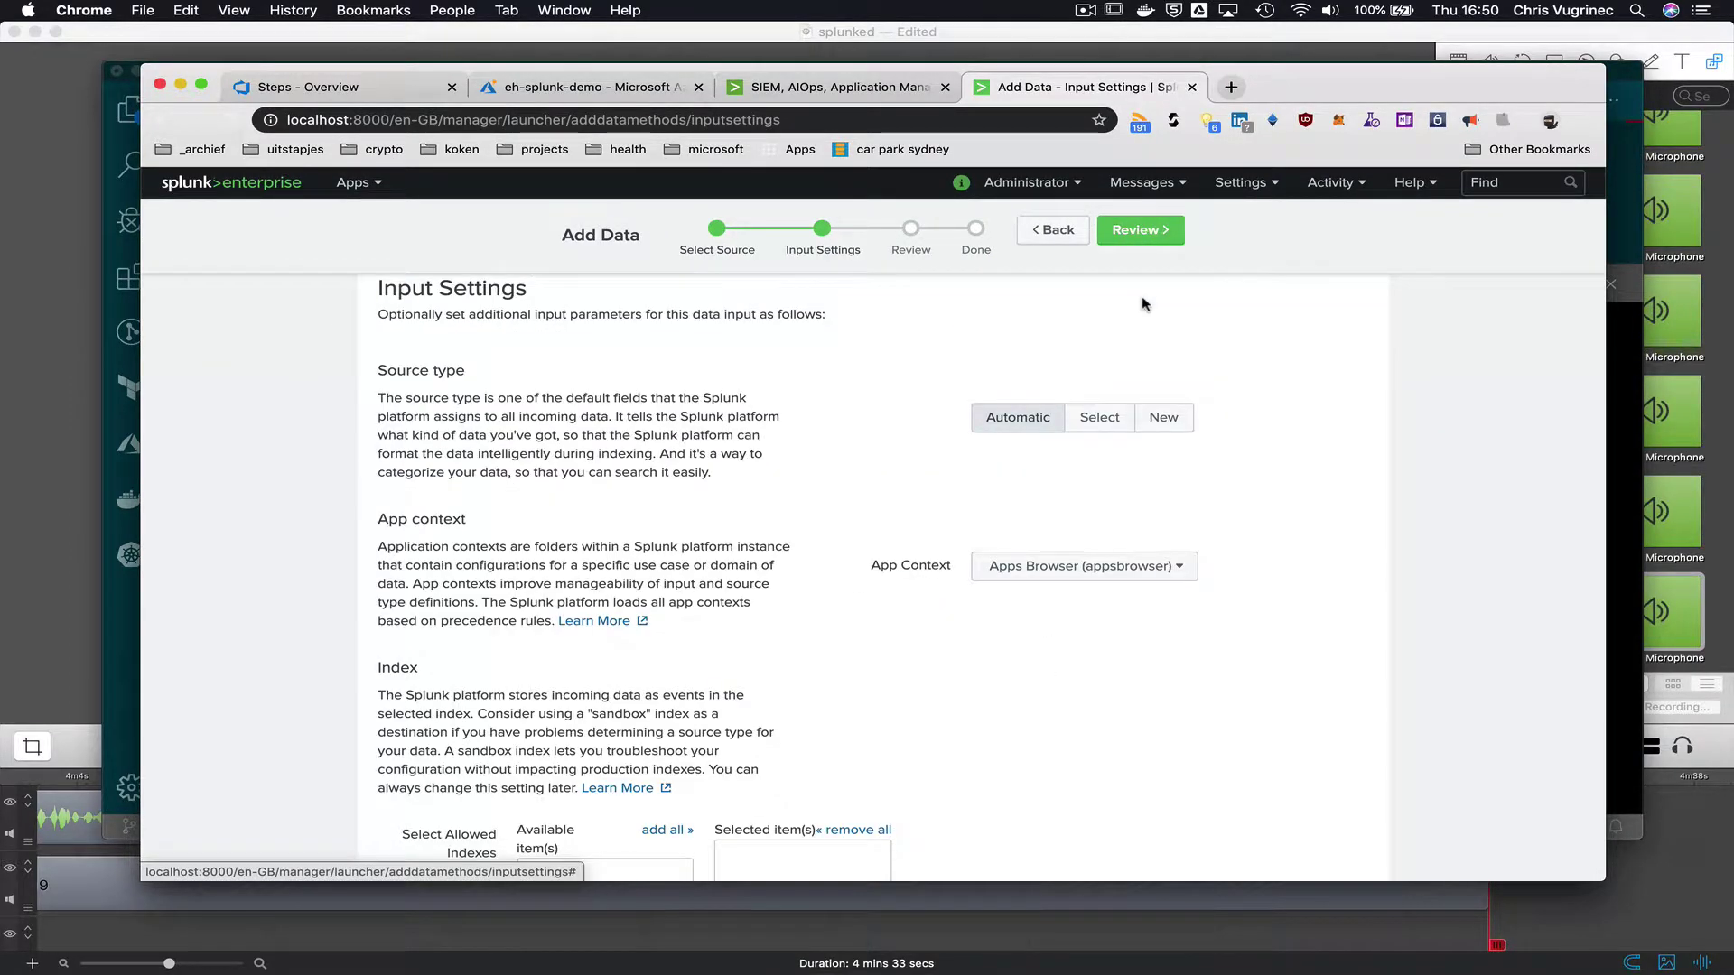
click(1140, 229)
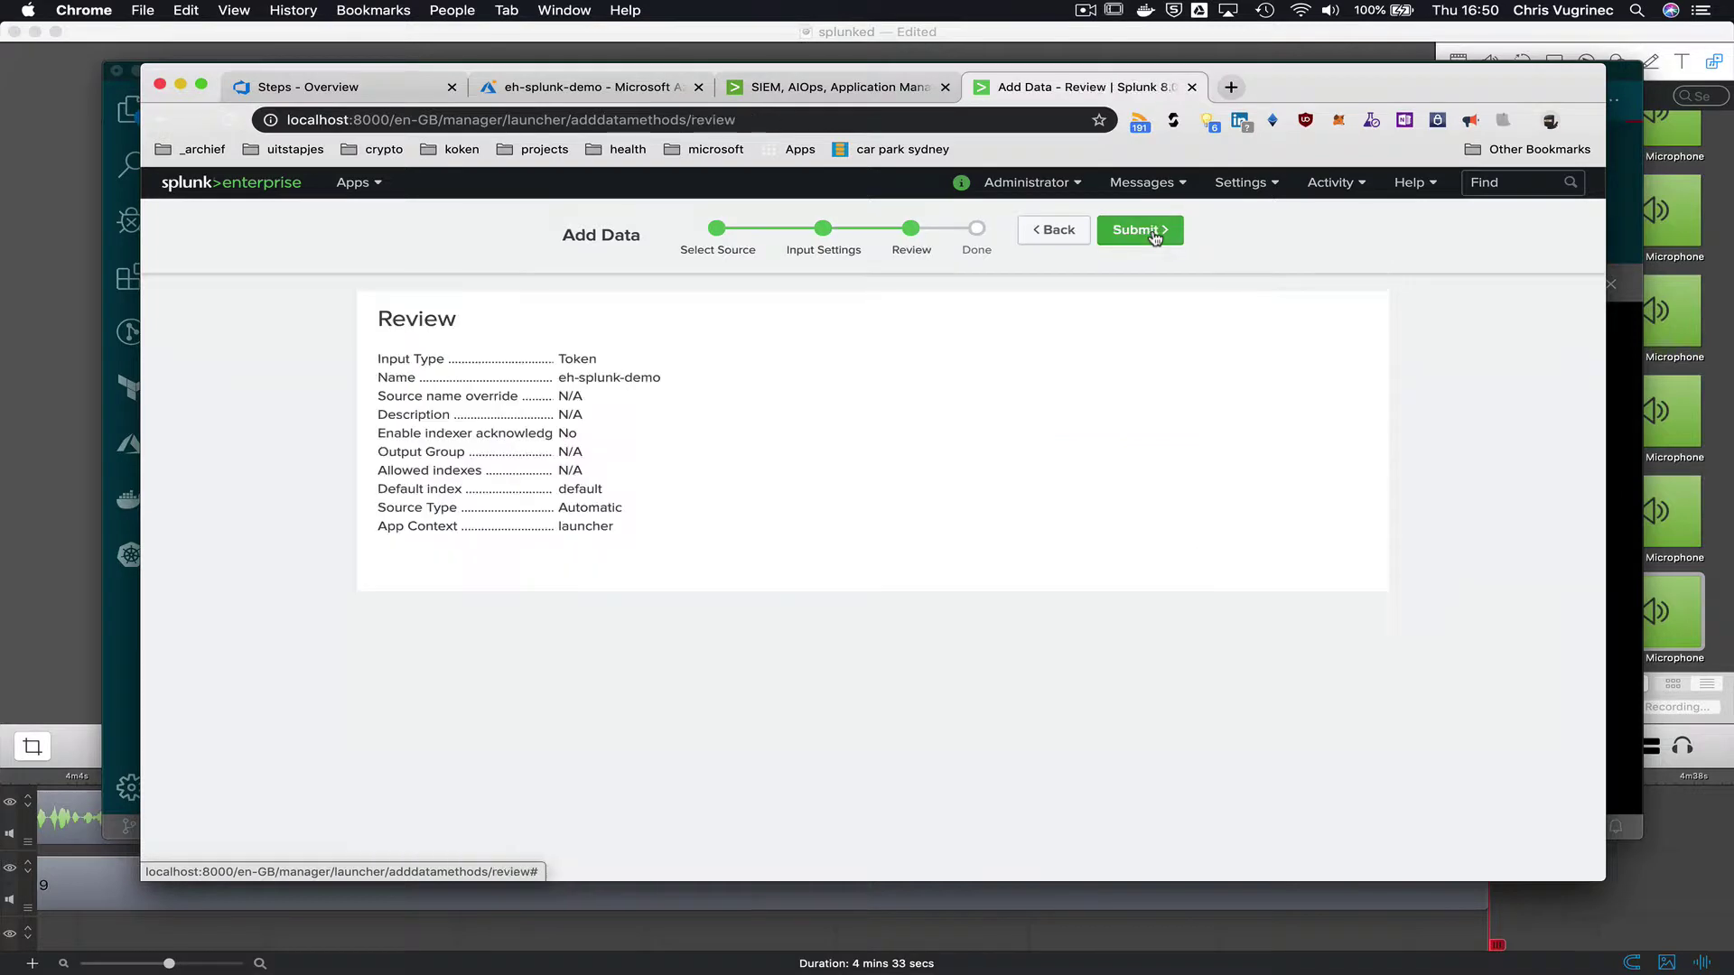
click(1152, 233)
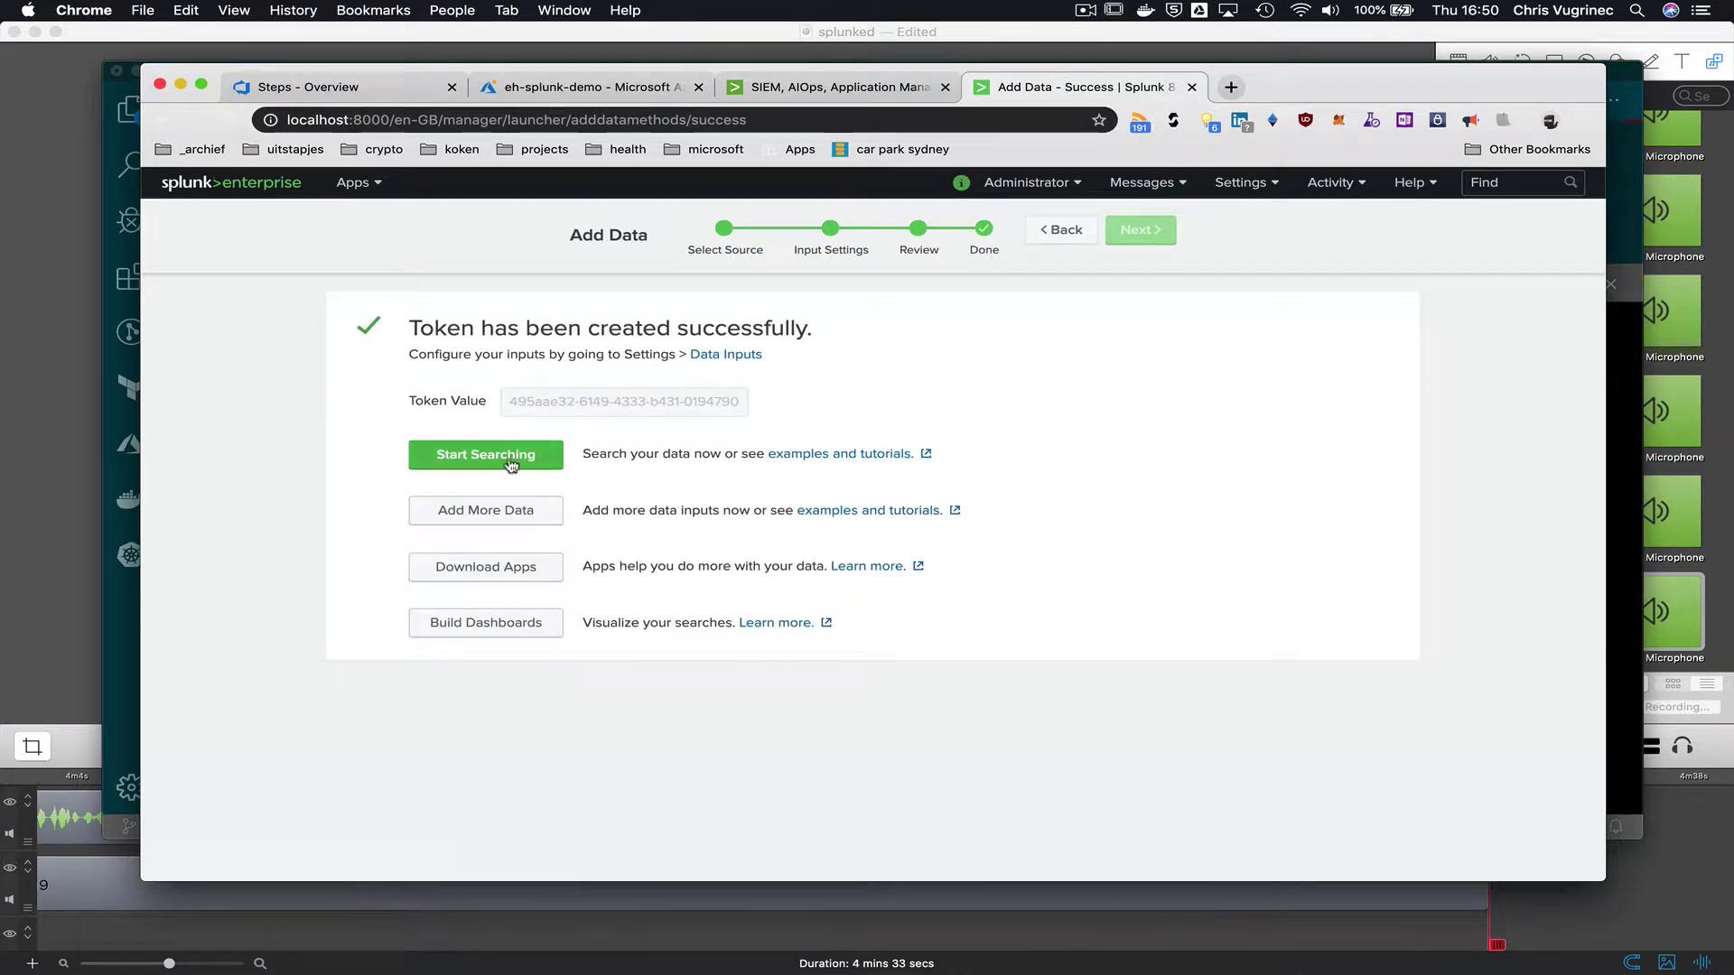
click(539, 401)
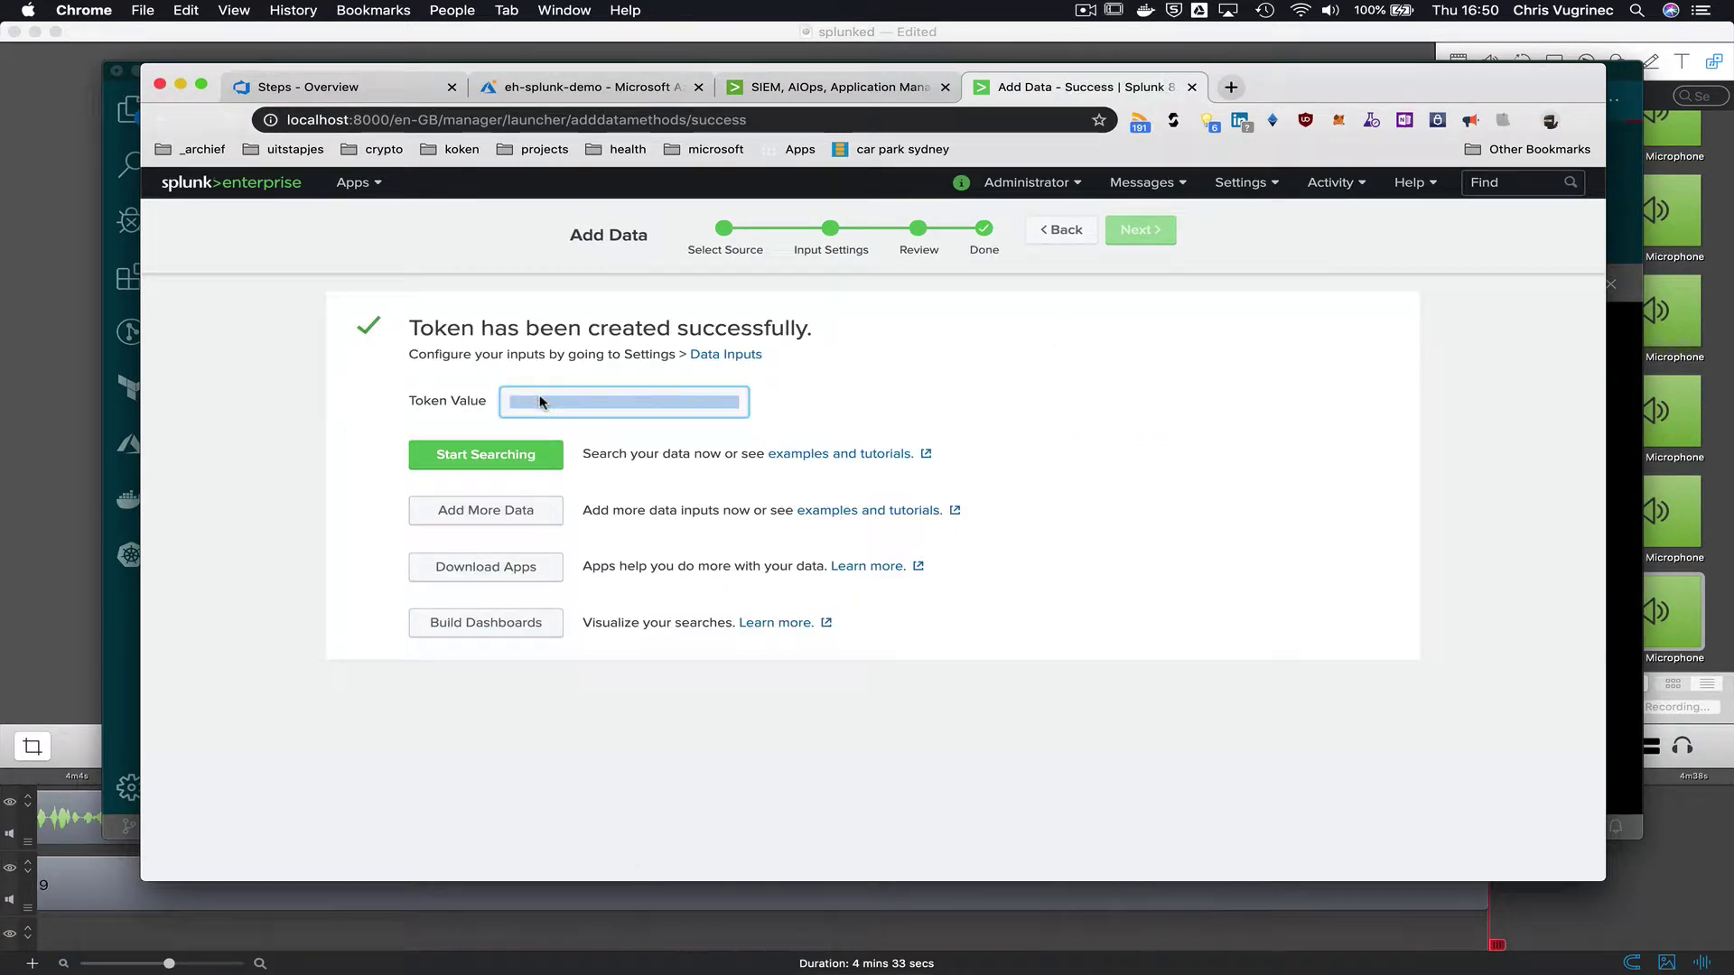
click(542, 455)
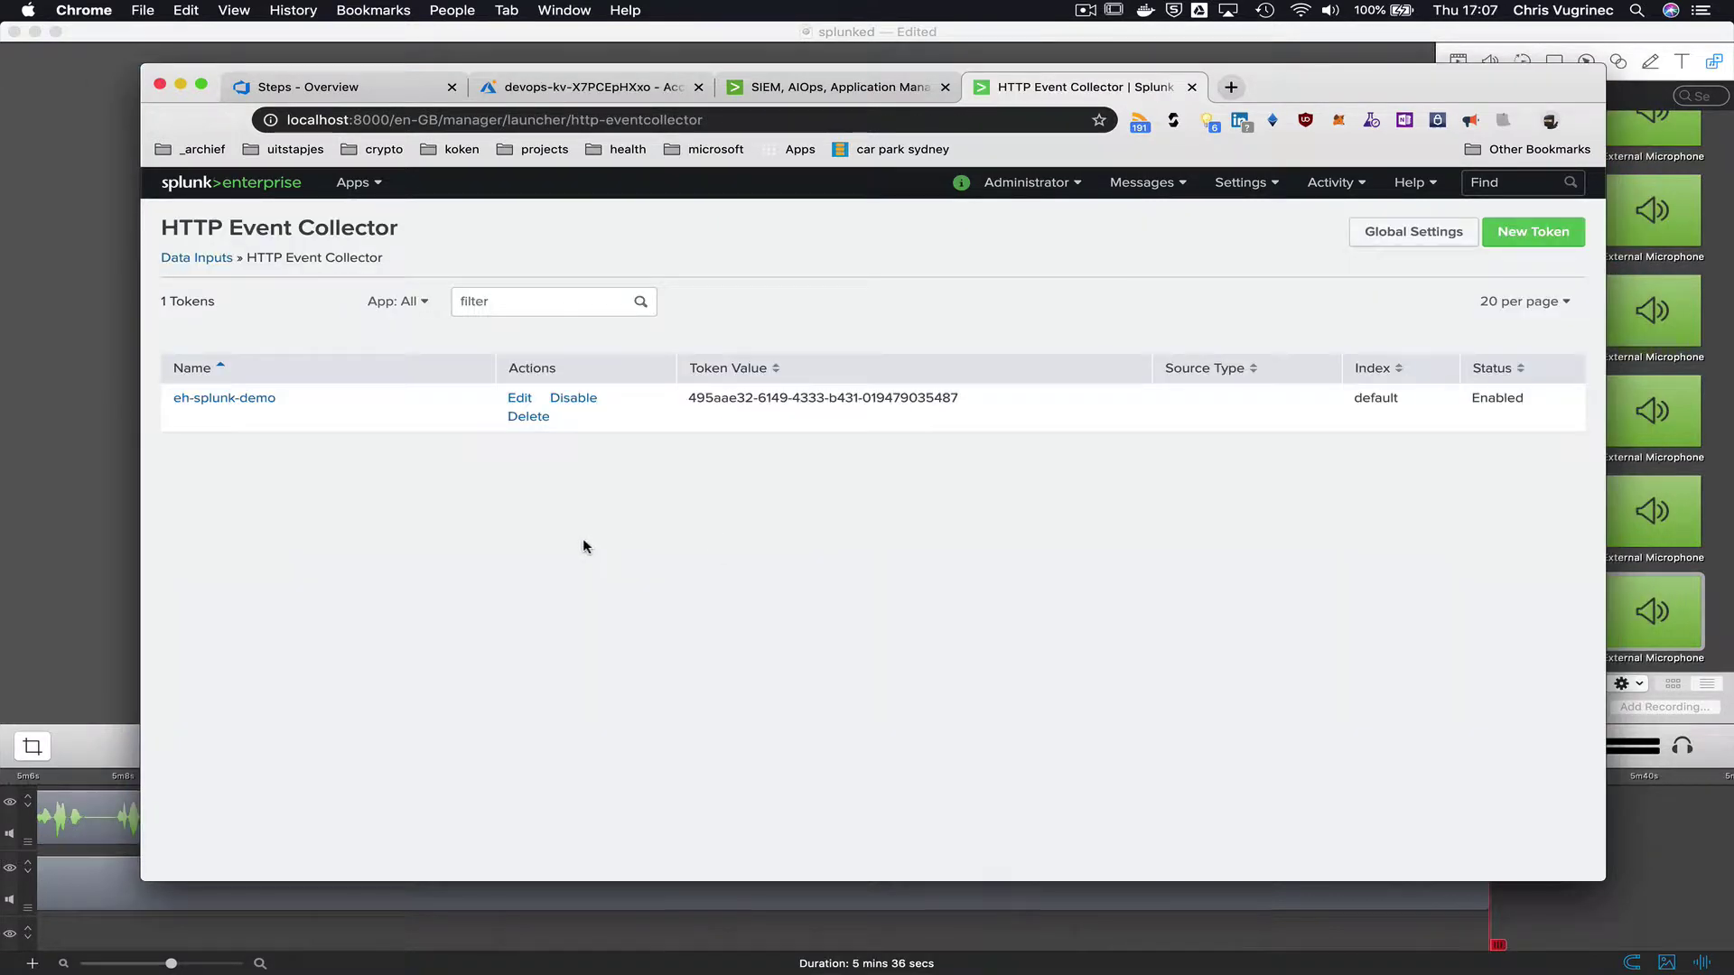
drag(962, 399, 687, 397)
key(super+Tab)
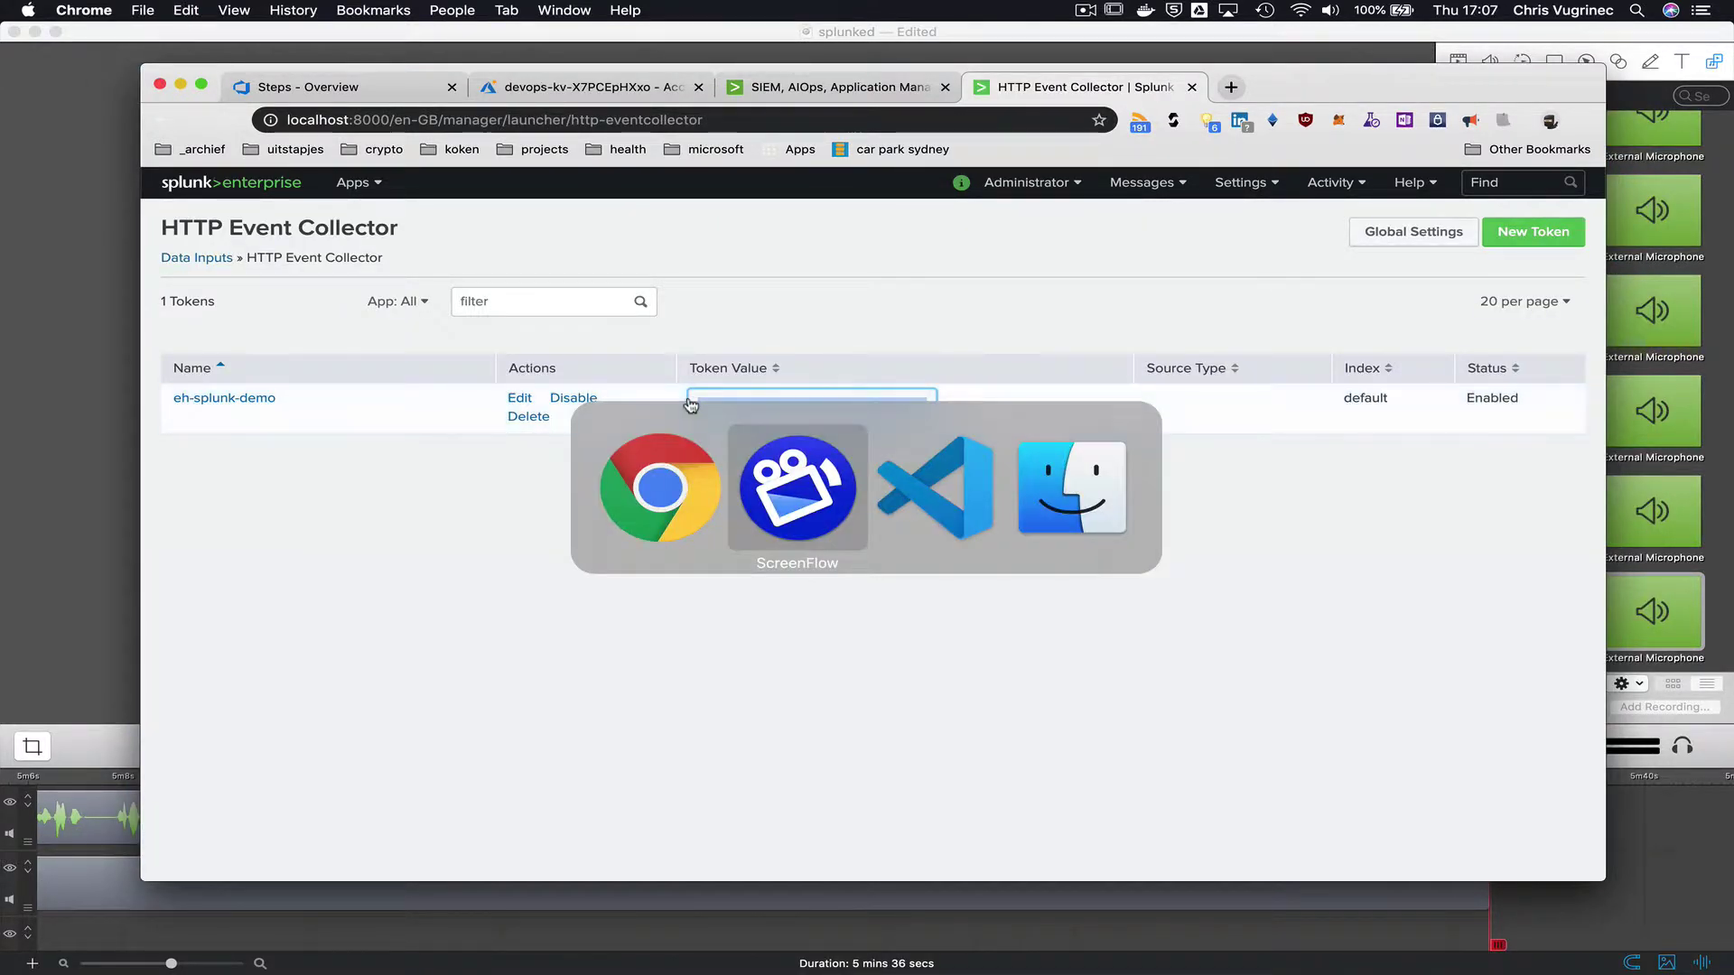
key(super+Tab)
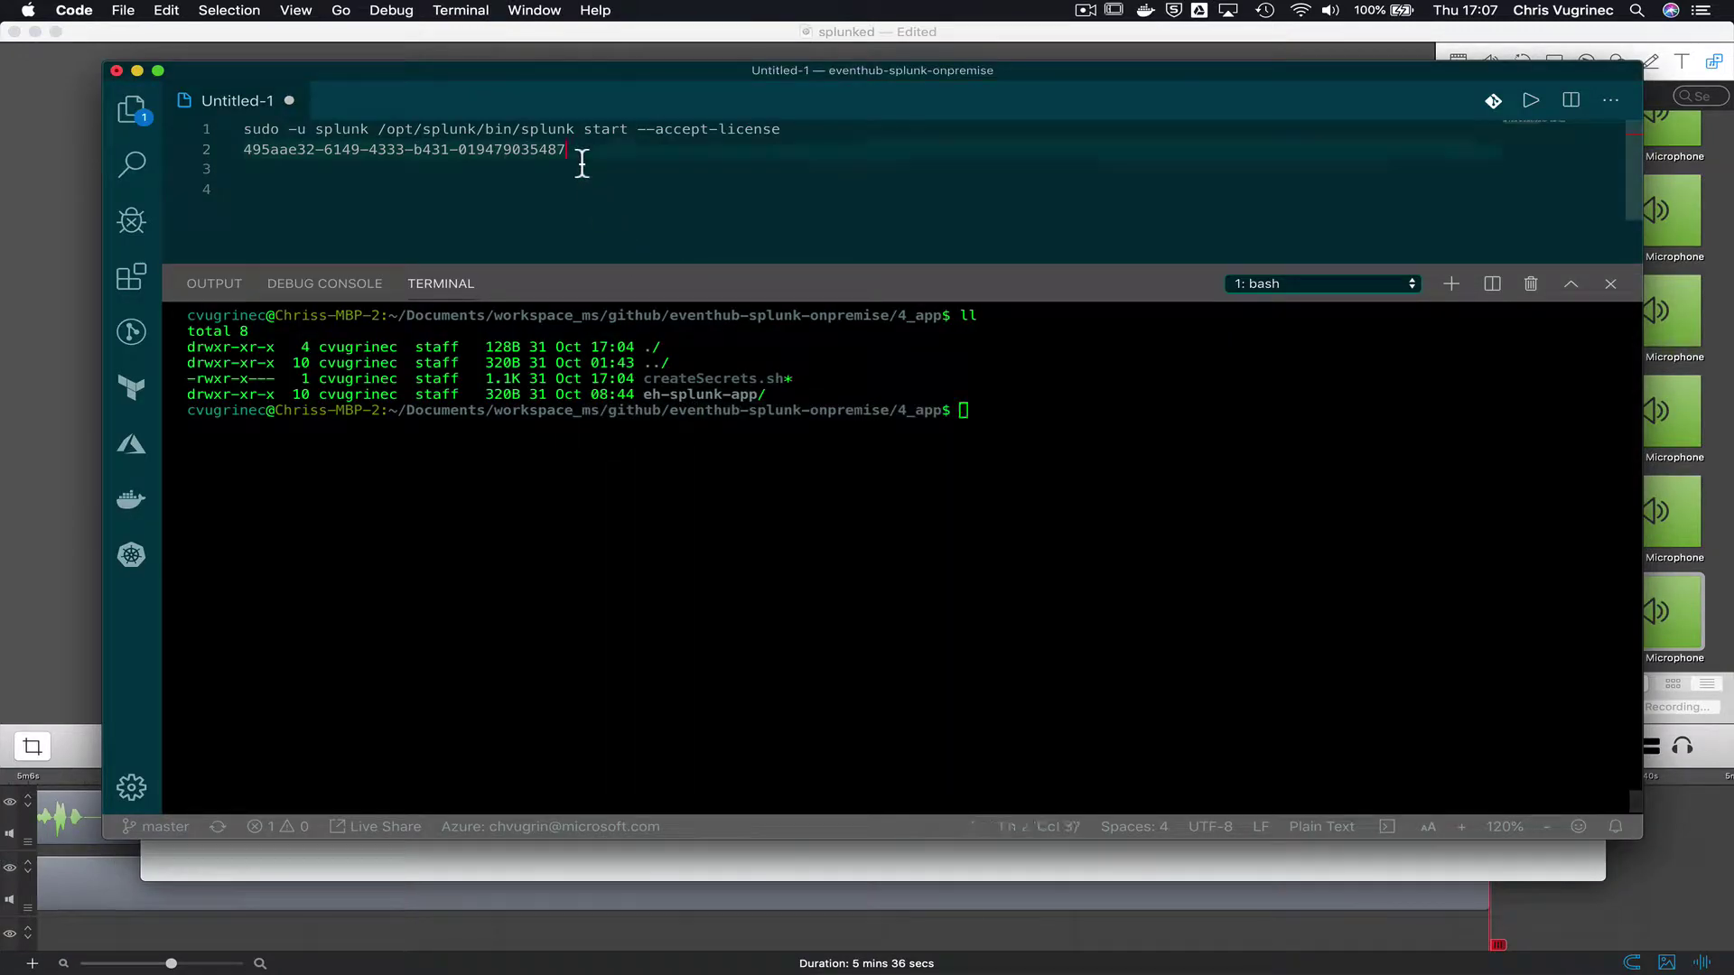
drag(564, 149, 237, 160)
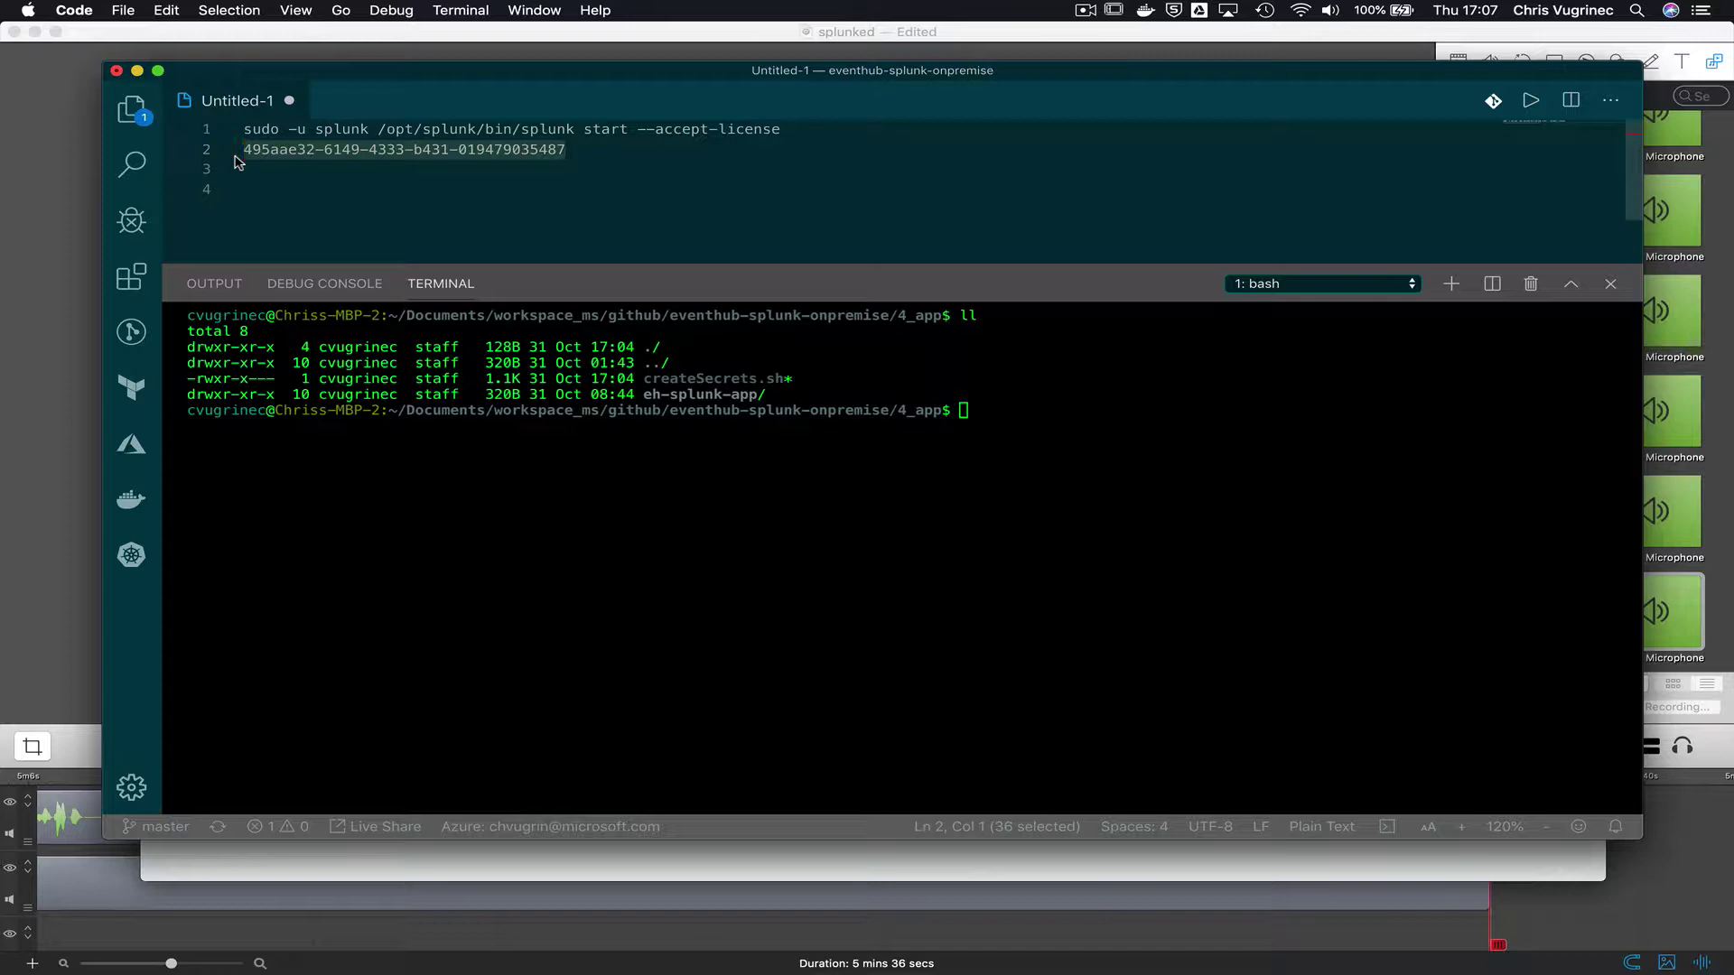
key(super+Tab)
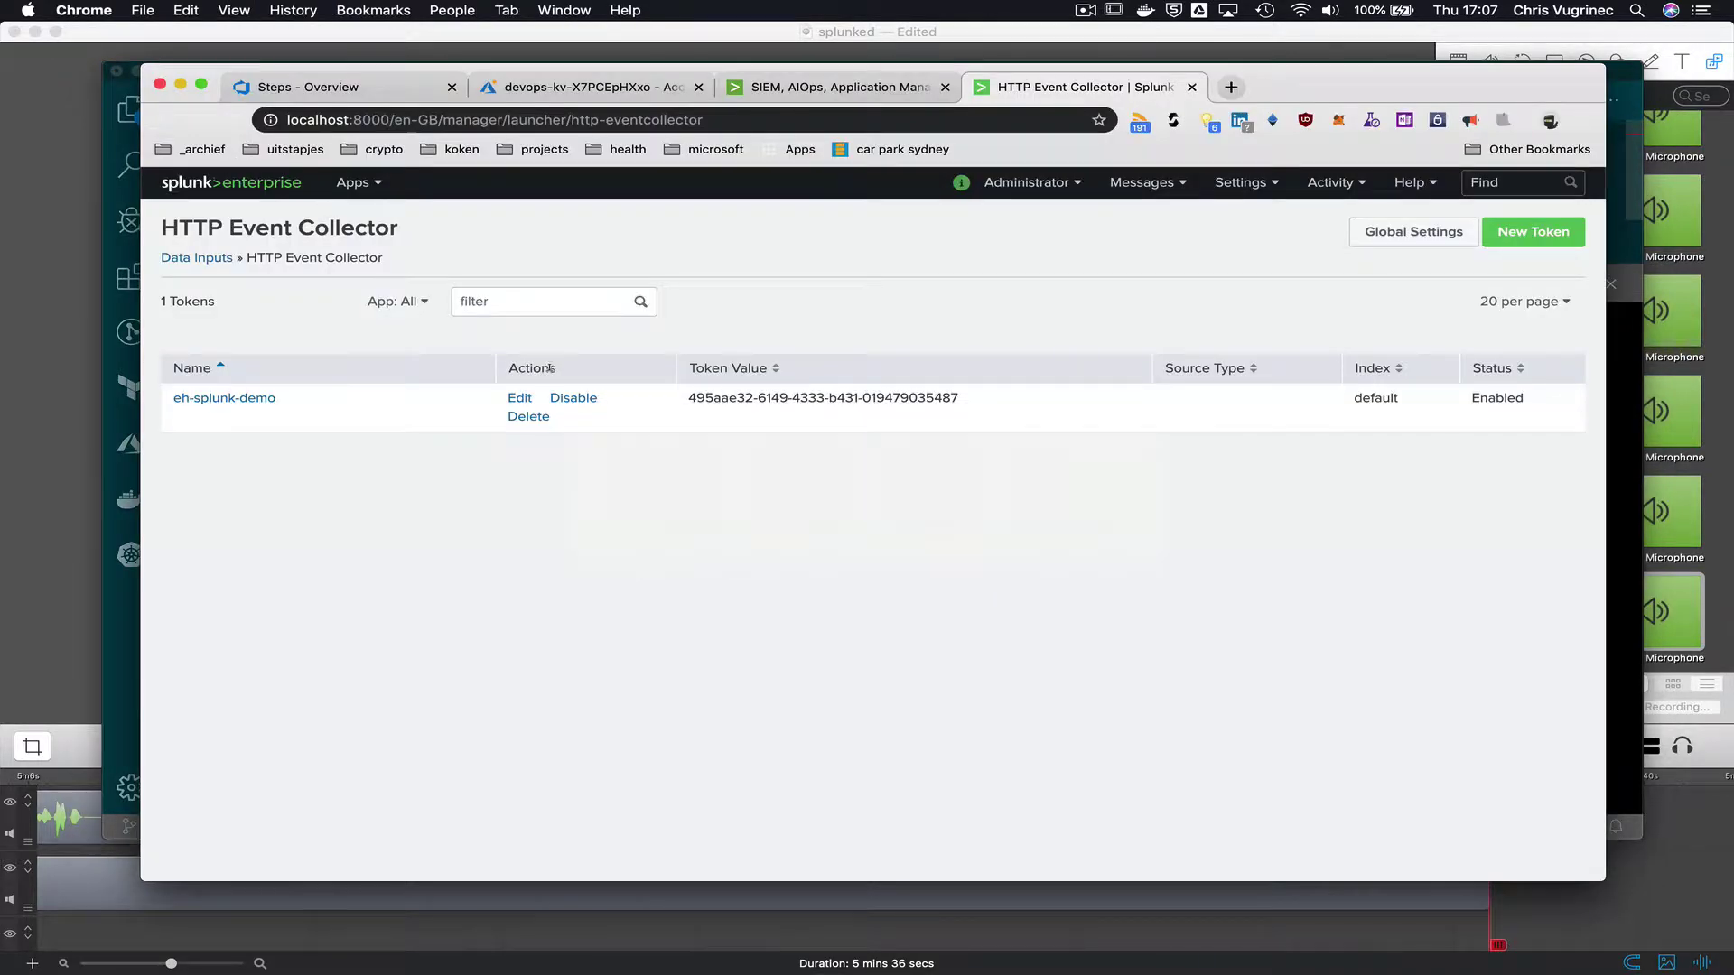
- Navigate to key vault devops-kv-X7PCEpHXxo and show its Access policies
click(351, 89)
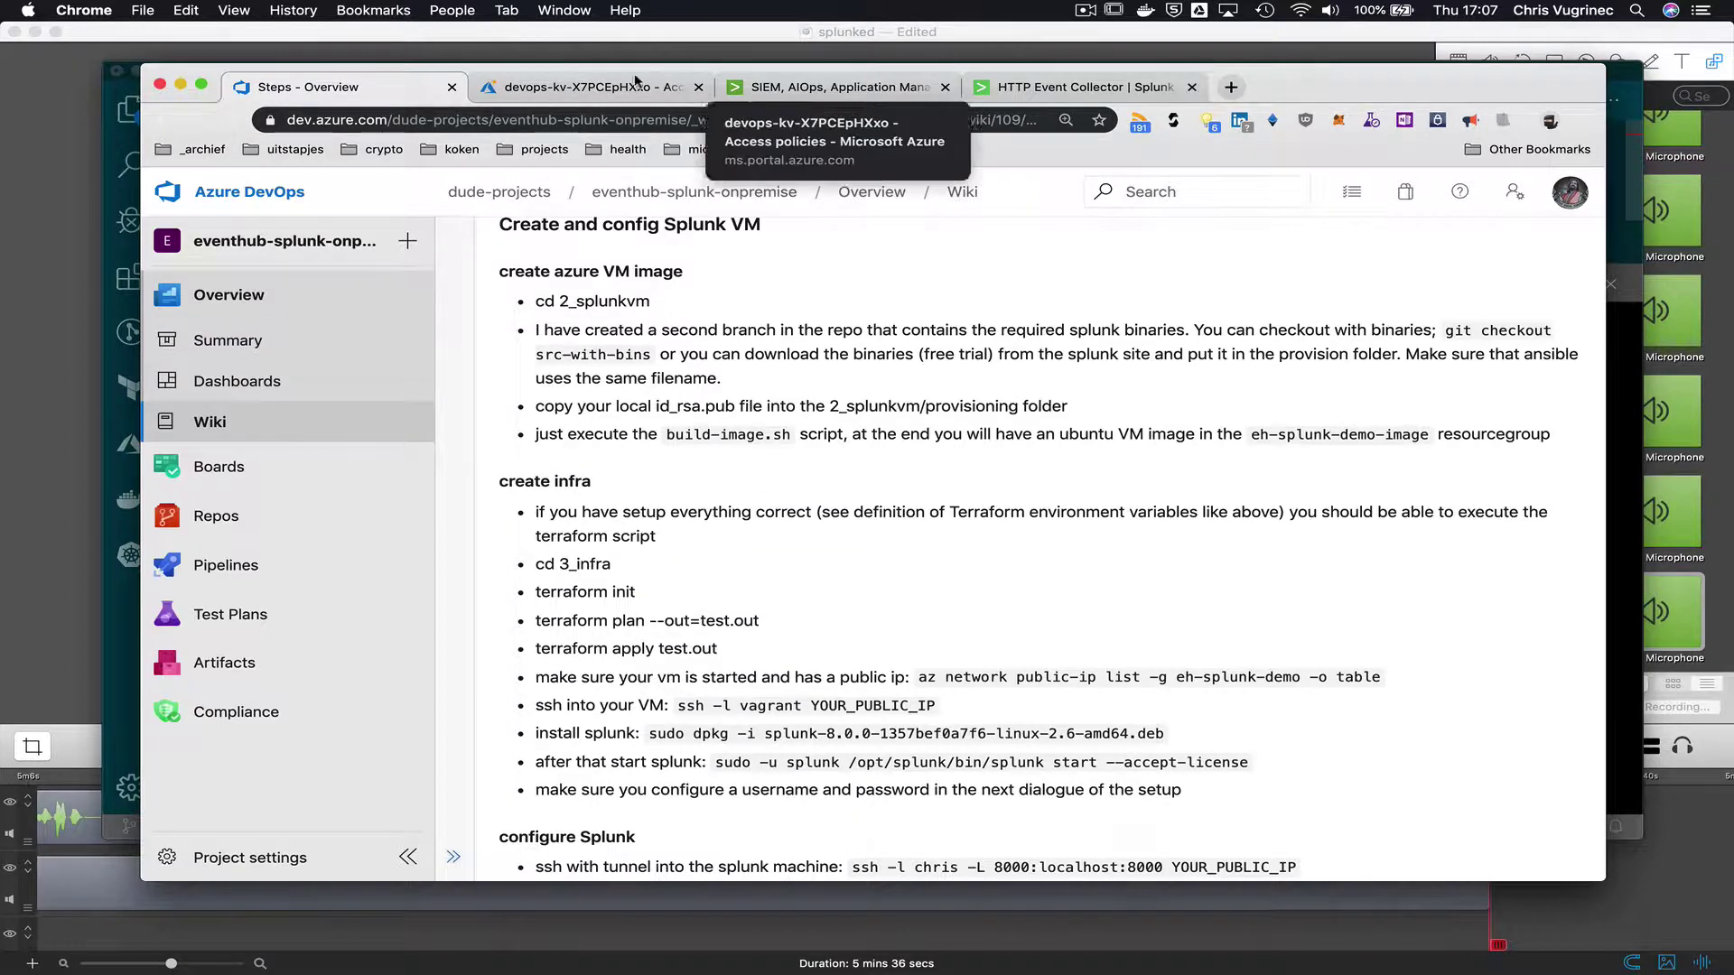
click(605, 89)
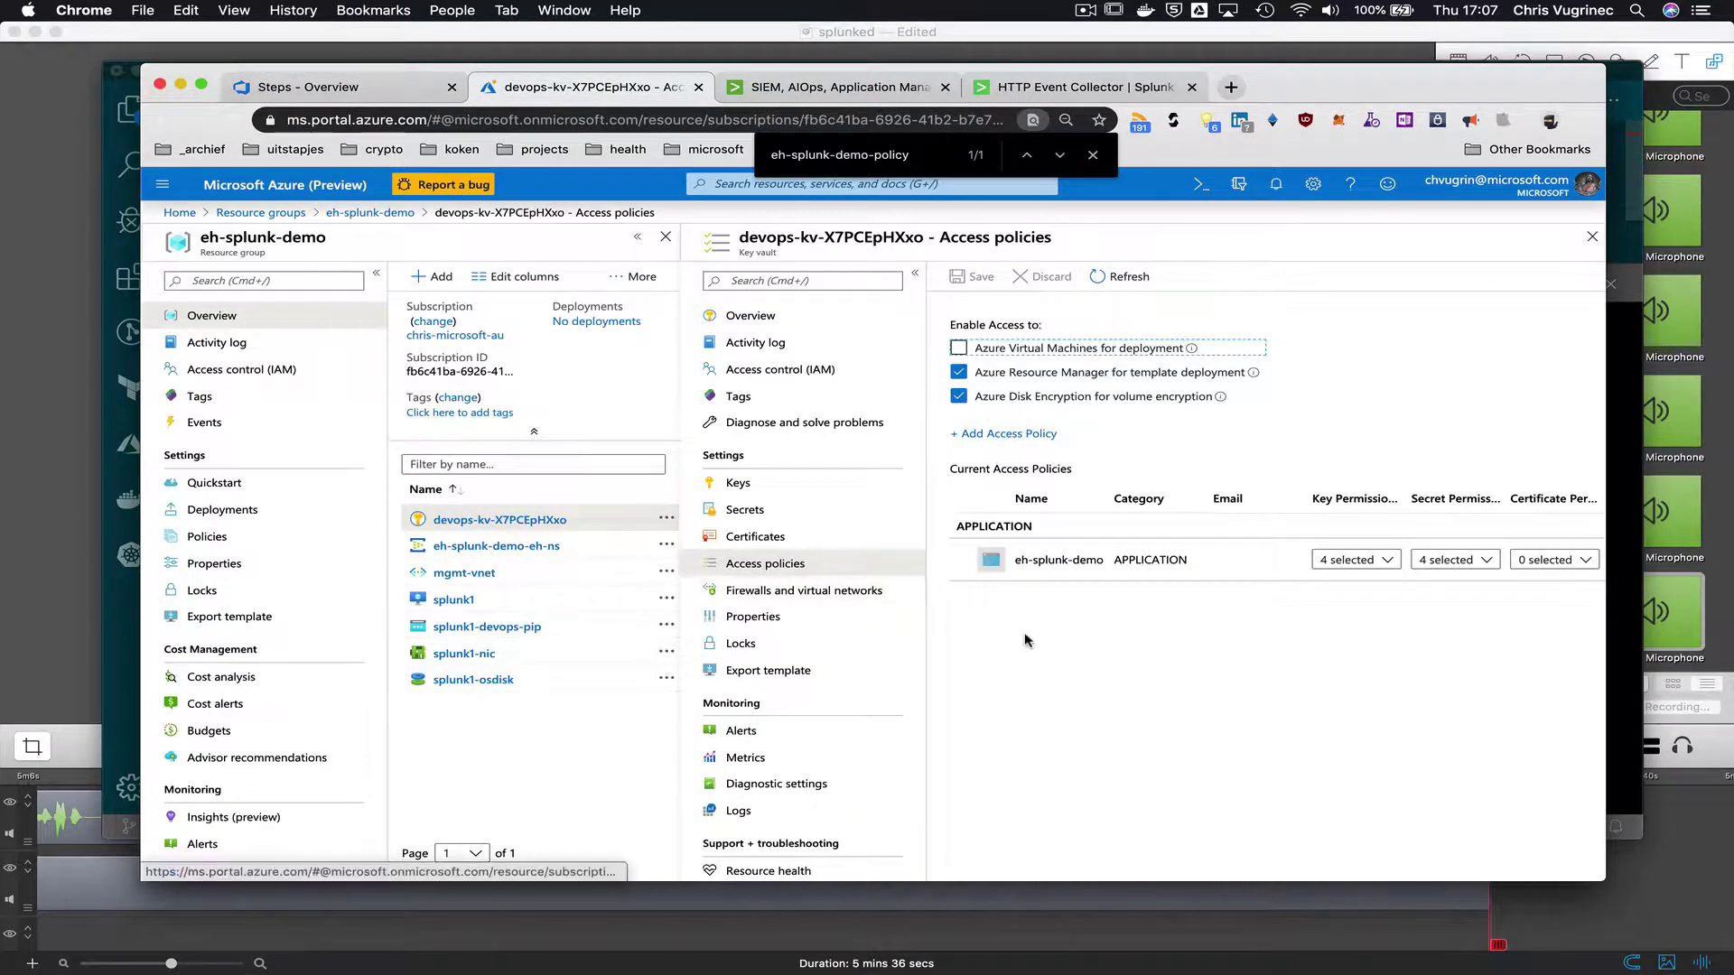
click(496, 546)
click(511, 521)
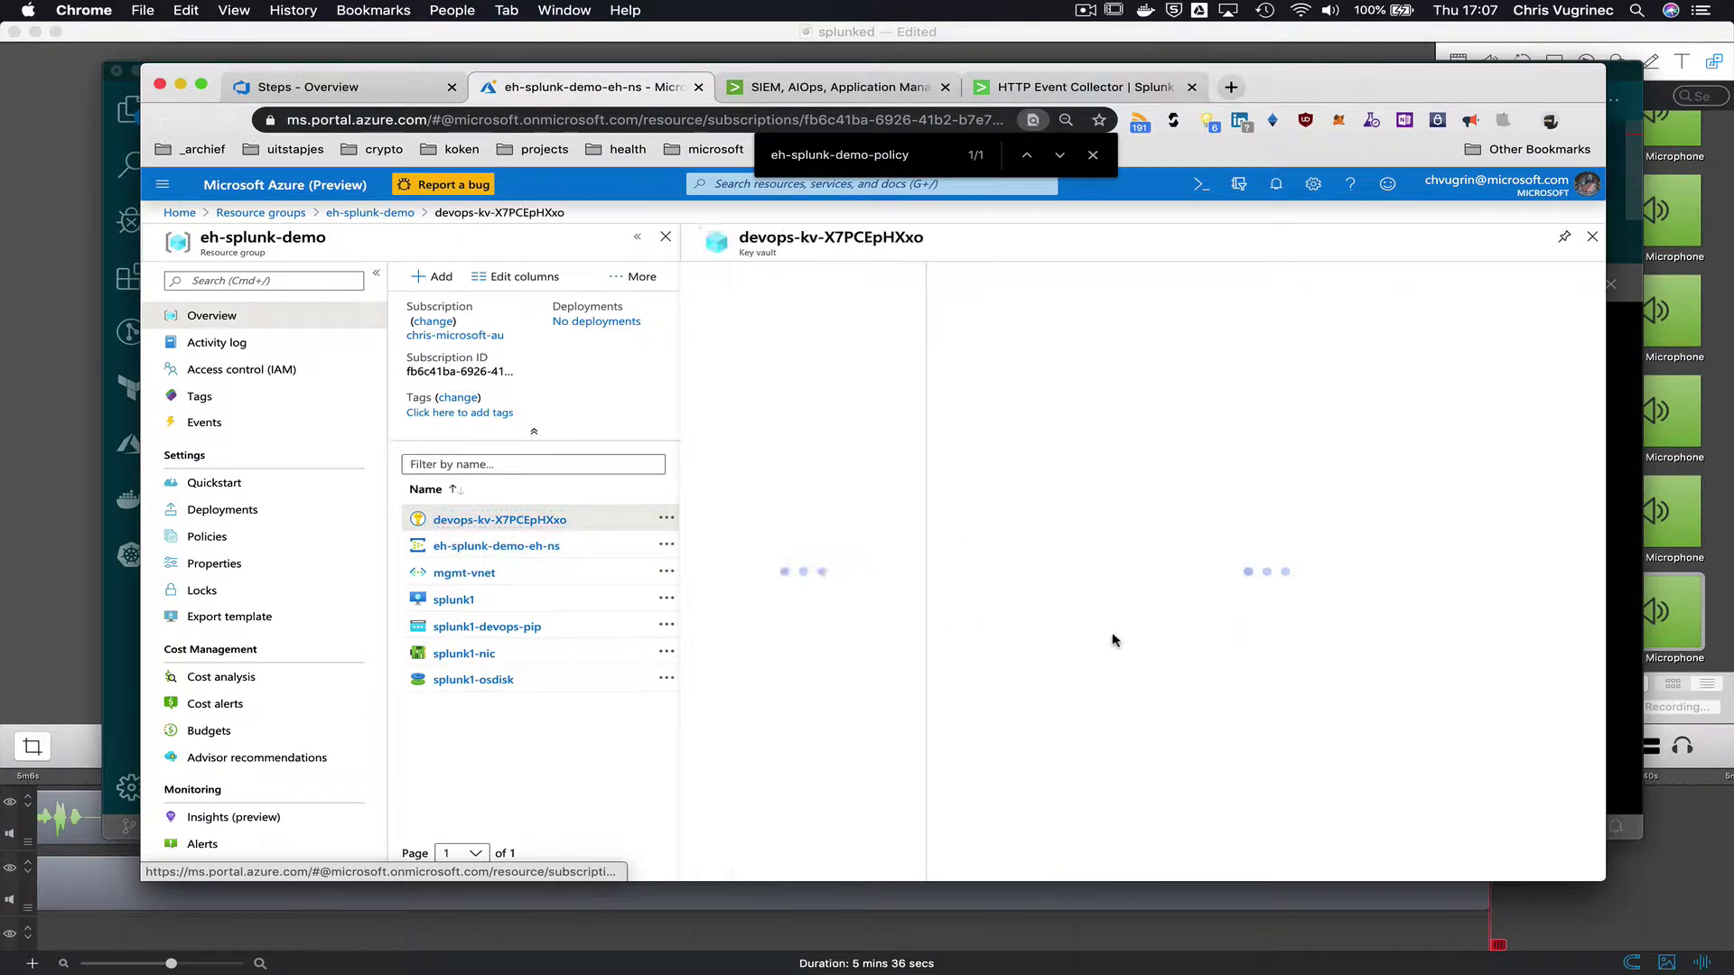
click(806, 567)
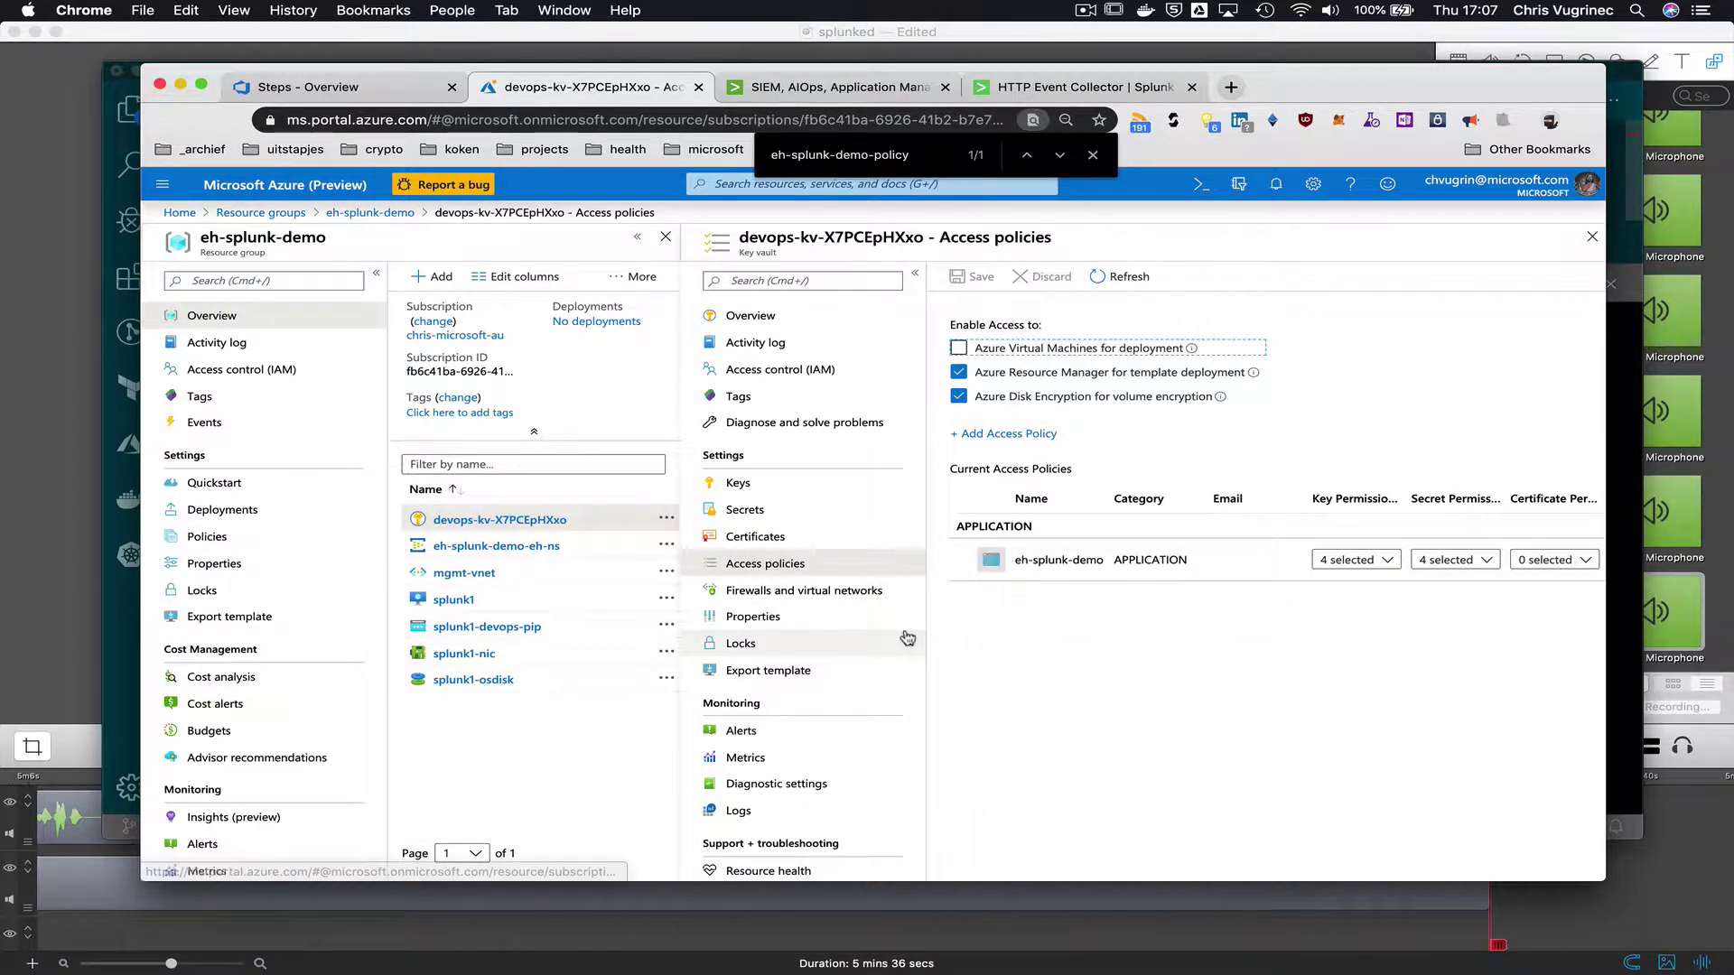
key(super+Tab)
- Undo the stray edit and run az account show to display the signed-in Azure account's details
text(aq)
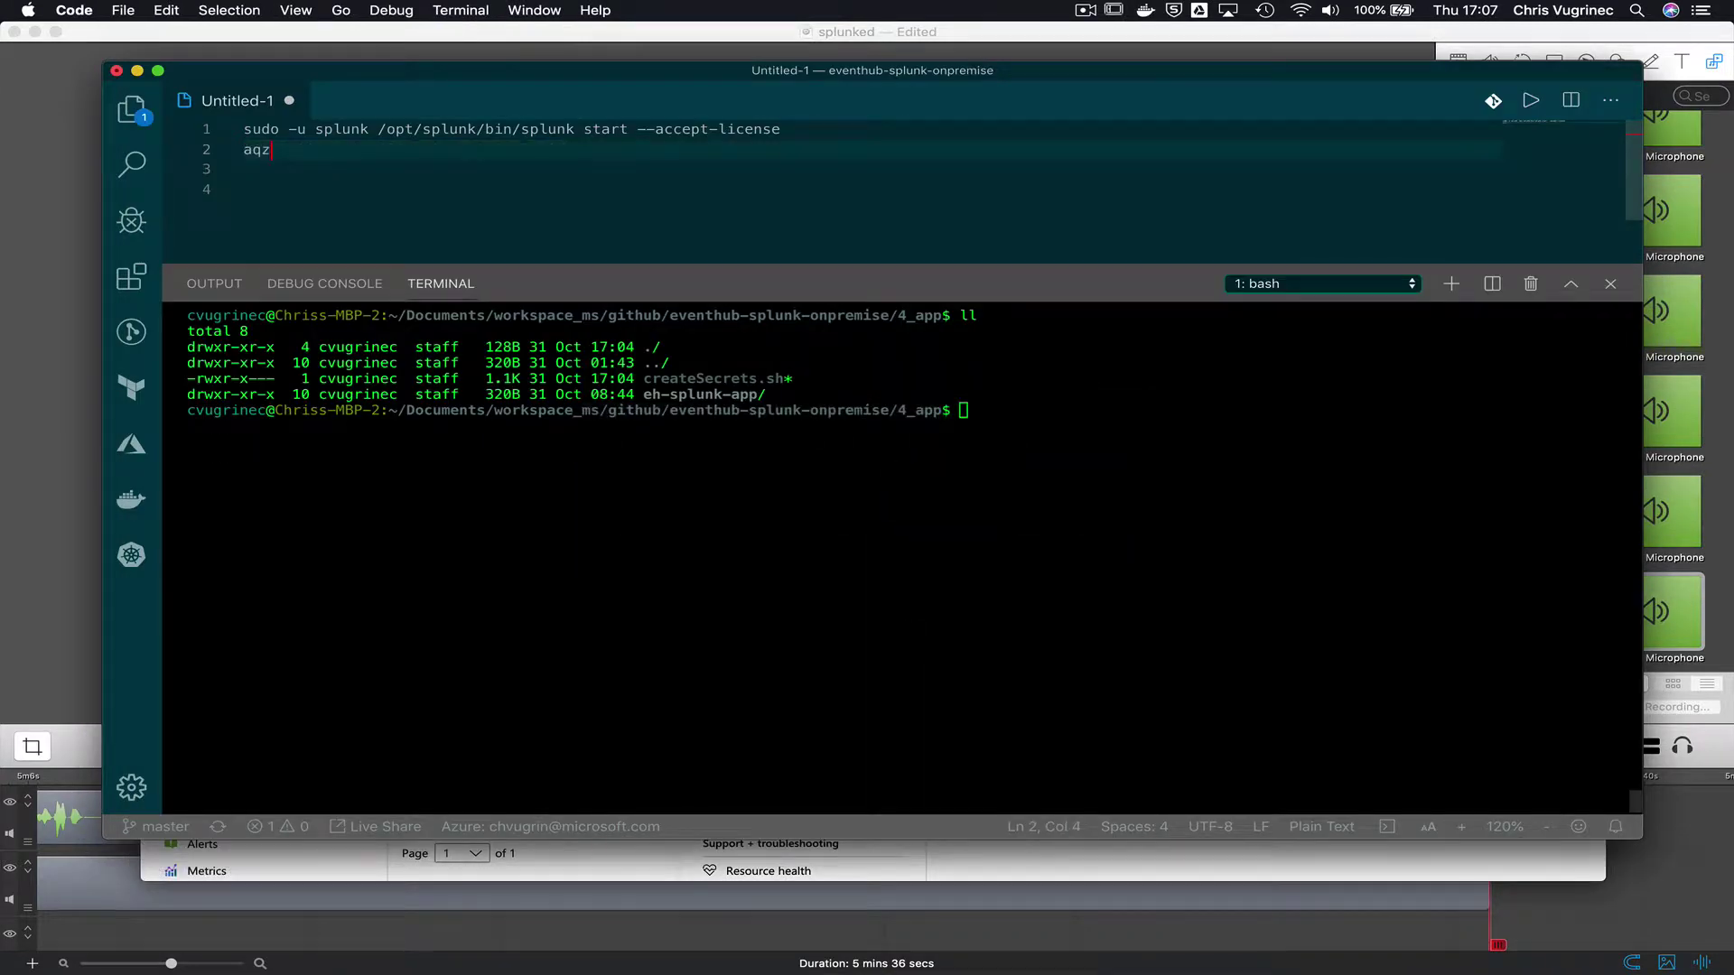
key(super+z)
click(948, 565)
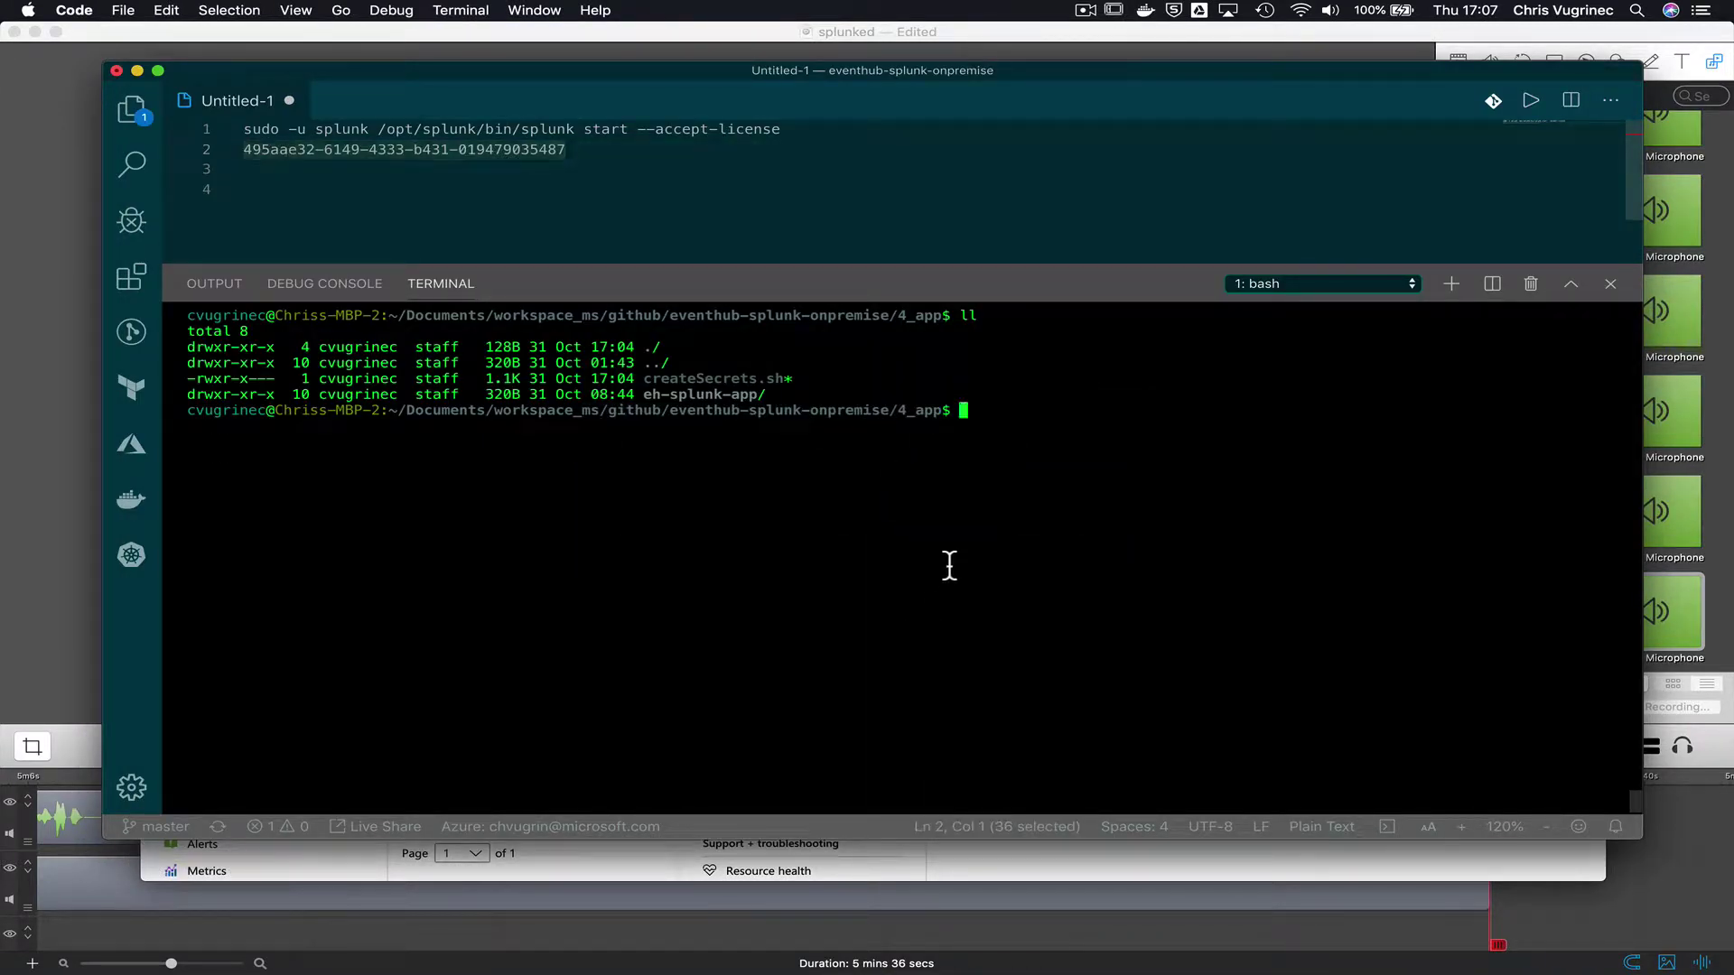
text(az account show)
key(Return)
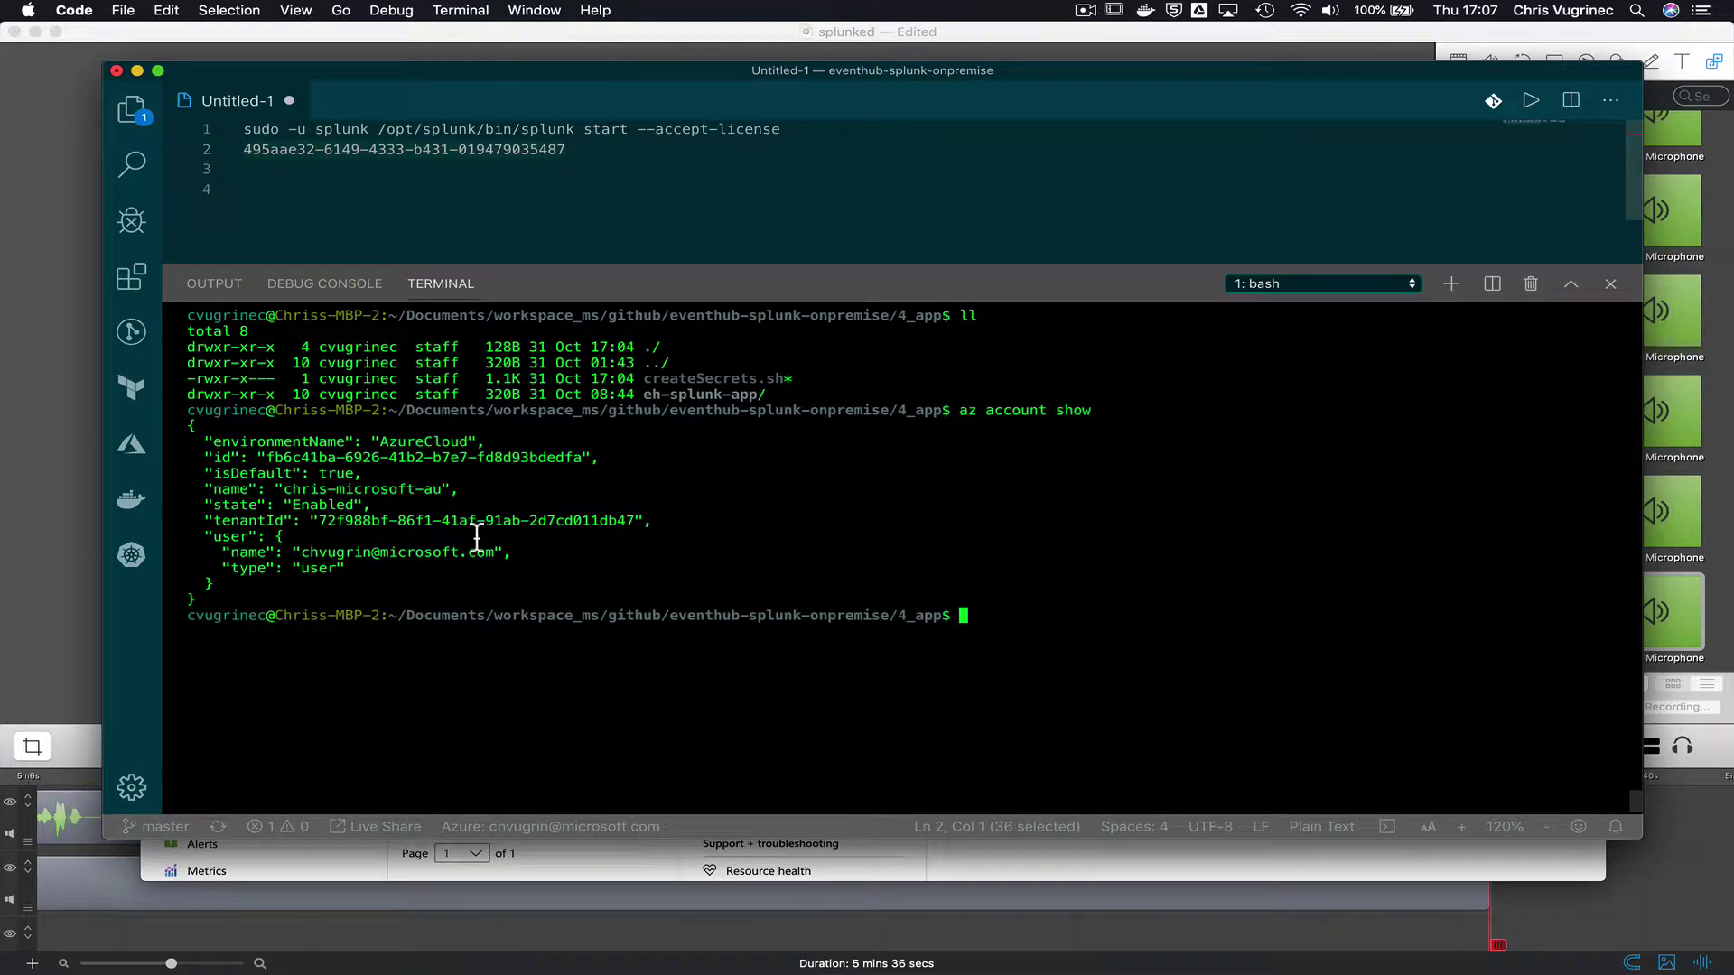
double_click(361, 555)
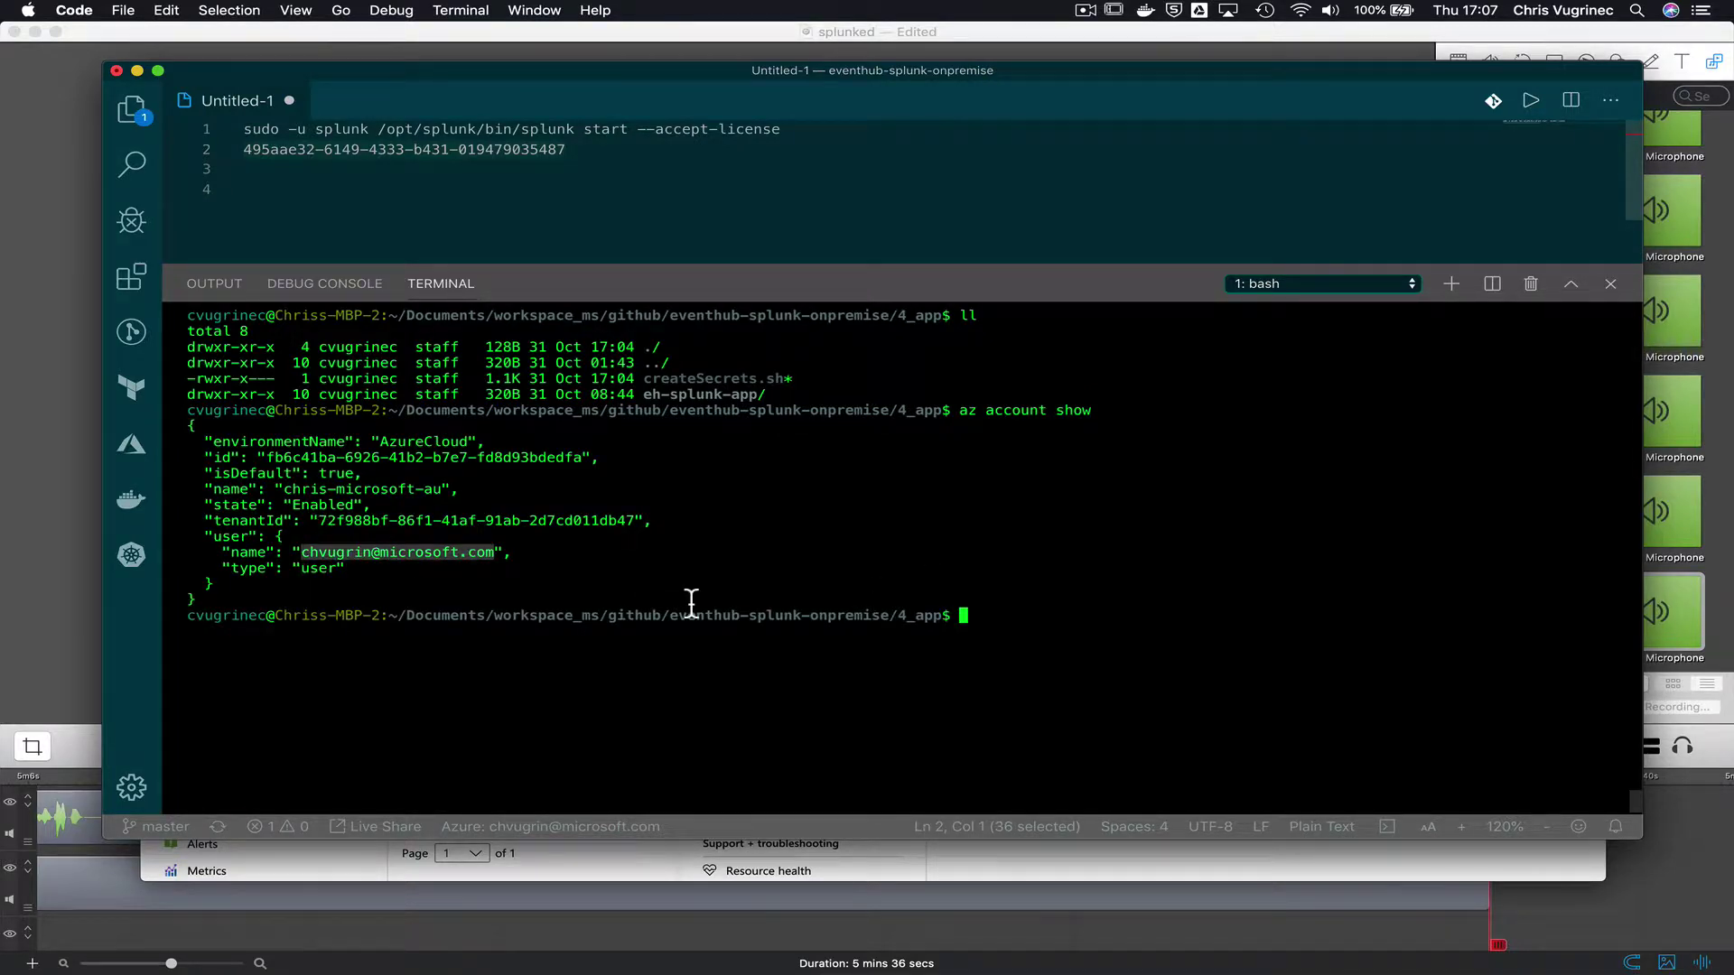
key(super+Tab)
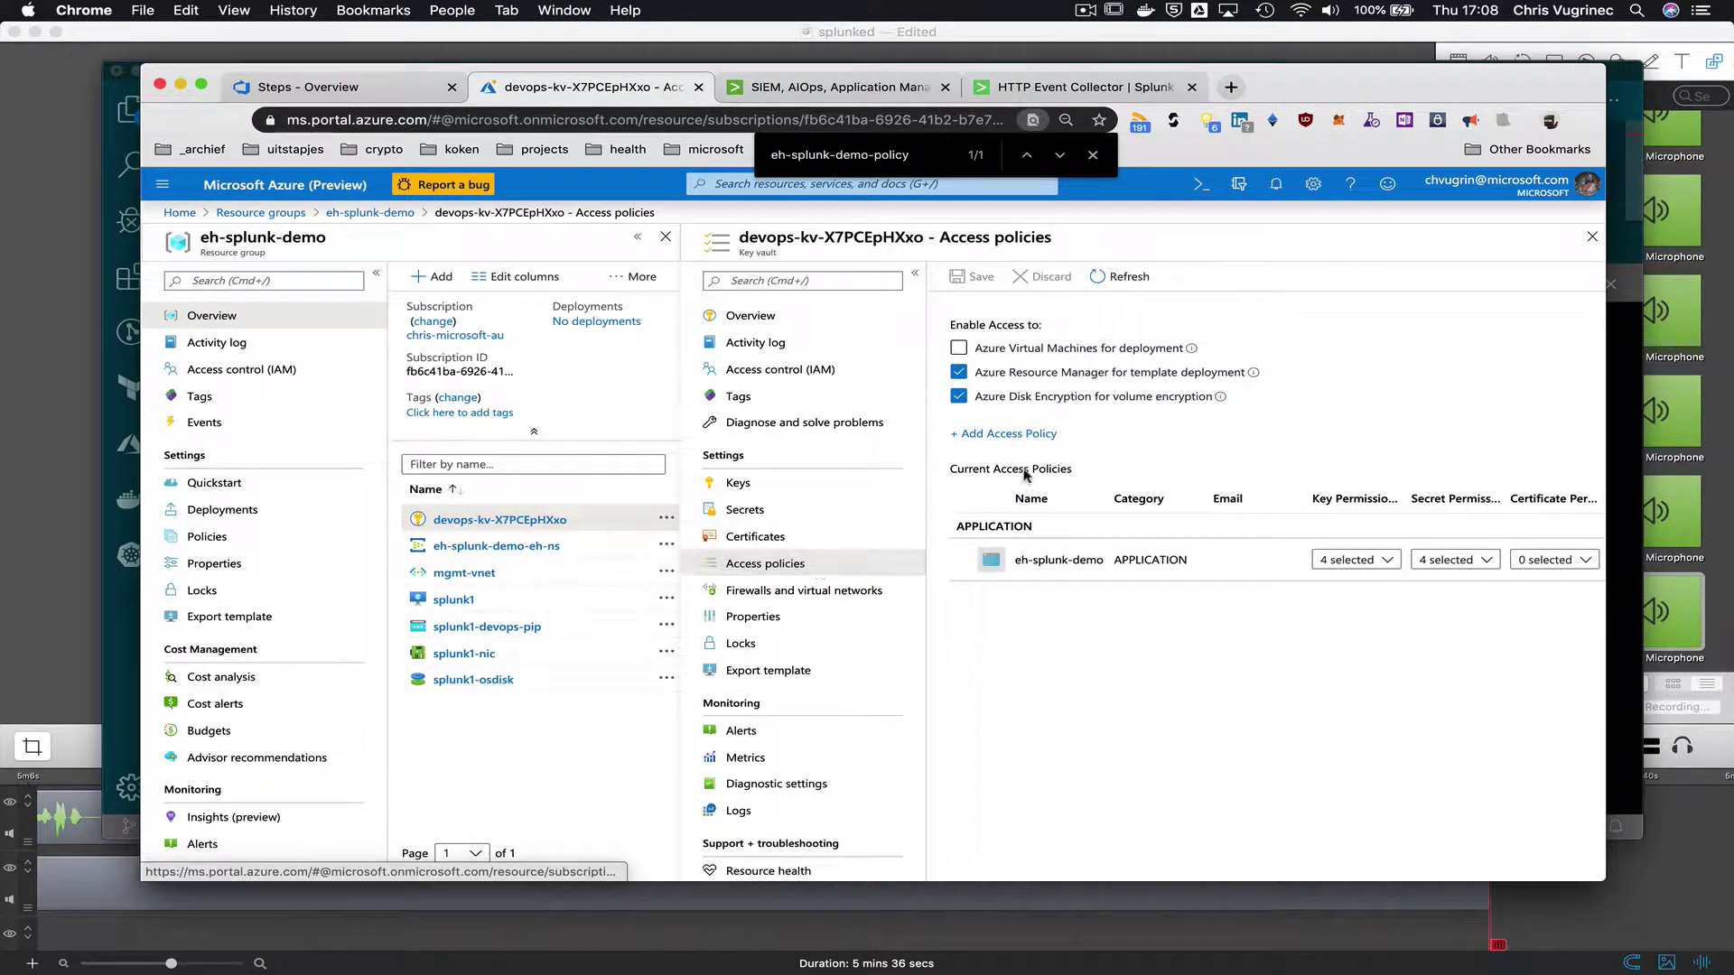
- Start a new key vault access policy using the Key, Secret, & Certificate Management template
click(1035, 434)
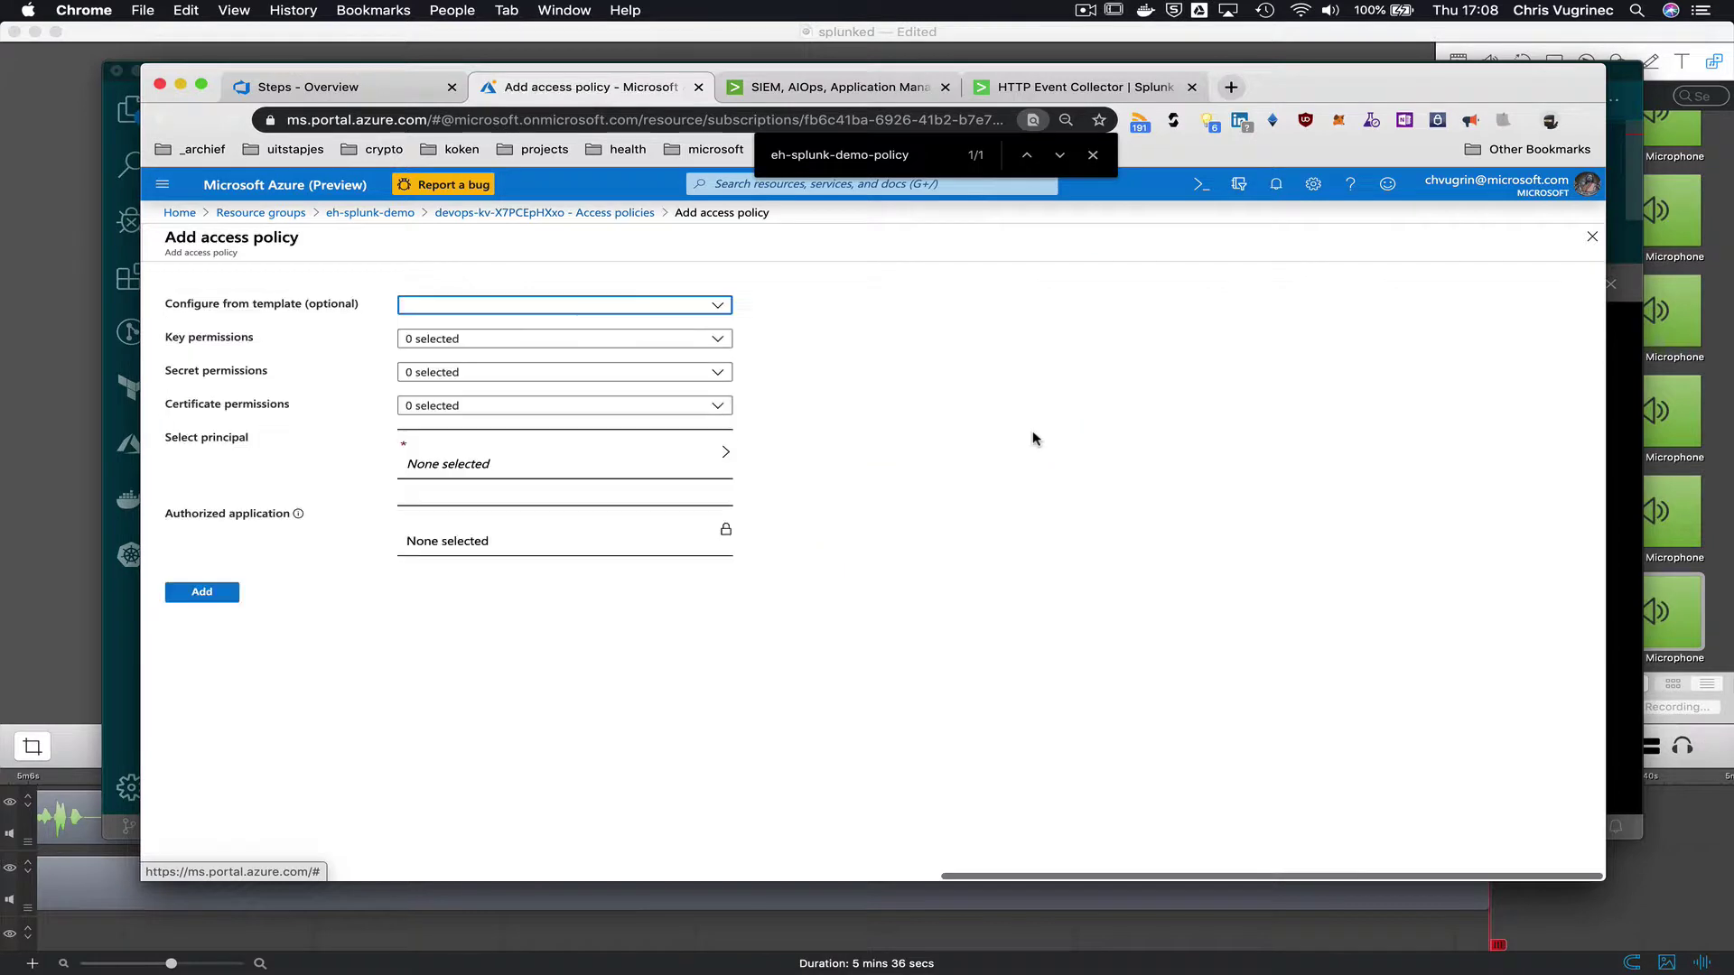
click(493, 304)
click(507, 332)
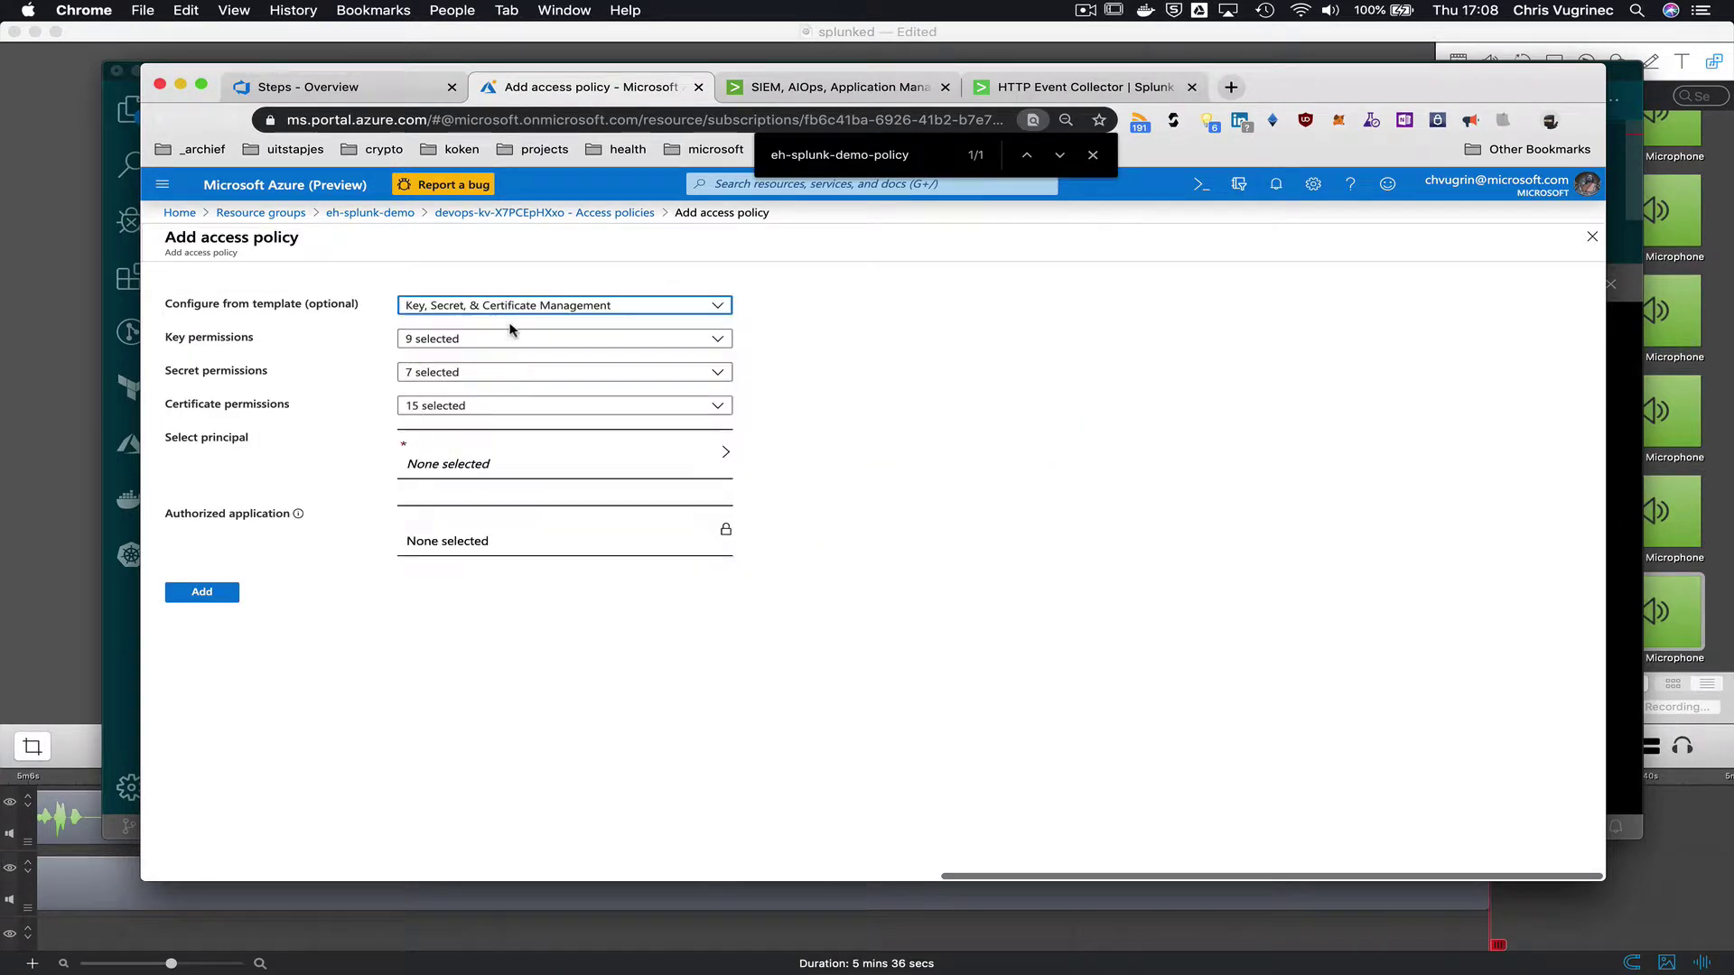
click(442, 454)
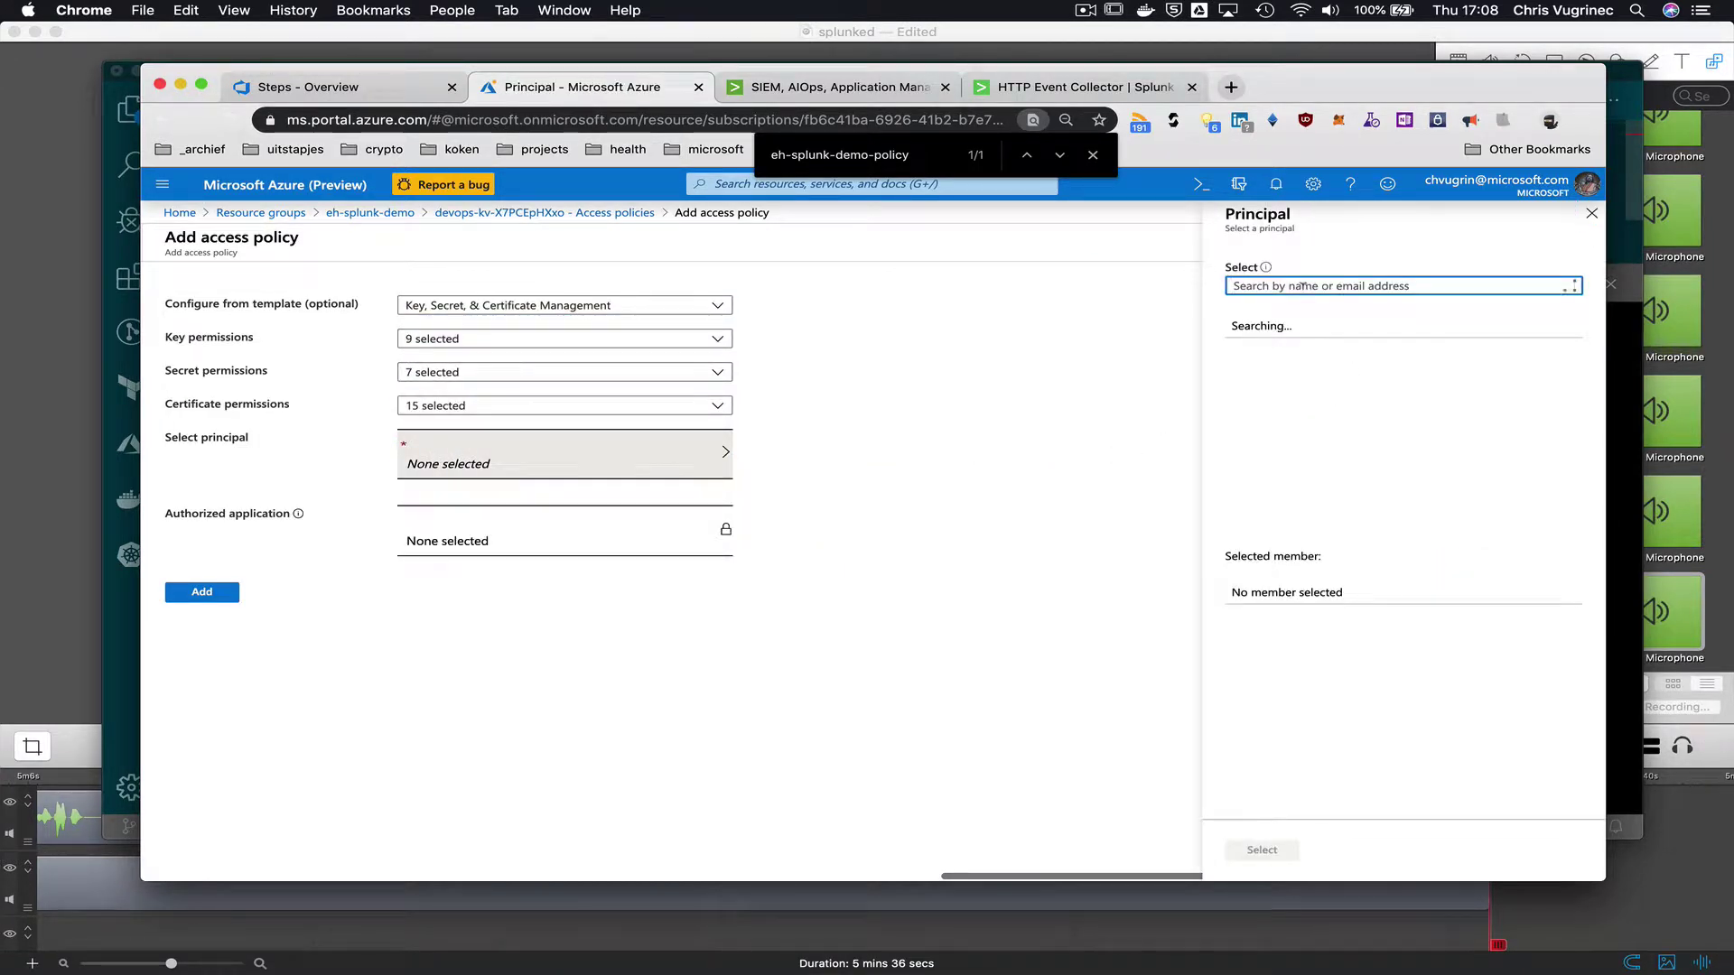
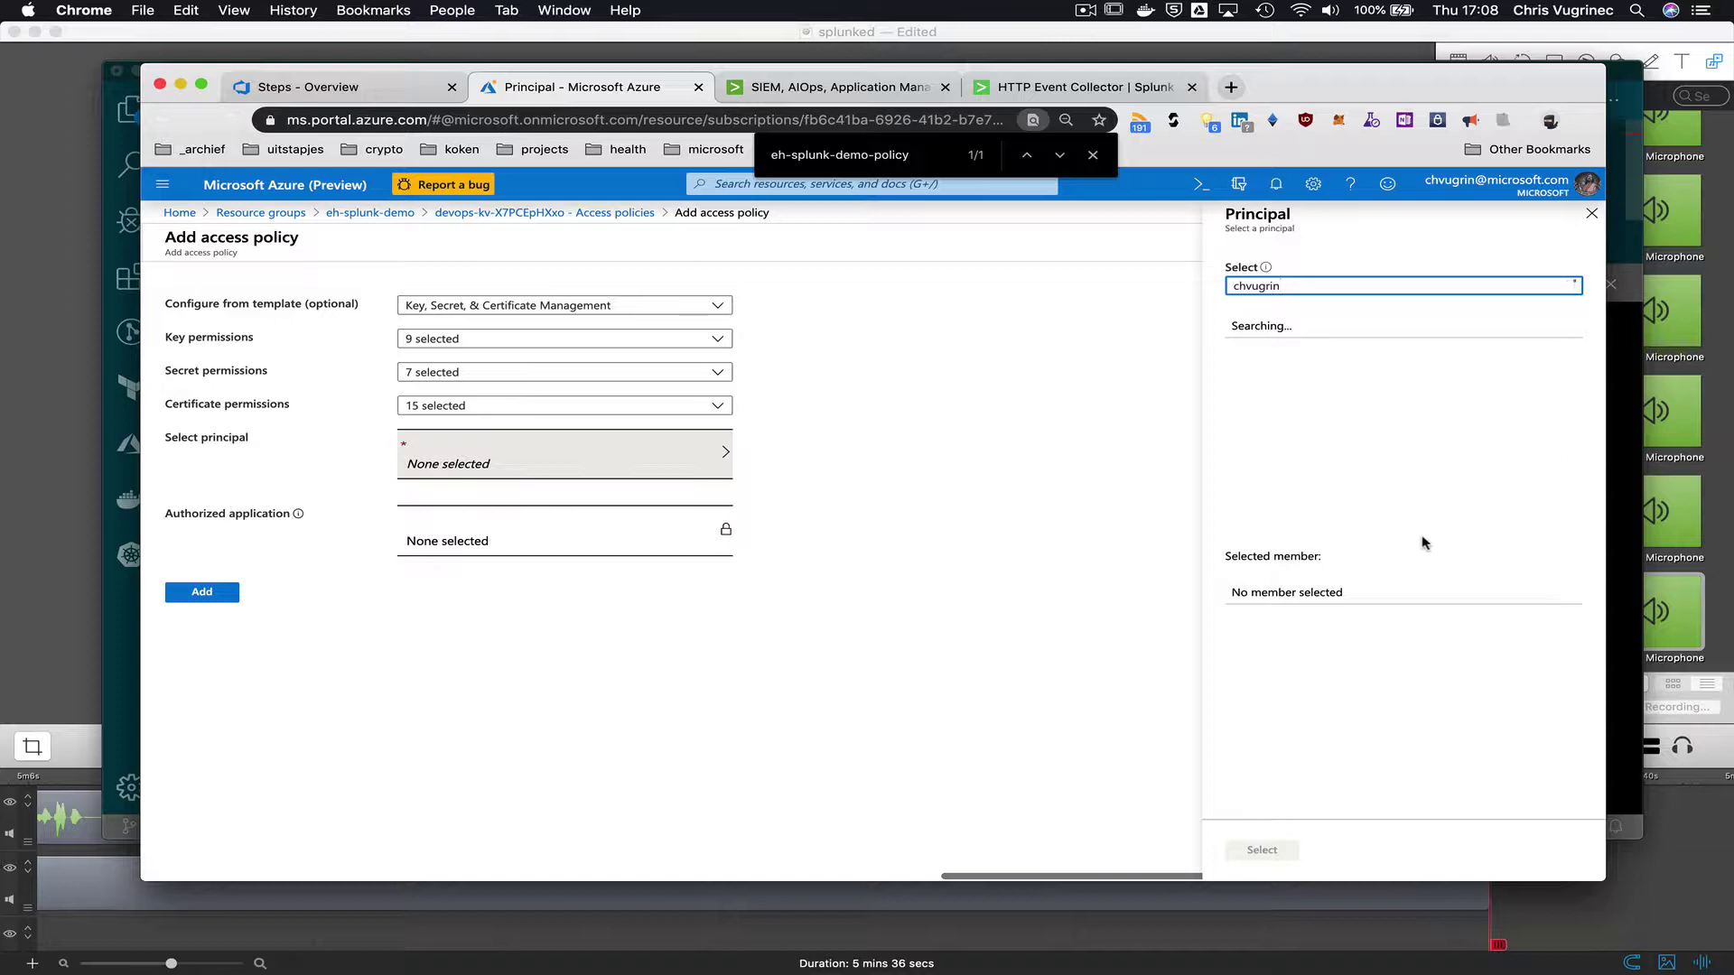
- Assign the signed-in user as principal, add and save the policy, then view the vault's secrets
click(1359, 336)
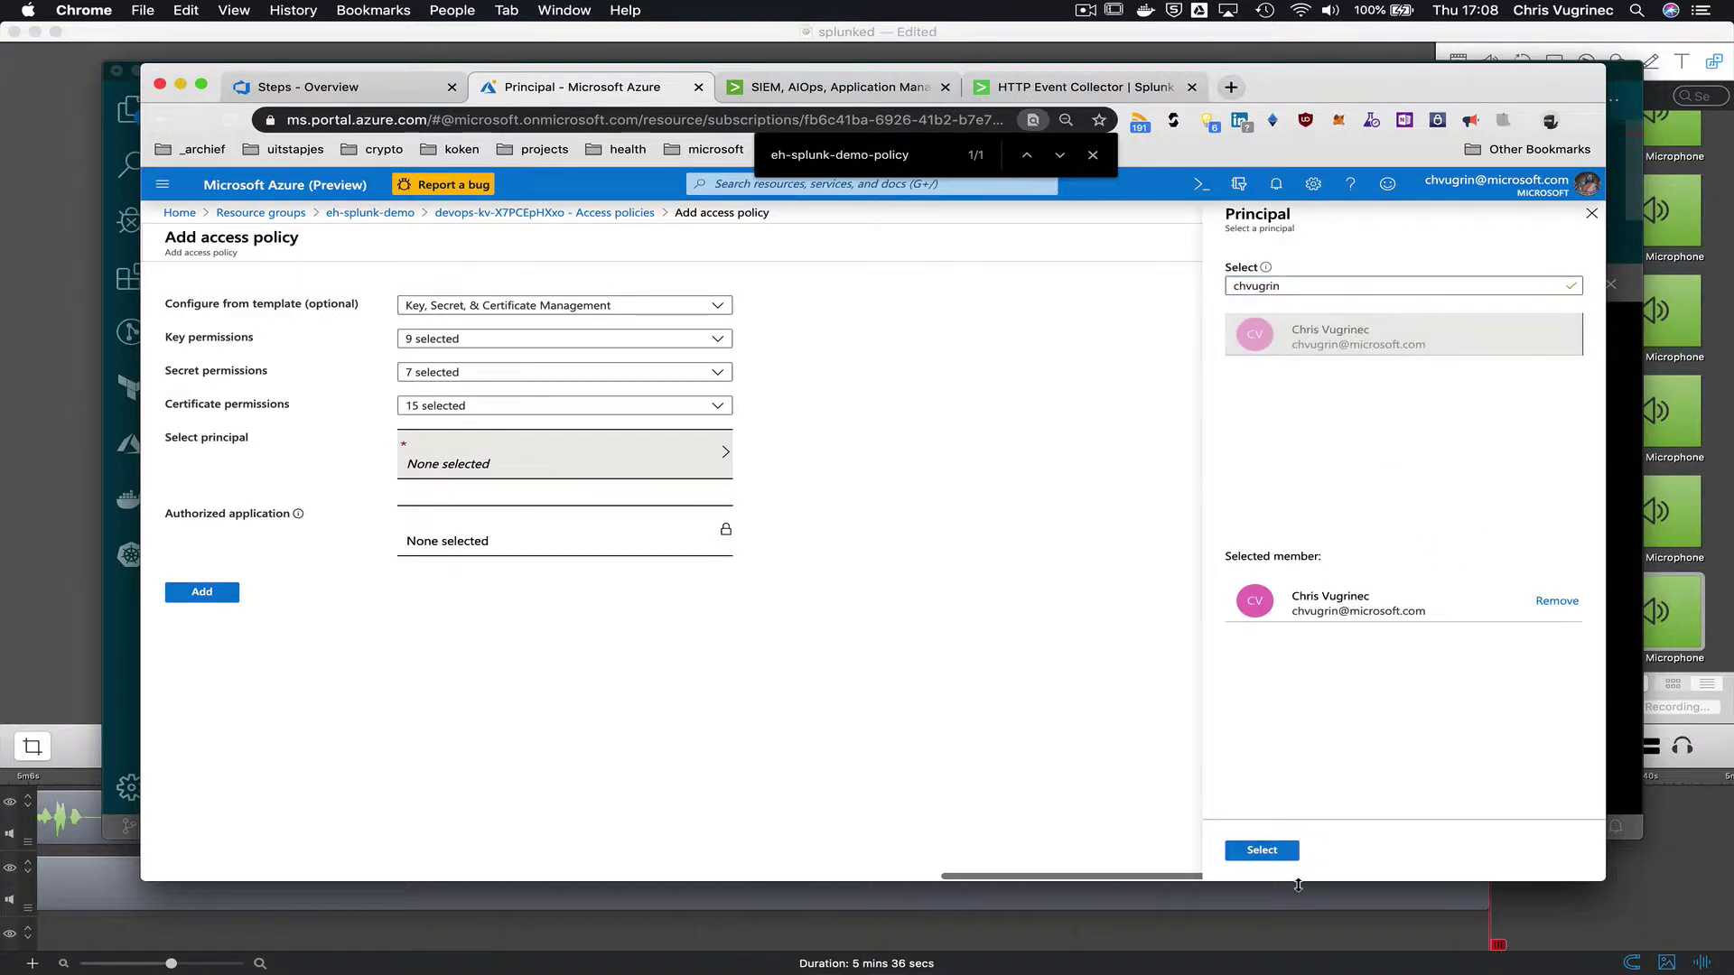
click(1261, 850)
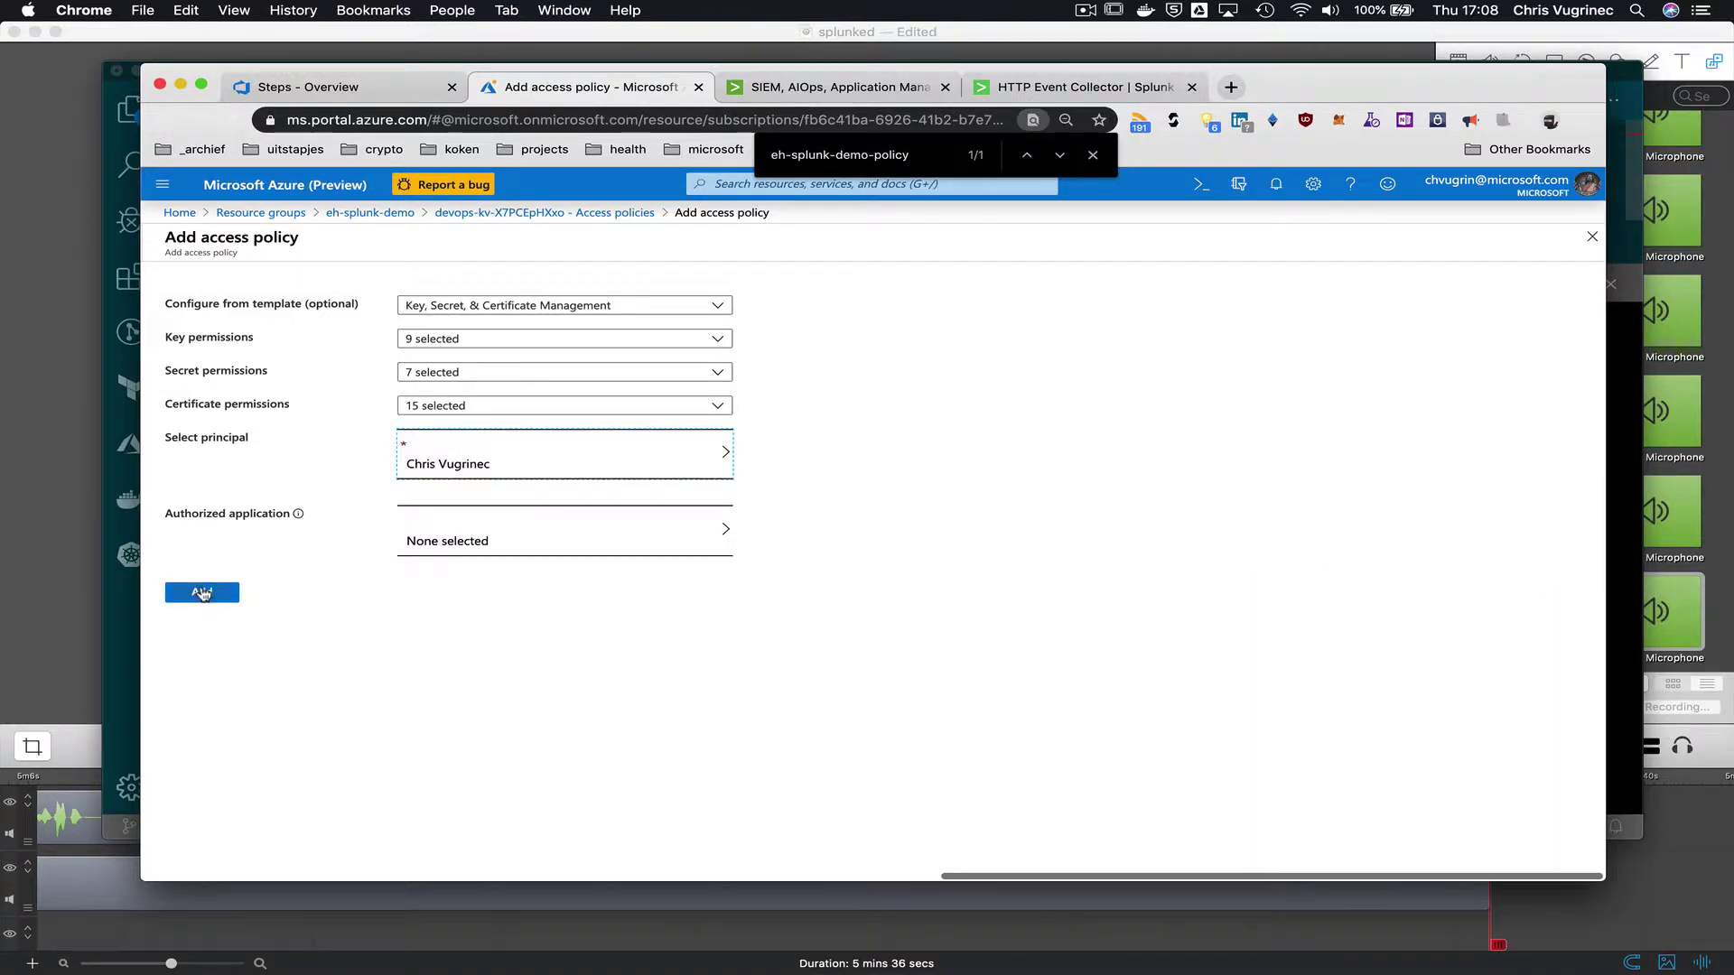
click(201, 593)
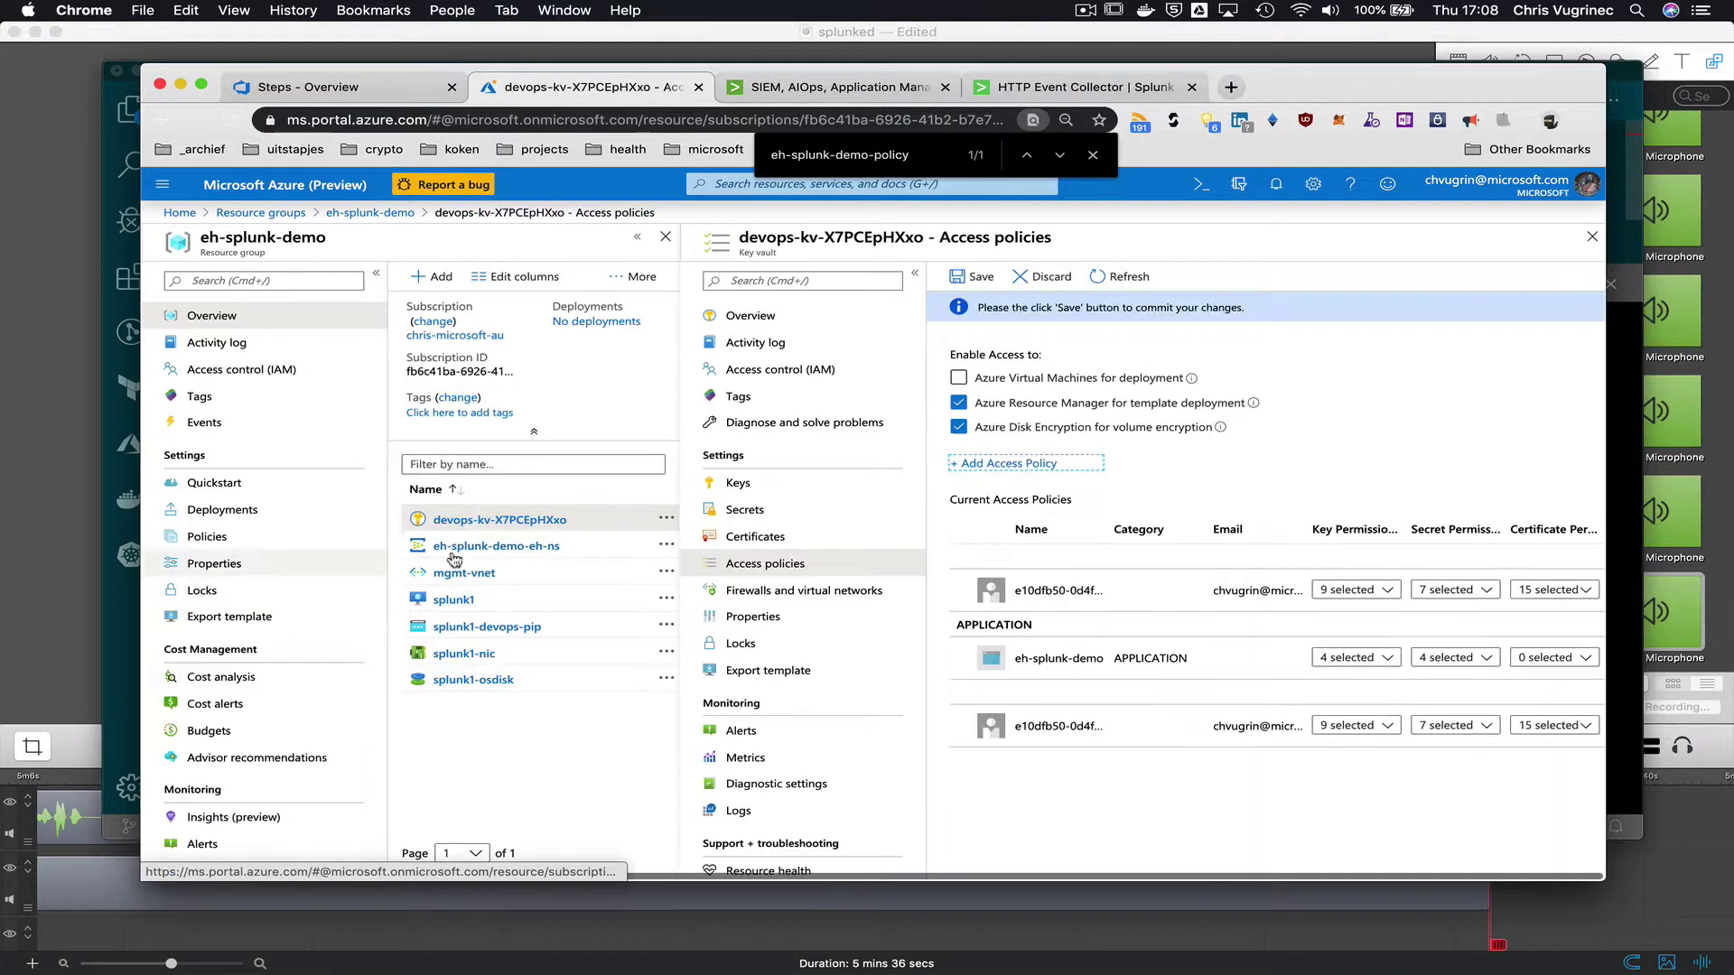
click(977, 278)
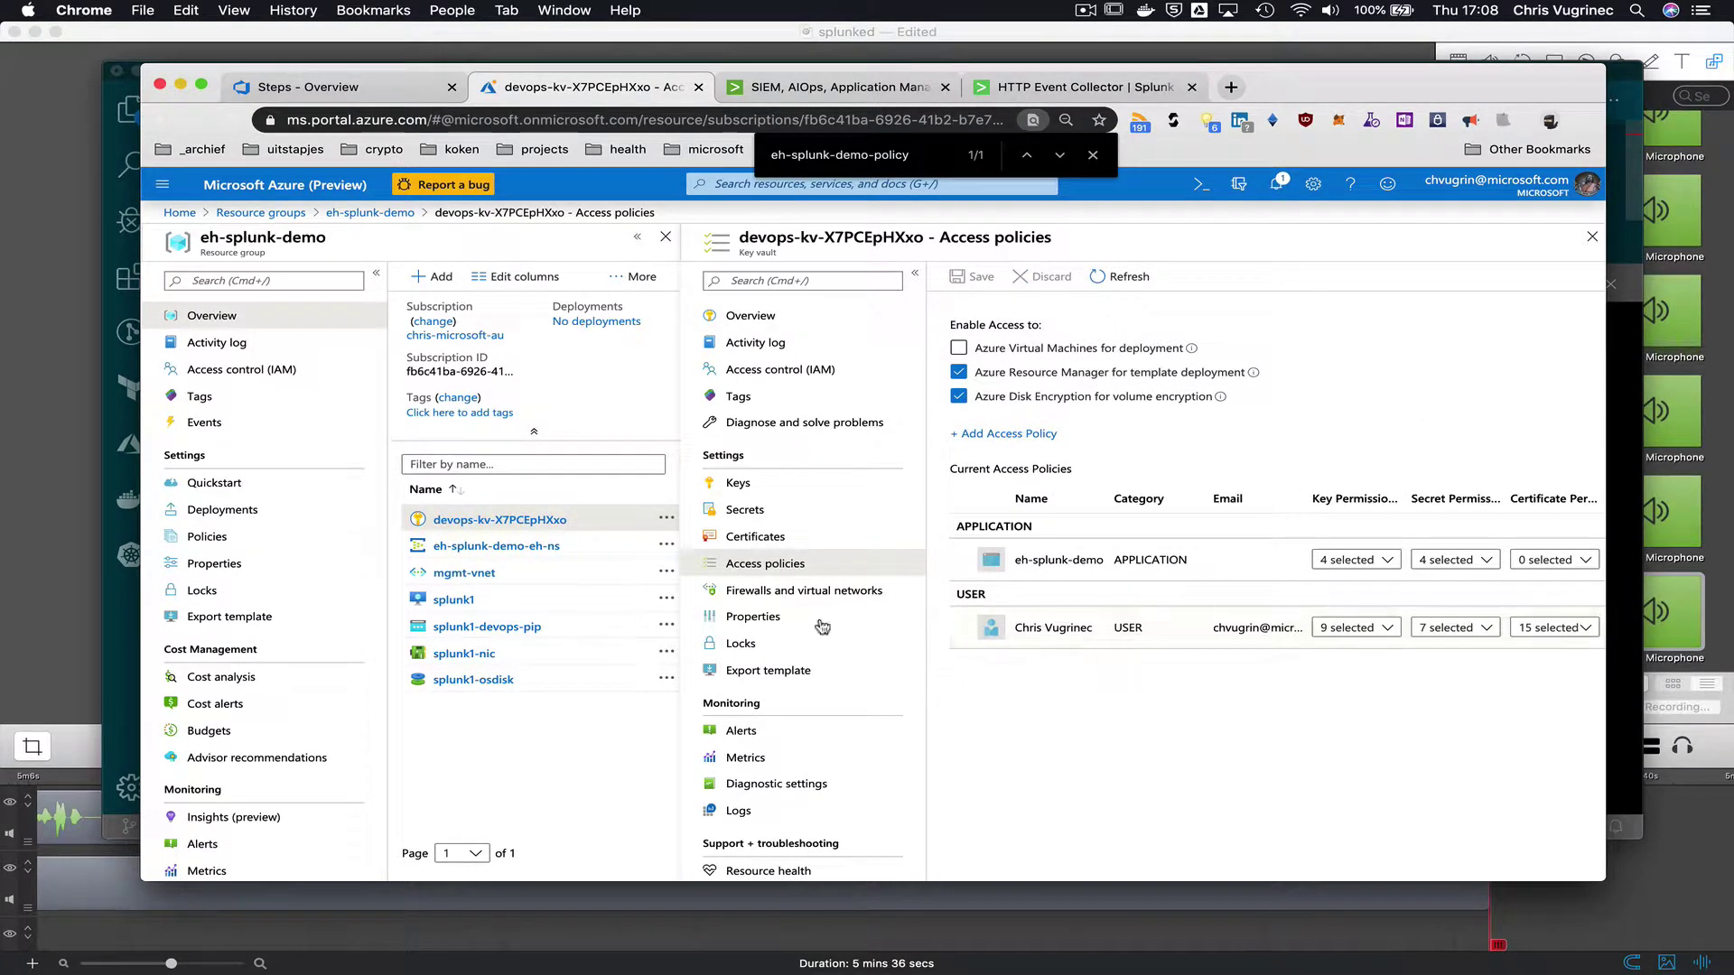
click(774, 522)
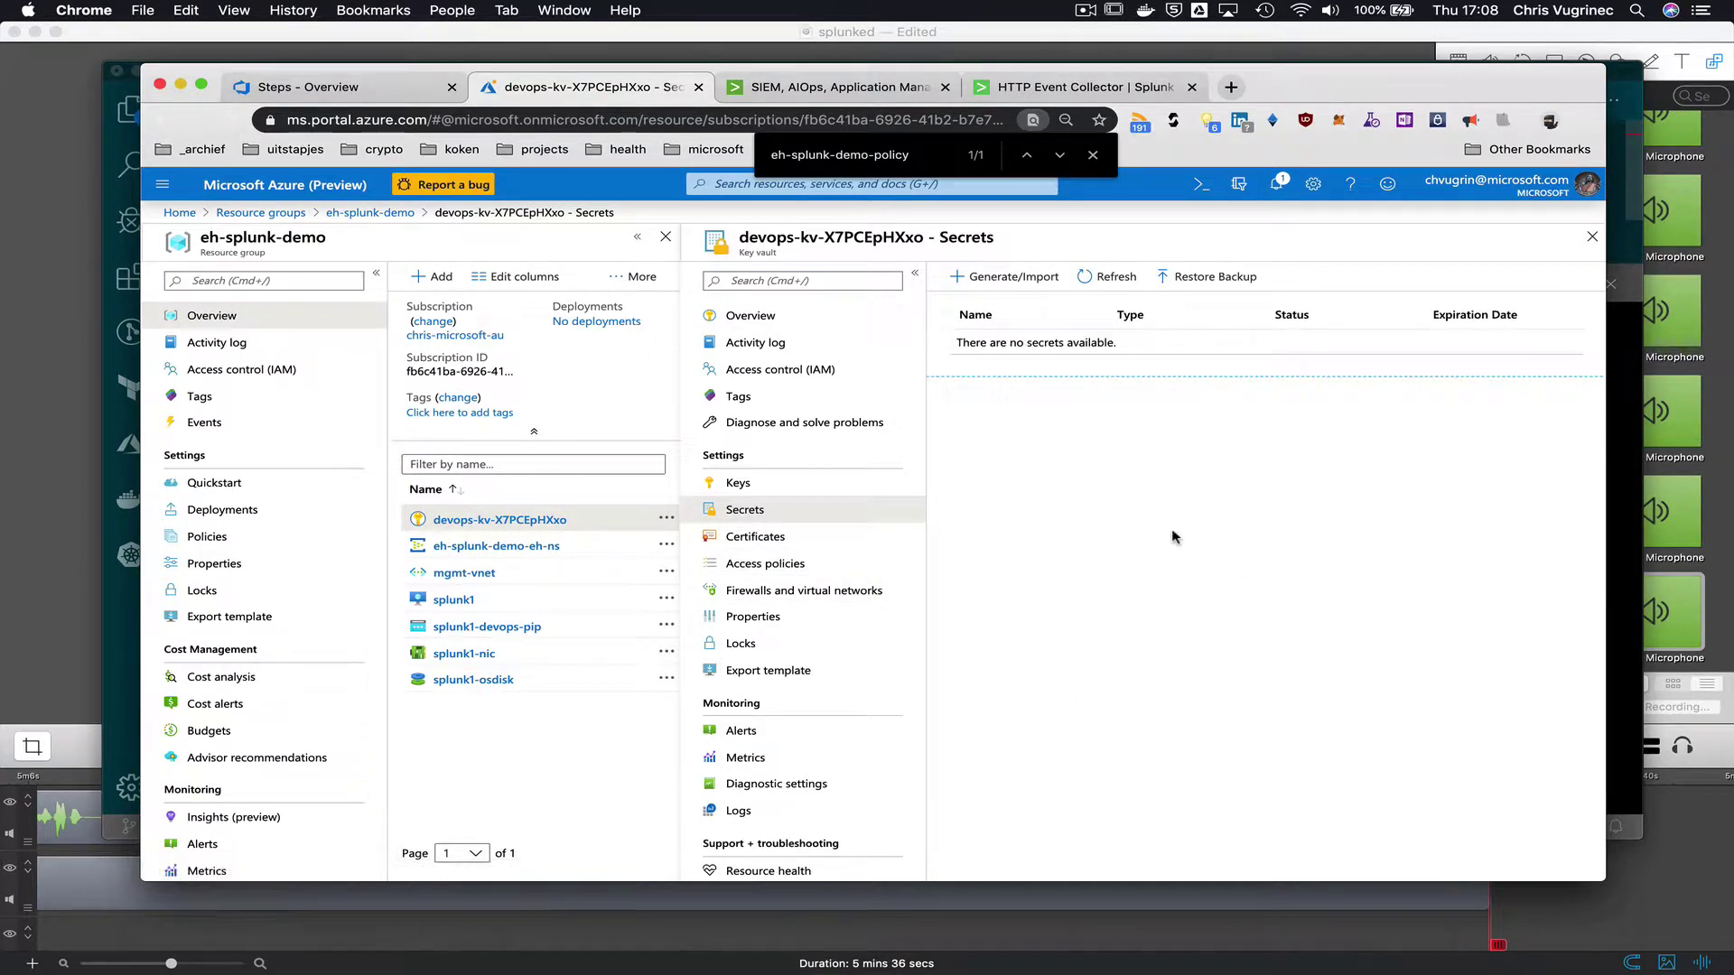
key(super+Tab)
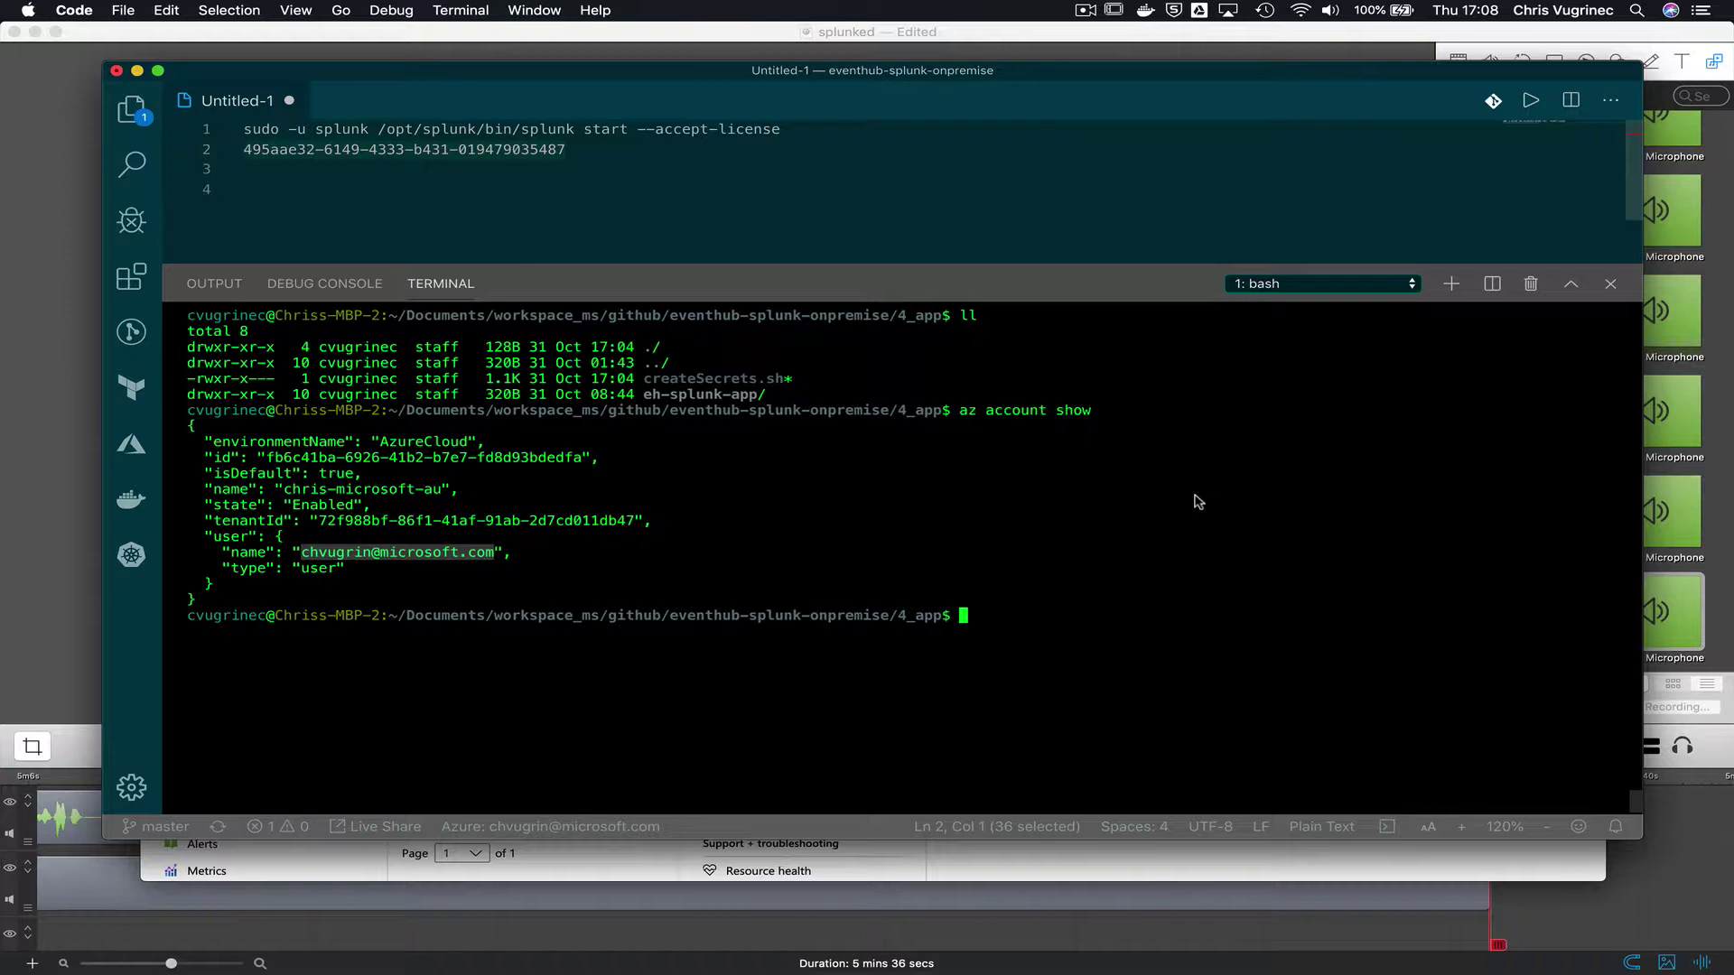
- List the app folder files and run the createSecrets.sh script
text(ll)
key(Return)
text(./crea)
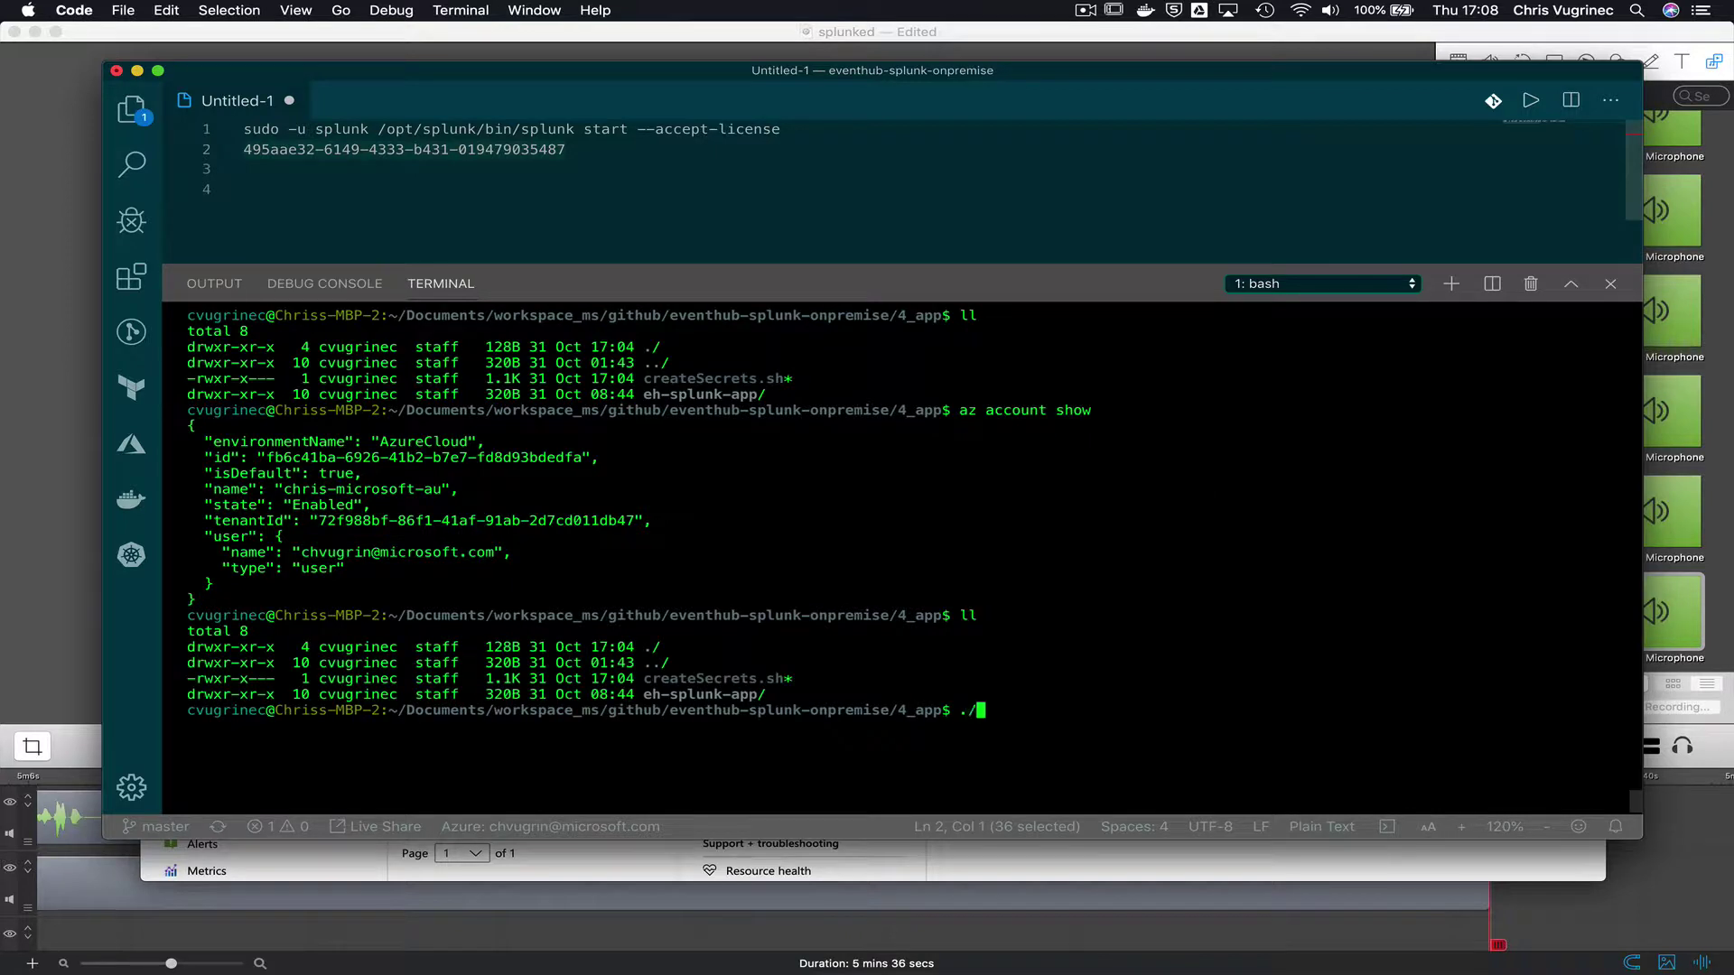
key(Tab)
key(Return)
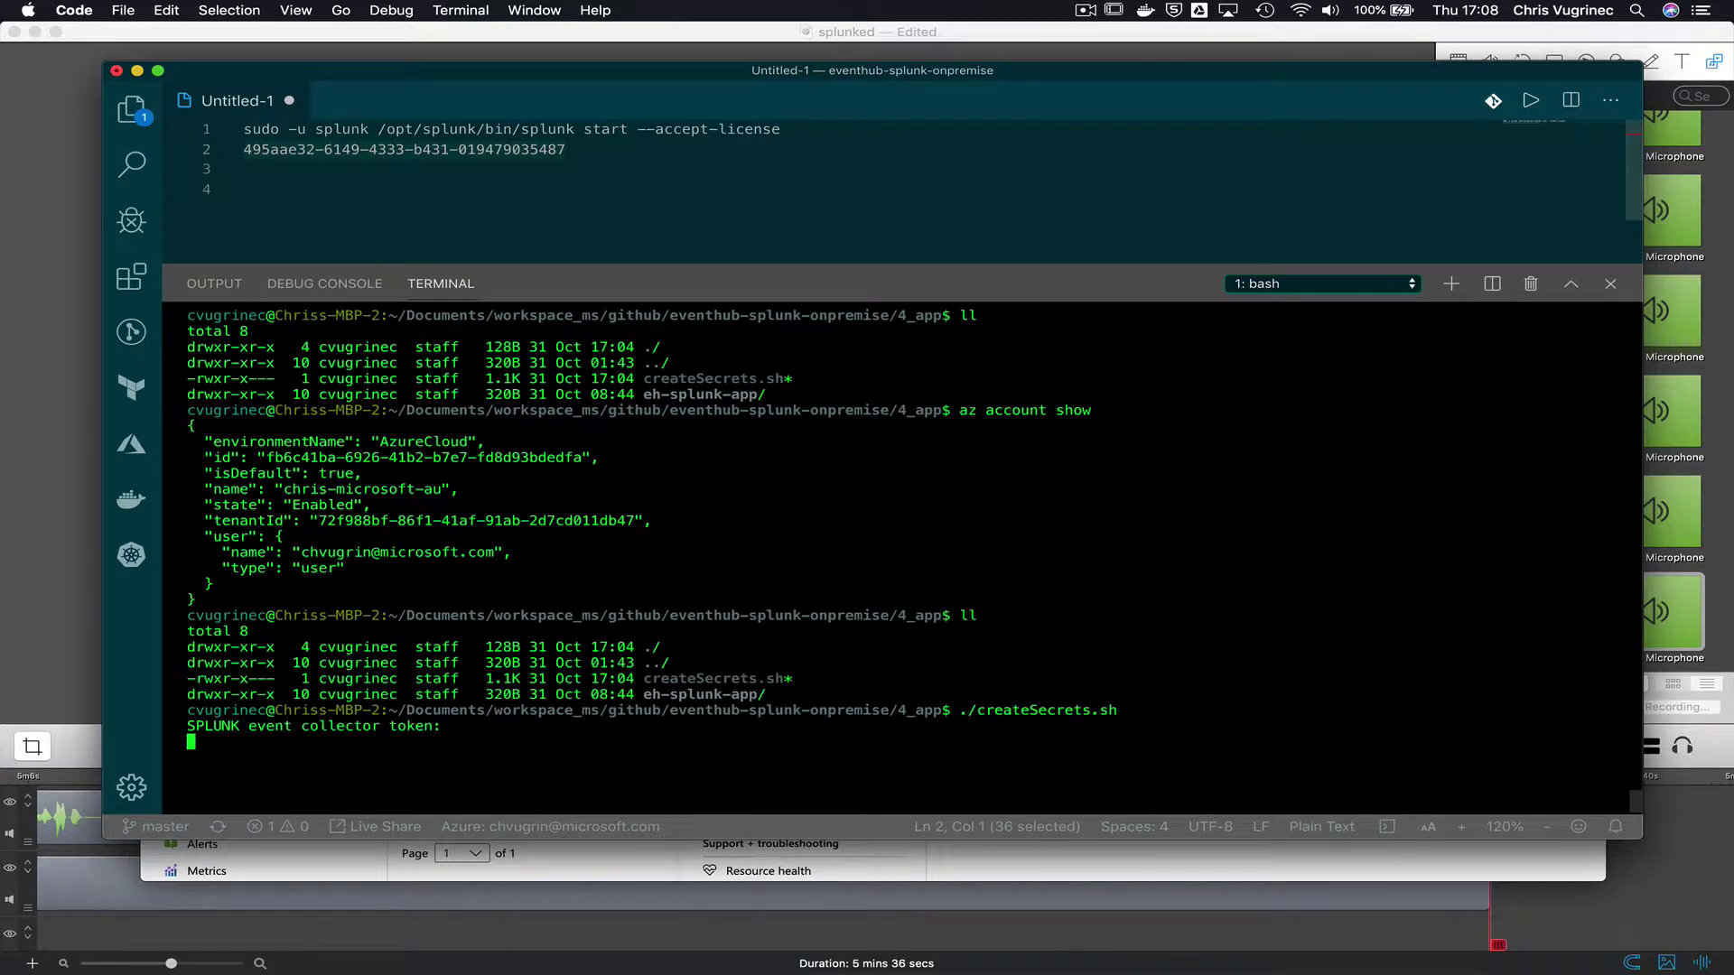
- Paste the saved Splunk event collector token from line 2 of Untitled-1 into the script prompt
click(533, 176)
drag(567, 150, 223, 152)
key(super+c)
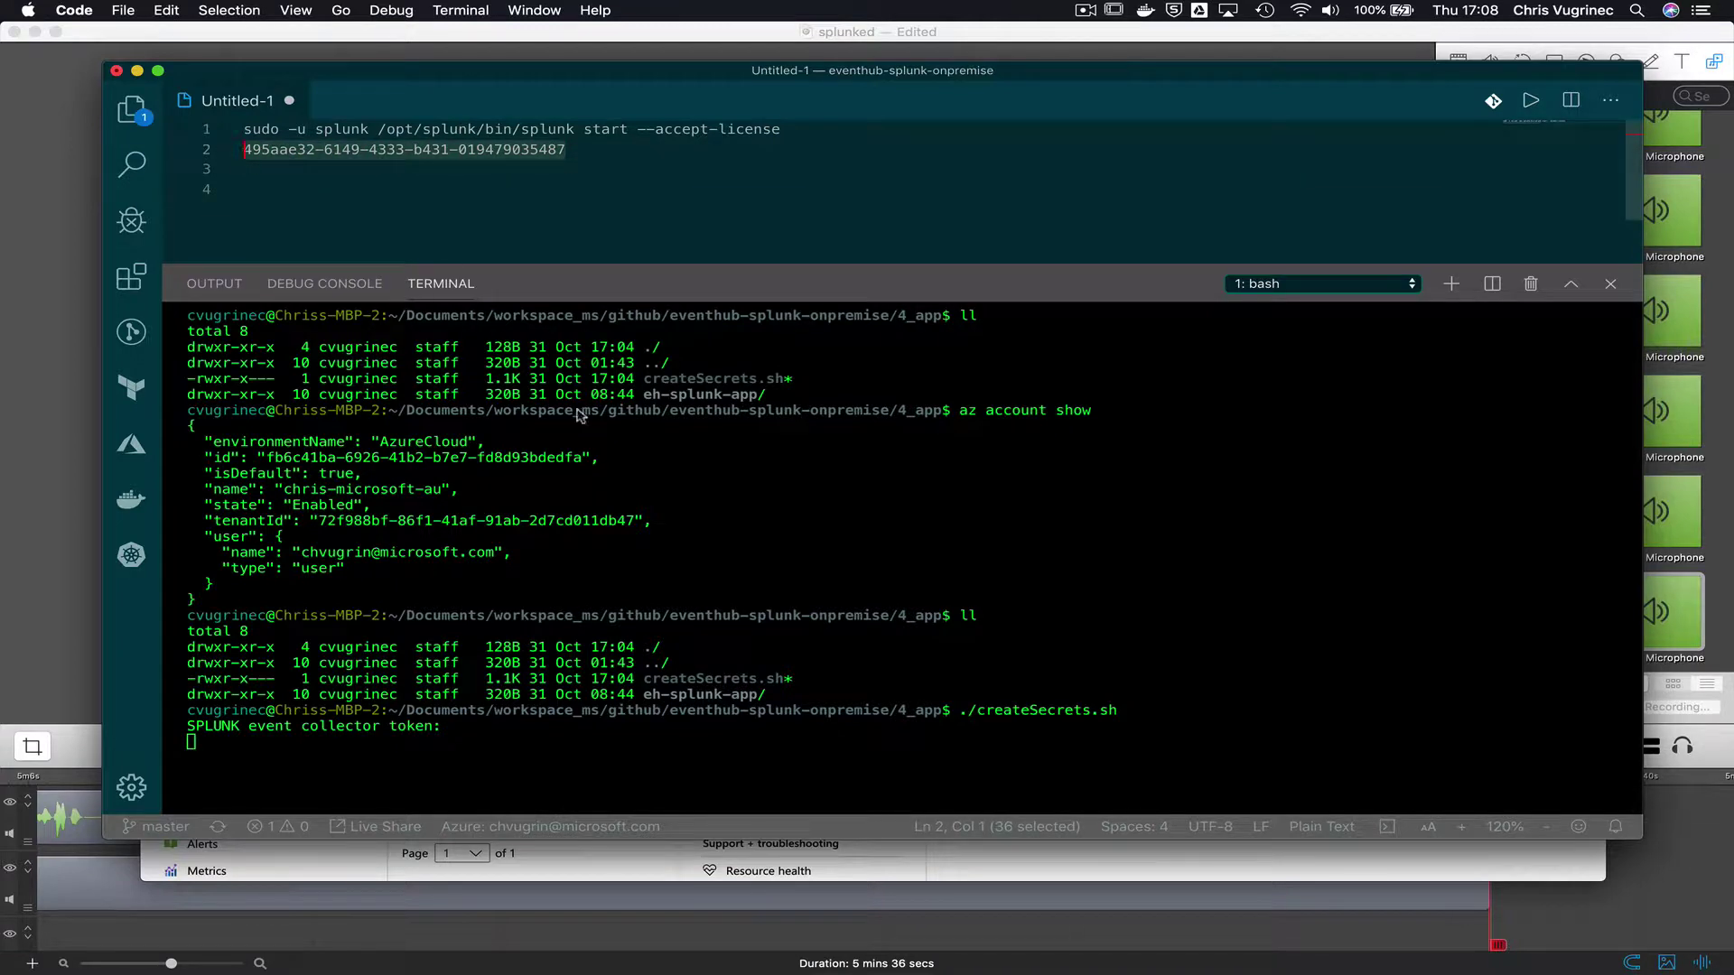
click(618, 546)
key(super+v)
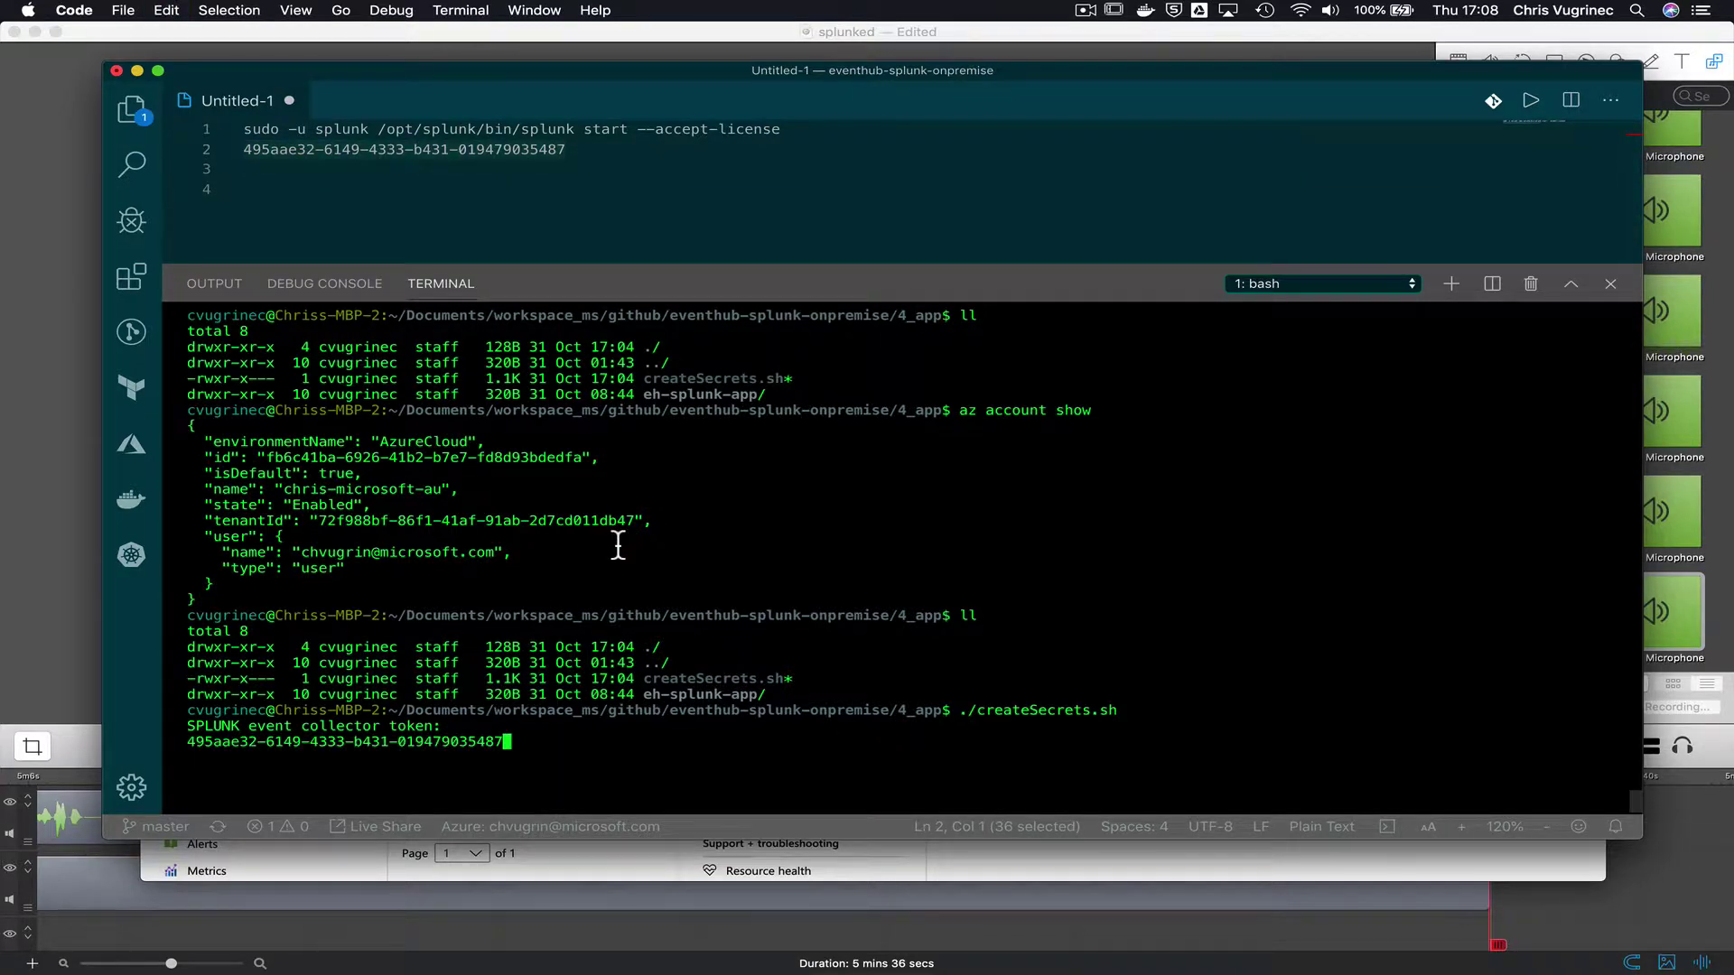
key(Return)
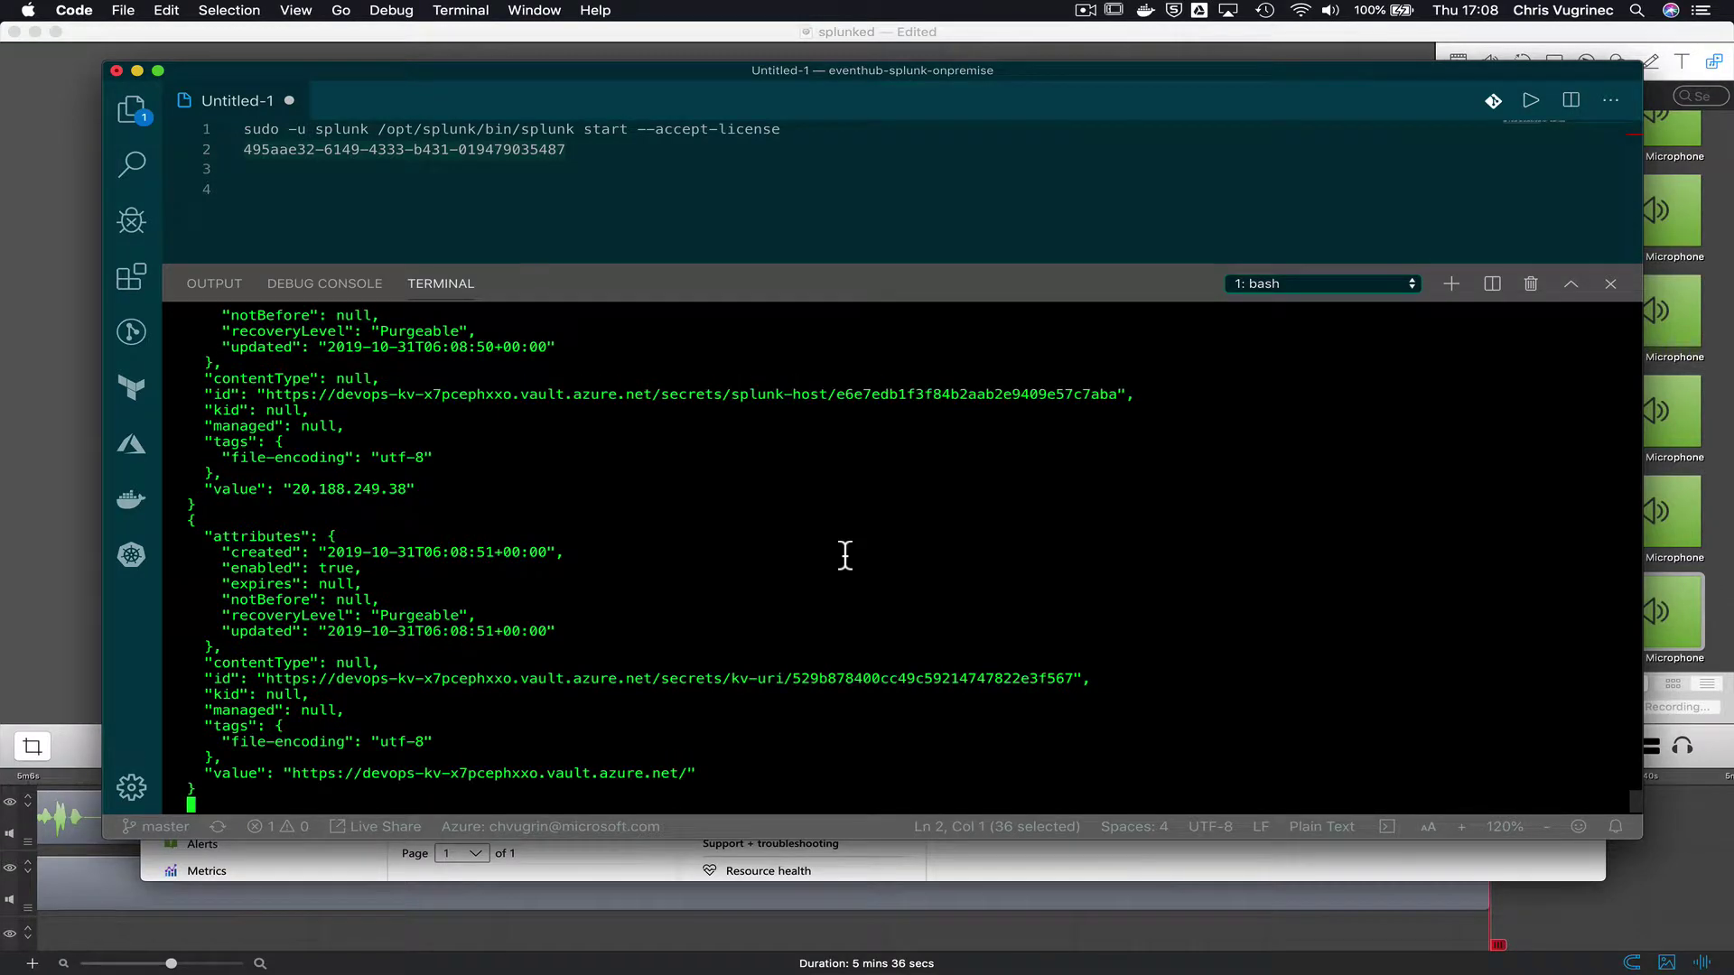
key(super+Tab)
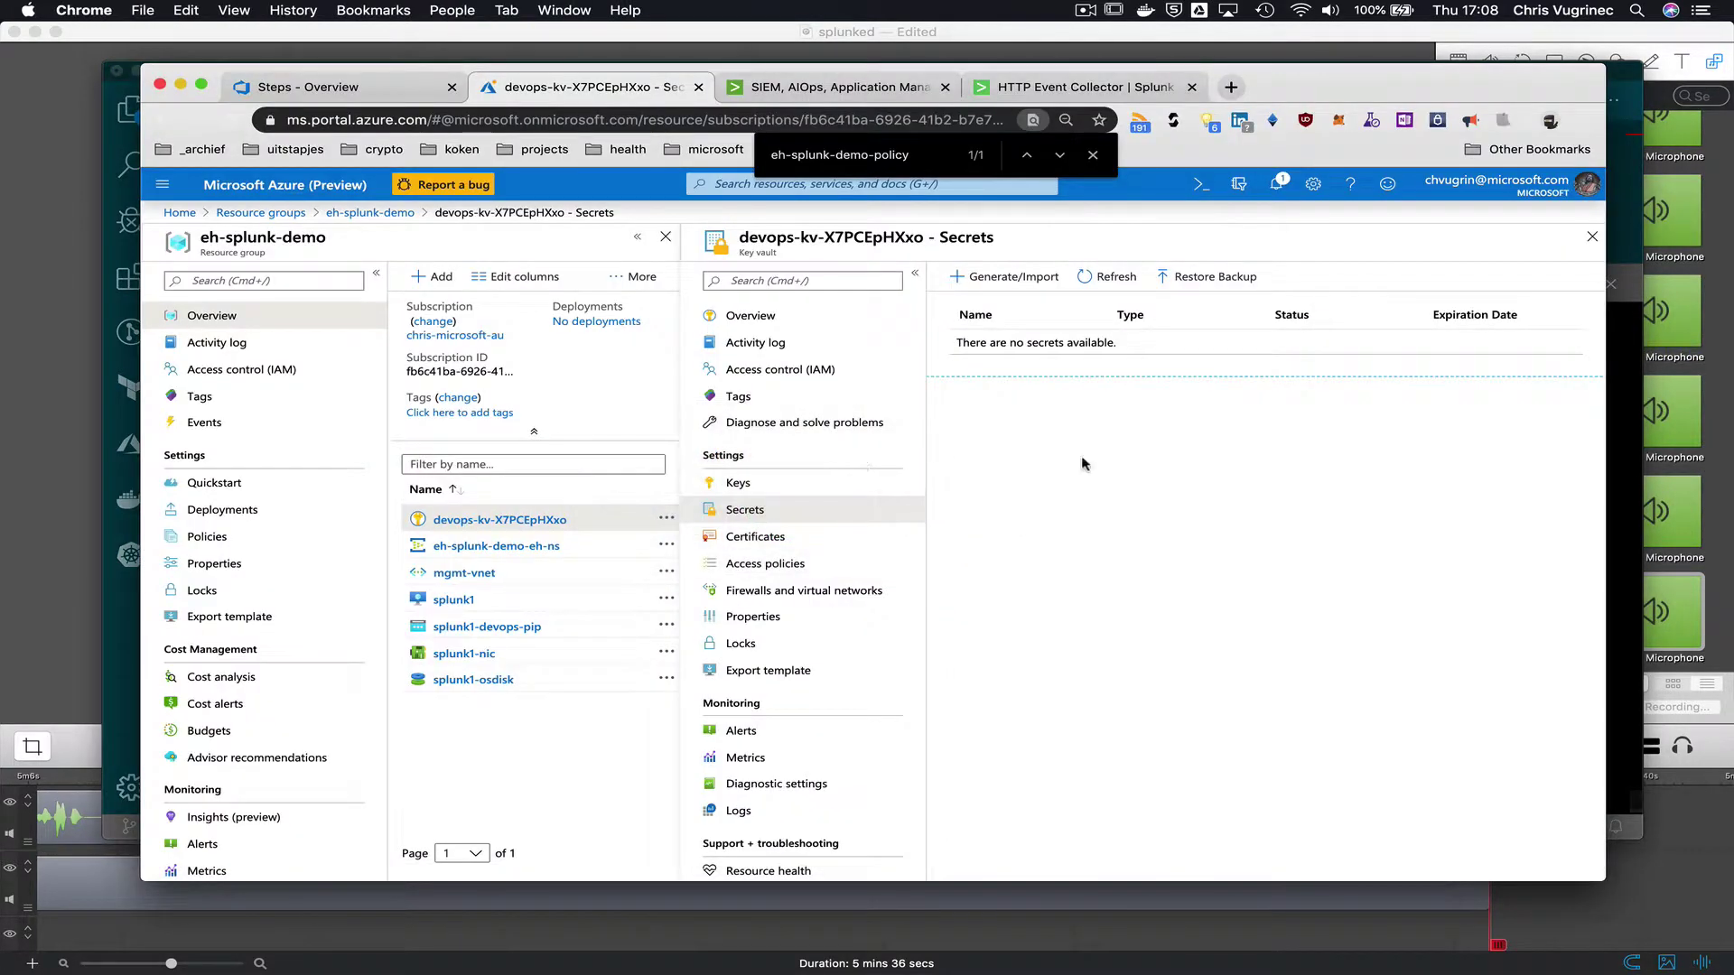
- Refresh the vault's Secrets list and reveal the current value of the splunk-token secret
click(1112, 277)
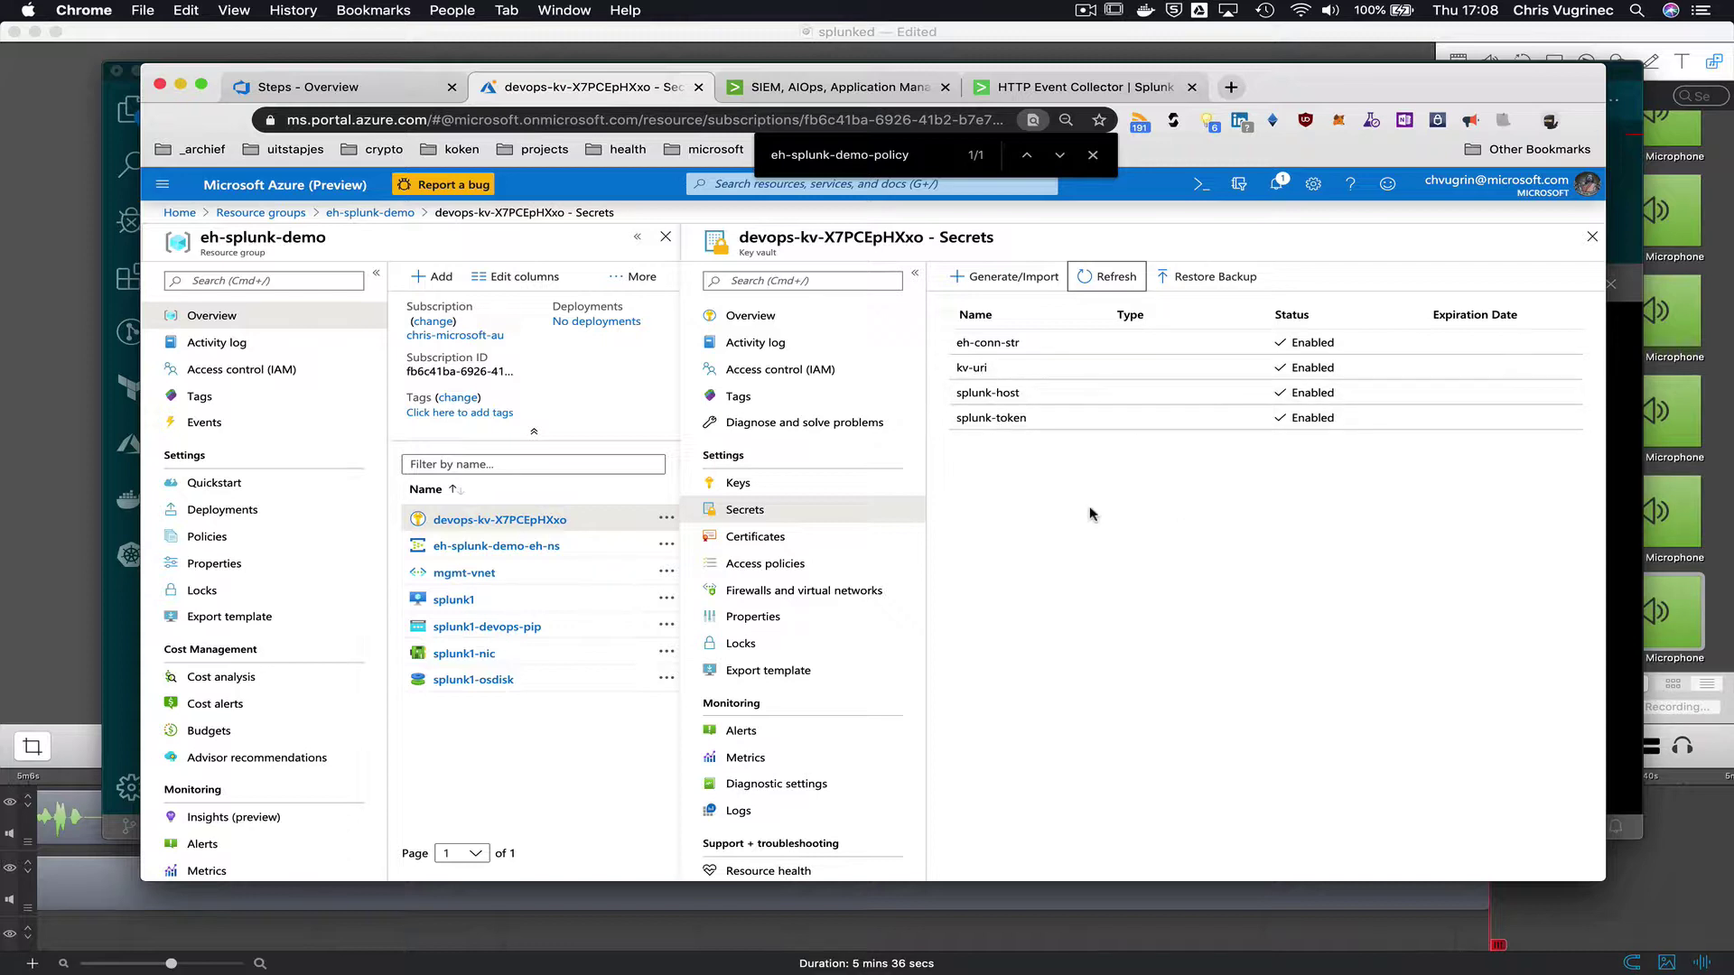
click(1002, 420)
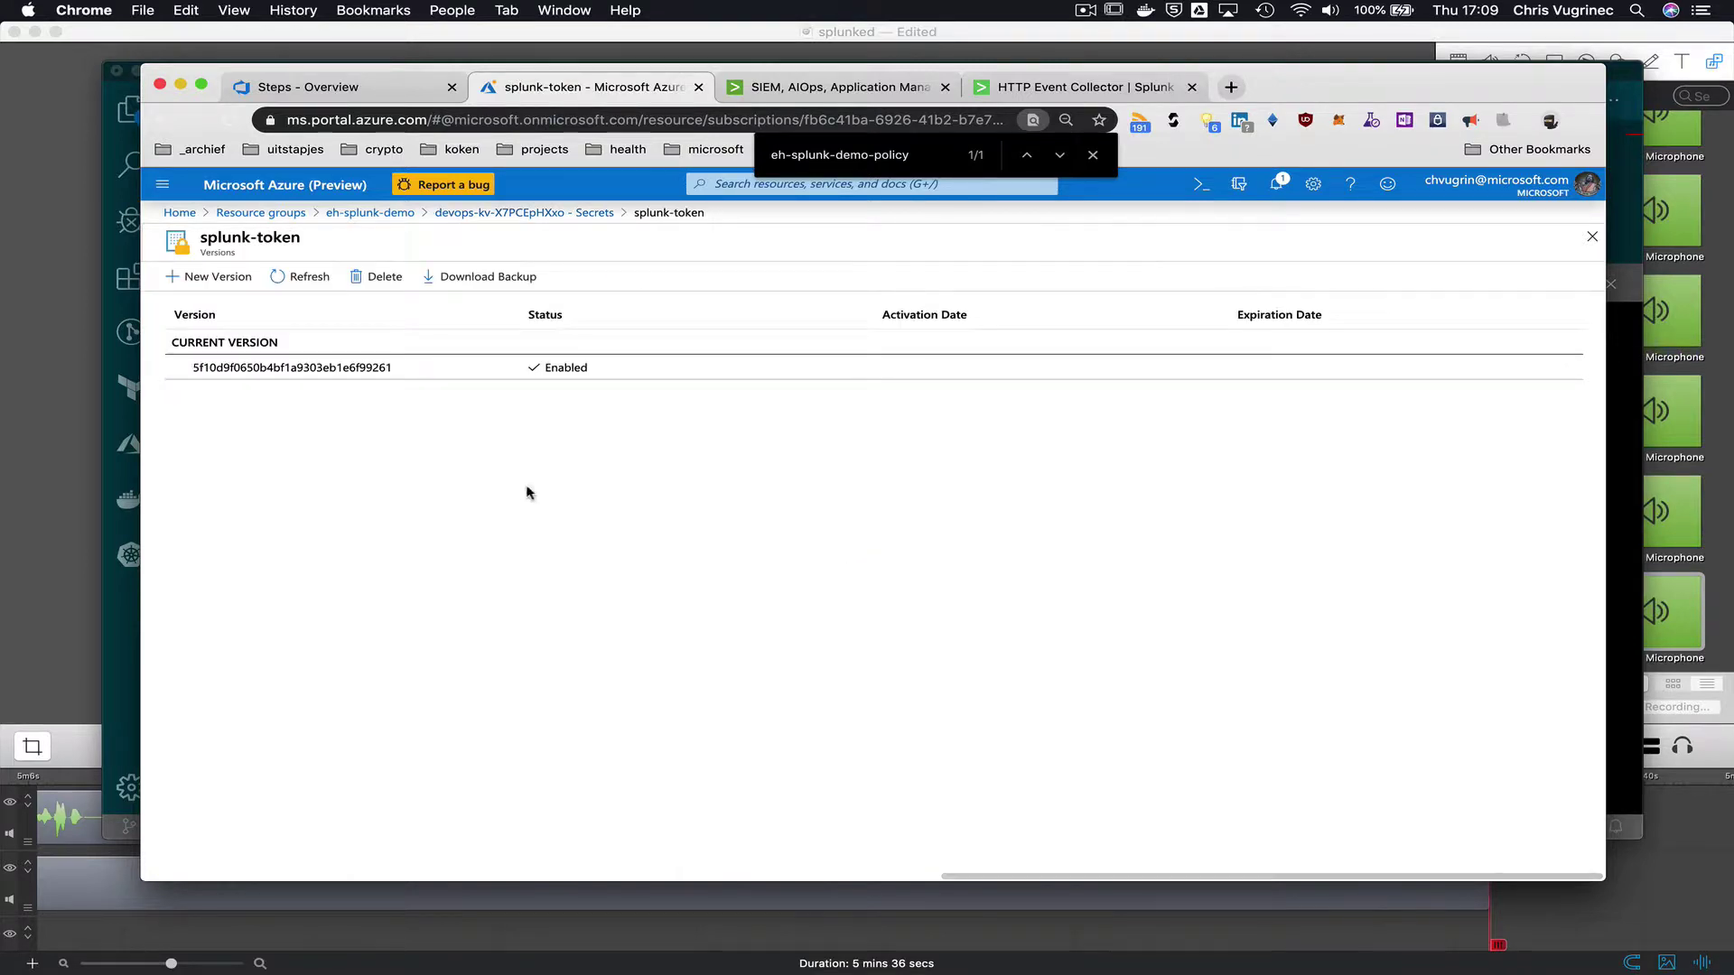
click(294, 370)
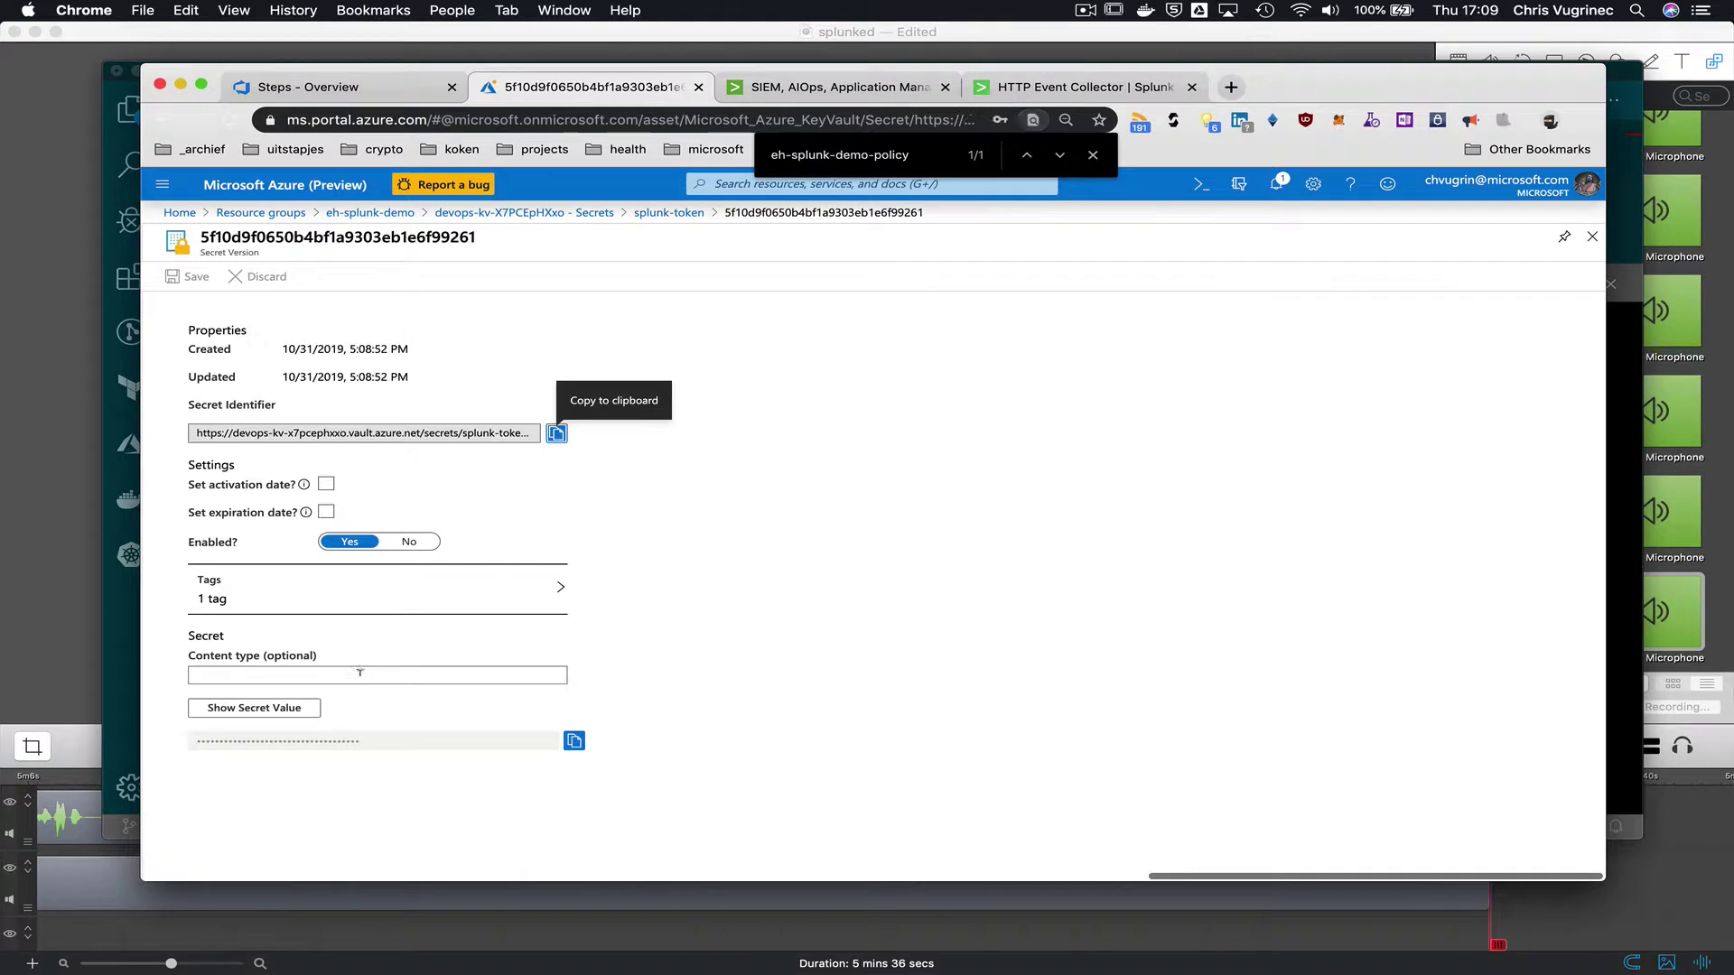
click(298, 710)
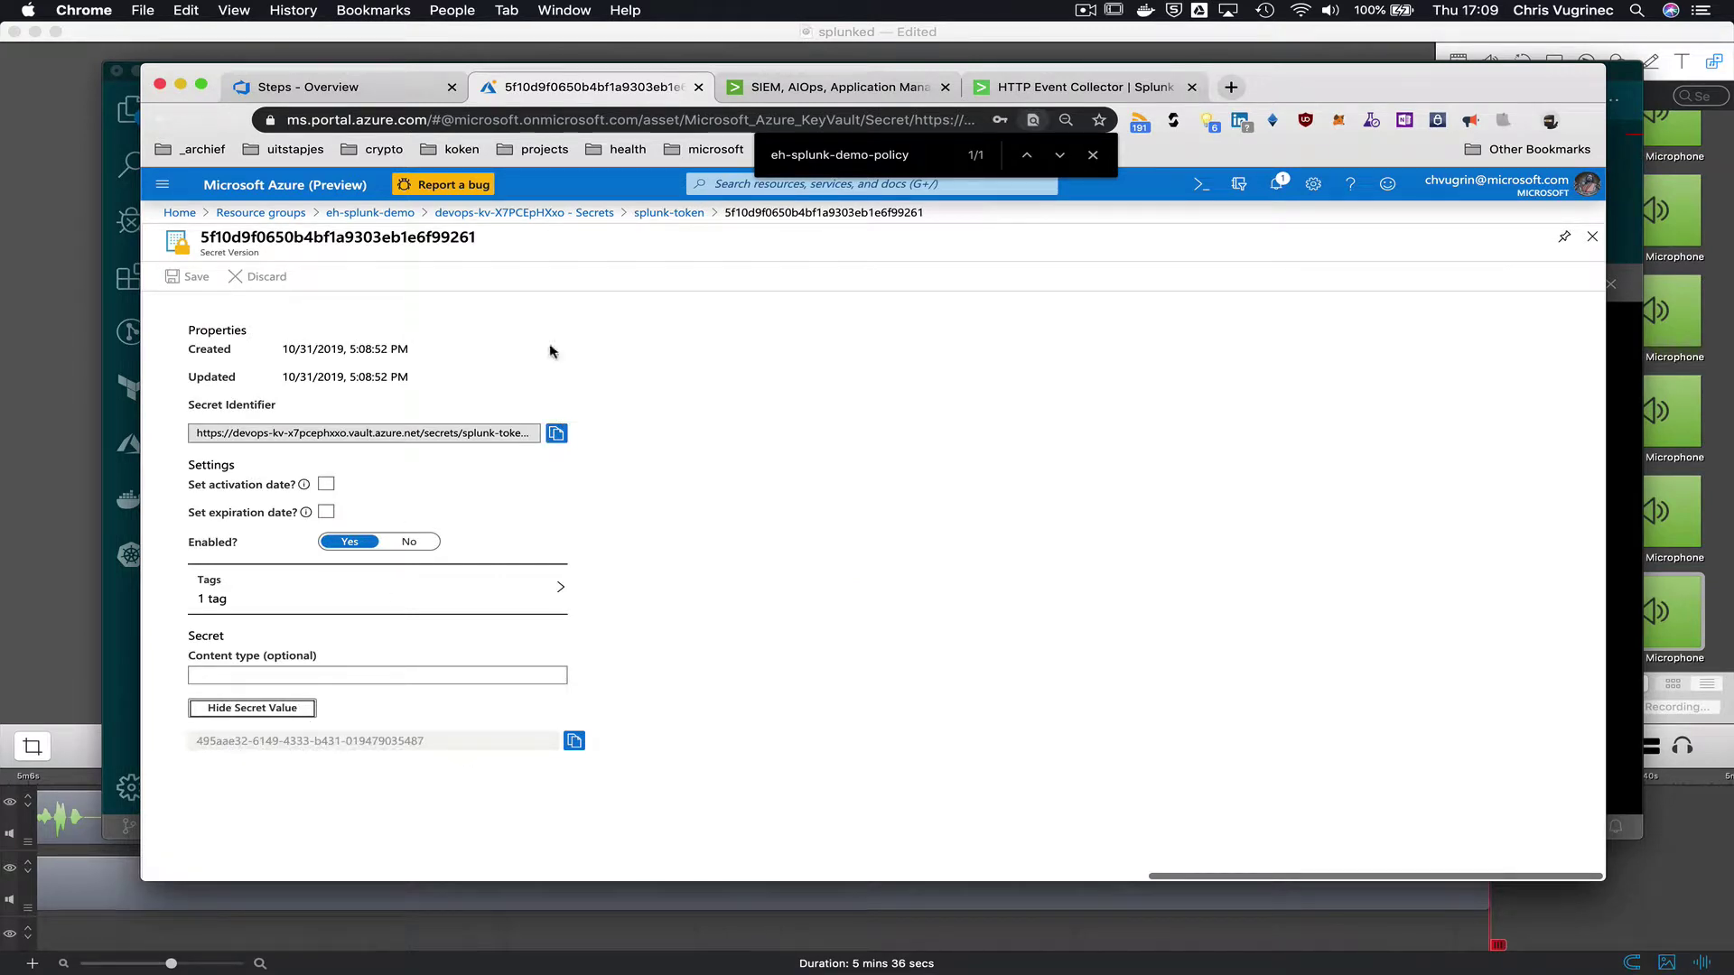
click(1088, 11)
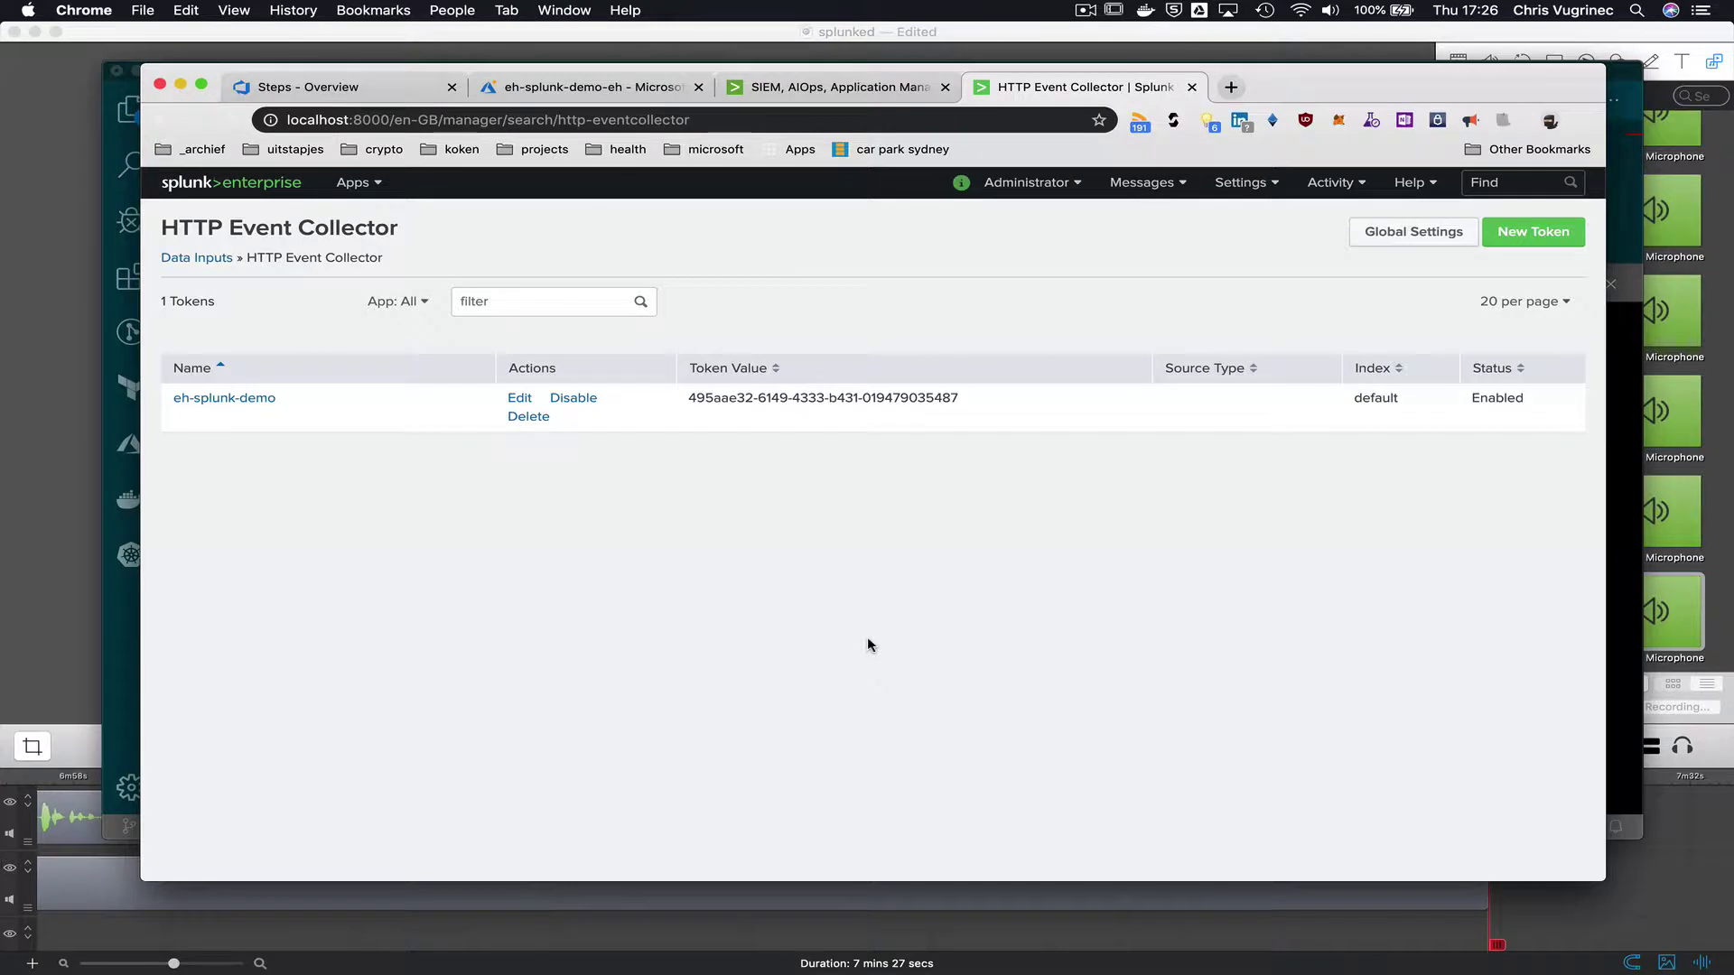
key(super+Tab)
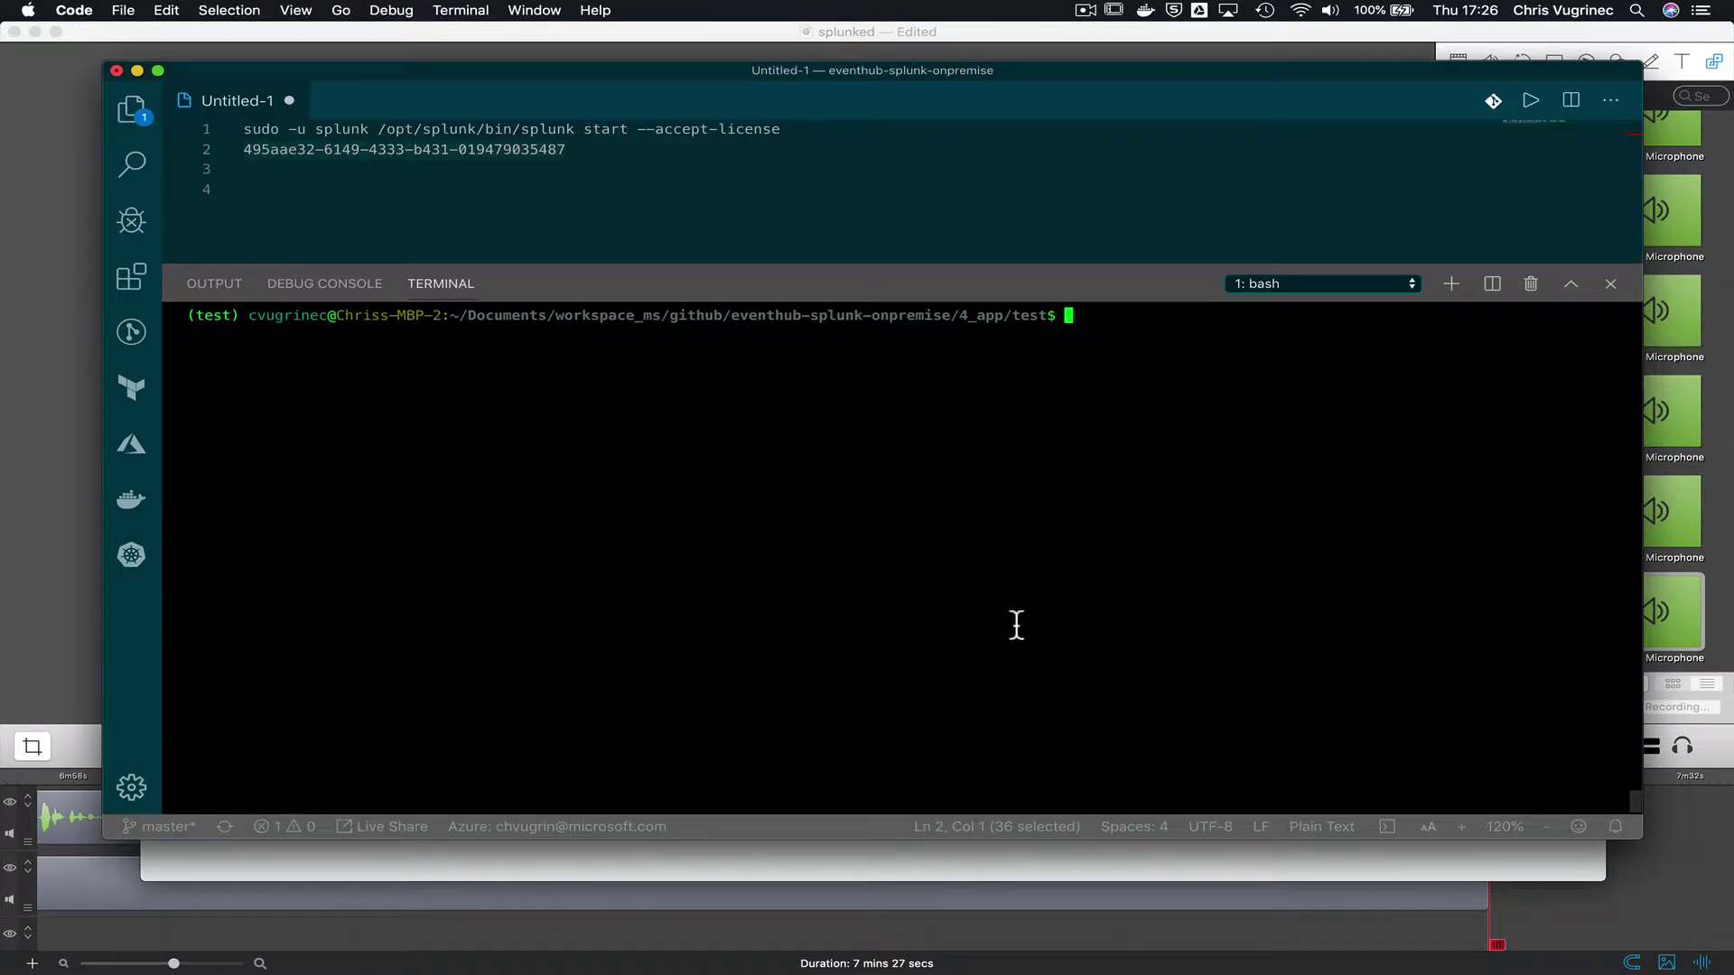
text(l)
key(BackSpace)
text(ll)
key(Return)
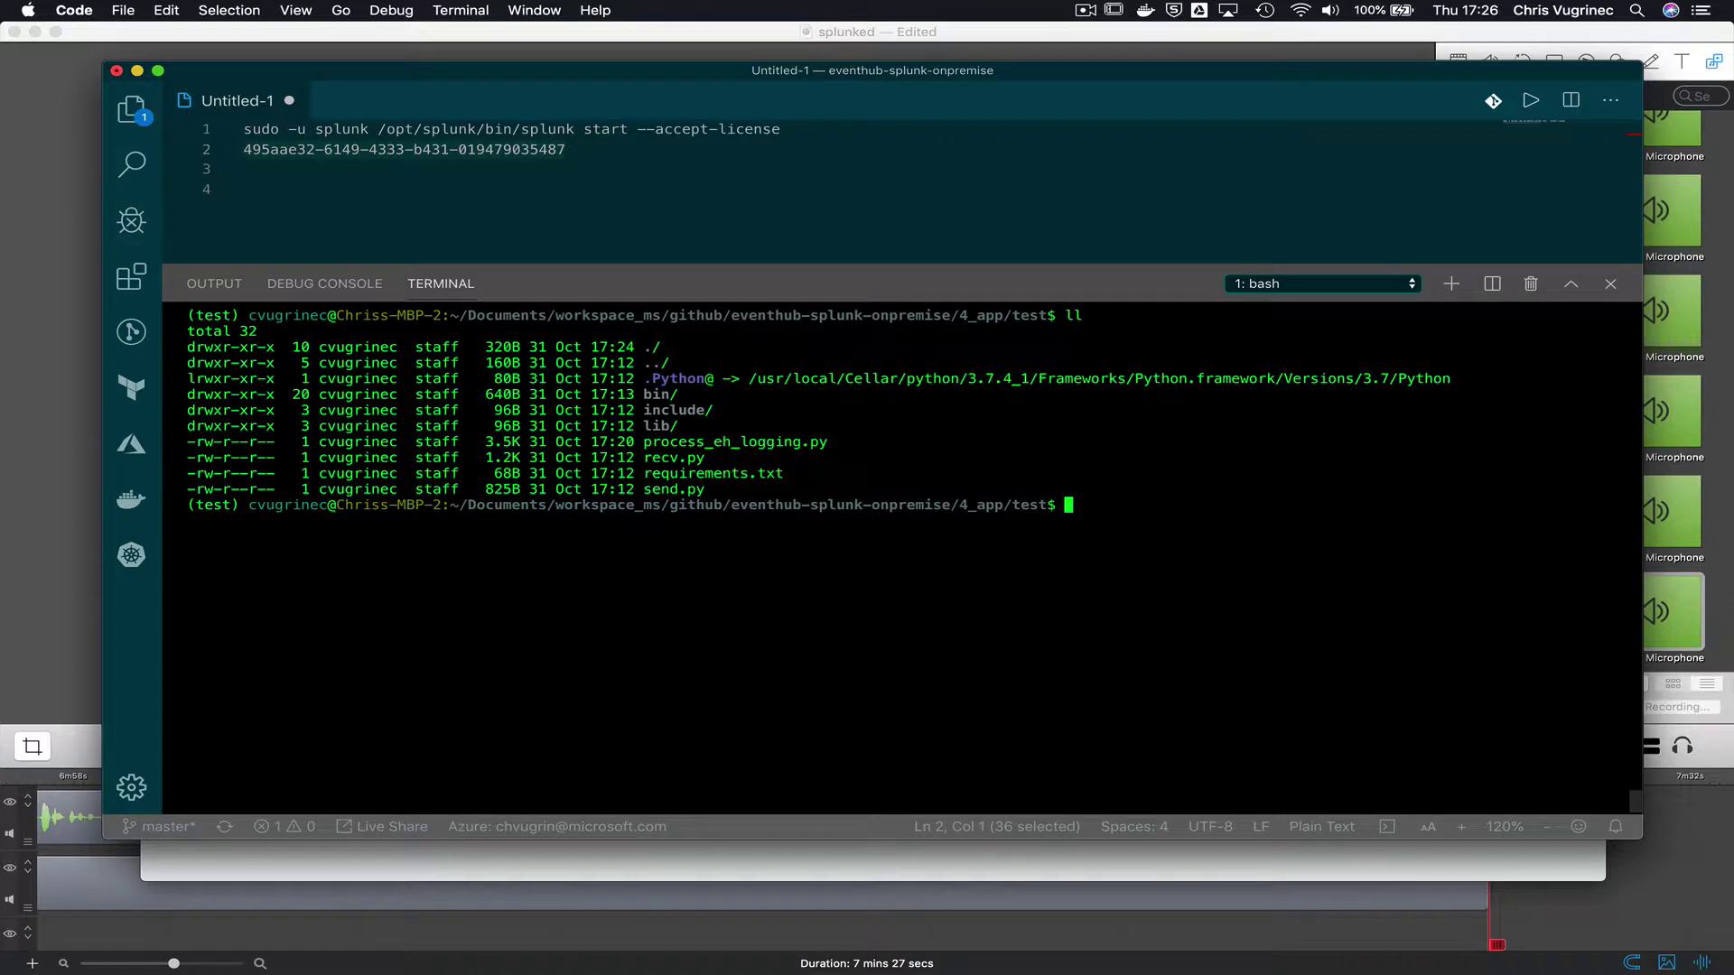
text(vi p)
key(Tab)
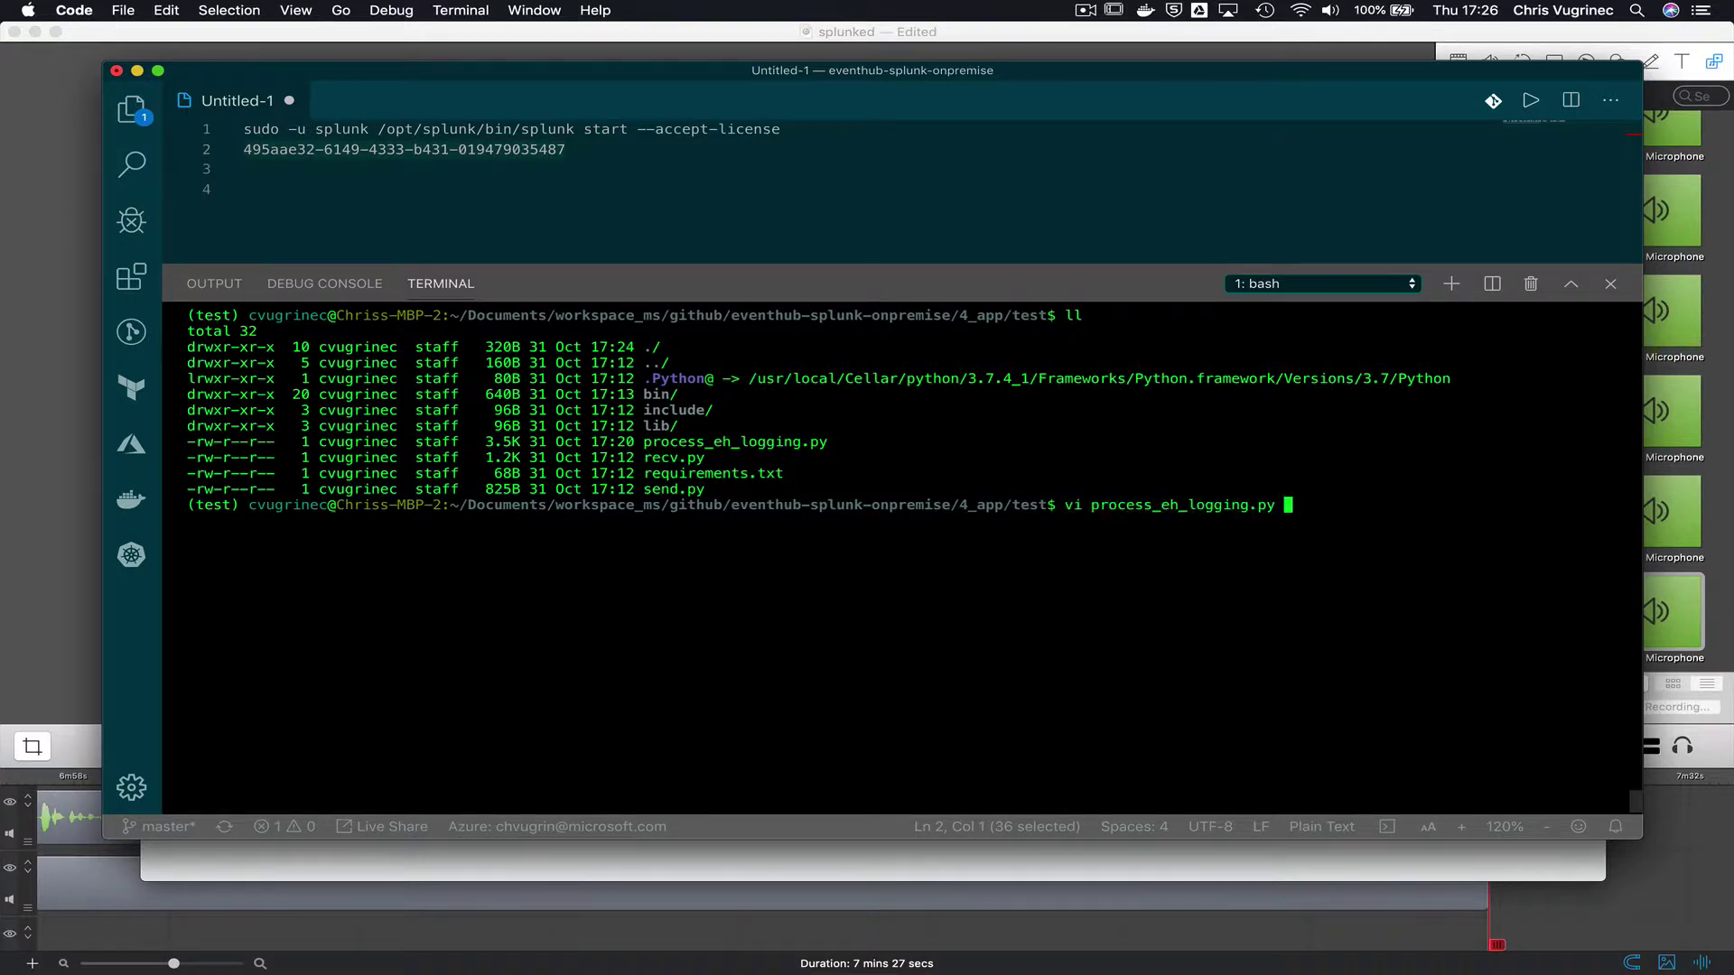
key(Return)
key(Down)
key(Down)
key(Down)
key(Down)
key(Down)
key(Down)
key(Down)
key(Down)
key(Down)
key(Down)
key(Down)
key(Down)
key(Down)
key(Down)
key(Down)
key(Down)
key(Down)
key(Down)
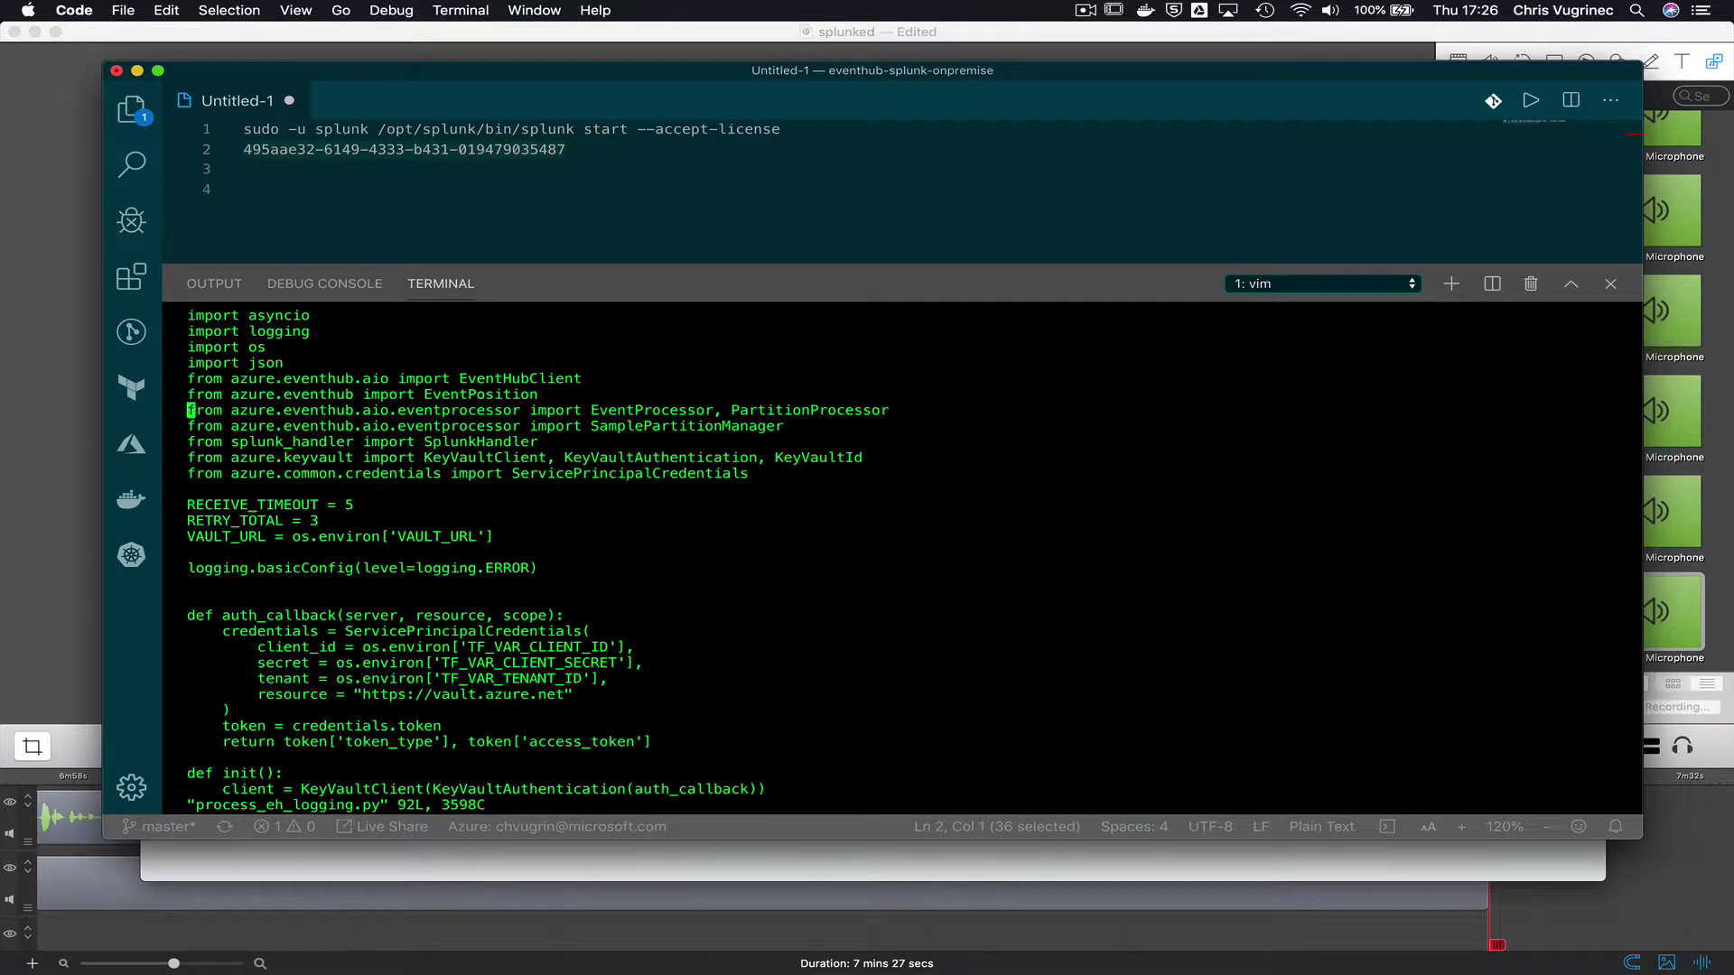
key(Down)
key(Down)
key(Down)
key(Down)
key(Down)
key(Down)
key(Down)
key(Down)
key(Down)
key(Down)
key(Down)
key(Down)
key(Down)
key(Down)
key(Down)
key(Down)
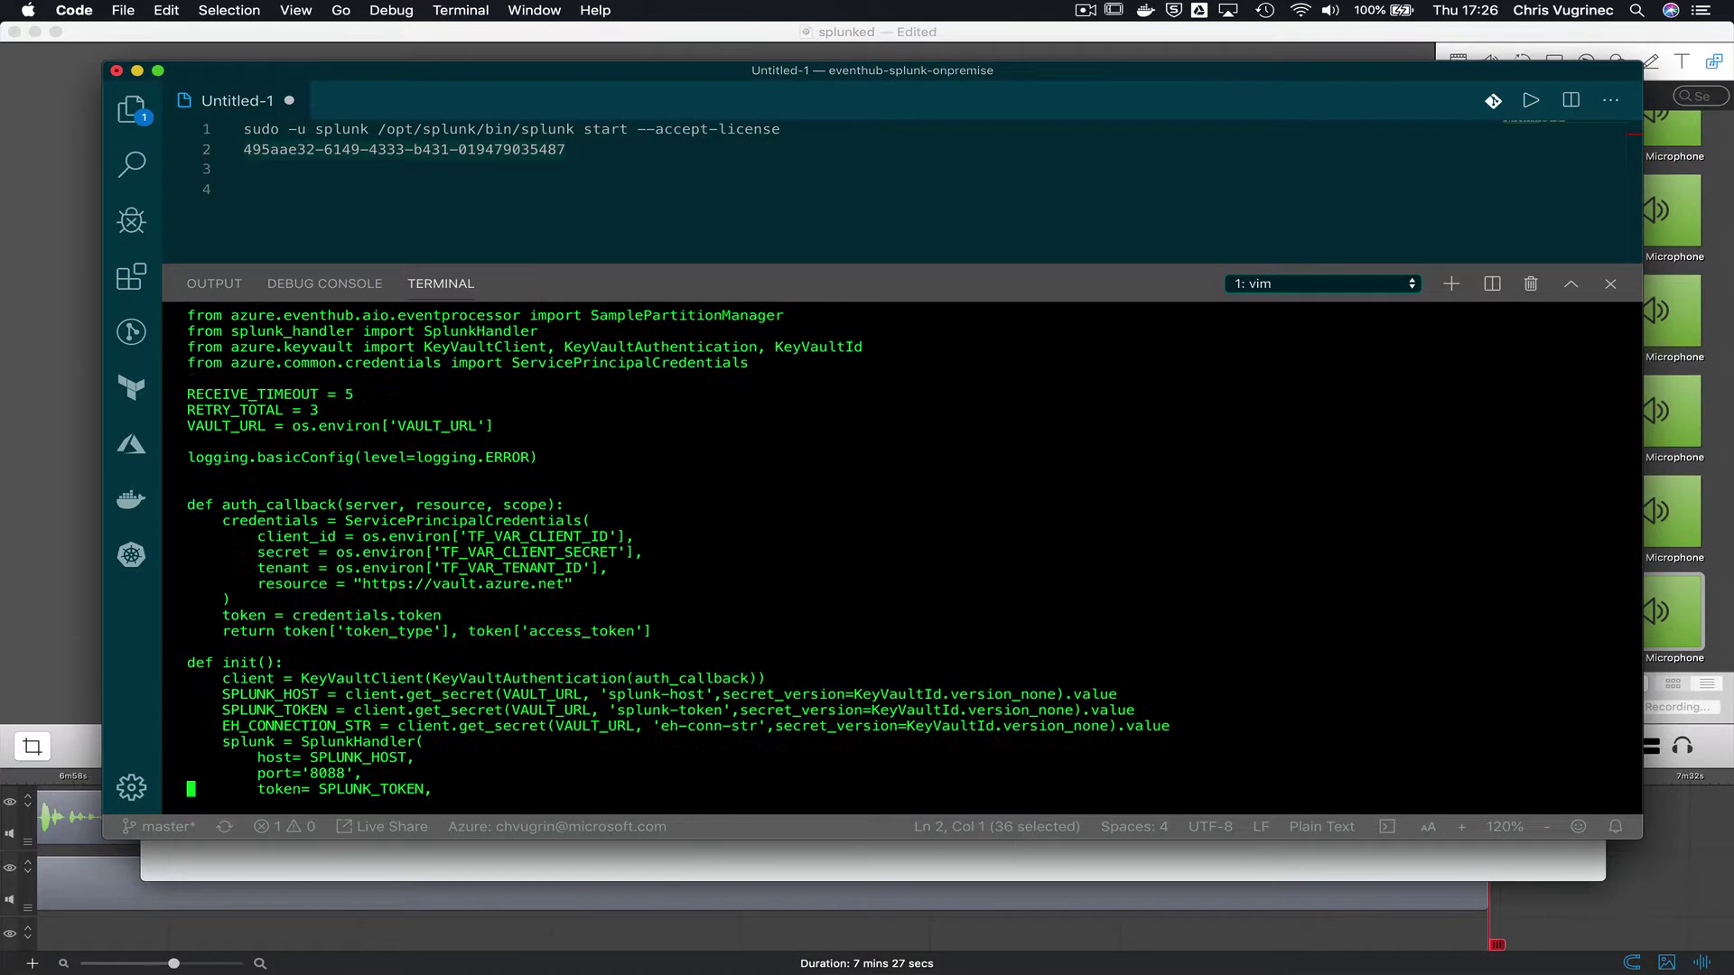
key(Down)
key(Up)
key(Up)
key(Up)
key(Down)
key(Down)
key(Down)
key(Down)
key(Down)
key(Down)
key(Down)
key(Down)
key(Down)
key(Up)
key(Up)
key(Up)
key(Up)
key(Up)
key(Up)
key(Up)
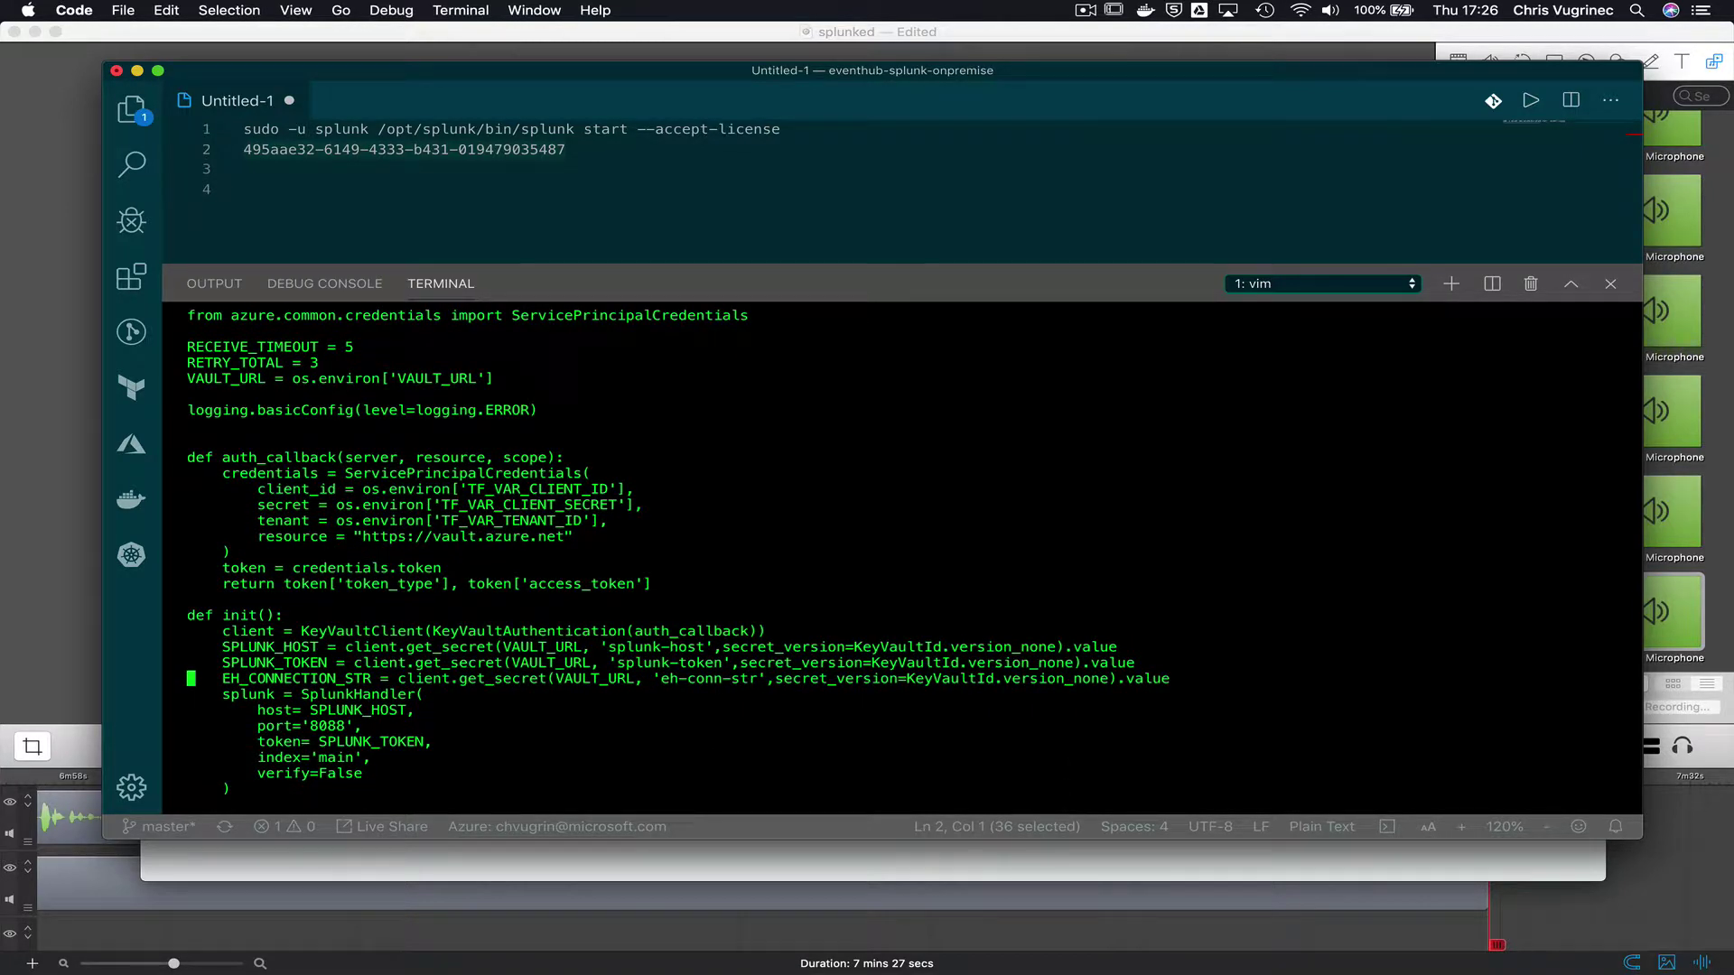
key(Down)
key(Down)
key(Up)
key(Up)
key(Up)
key(Up)
key(Up)
key(Up)
key(Up)
key(Up)
key(Up)
key(Up)
key(Up)
key(Up)
key(Up)
key(Up)
key($)
key(Left)
key(Left)
key(Left)
key(Left)
key(Left)
key(Left)
key(Left)
key(Down)
key(Up)
key(Up)
key(Up)
key(Up)
key(Up)
key(Up)
key(Up)
key(Up)
key(Up)
key(Up)
key(Up)
key(Up)
key(Up)
key(Up)
key(Up)
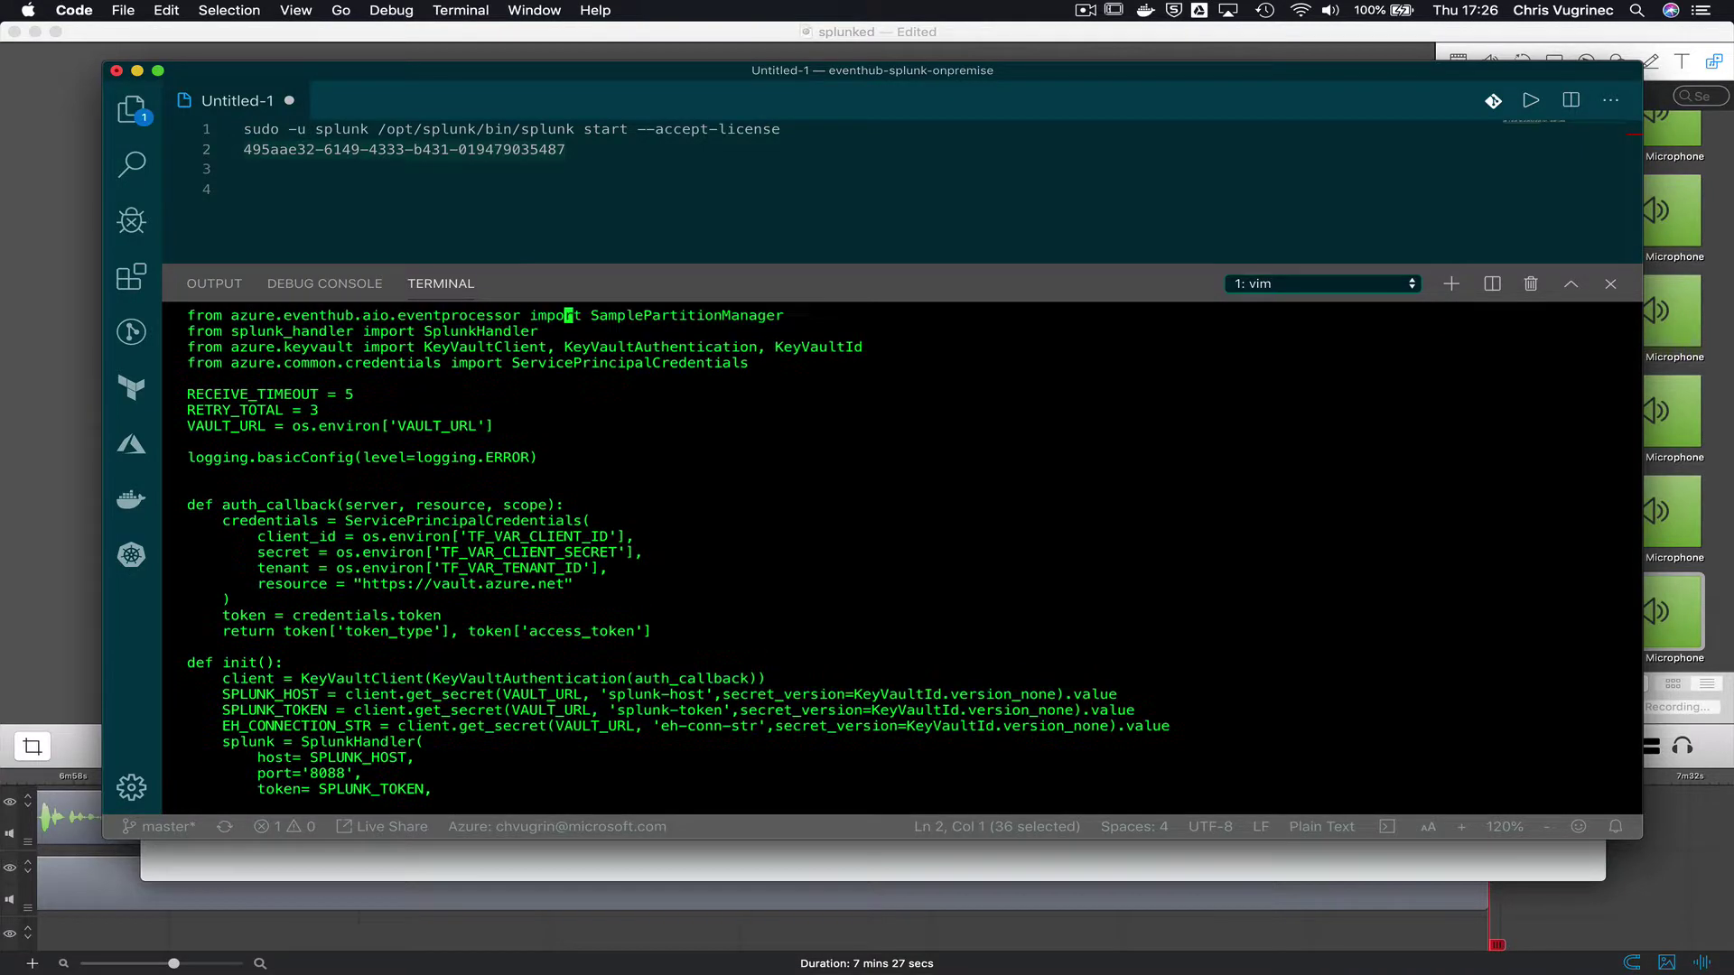
double_click(439, 430)
text(:q)
key(Return)
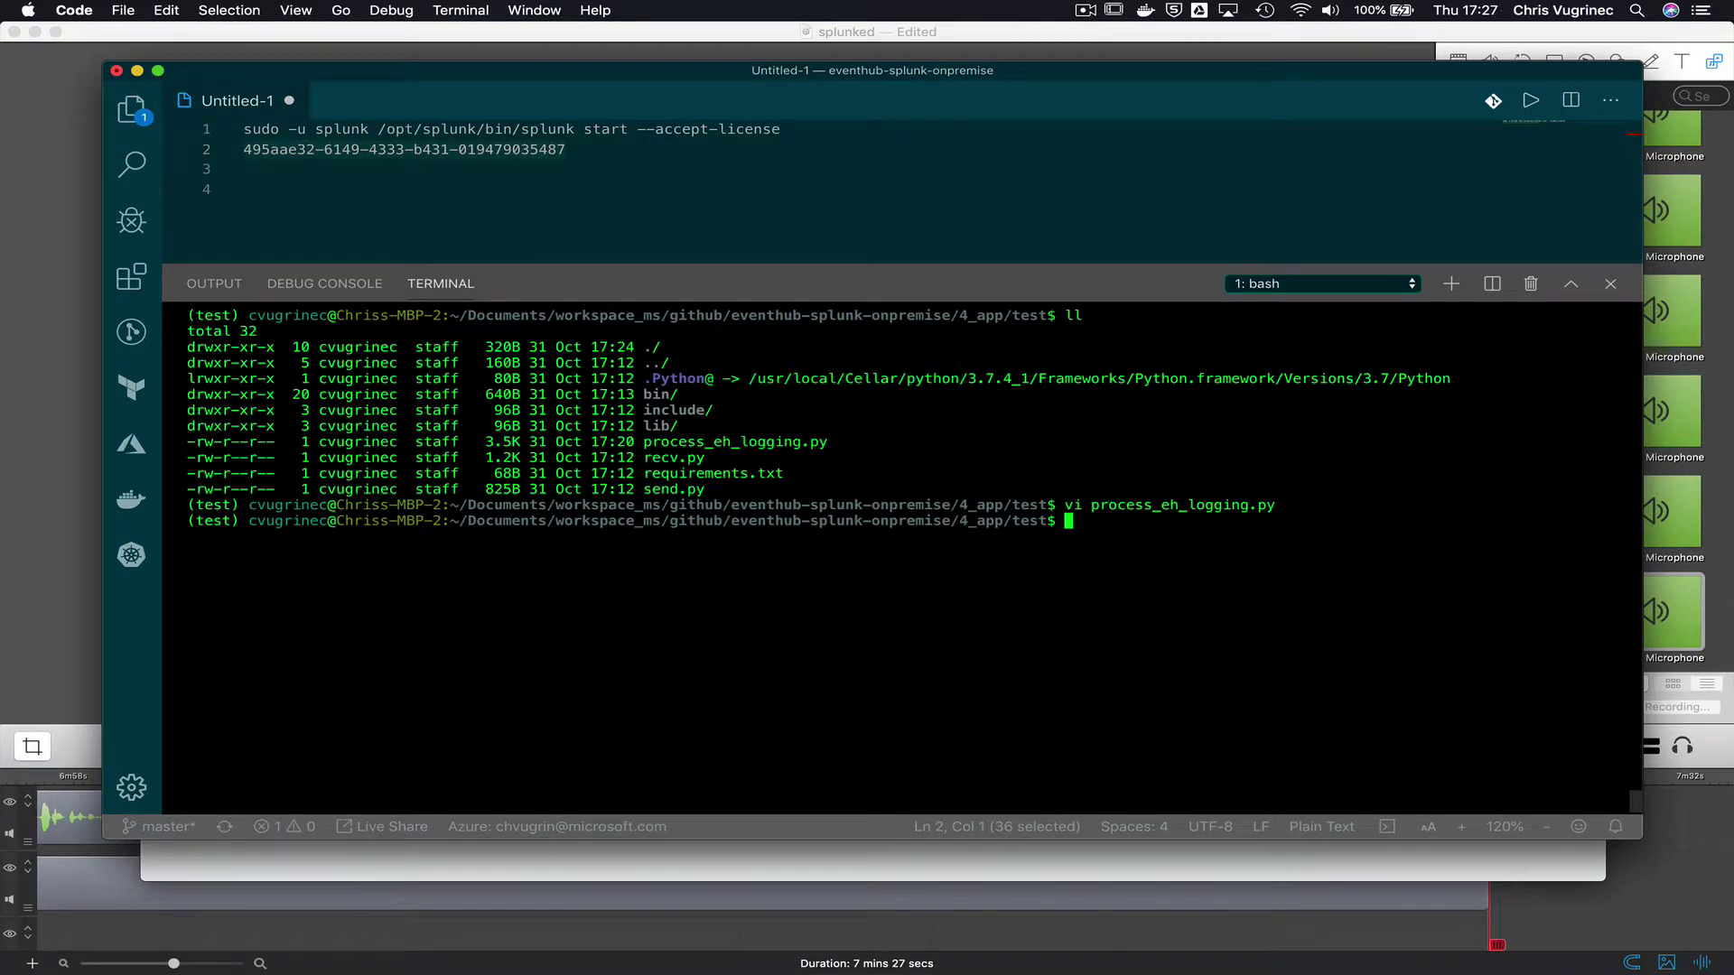
key(Up)
key(Up)
key(Up)
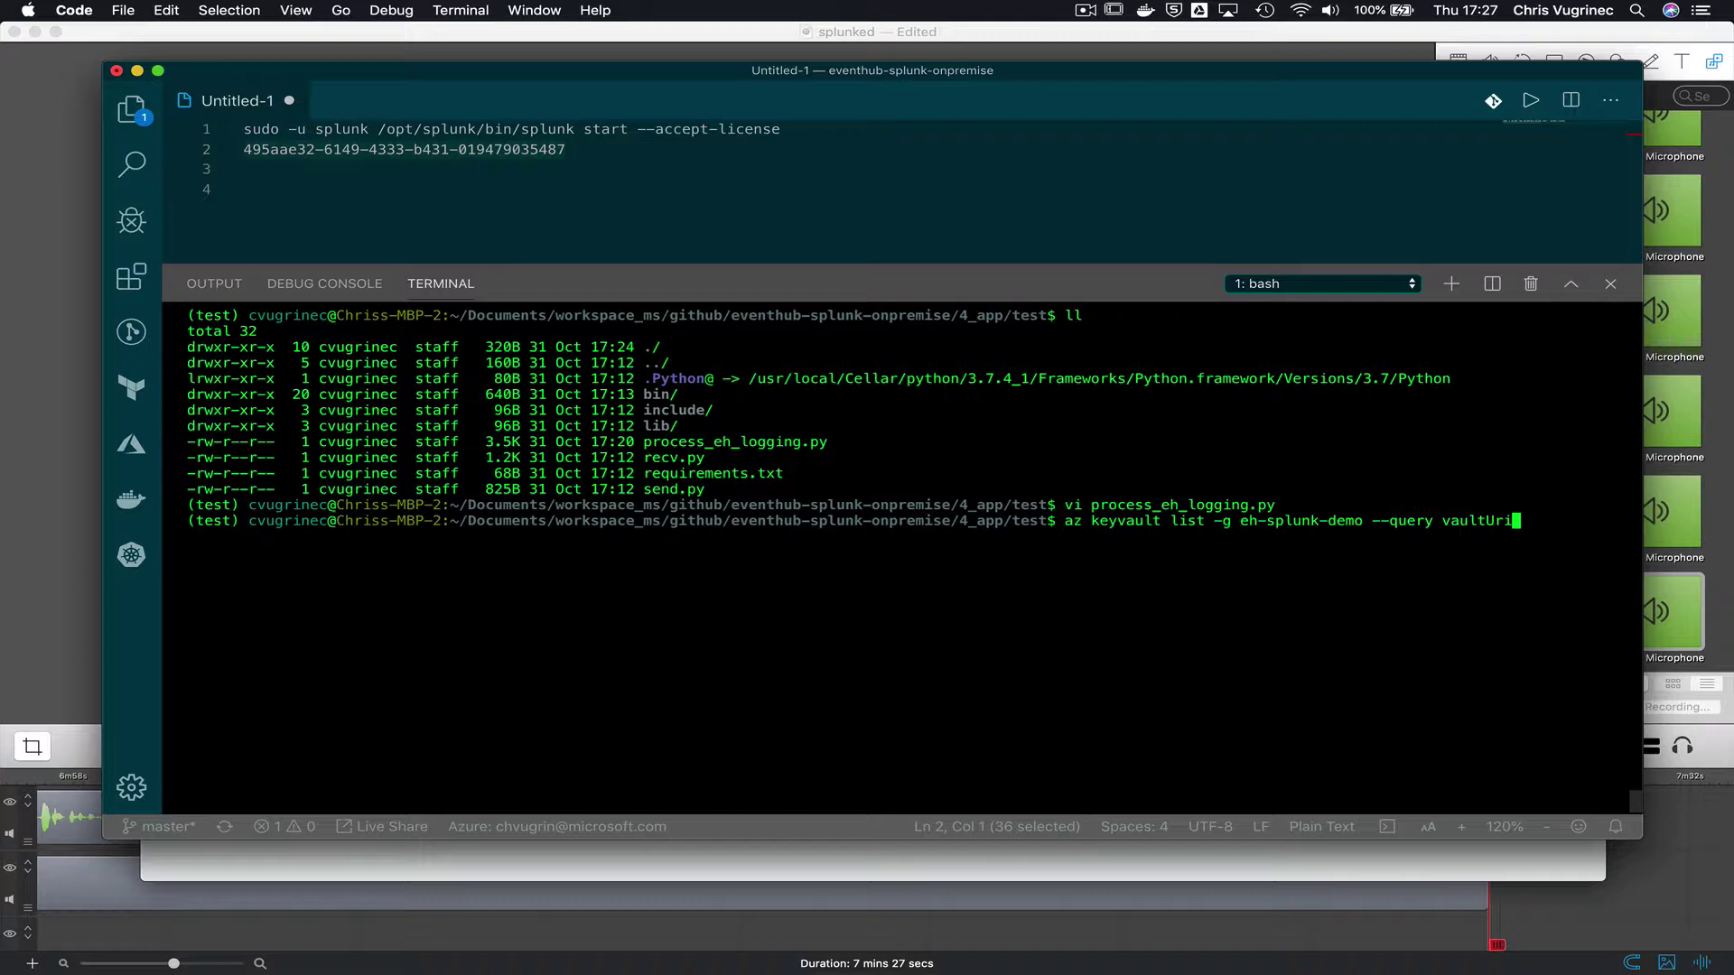
key(Return)
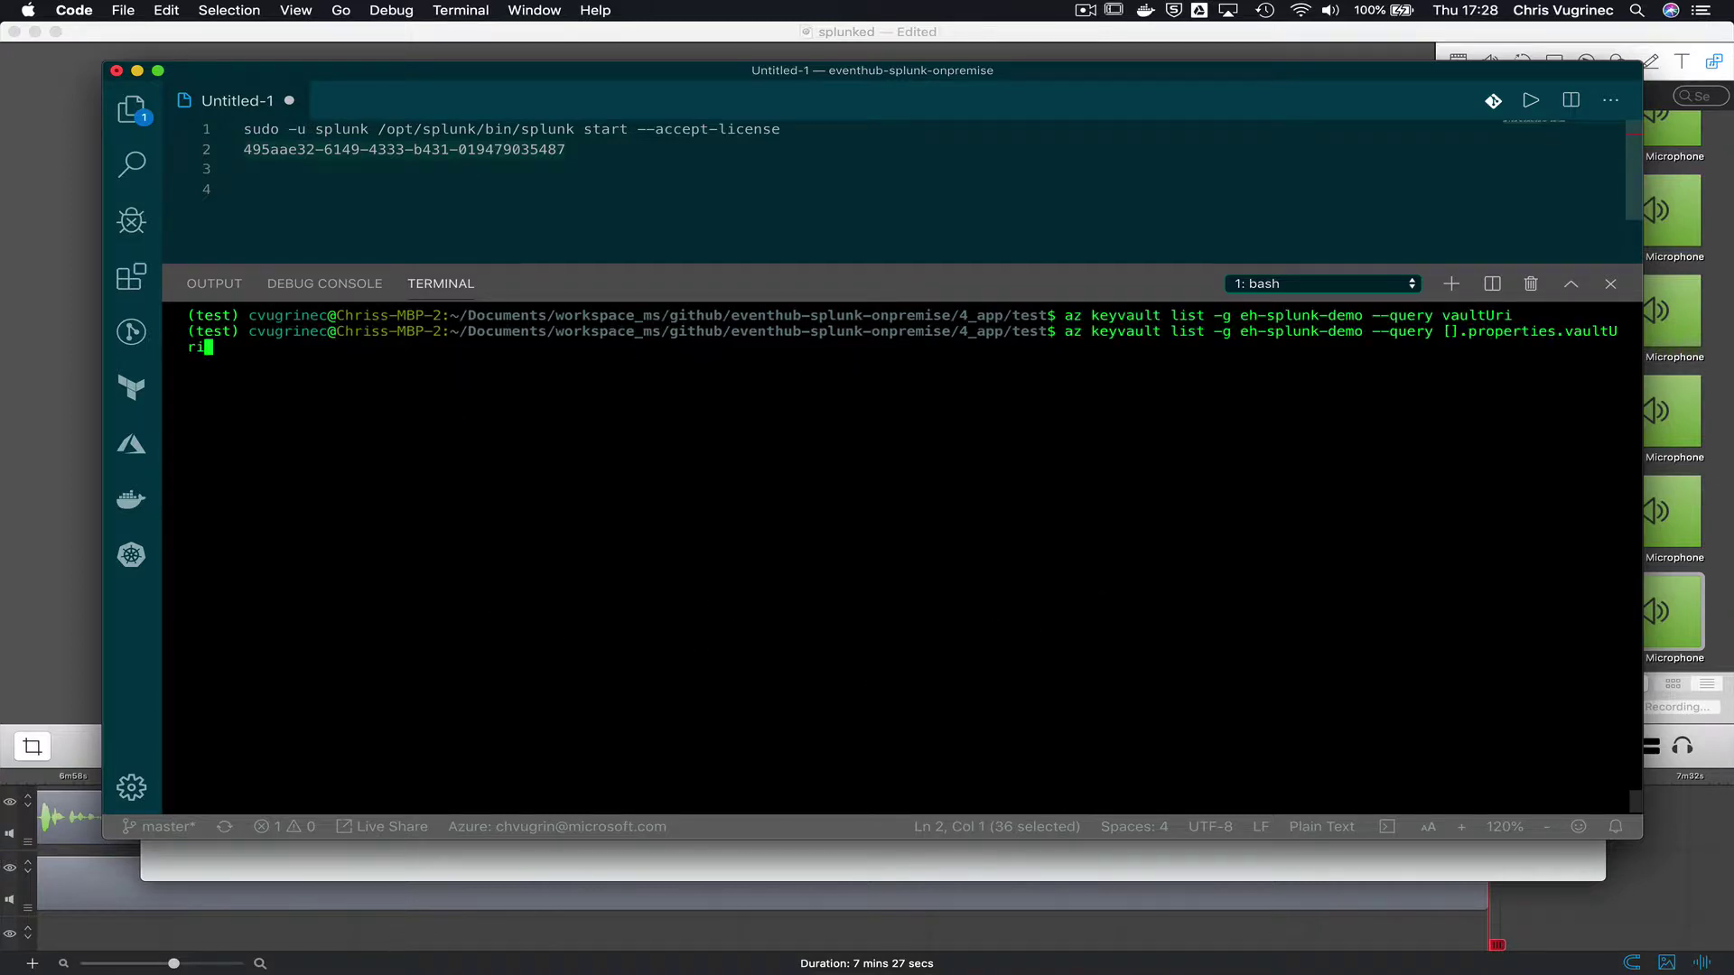
key(Return)
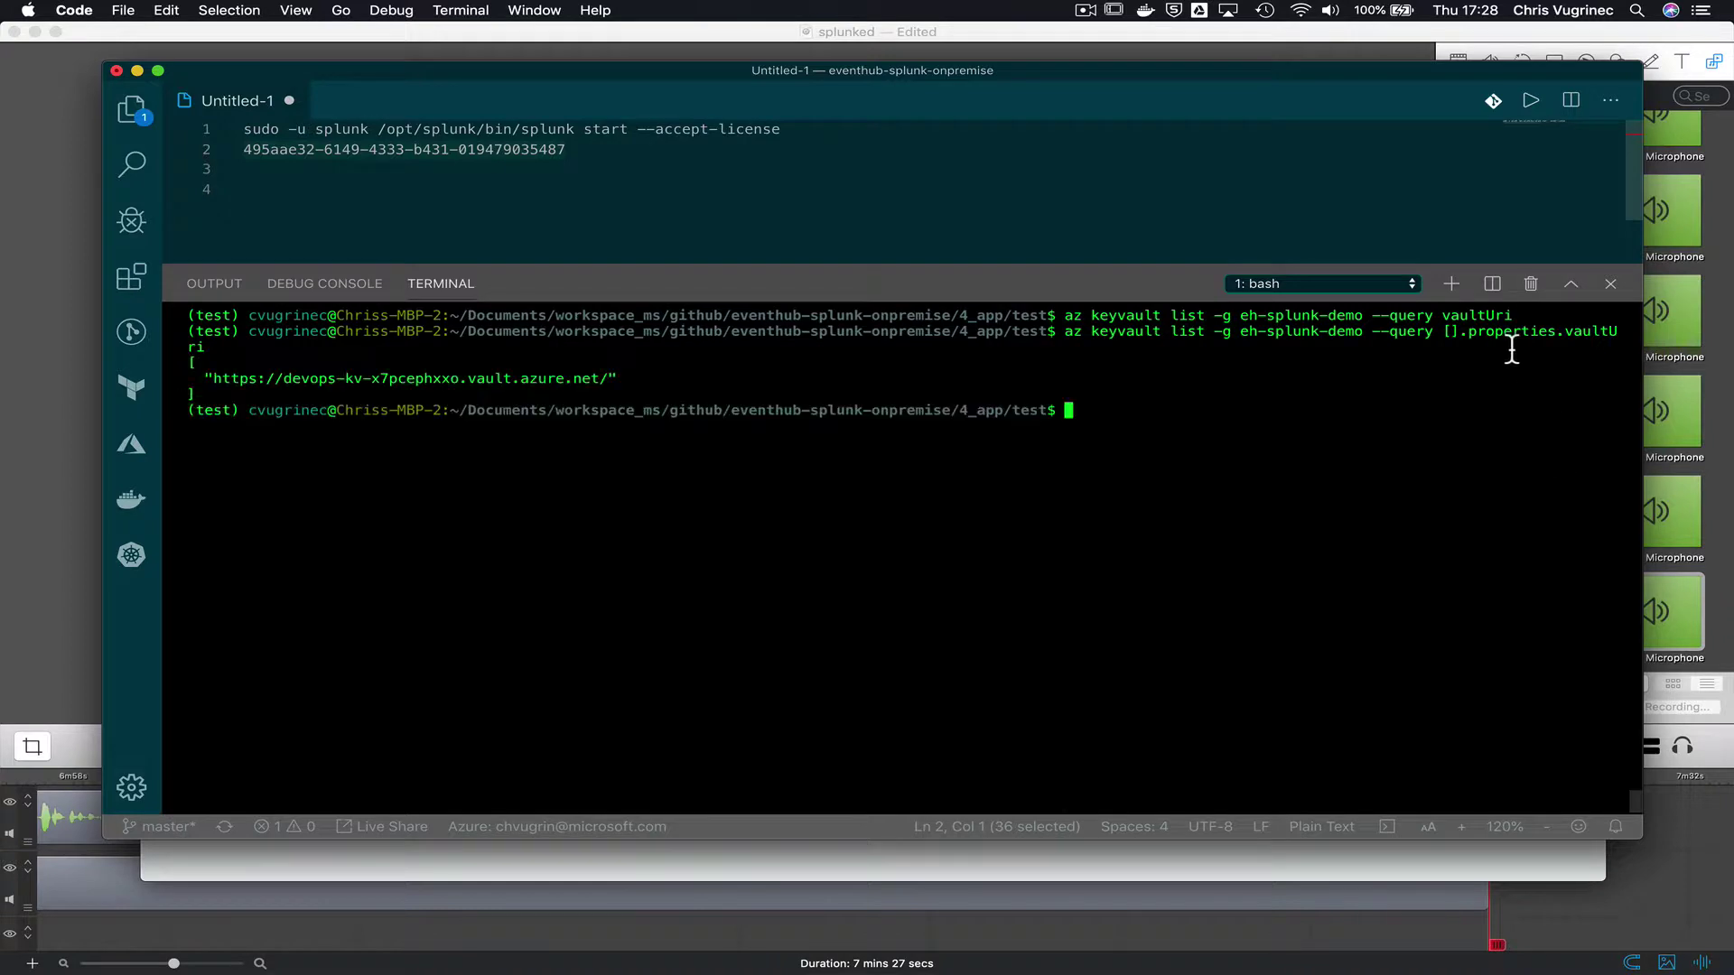
drag(212, 384, 610, 377)
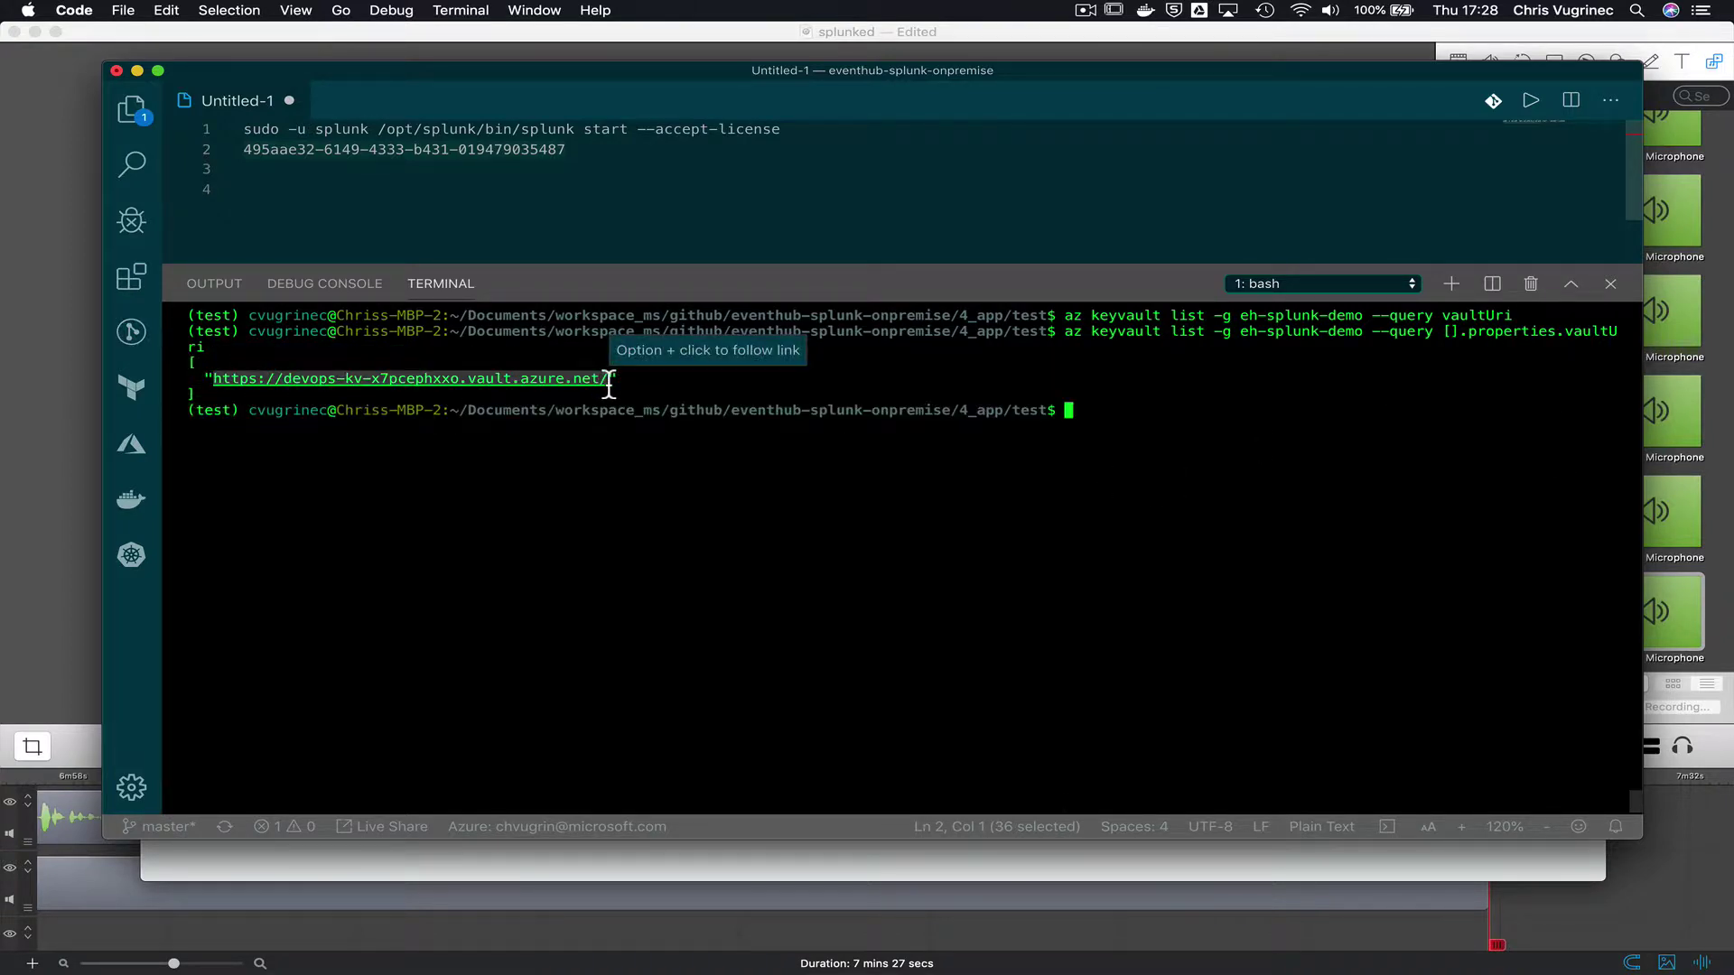
text(export V)
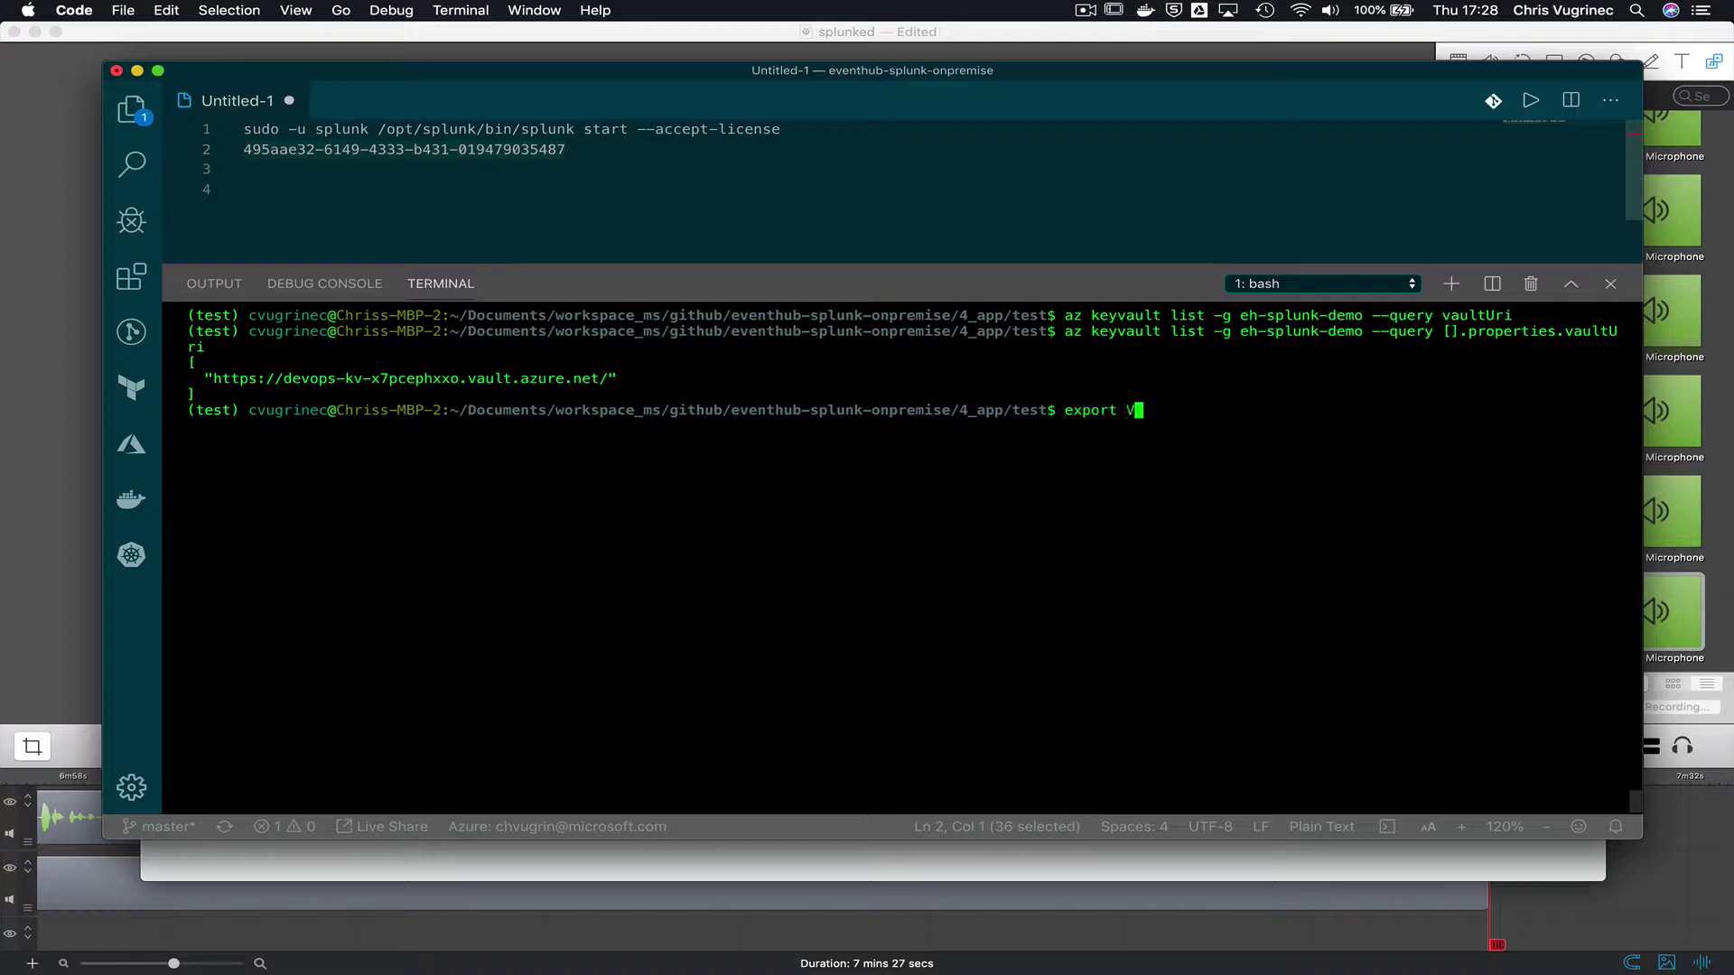
text(AULT_URL=vaultUri)
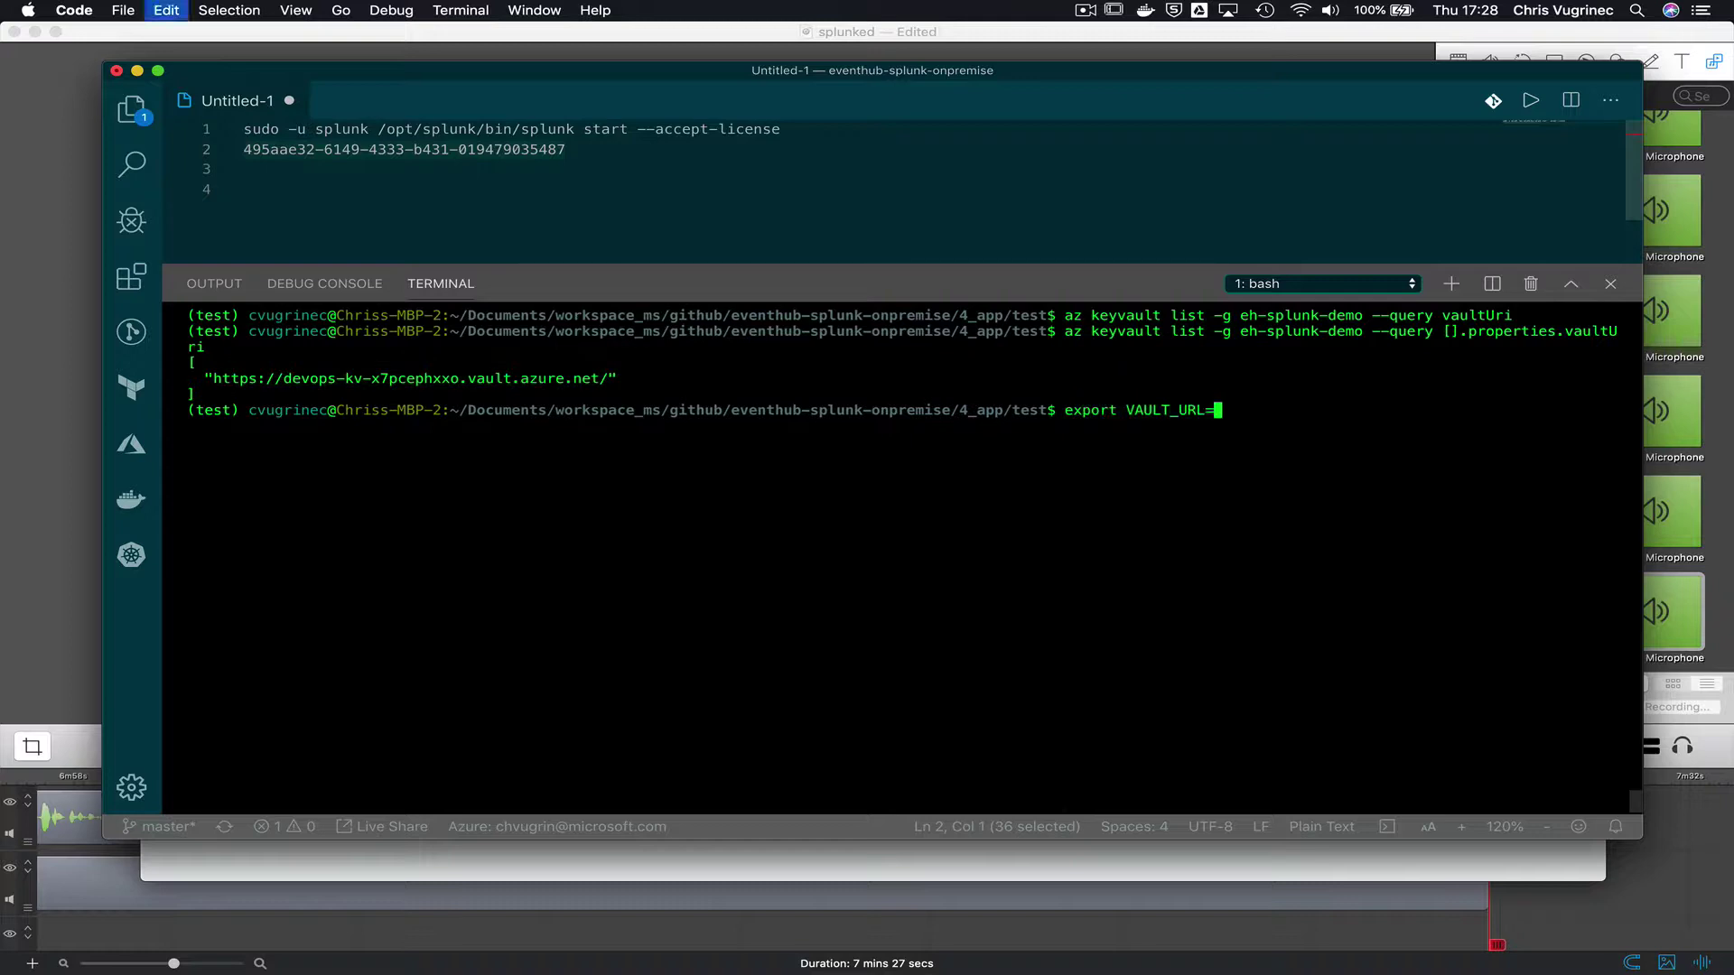
key(BackSpace)
key(BackSpace)
key(BackSpace)
key(BackSpace)
key(BackSpace)
key(BackSpace)
key(BackSpace)
key(BackSpace)
double_click(405, 379)
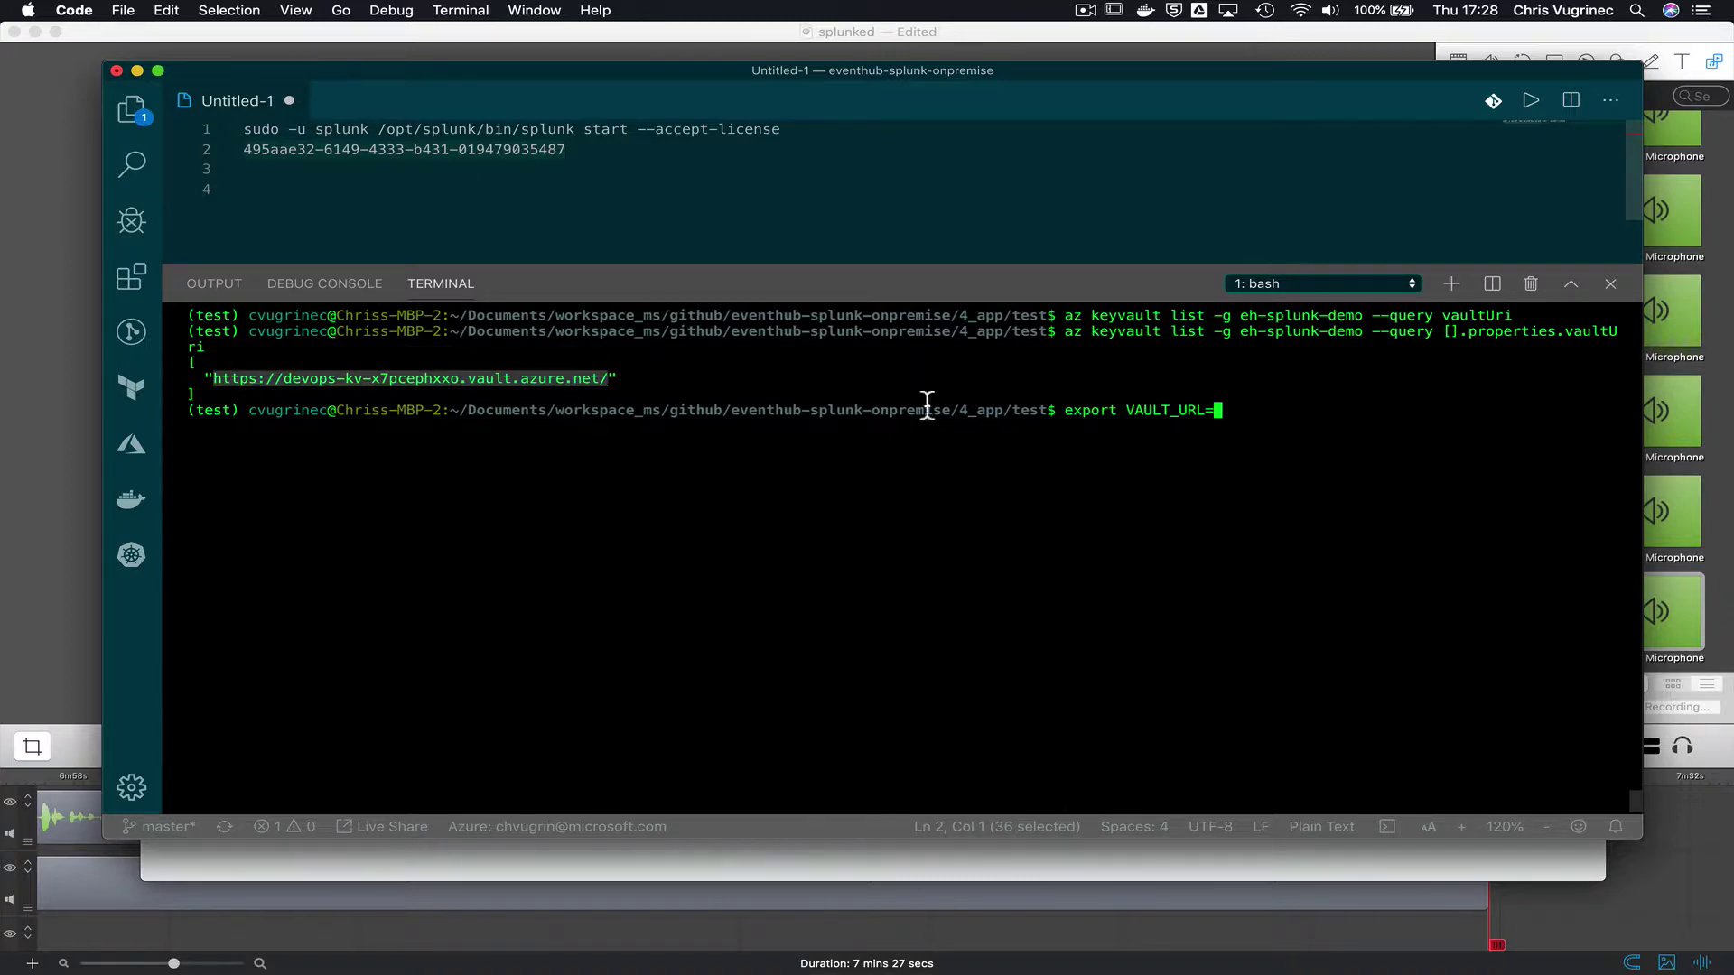
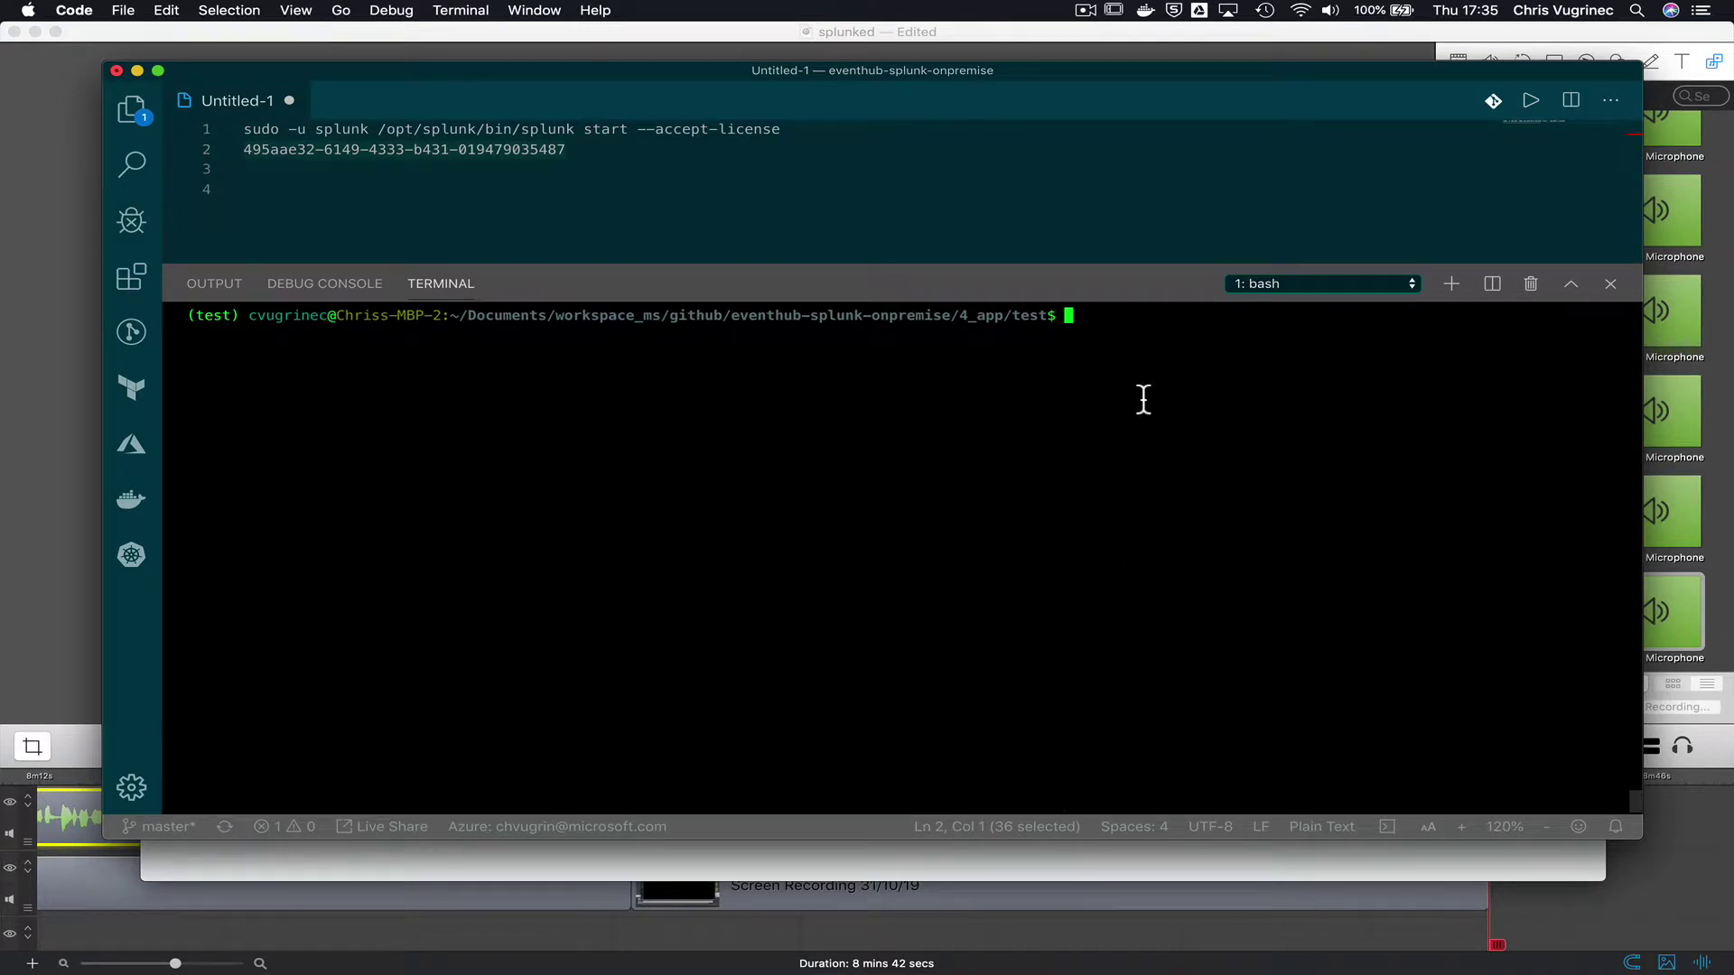
- List the TF_VAR variables with set | grep -i TF_VAR and paste them into Untitled-1
text(clear)
key(Return)
text(set | grep -i TF_VAR)
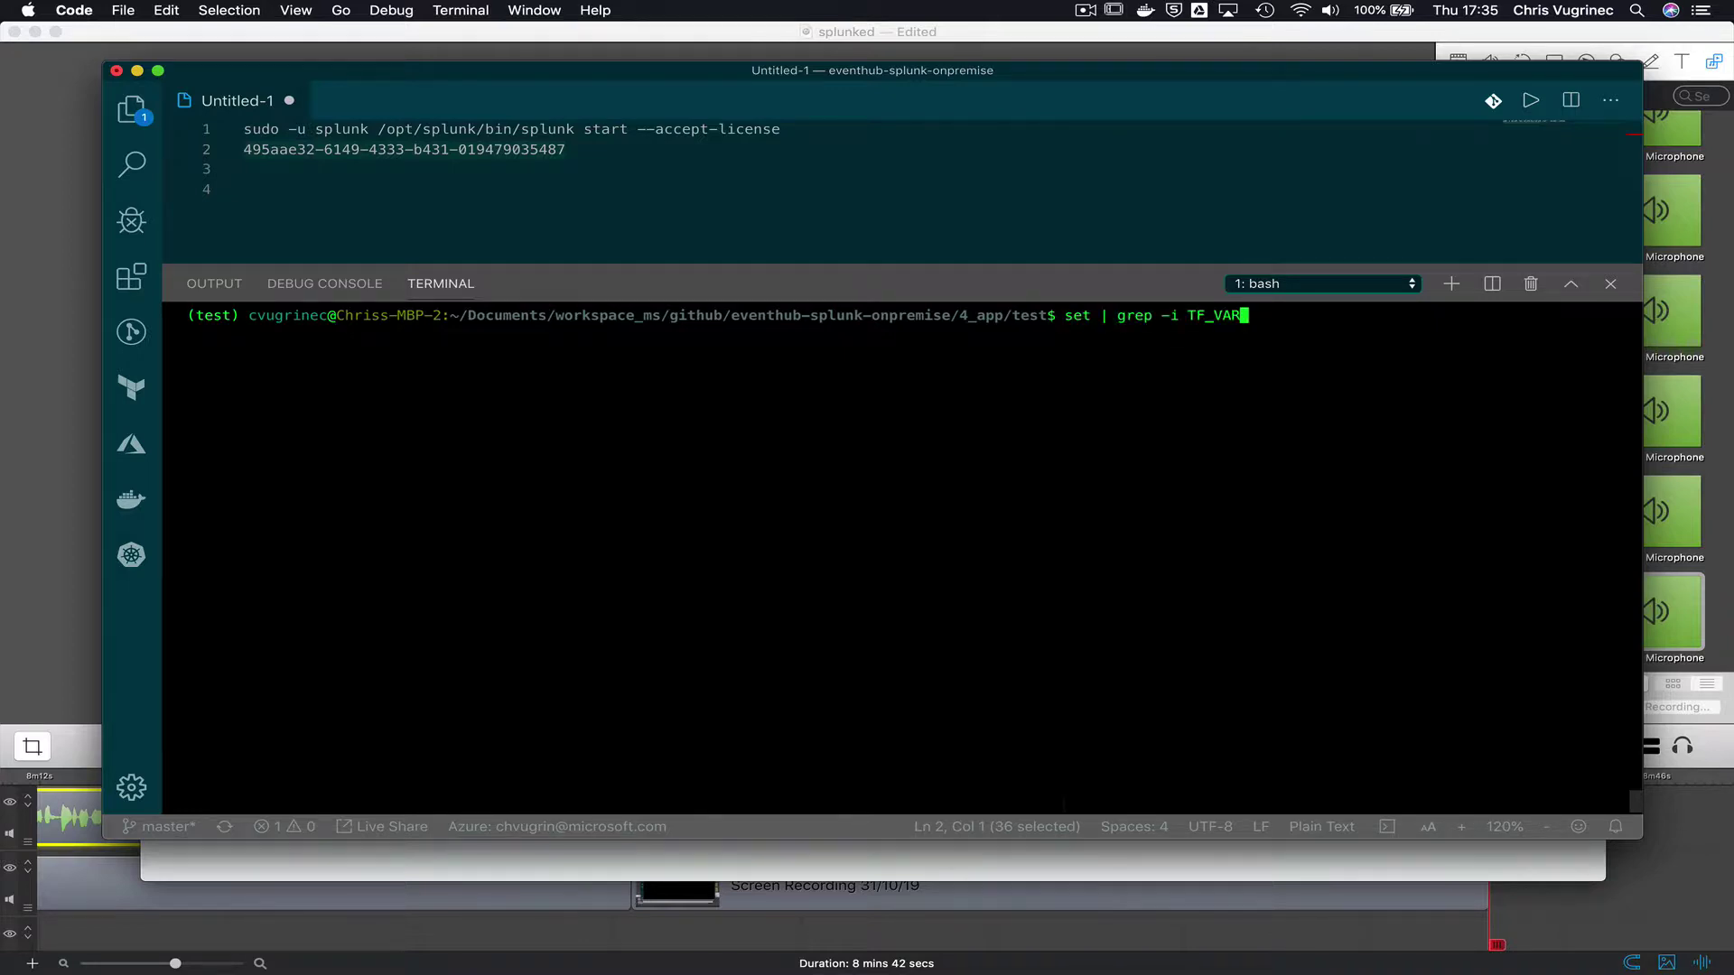
key(Return)
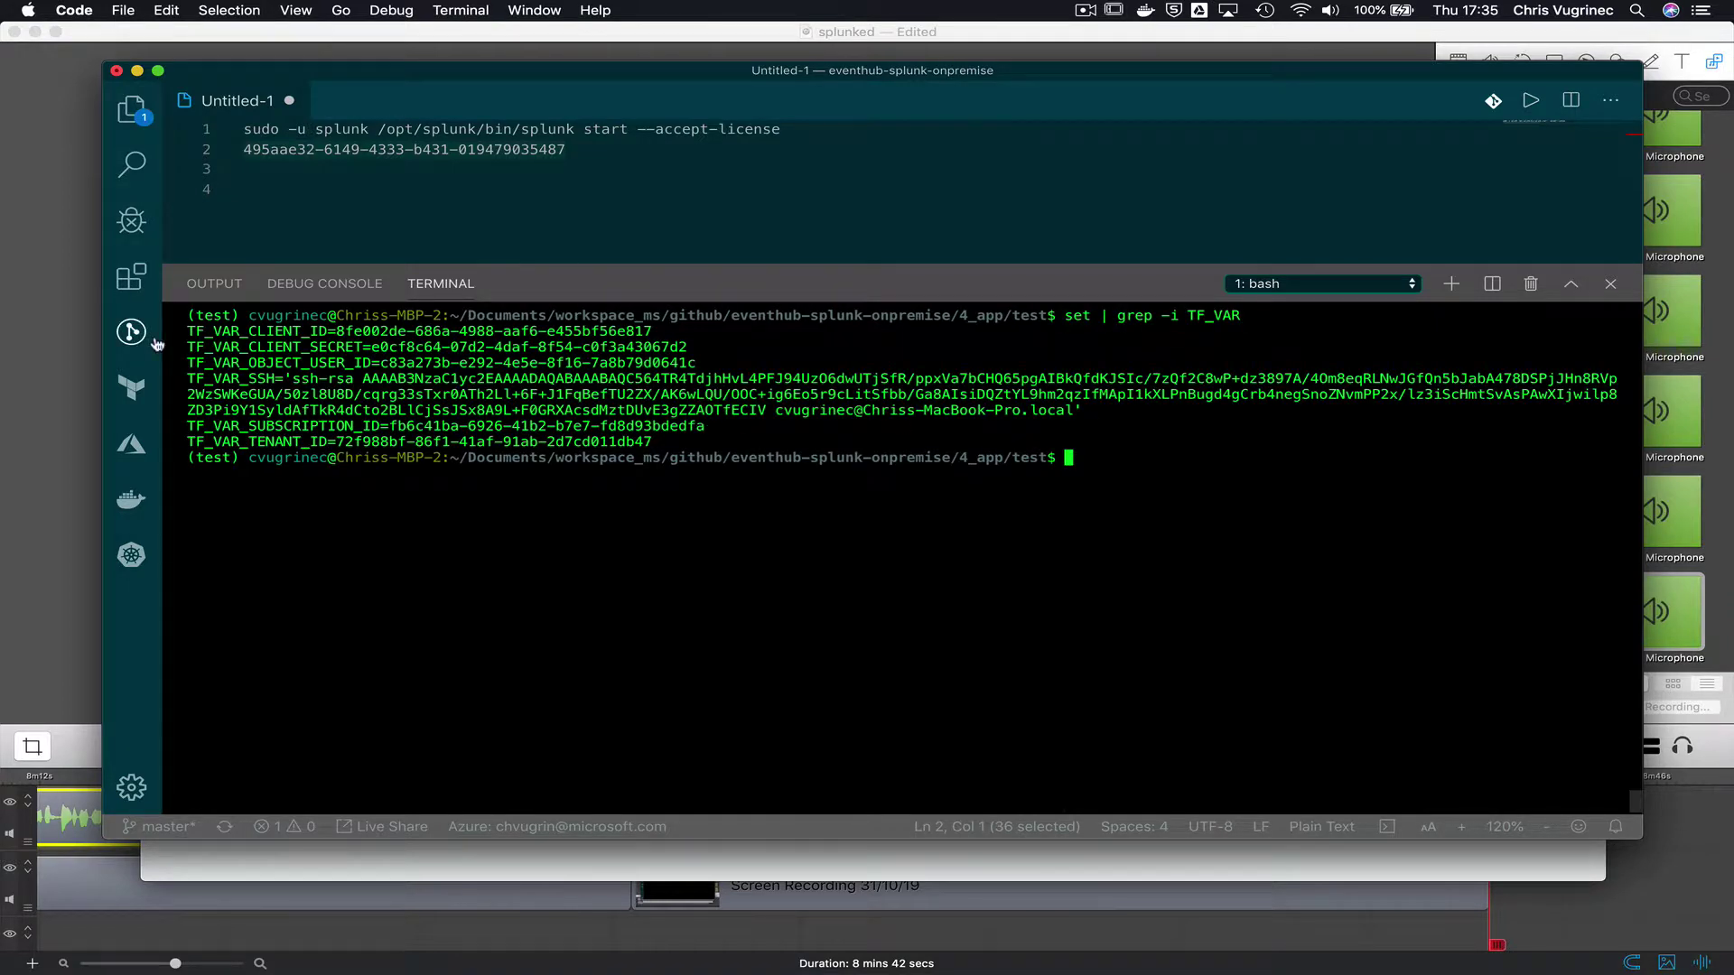
drag(191, 339, 671, 449)
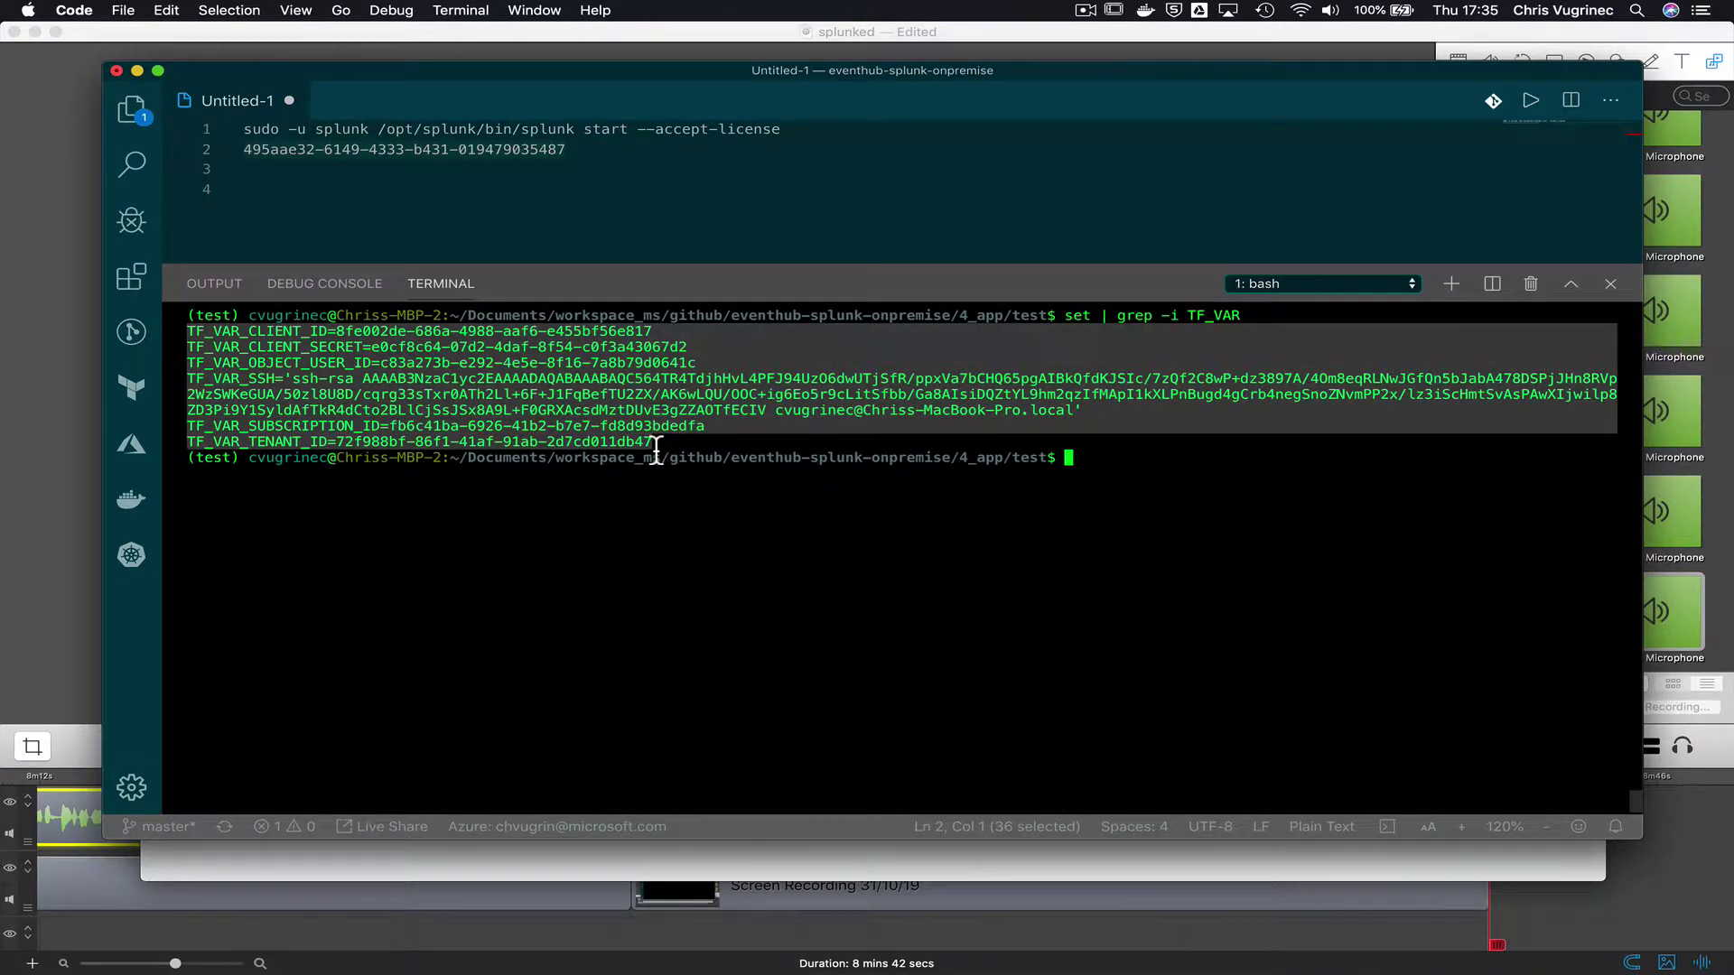
click(598, 174)
key(Return)
key(Return)
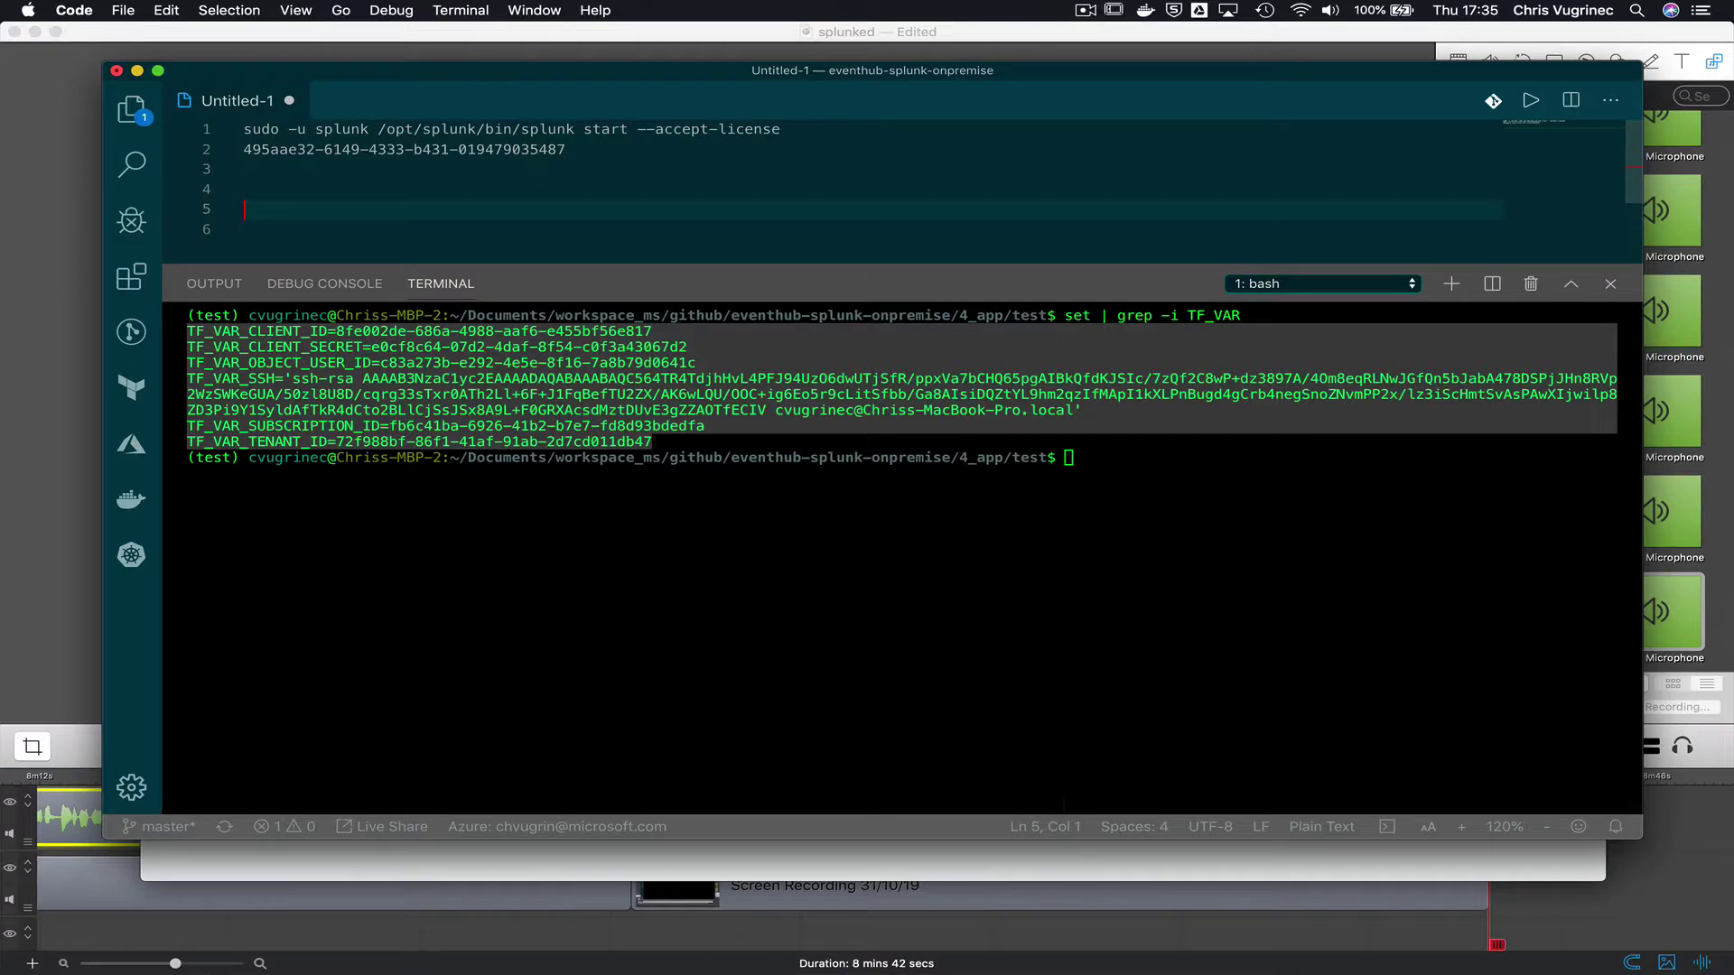
key(super+v)
- Delete the TF_VAR_SSH key lines from the pasted variables
scroll(314, 176, down, 1)
scroll(307, 185, up, 3)
scroll(307, 185, down, 2)
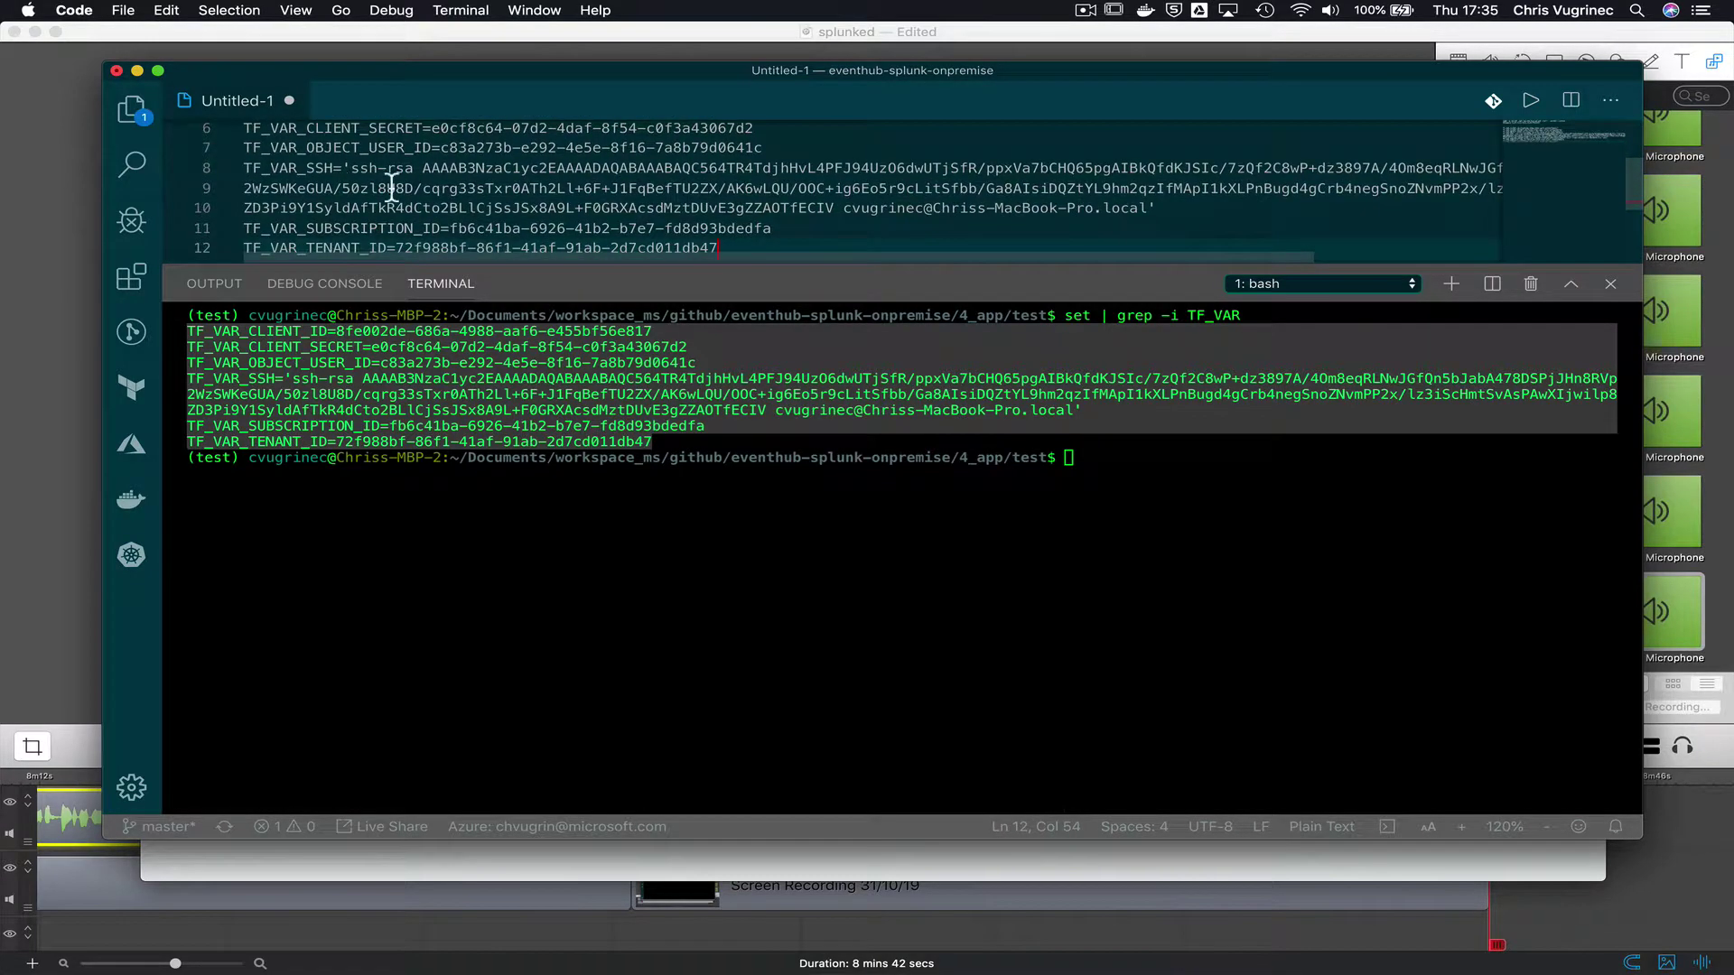
drag(244, 168, 244, 228)
key(BackSpace)
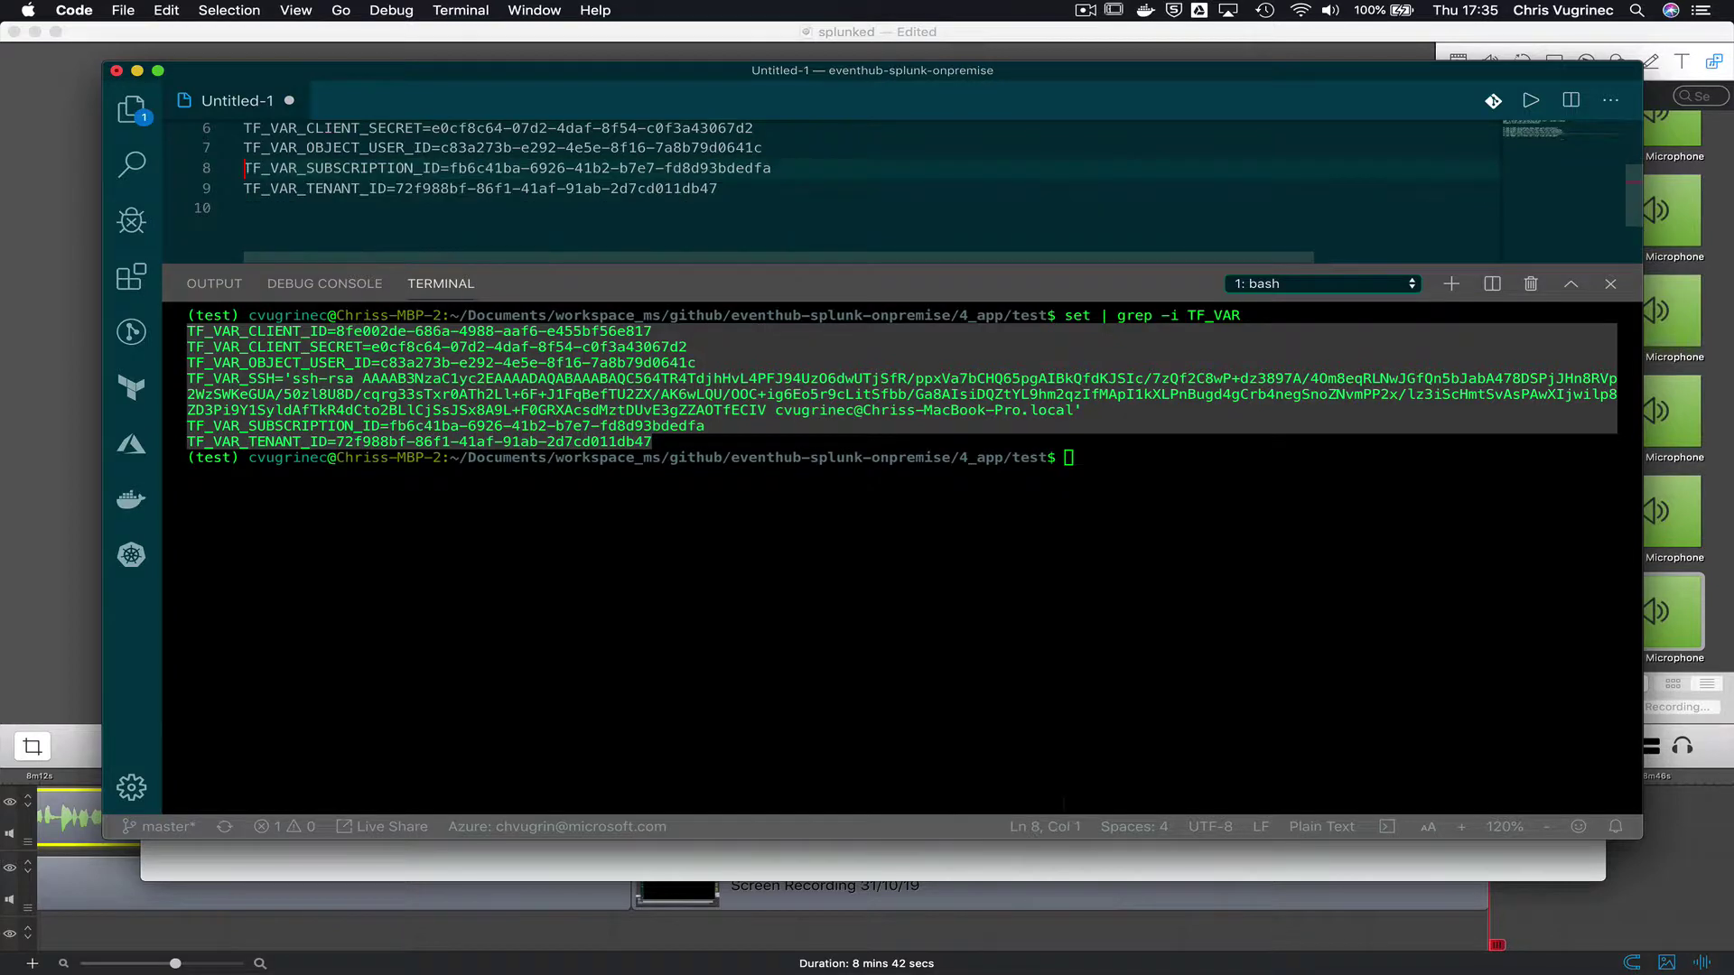
- Prefix each of the five remaining TF_VAR lines with export and select them
scroll(674, 187, up, 2)
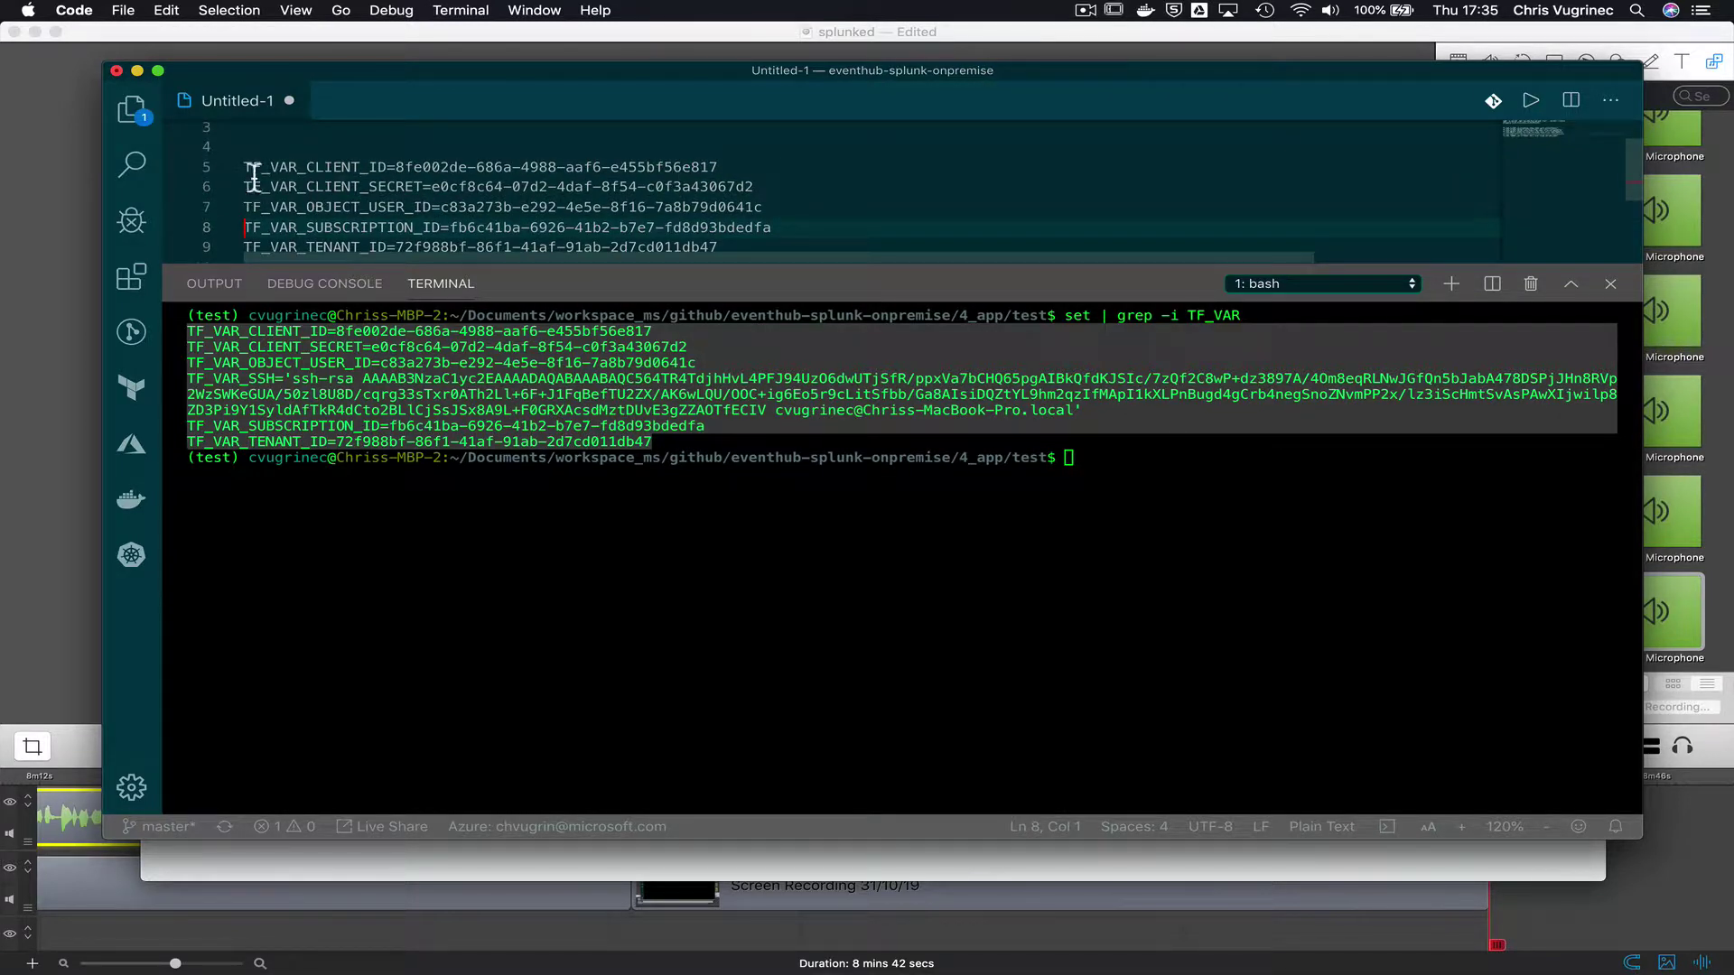
text(export)
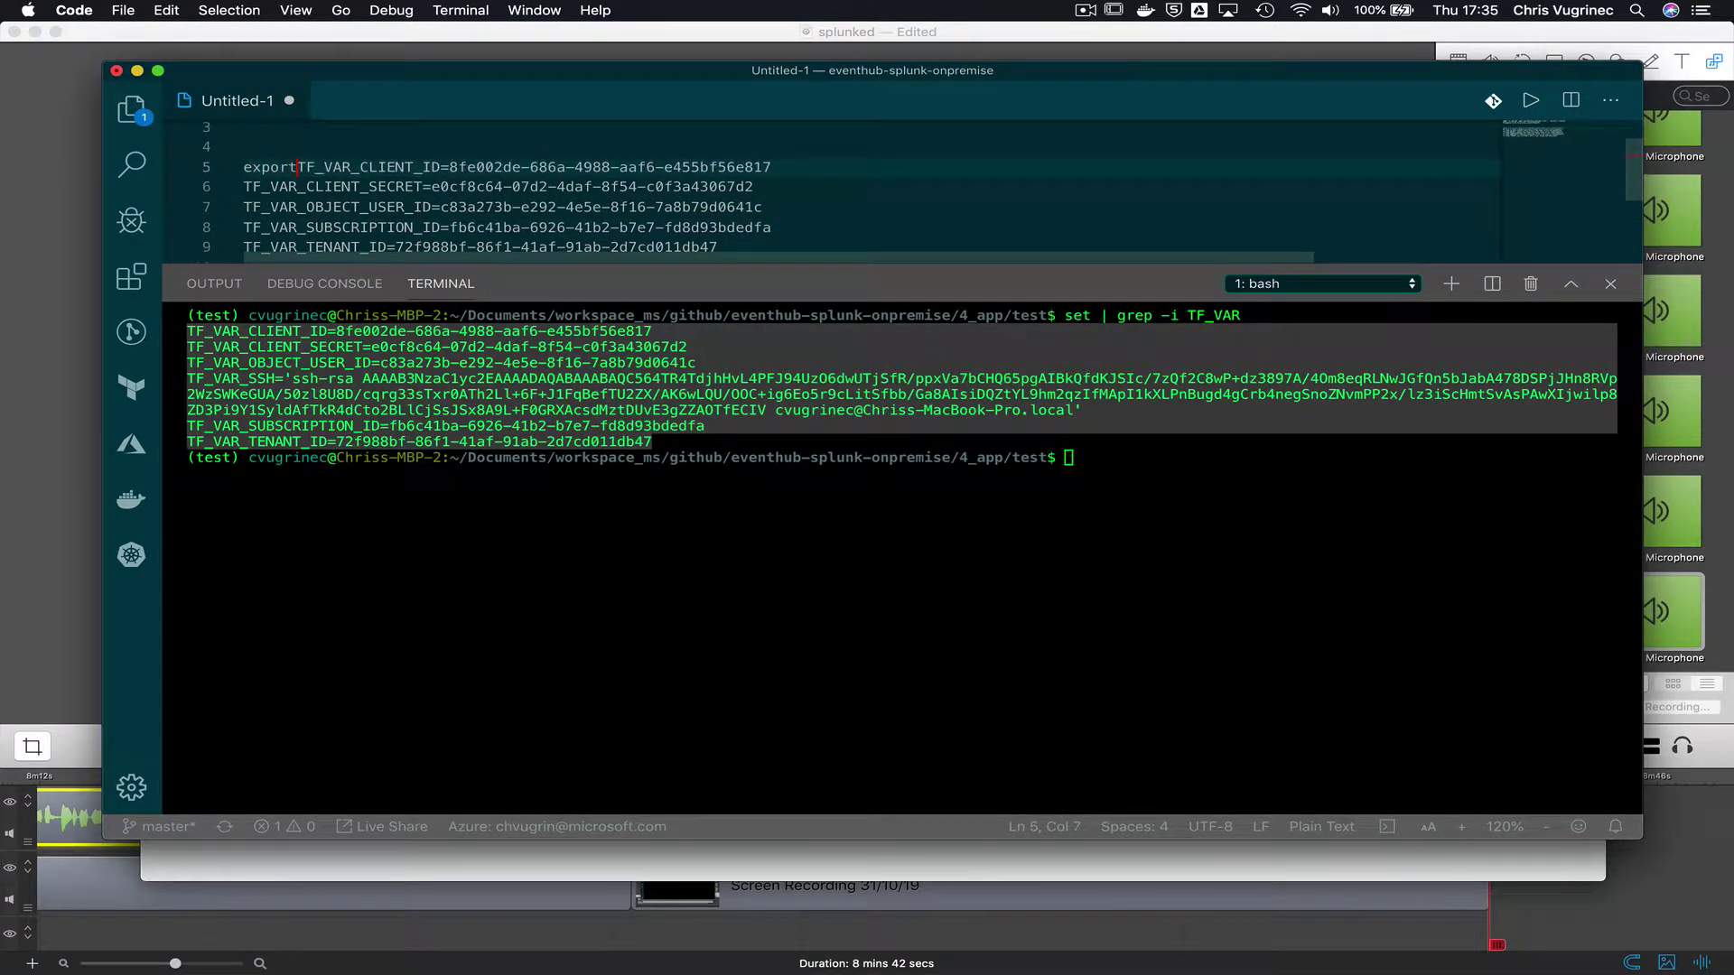
double_click(260, 168)
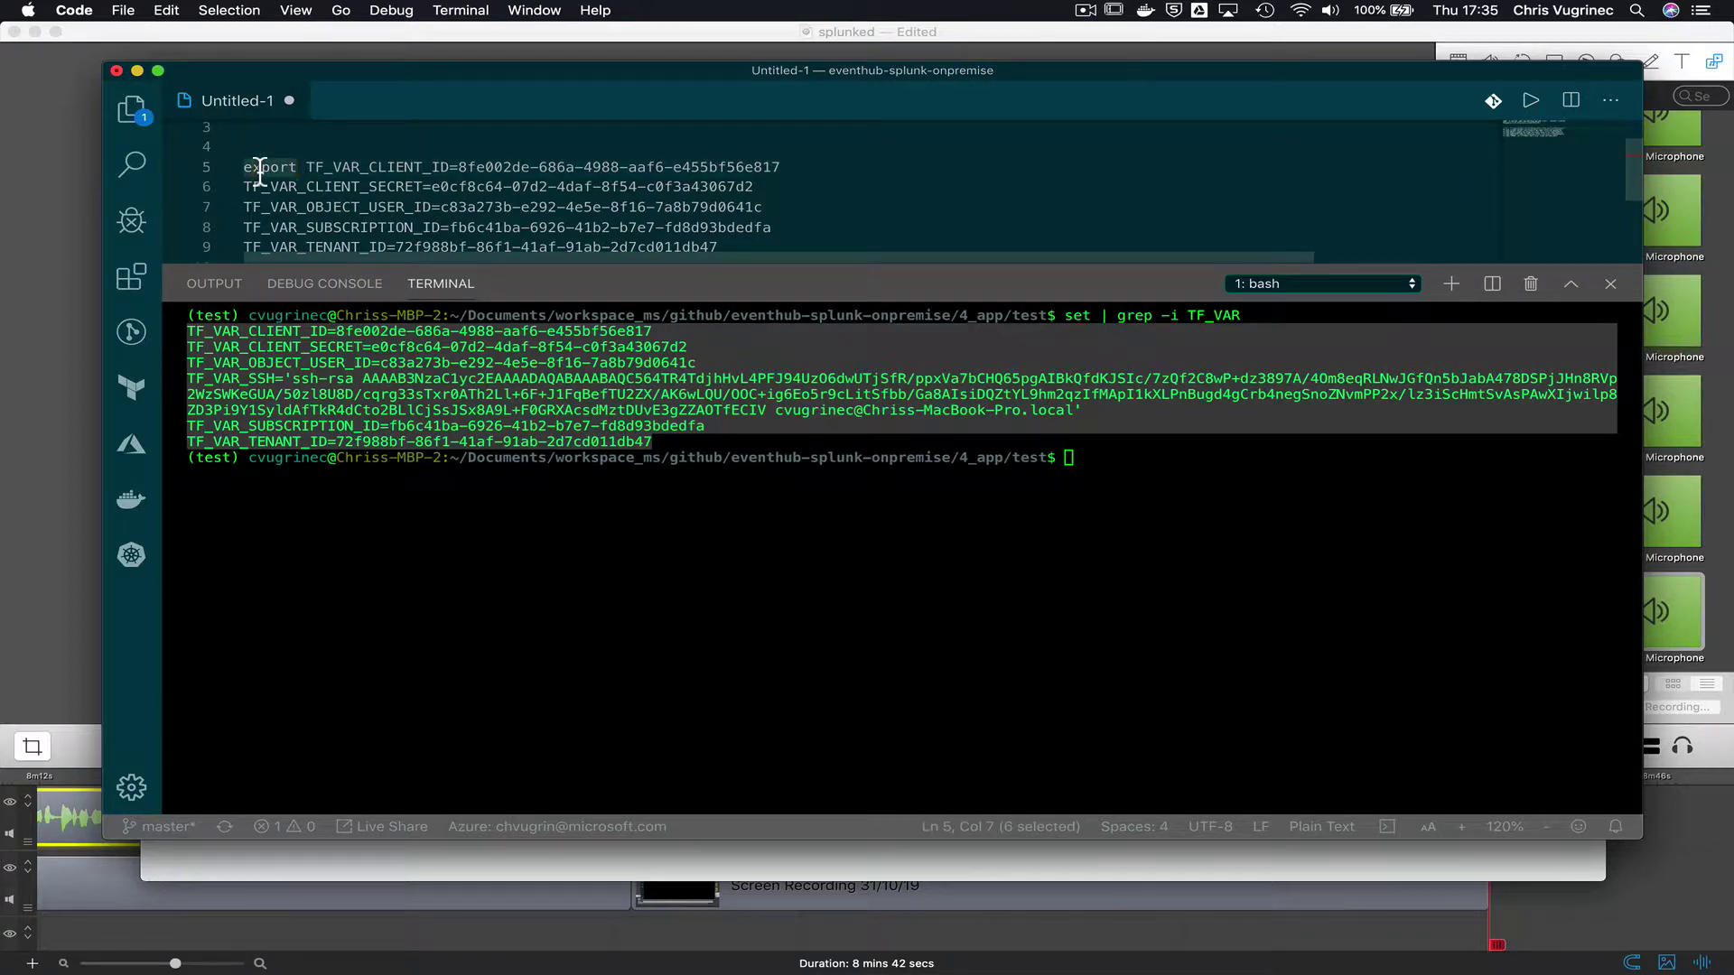
click(287, 186)
text(export)
key(Down)
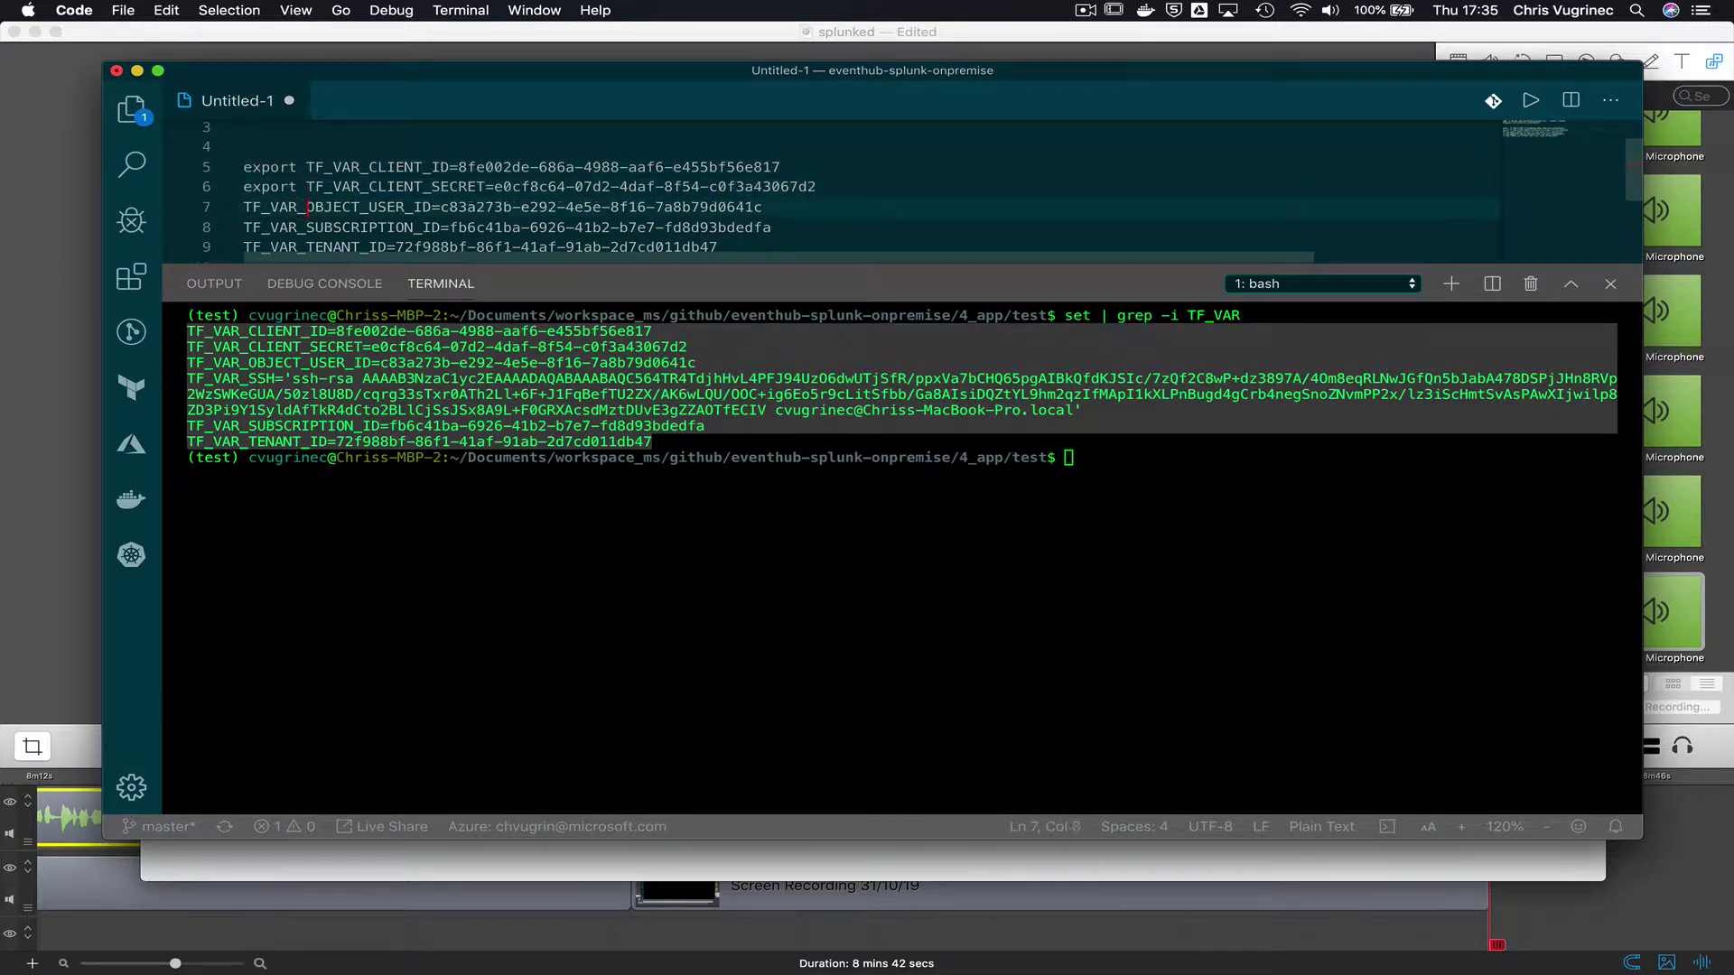
text(export)
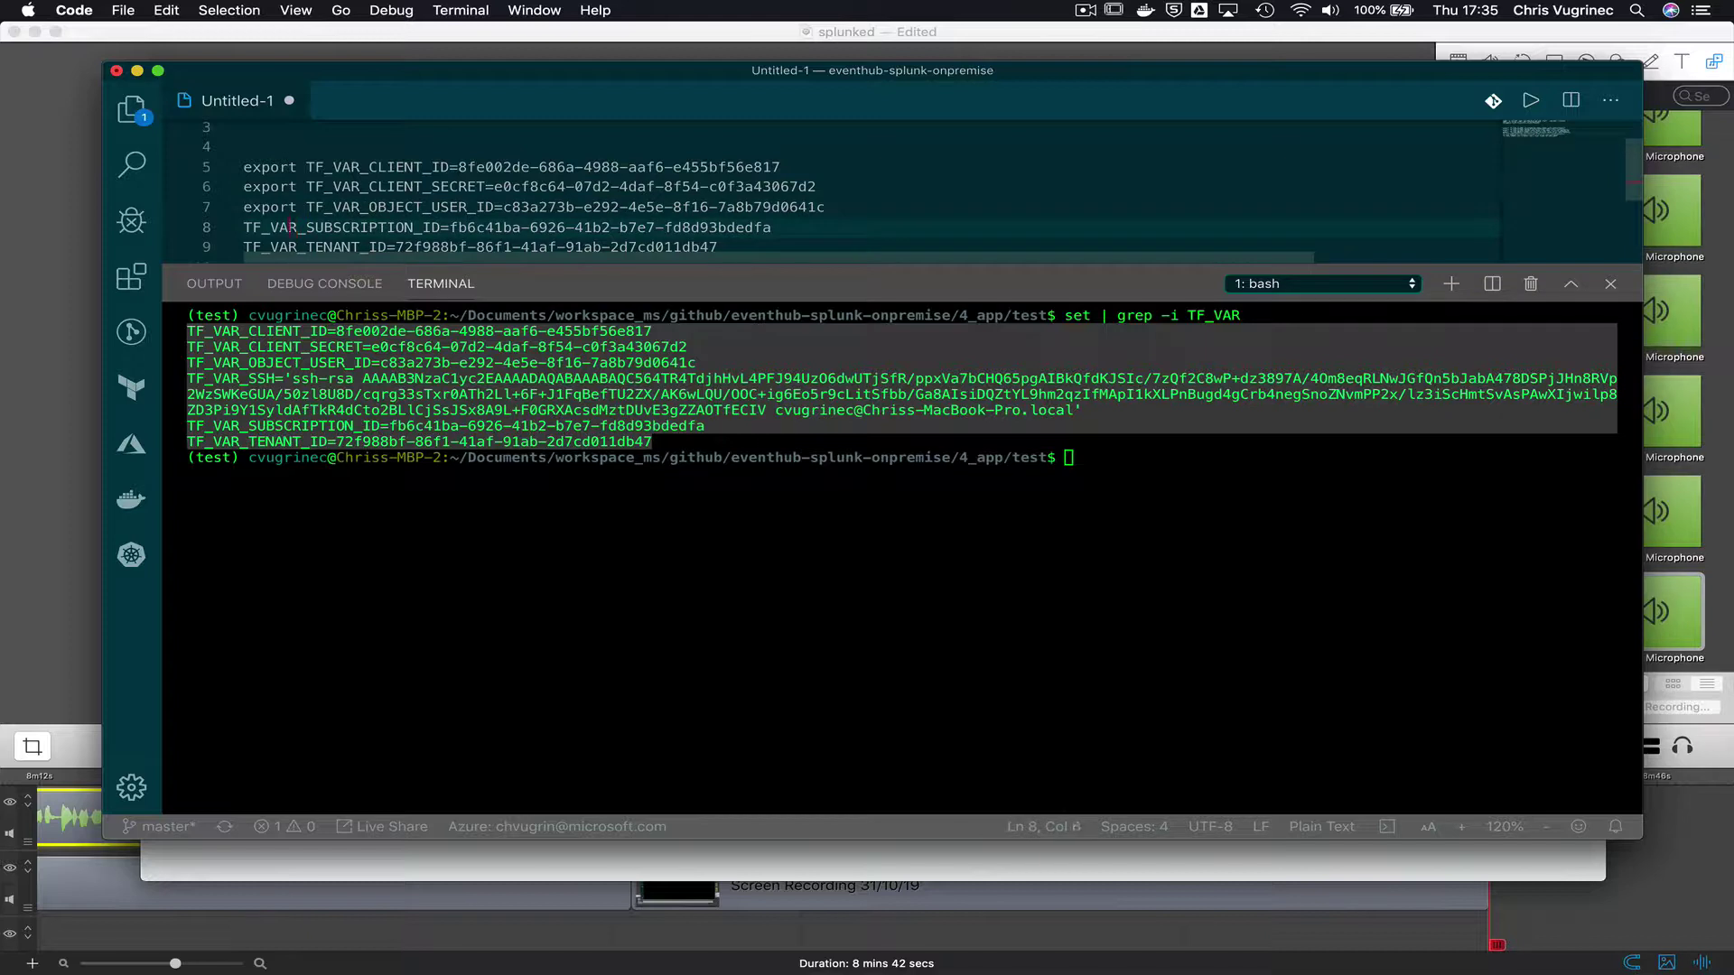
key(Home)
text(export)
click(287, 246)
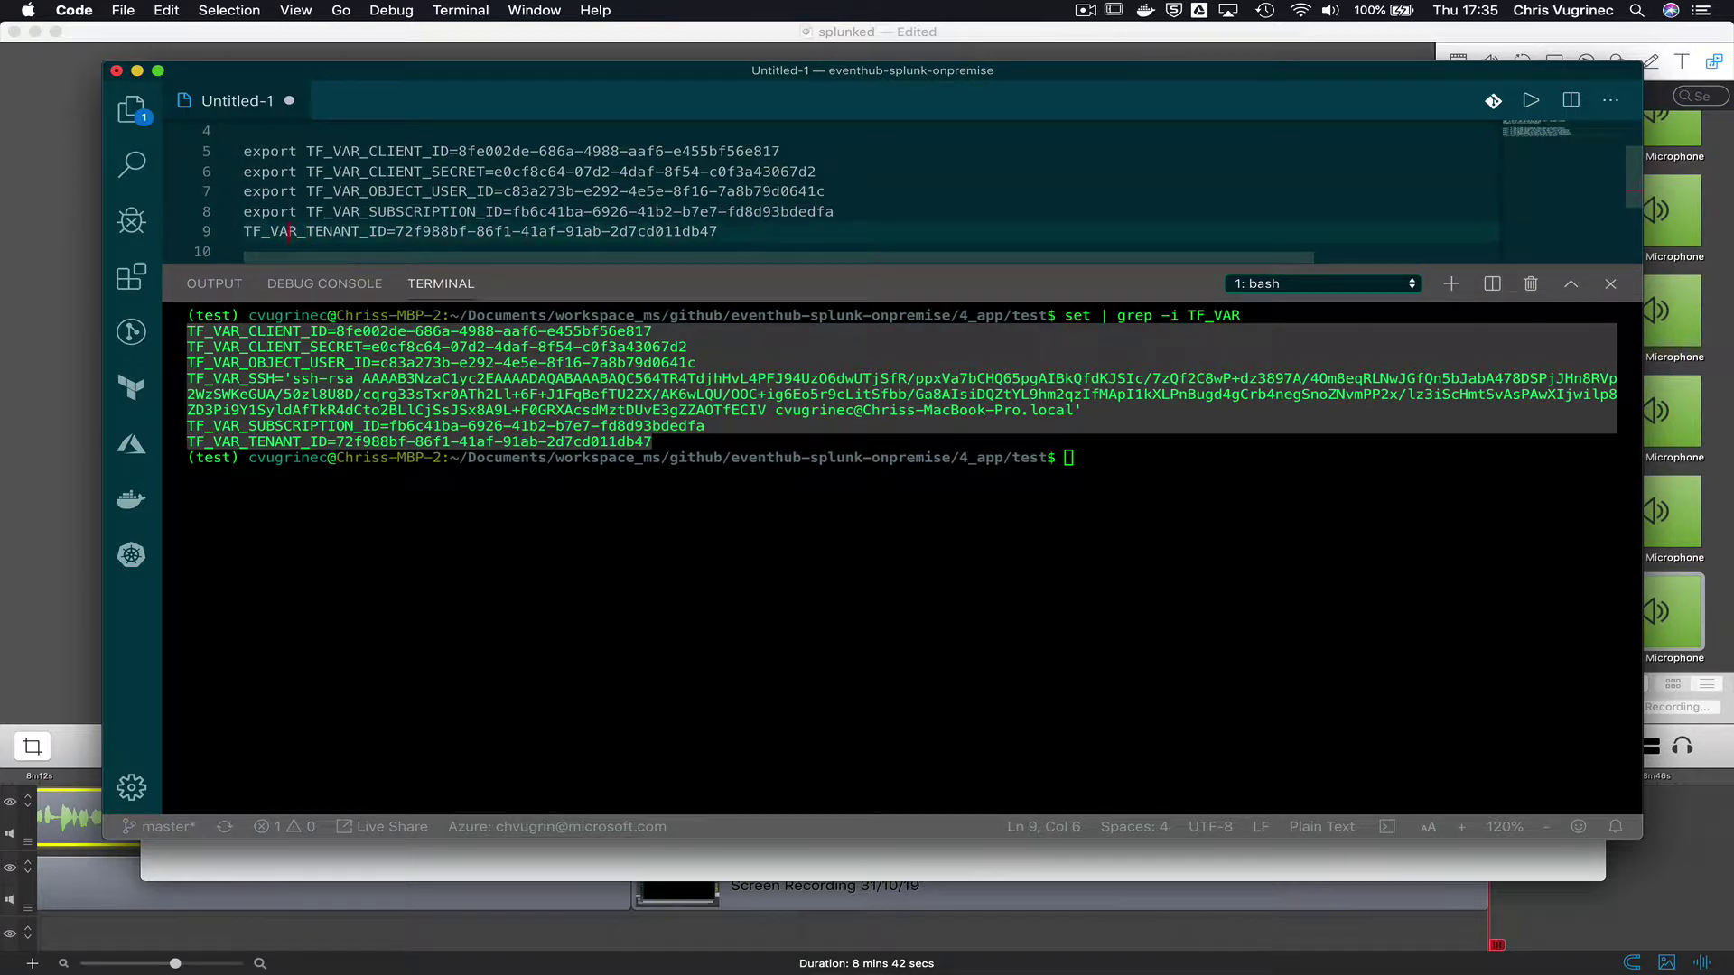
key(Home)
text(export)
key(Up)
key(Up)
key(Up)
key(Up)
key(Home)
key(shift+Down)
key(shift+Down)
key(shift+Down)
key(shift+Down)
key(shift+Down)
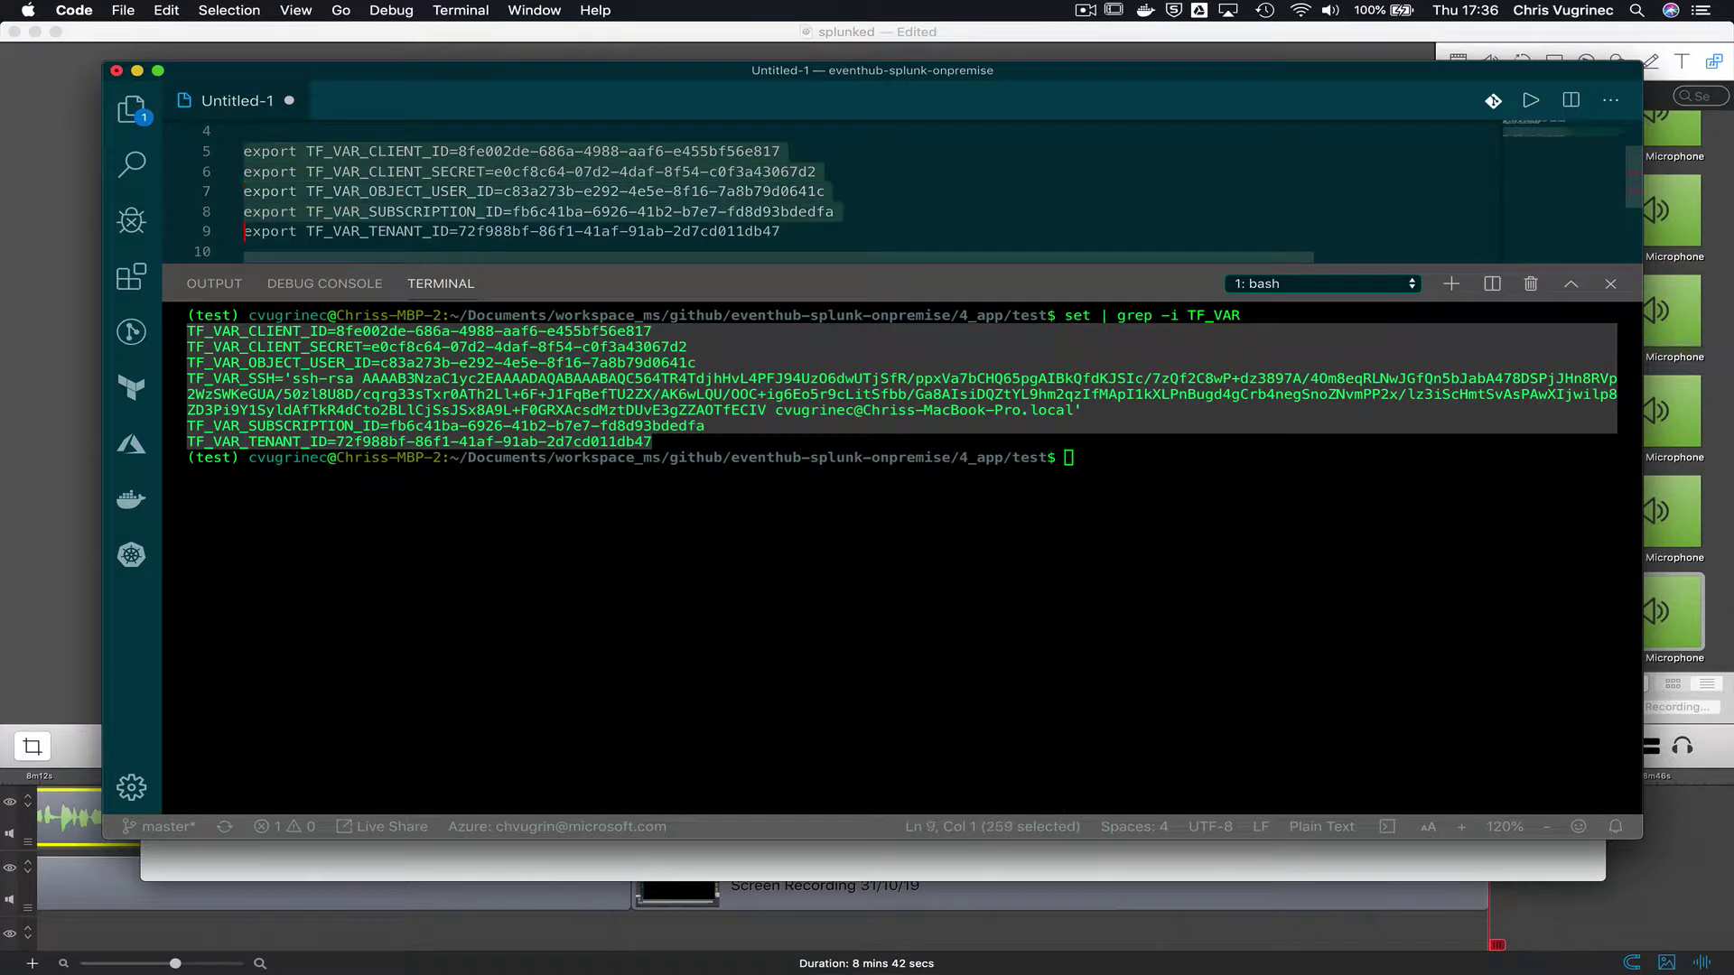
key(shift+Left)
key(super+c)
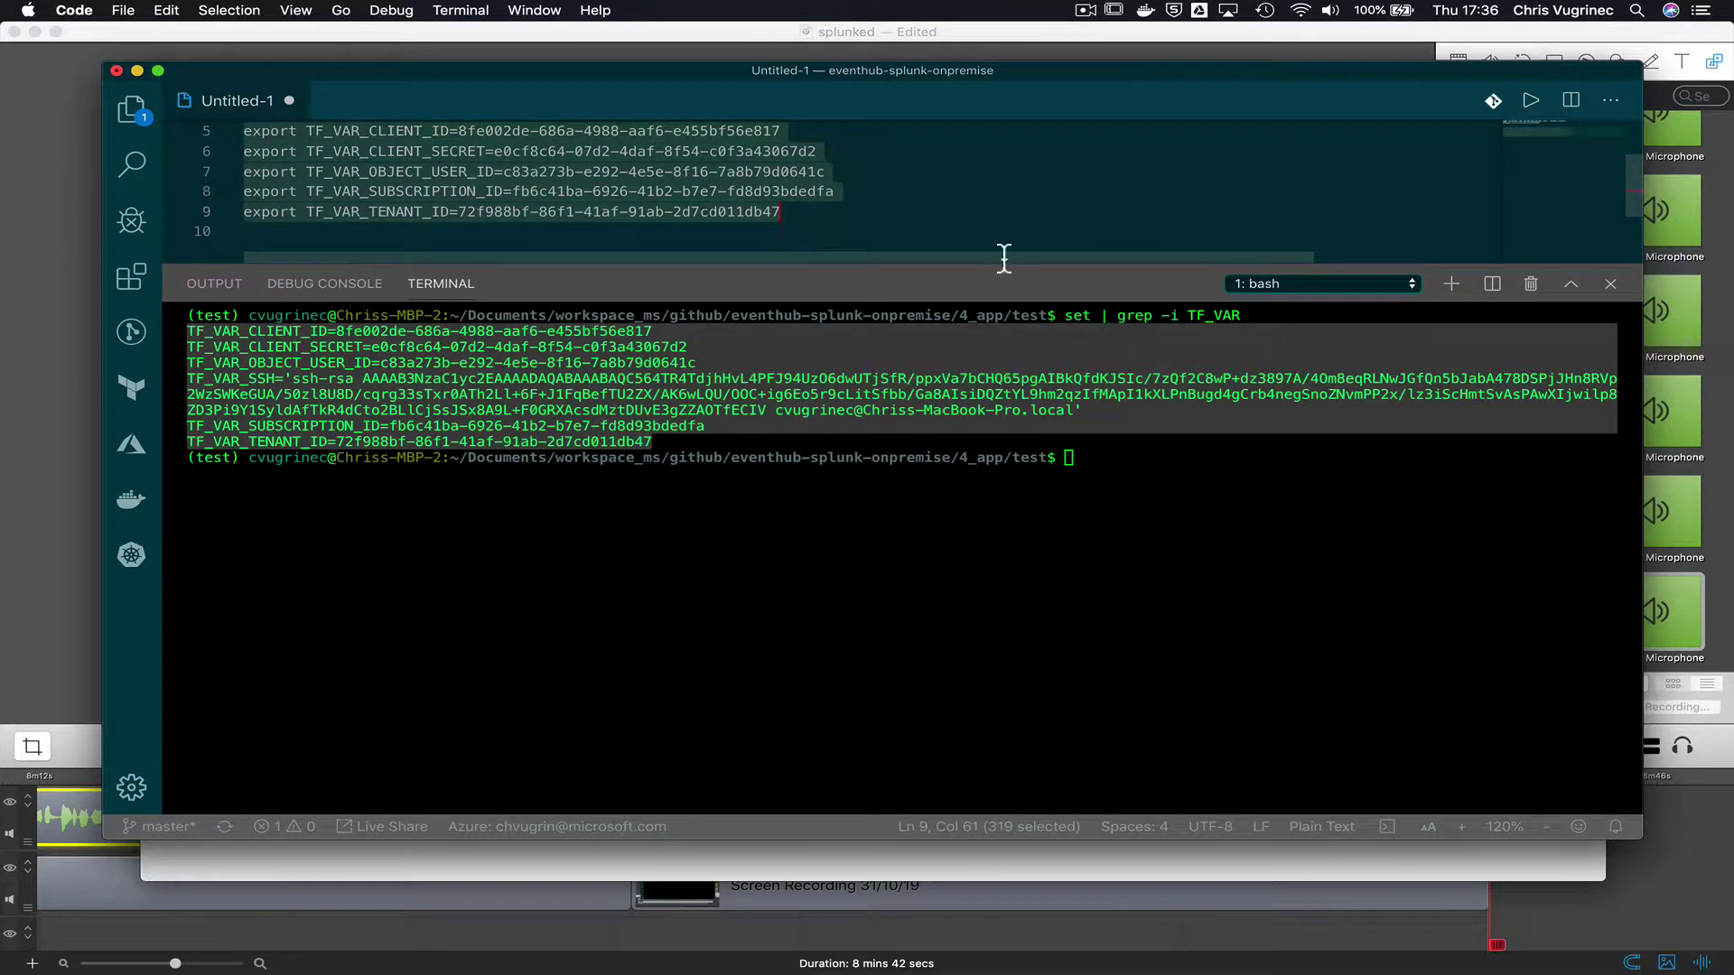
click(1318, 283)
- Run the pasted export lines in the third terminal session and list the folder
click(1186, 492)
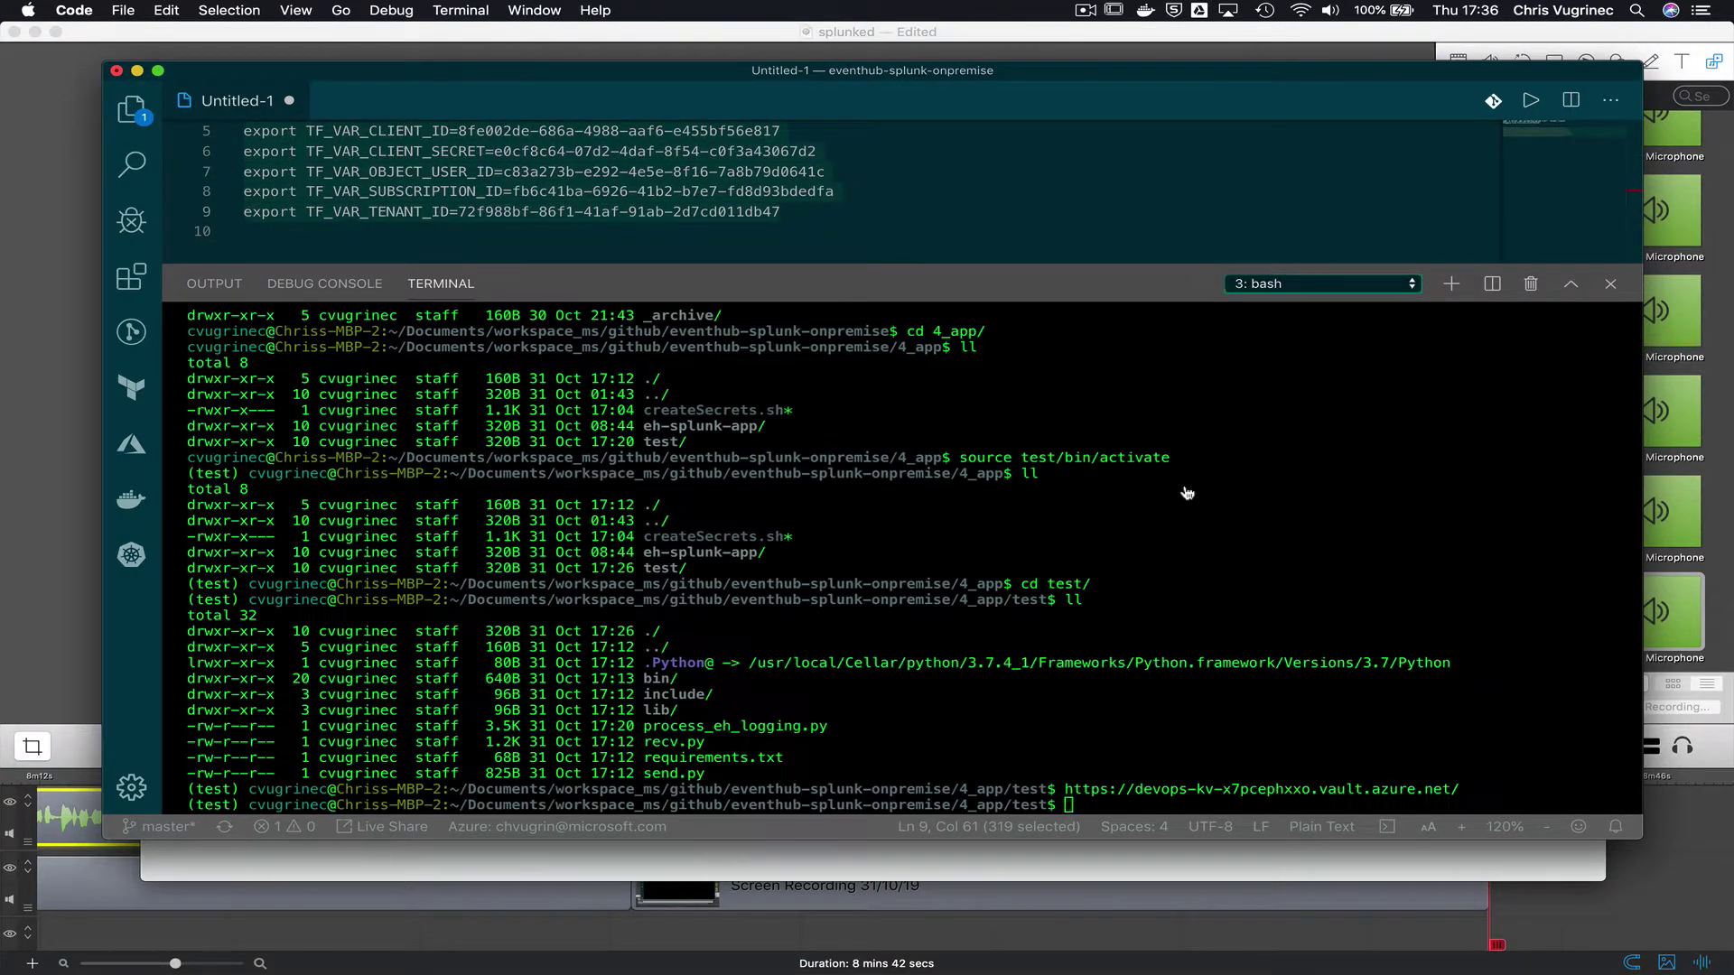
text(clear)
key(Return)
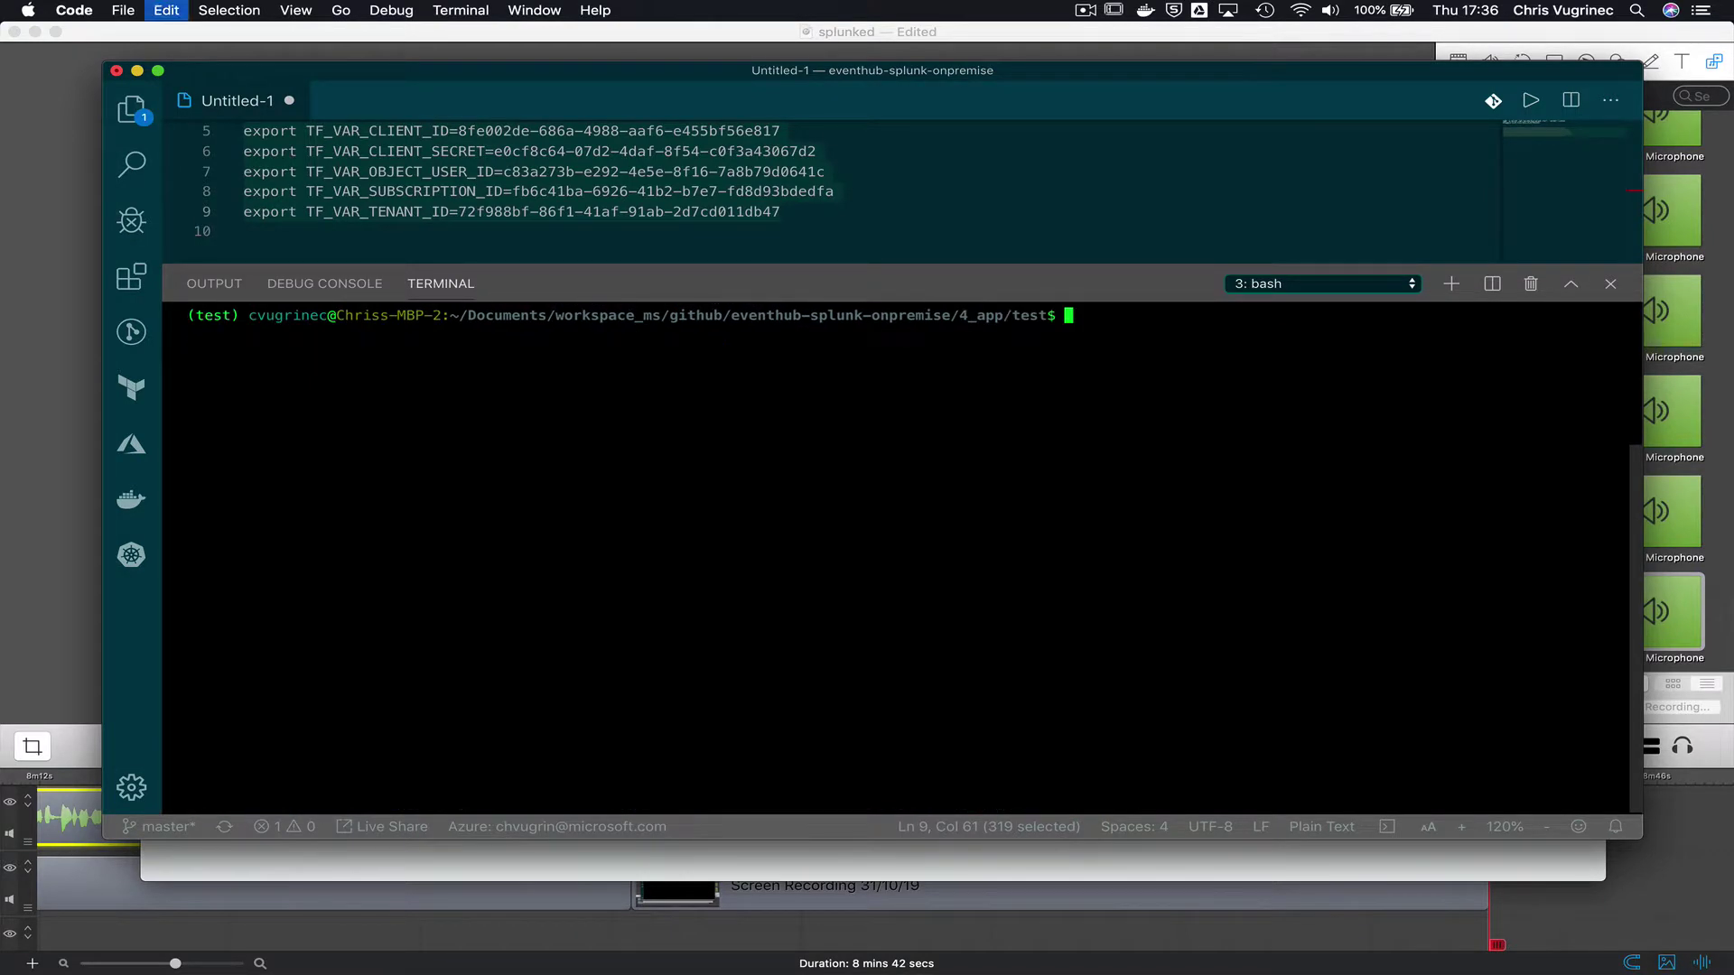
key(super+v)
key(Return)
text(ll)
key(Return)
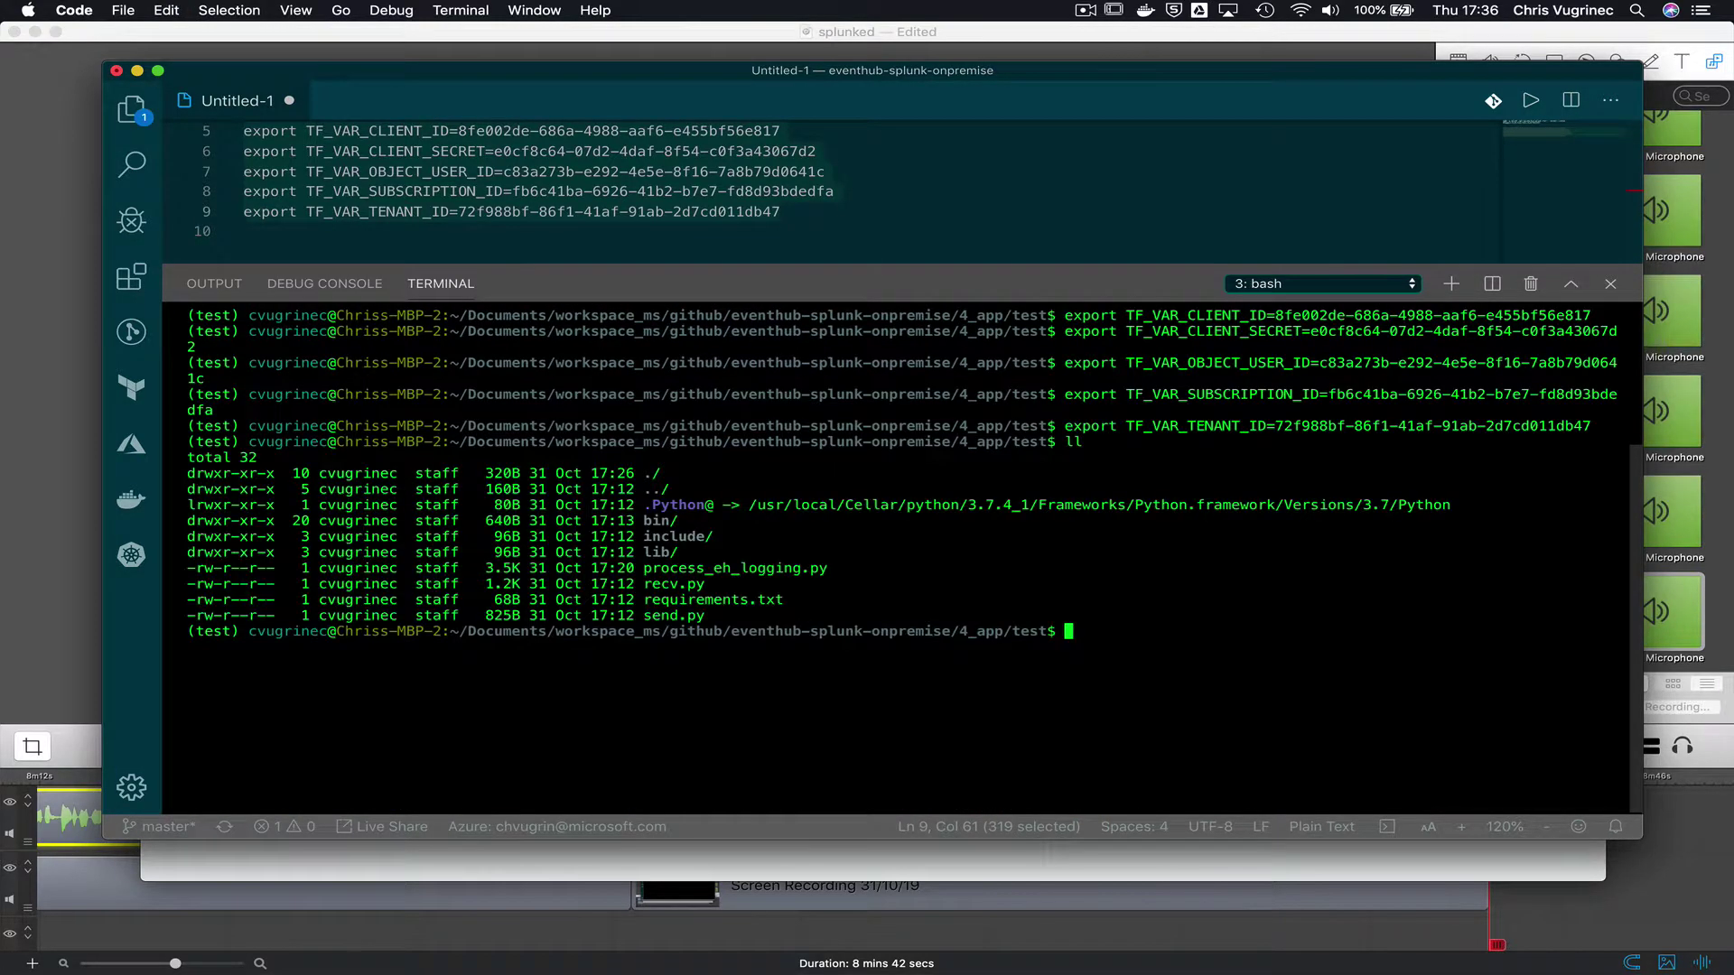
- Start python process_eh_logging.py in terminal 1, then bring Chrome's Splunk page forward
click(1372, 283)
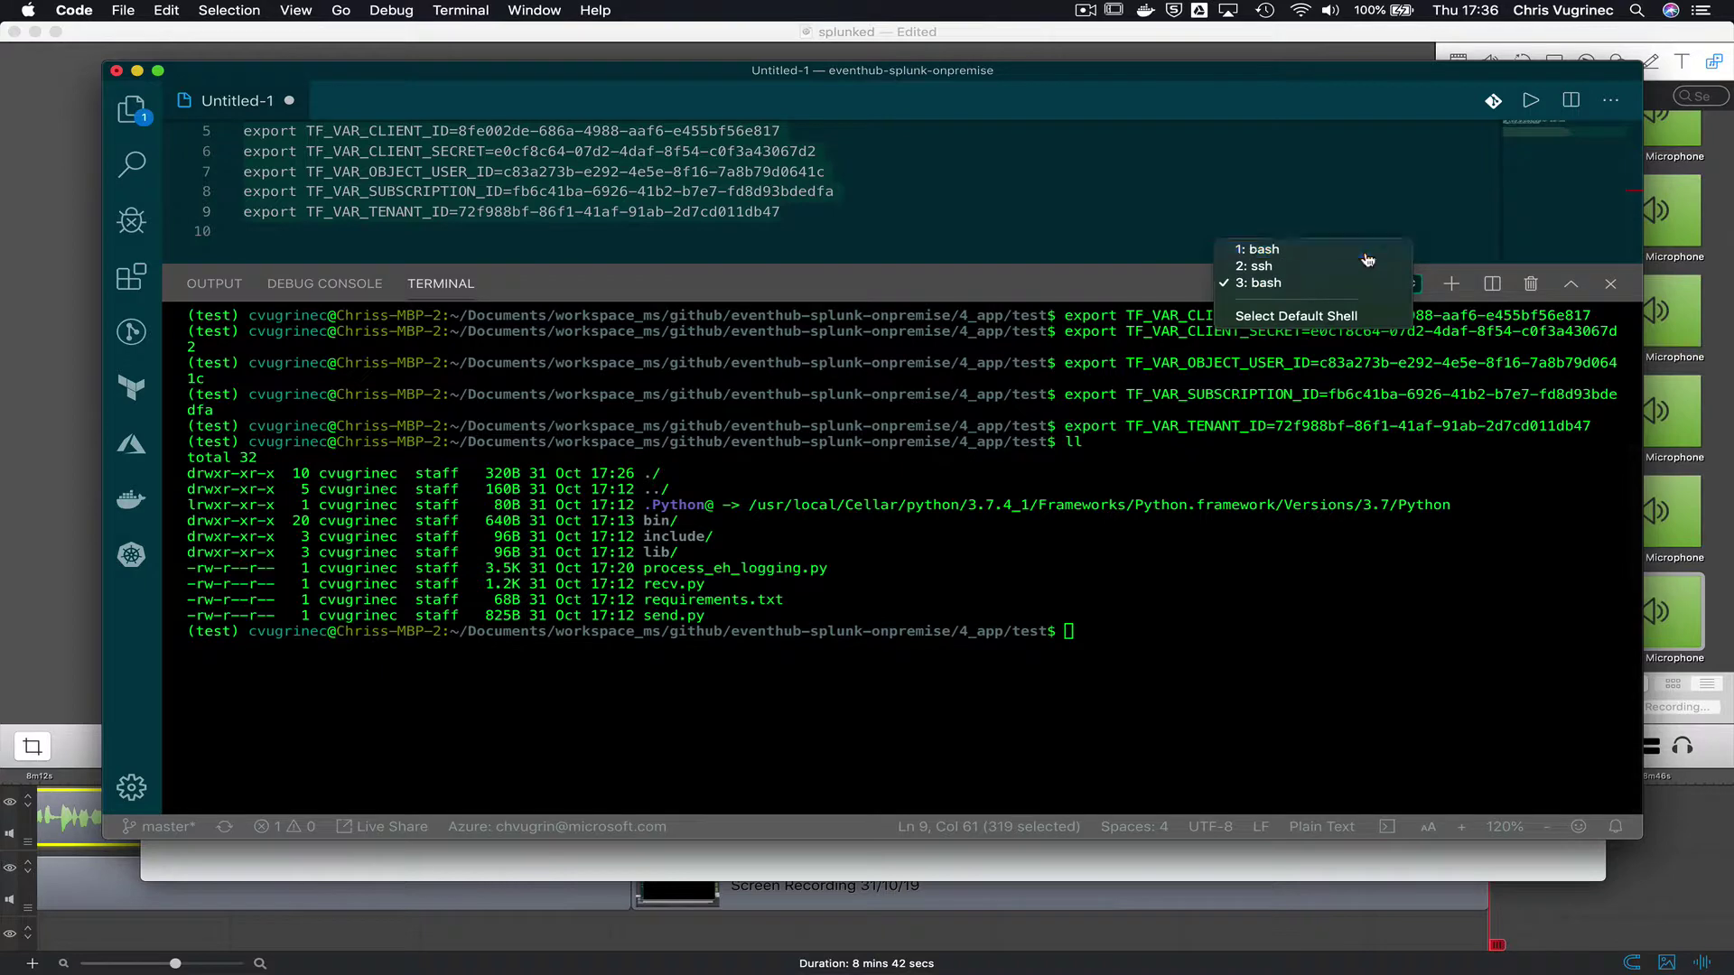
click(1258, 249)
text(ll)
key(Return)
text(python)
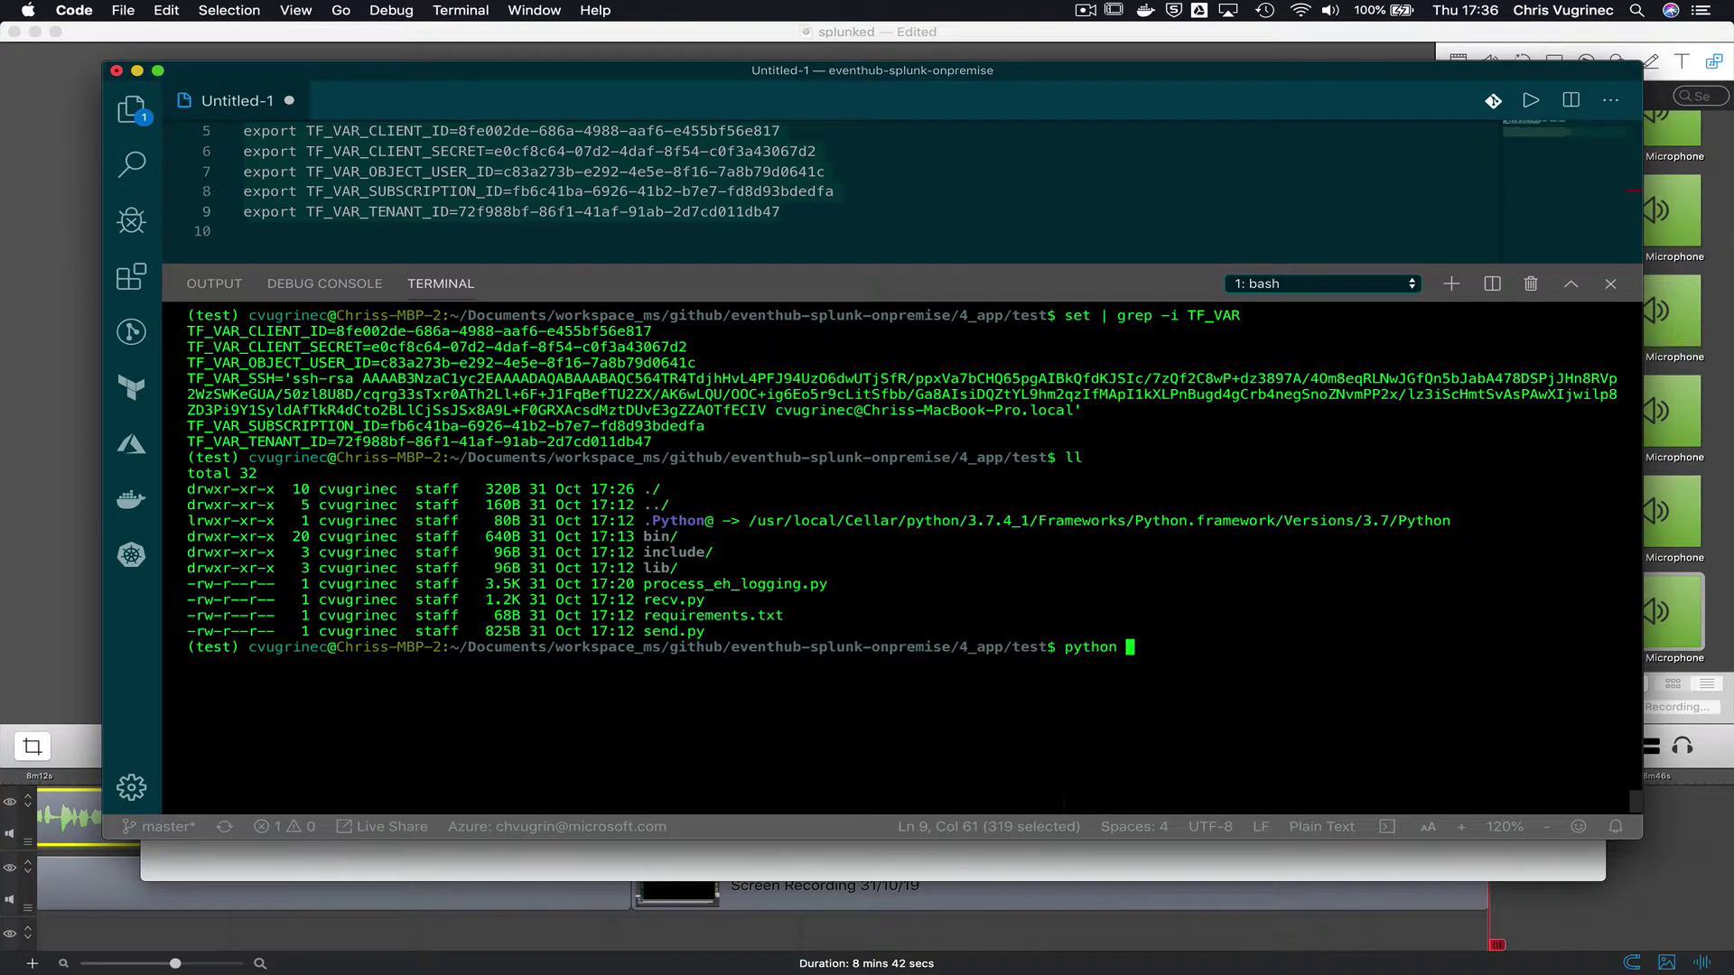
text( p)
key(Tab)
key(Return)
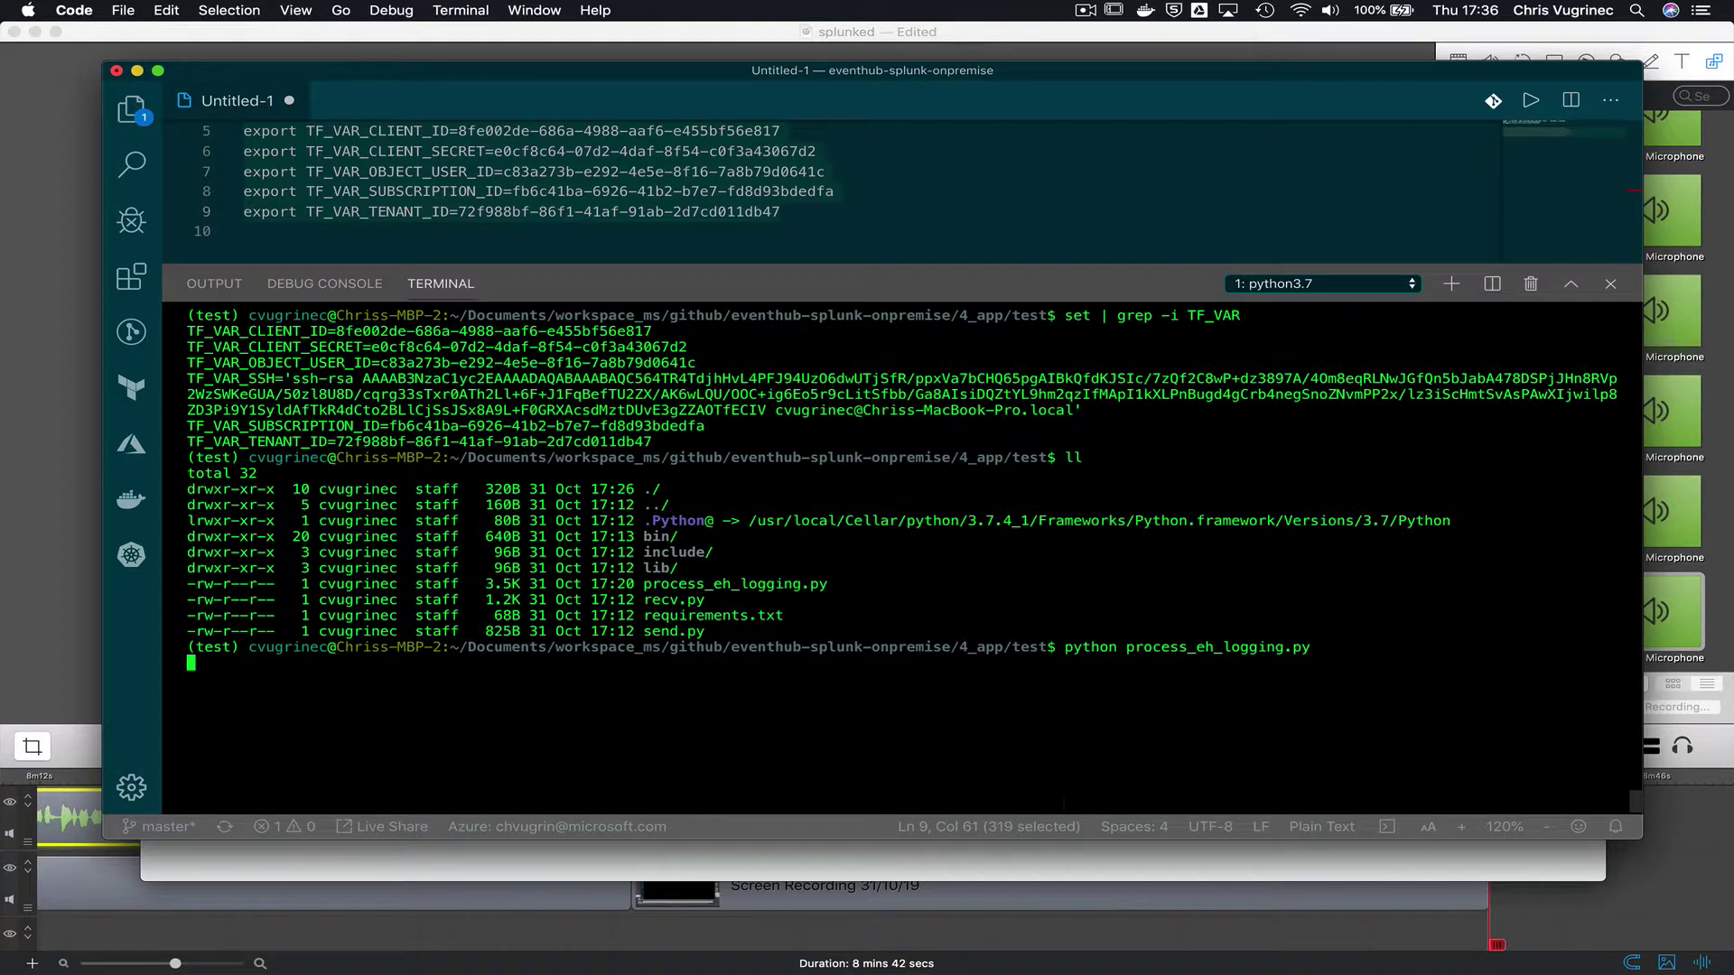
key(super+Tab)
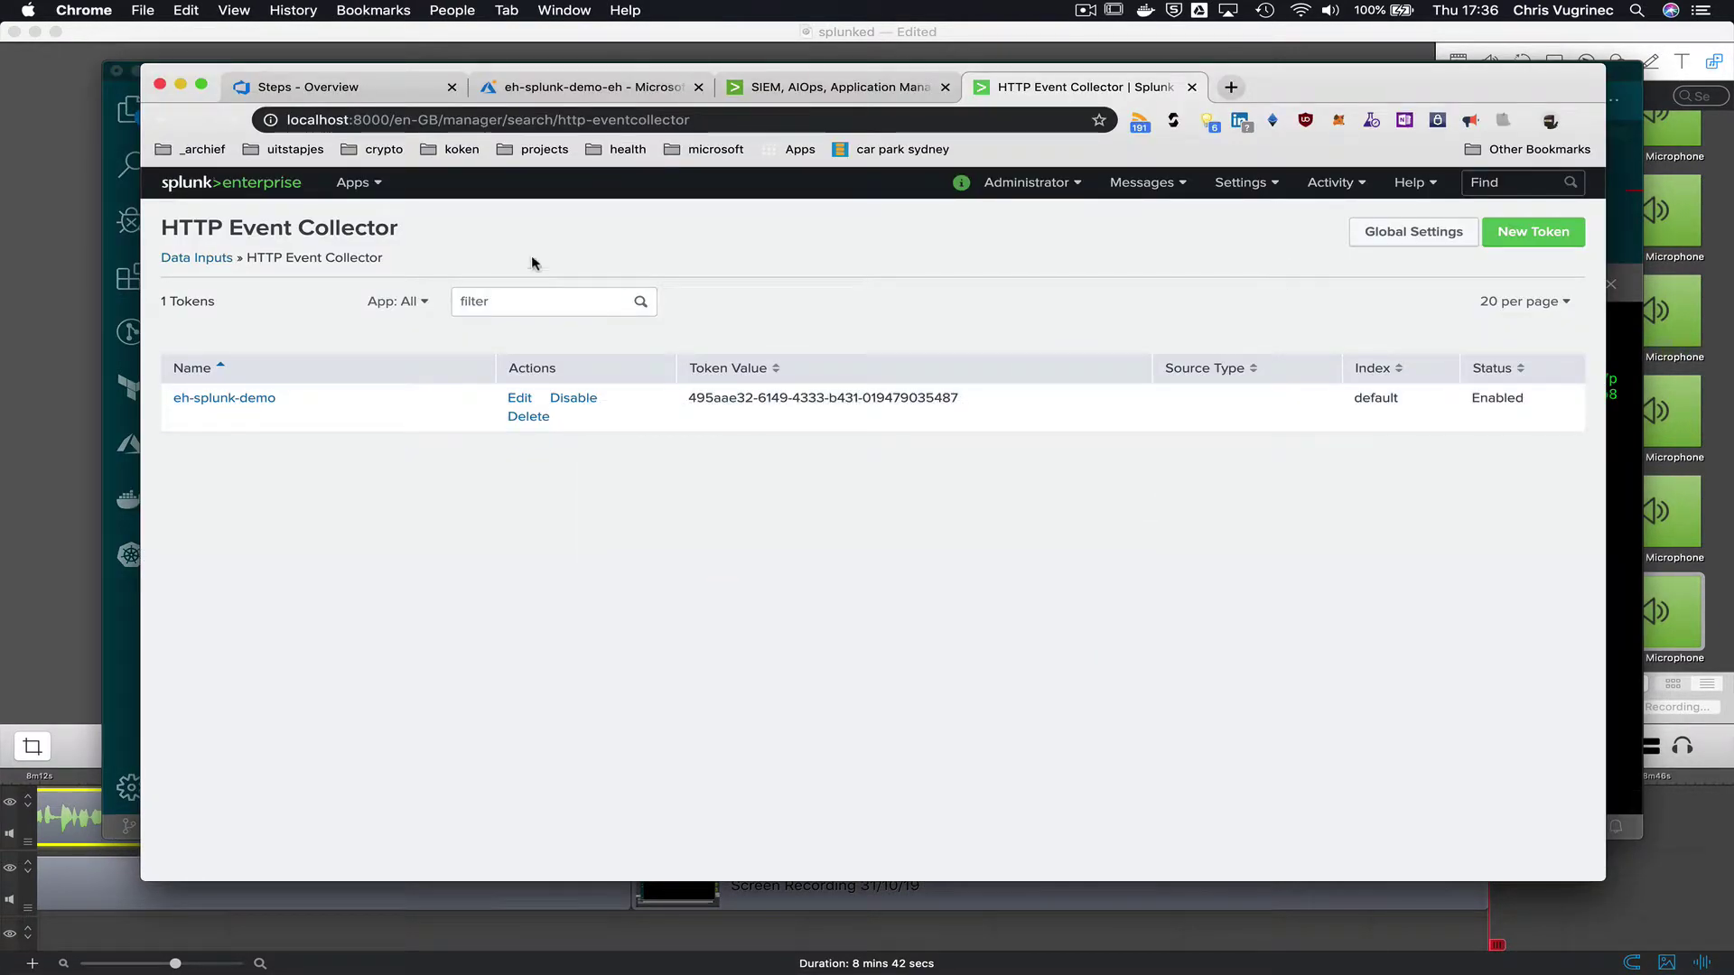
- In Search & Reporting, run a real-time search for * over a 5 minute window
click(370, 183)
click(364, 236)
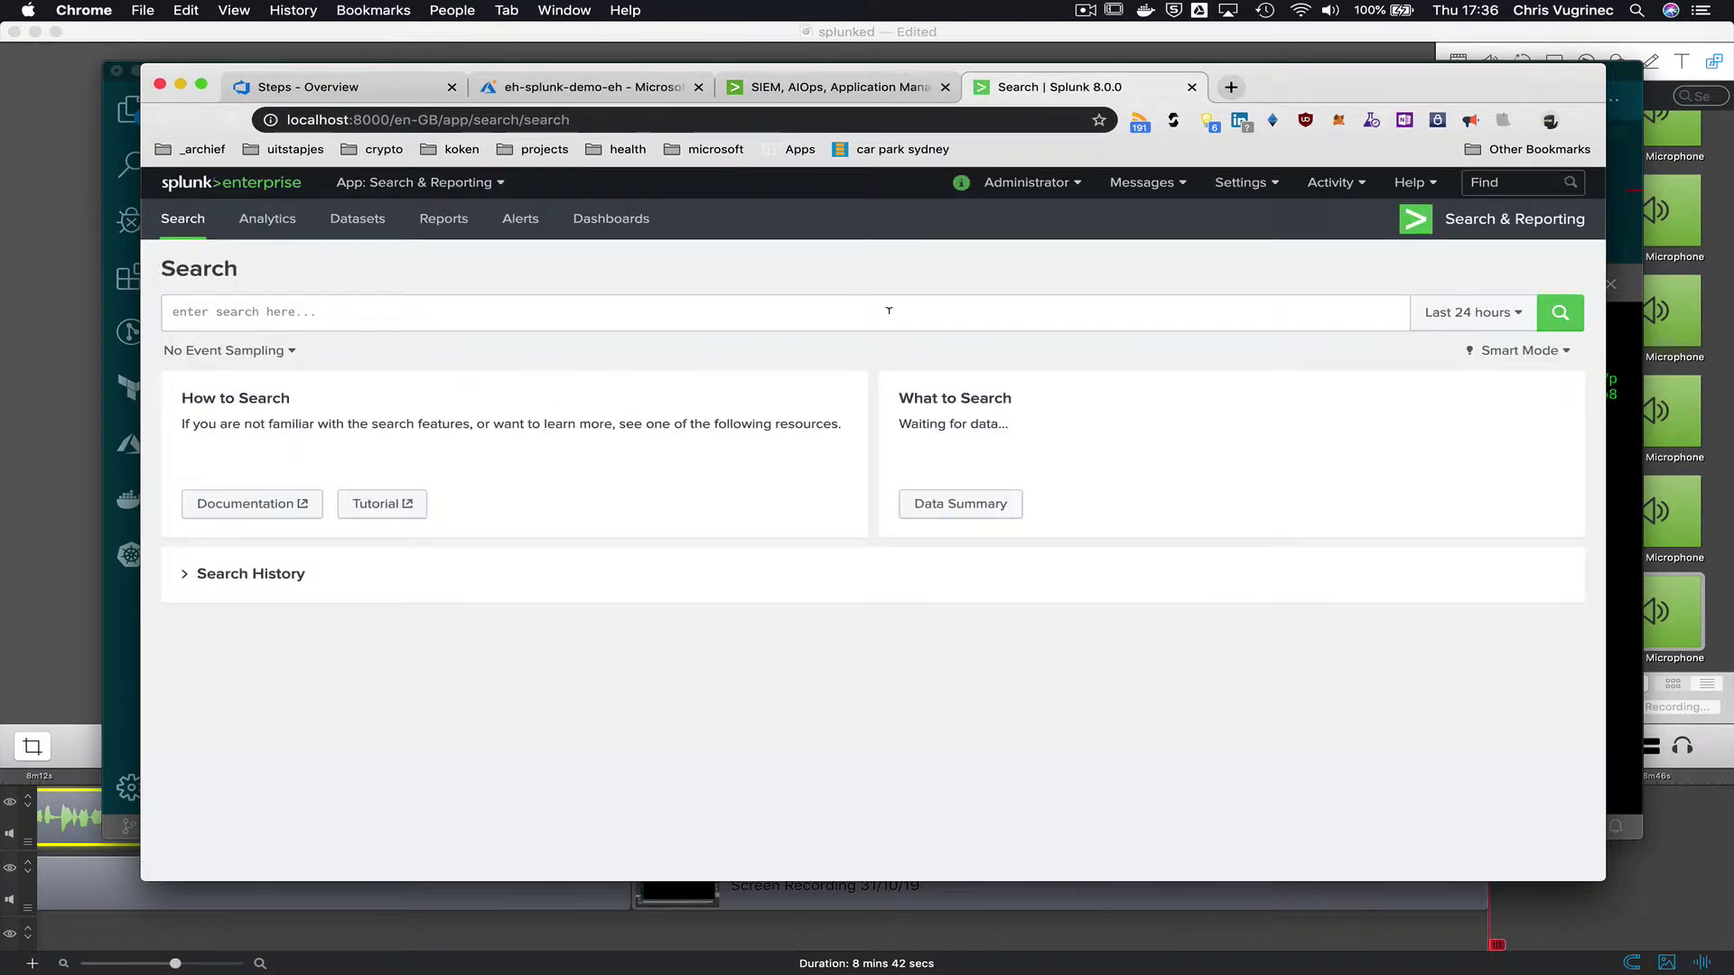
click(854, 309)
text(*)
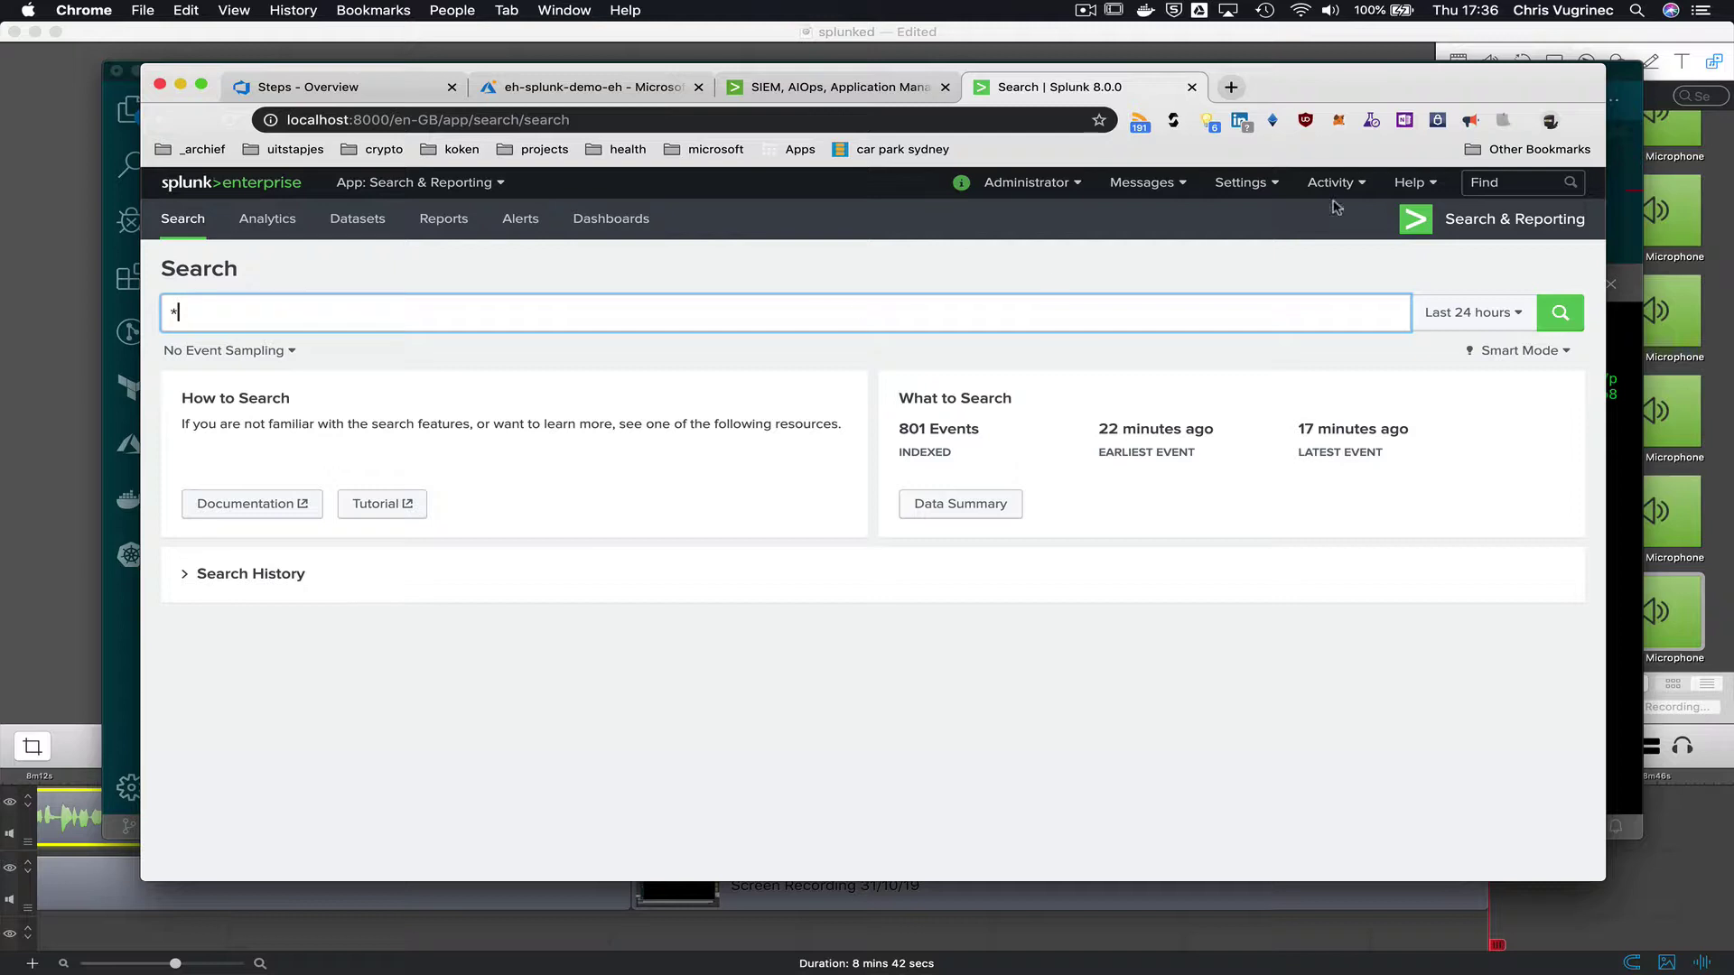
click(1472, 312)
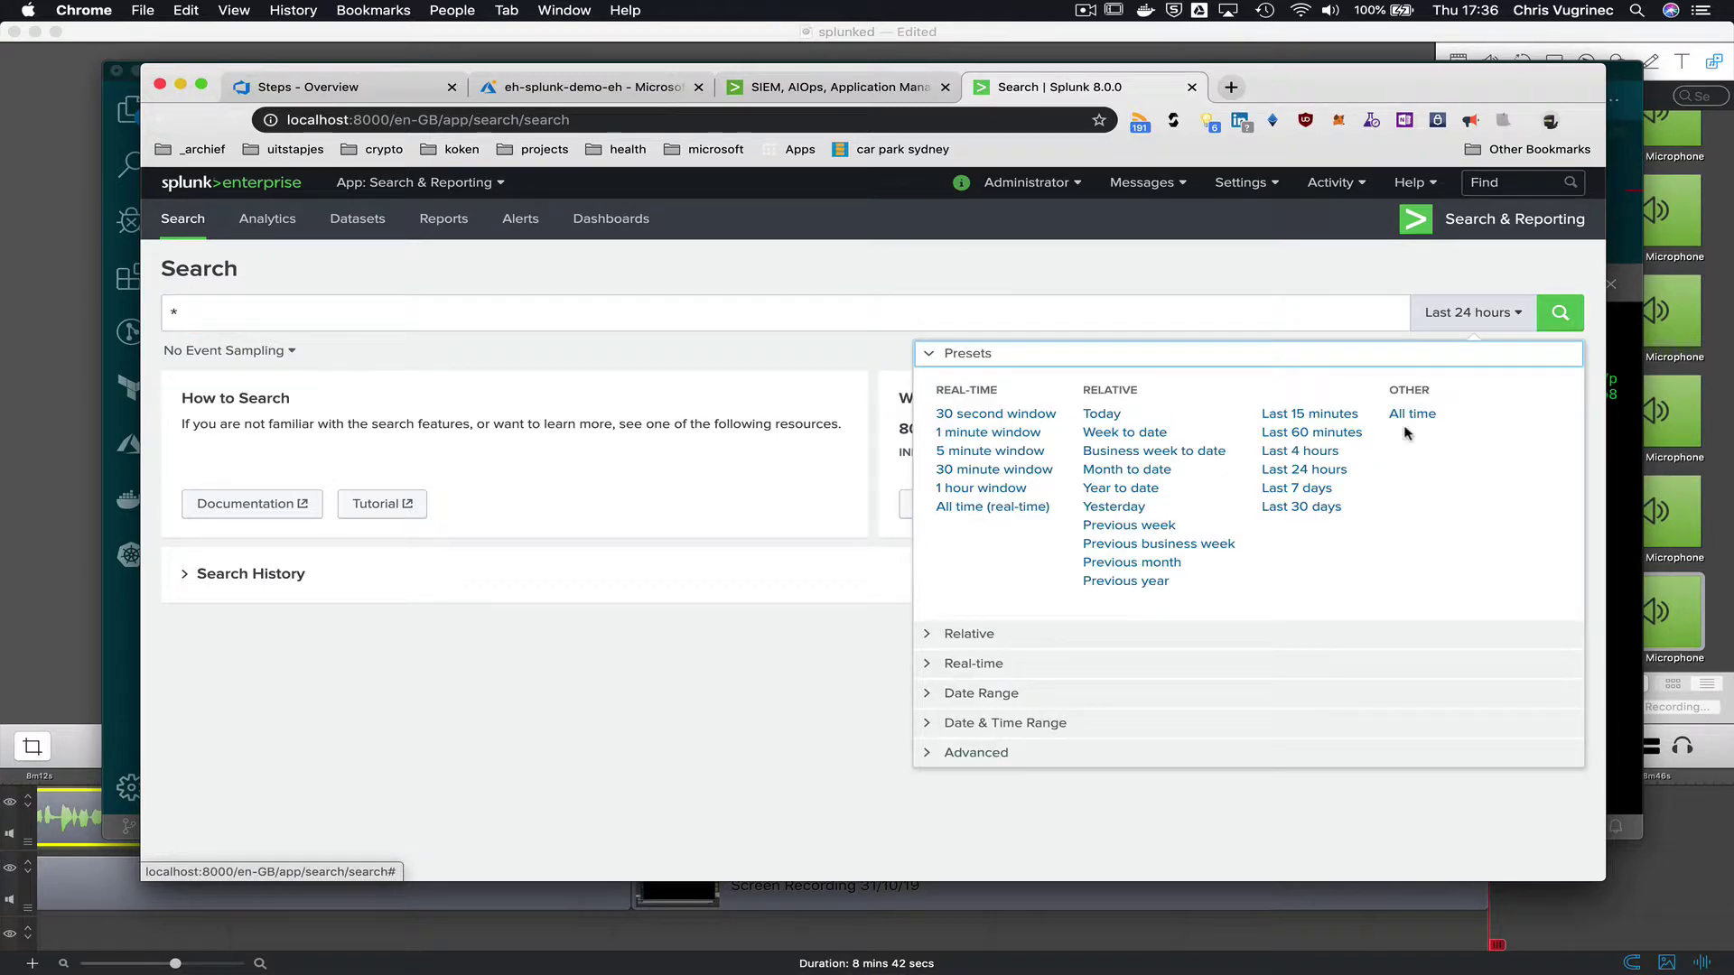
click(1009, 456)
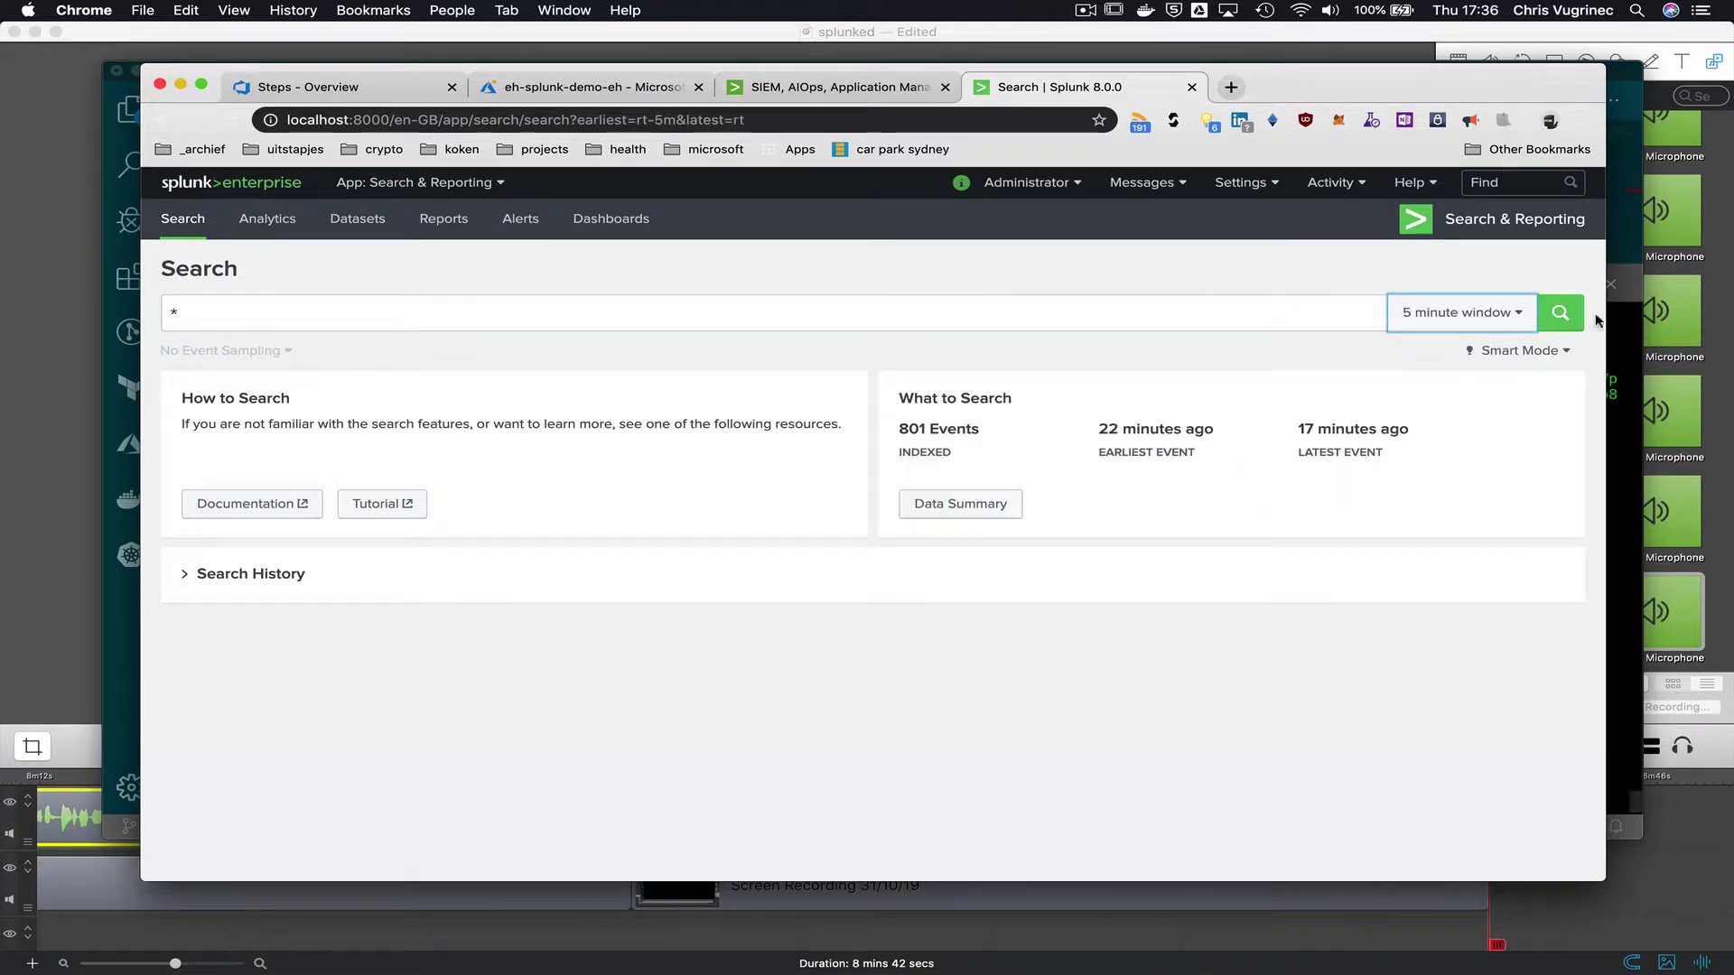
click(1559, 312)
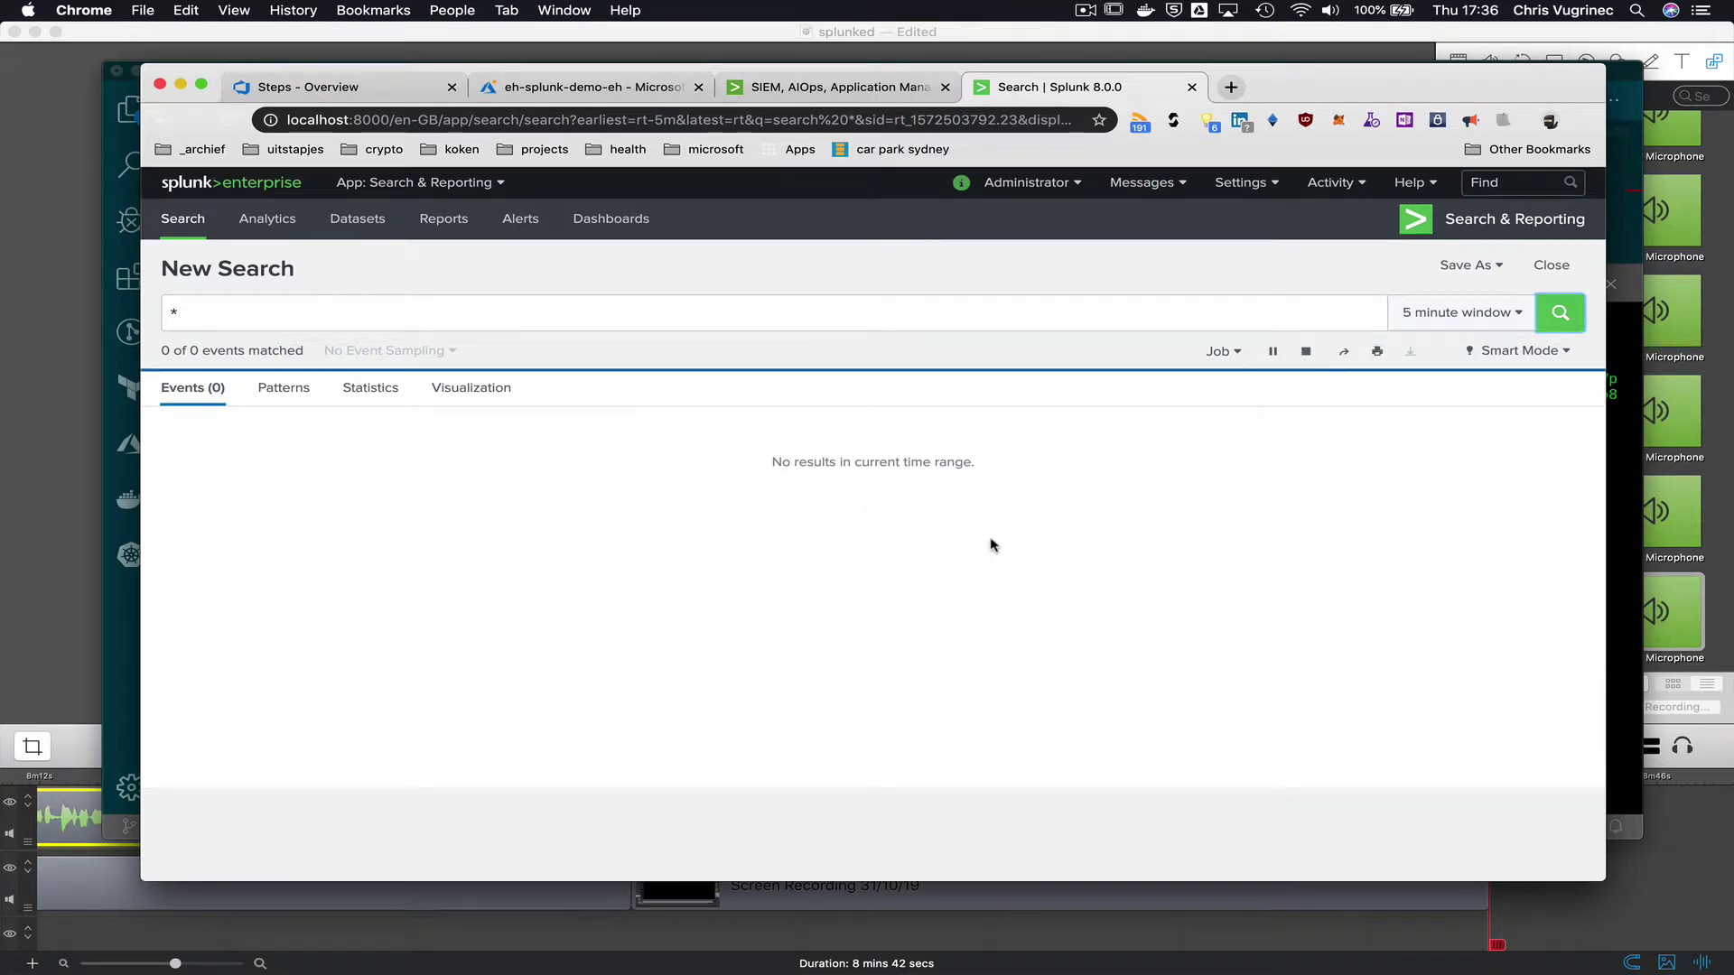
key(super+Tab)
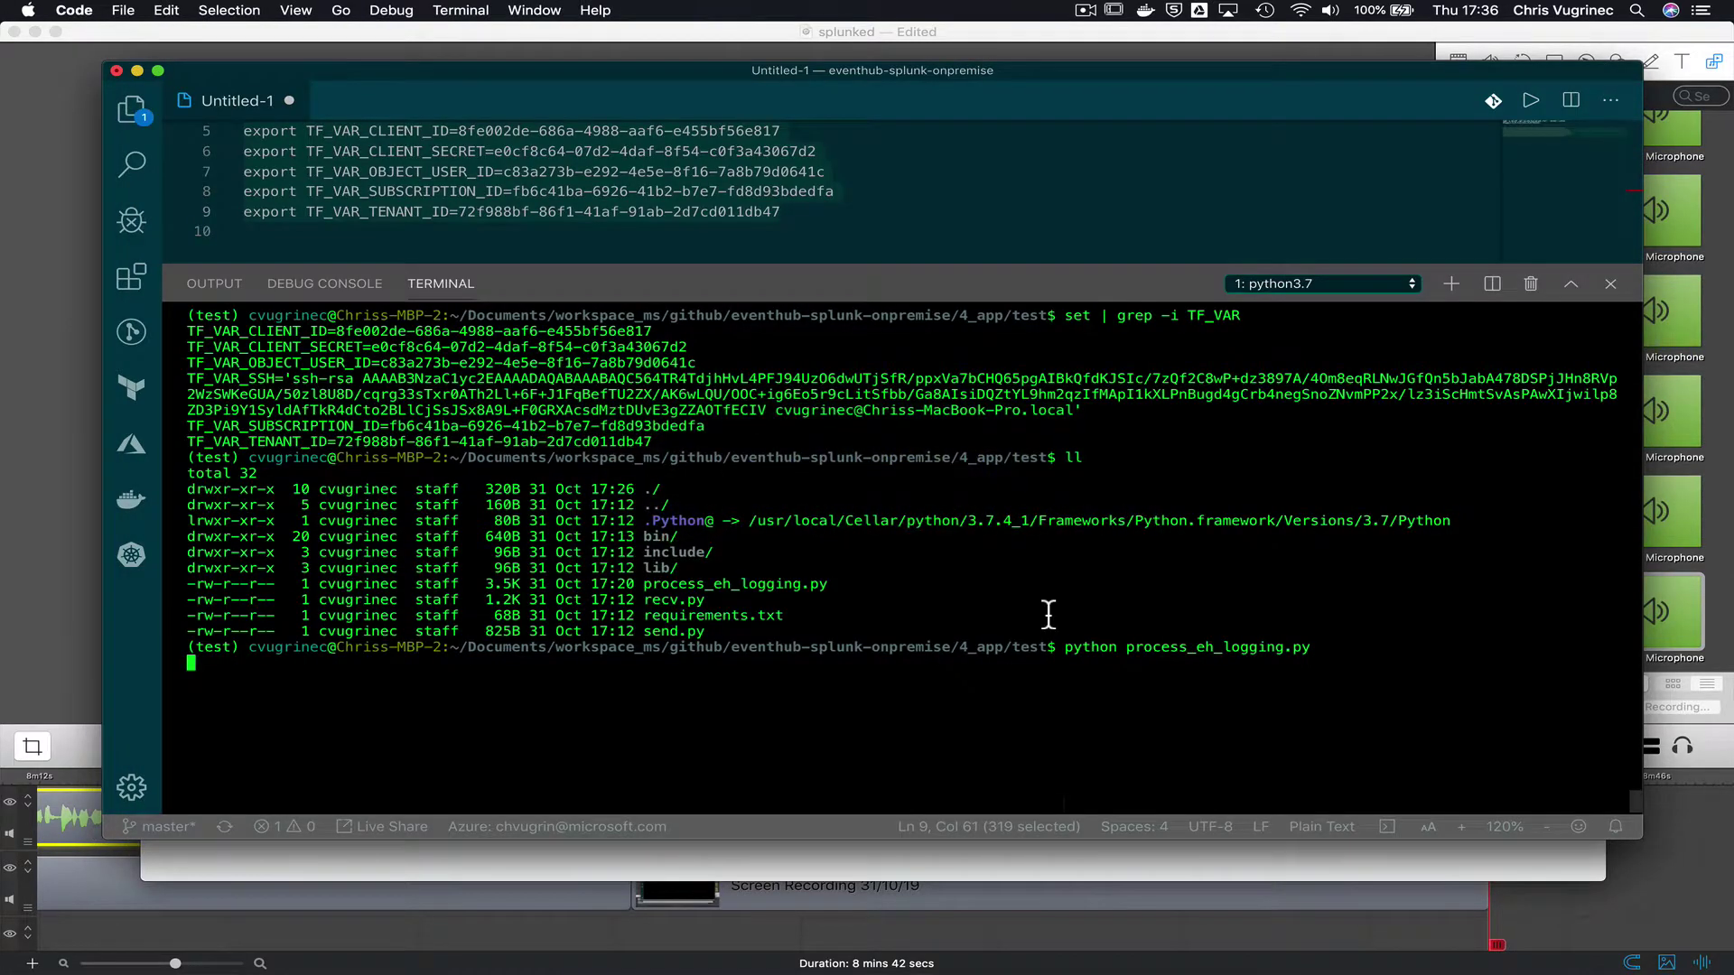
- Run python send.py from the bash session, then switch to the python3.7 receiver session
click(1349, 283)
click(1345, 322)
text(python send.py)
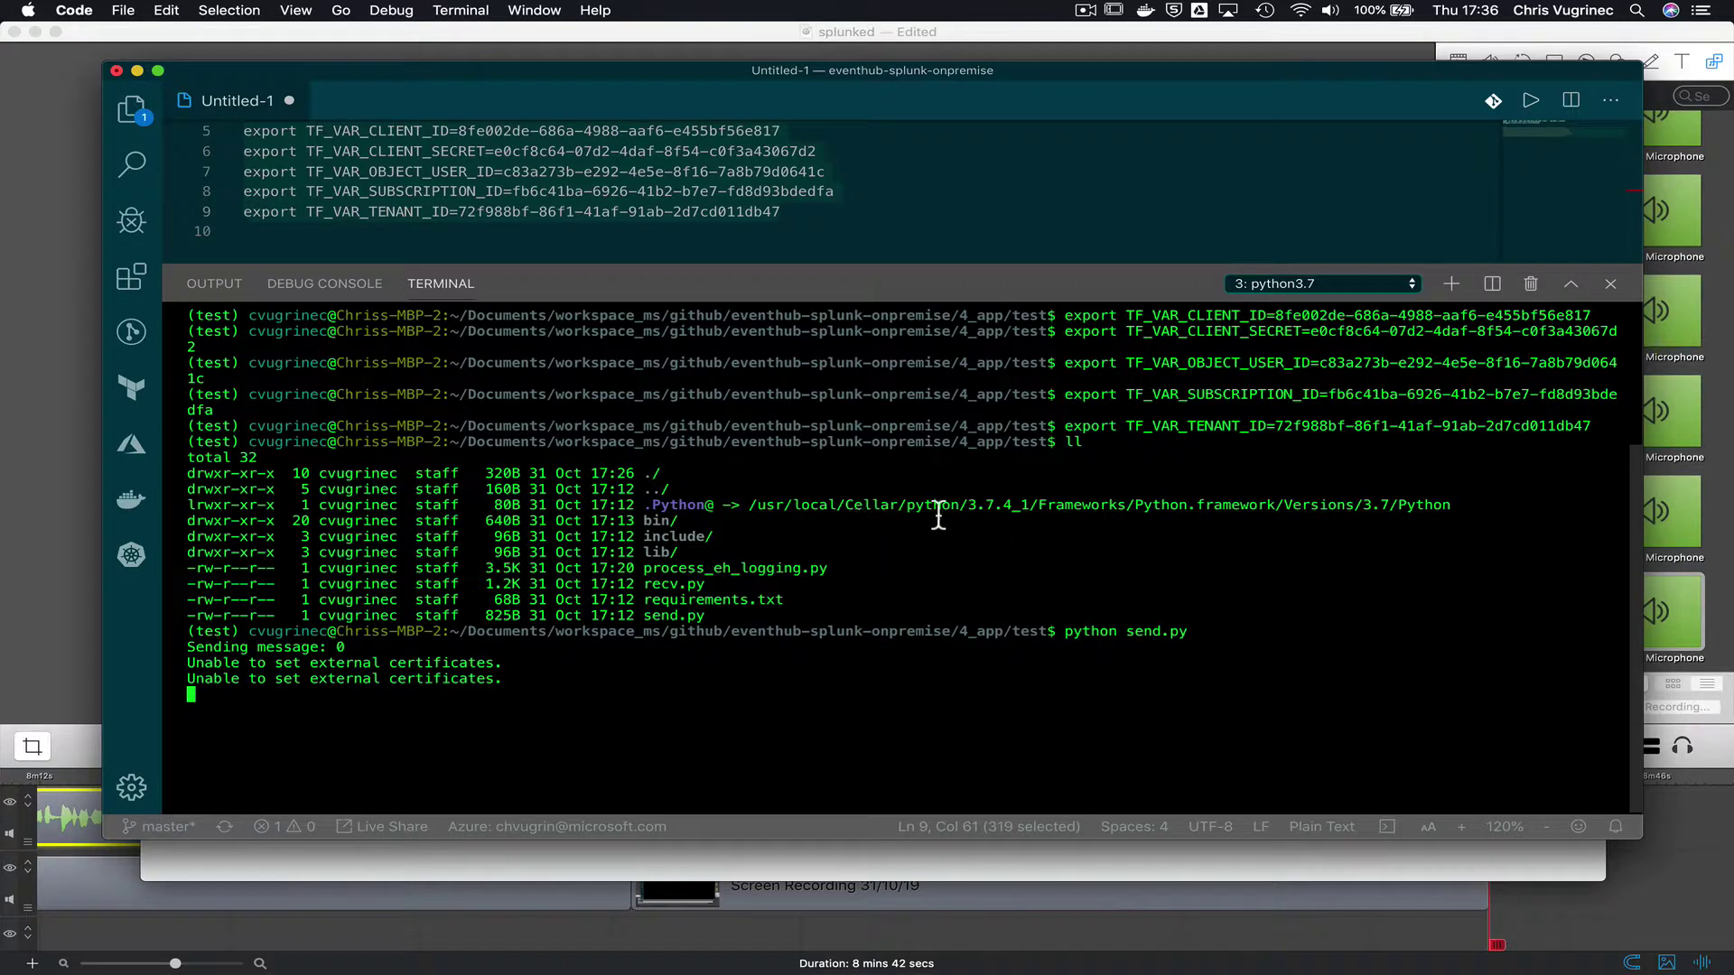
click(1322, 284)
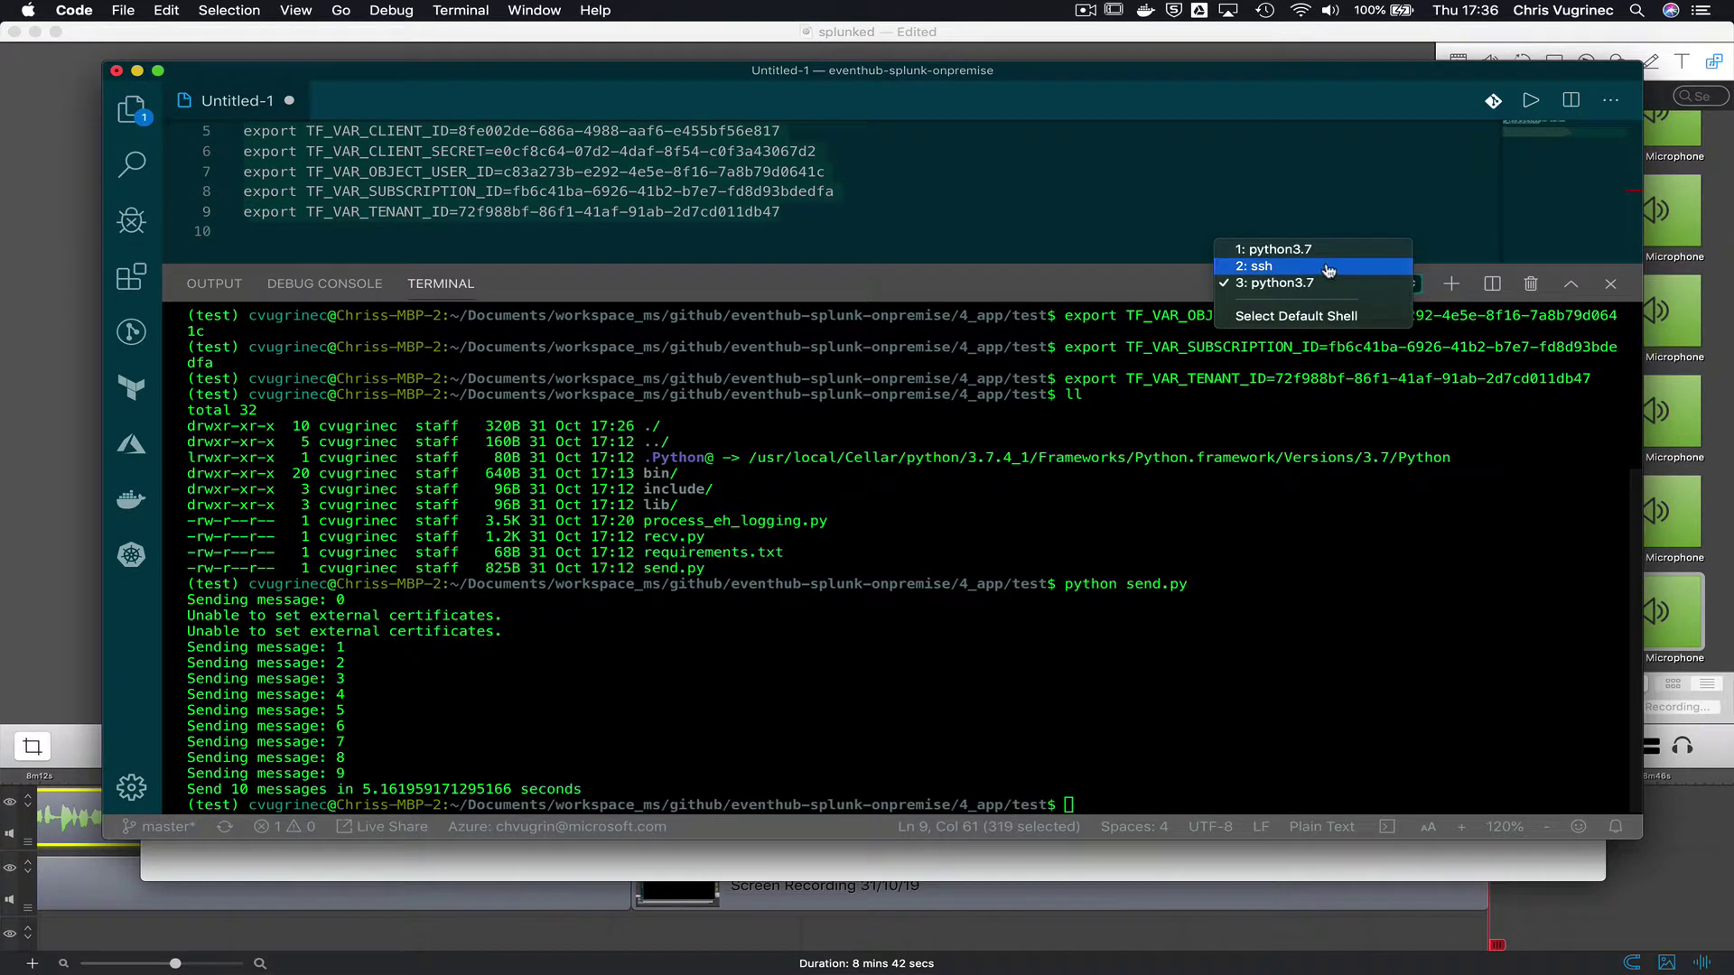
click(1176, 541)
key(Up)
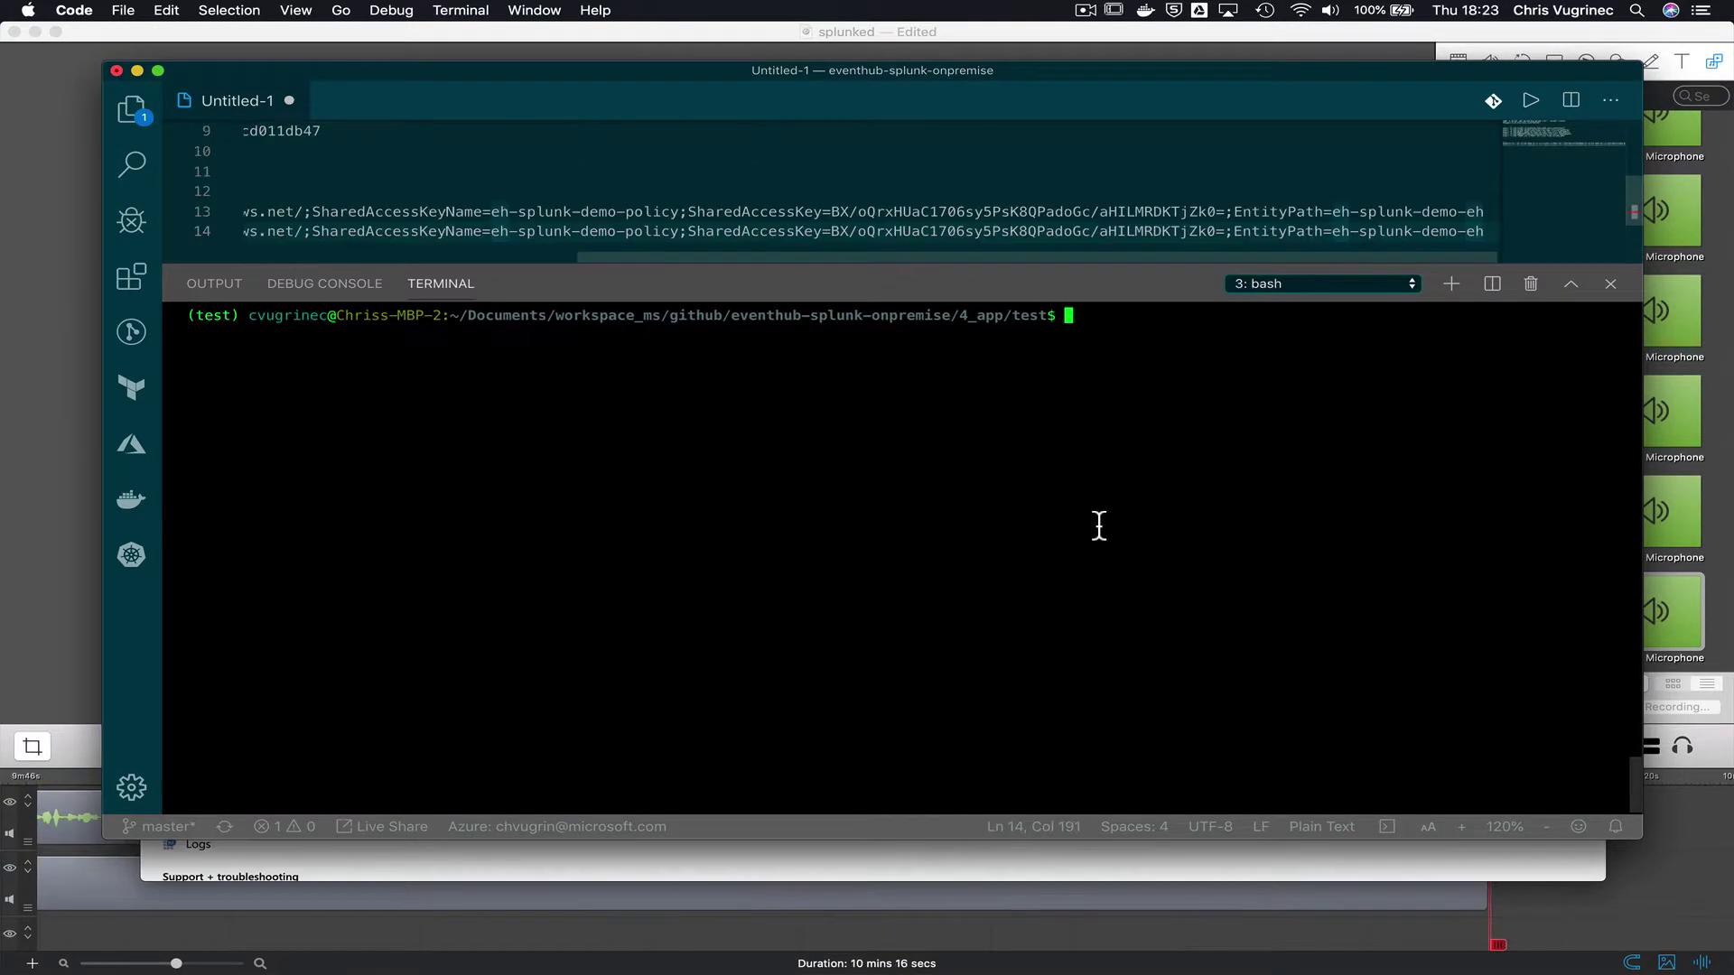
- Run python send.py again and check the python3.7 receiver logged GoodNight world 0–9
text(python send.py)
key(Return)
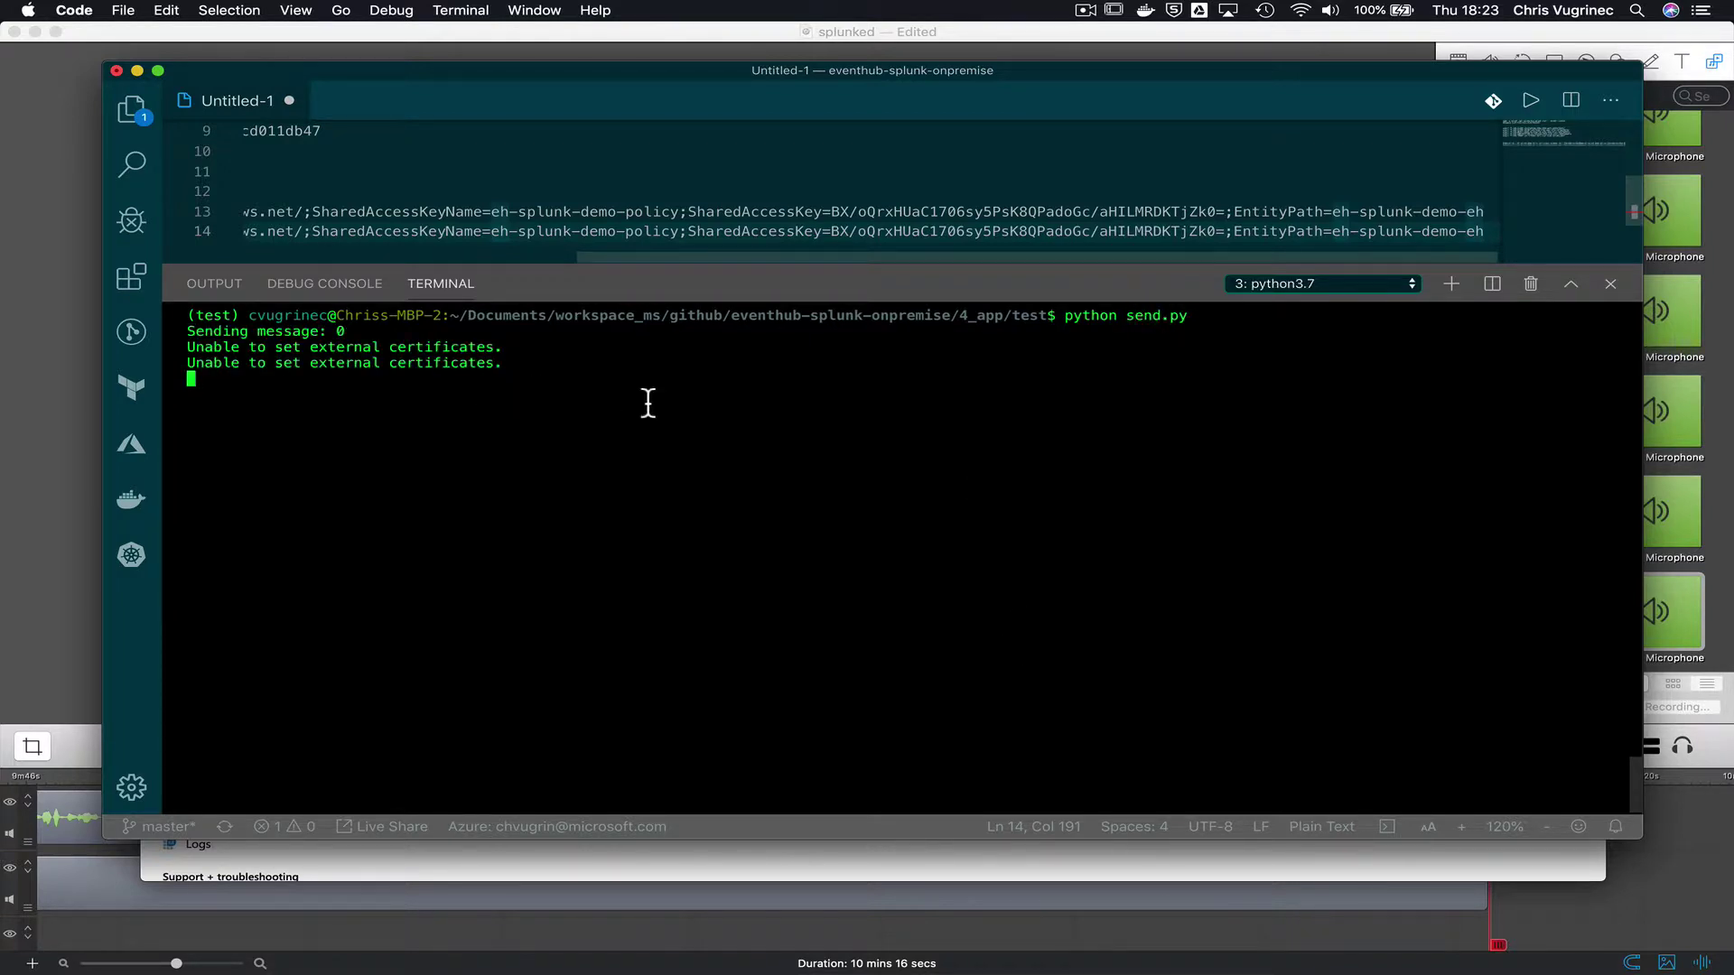
click(1312, 286)
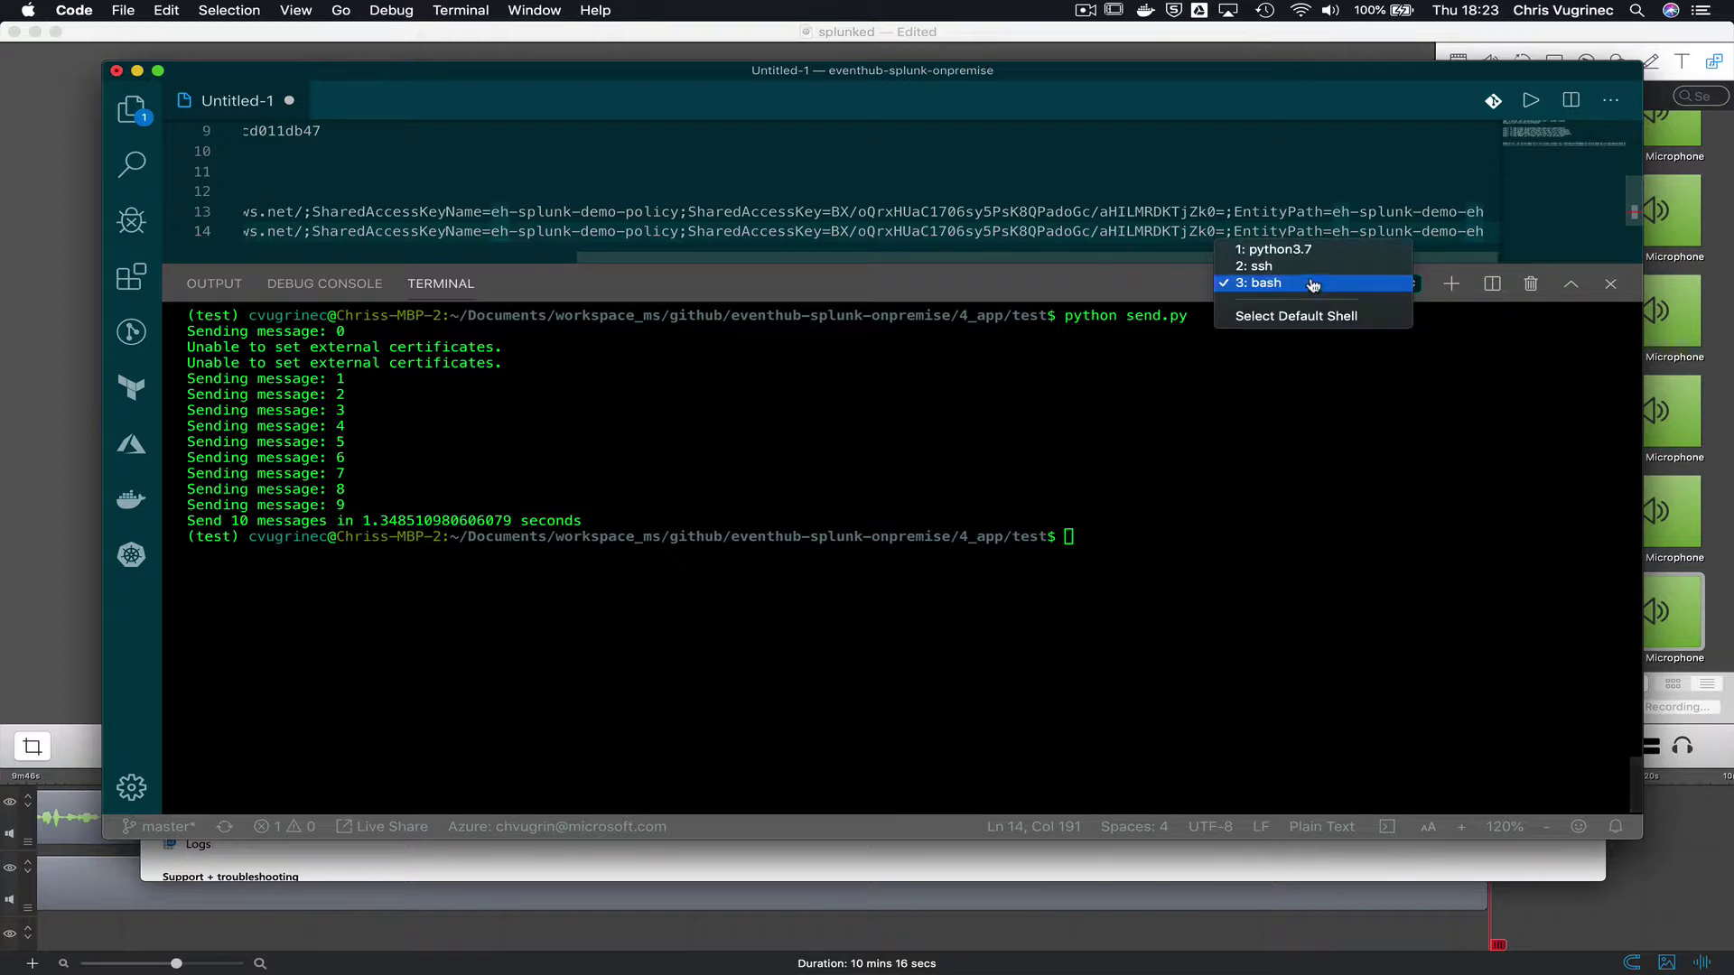
click(1287, 242)
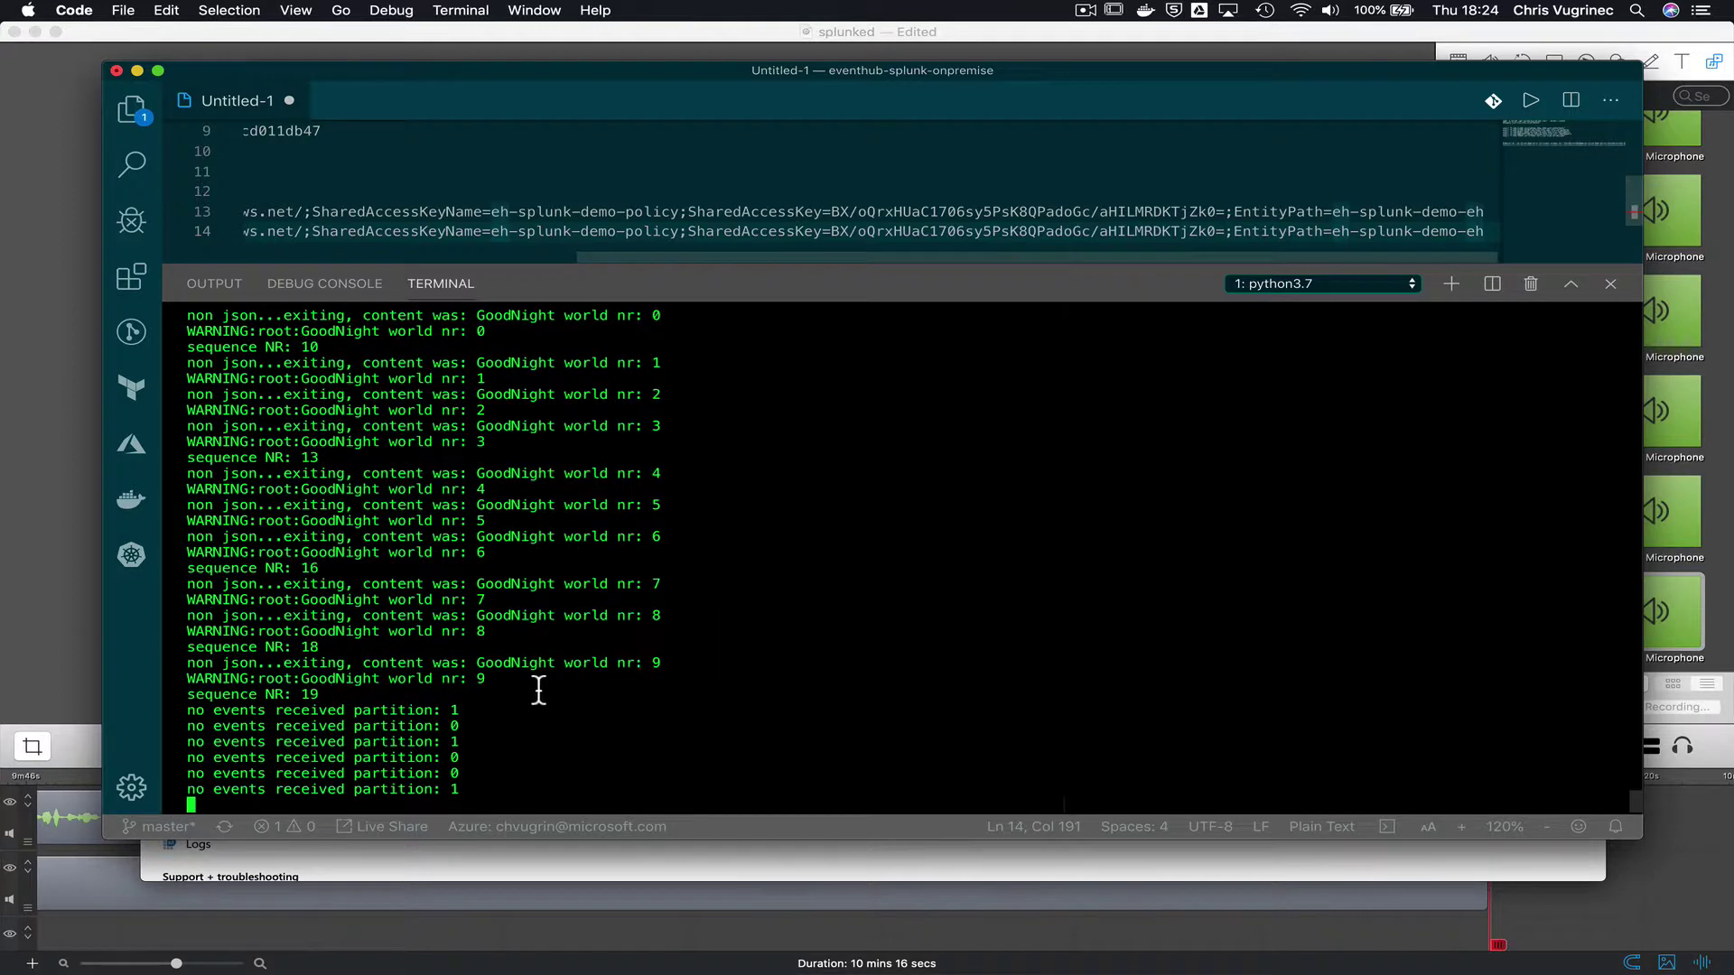
key(super+Tab)
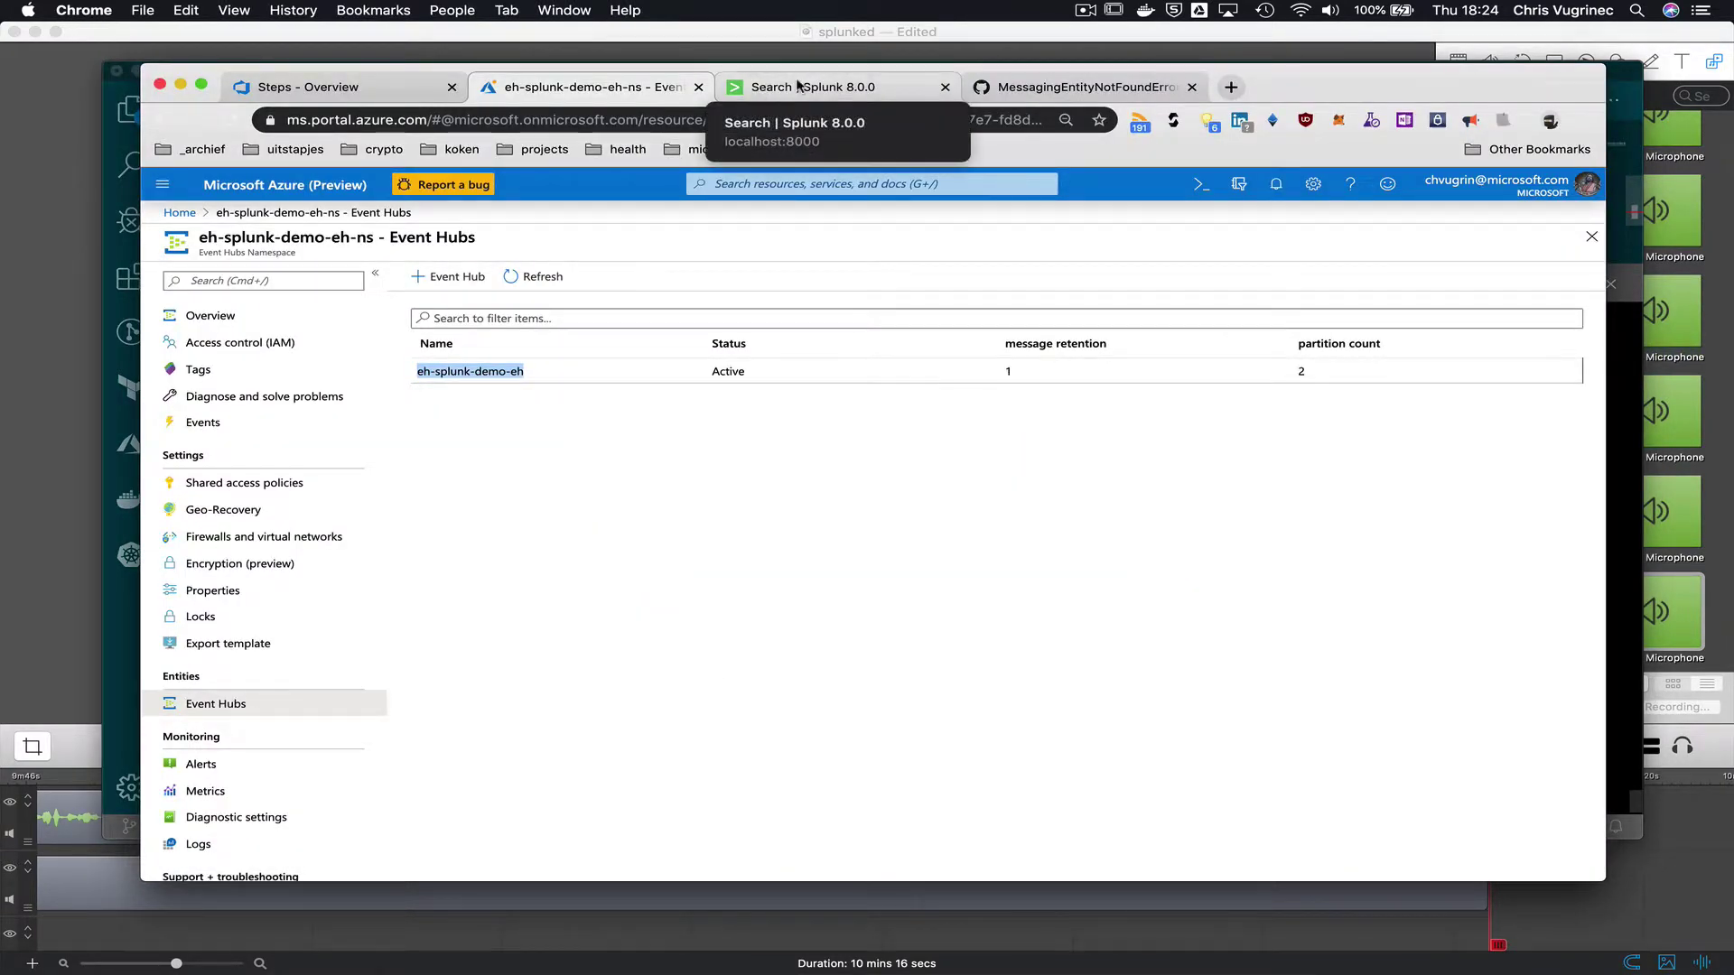
- Return to the Search | Splunk 8.0.0 tab and scroll through the real-time results
click(749, 86)
scroll(895, 641, down, 5)
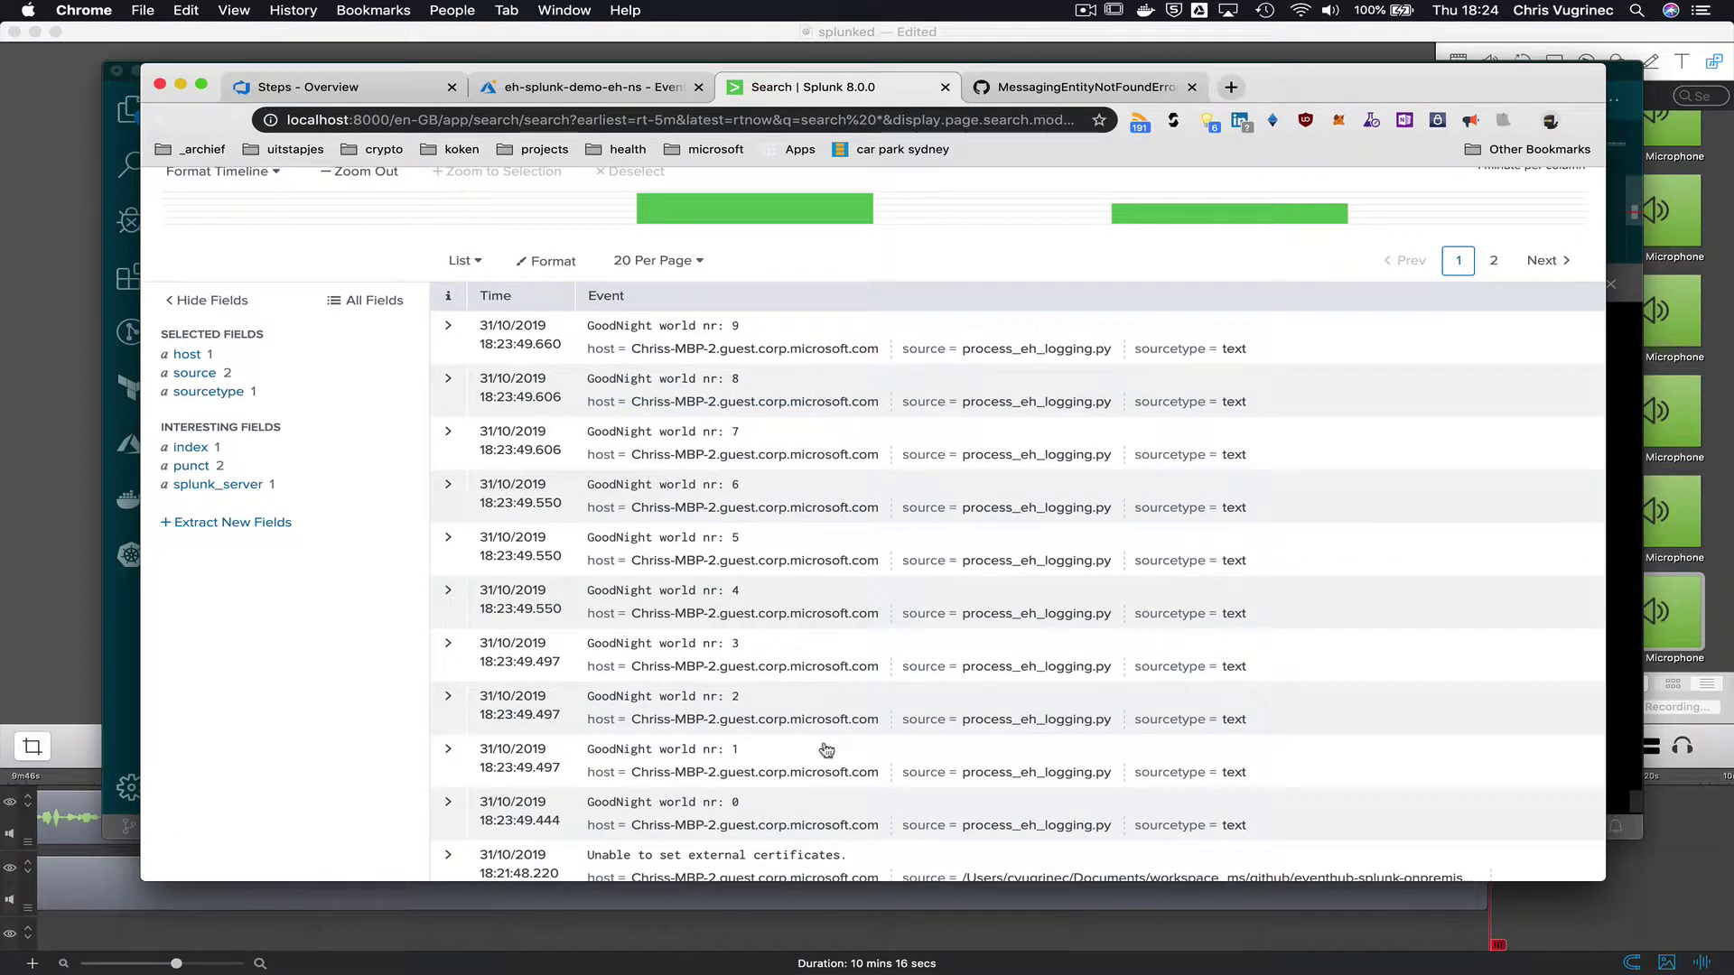
scroll(828, 762, up, 3)
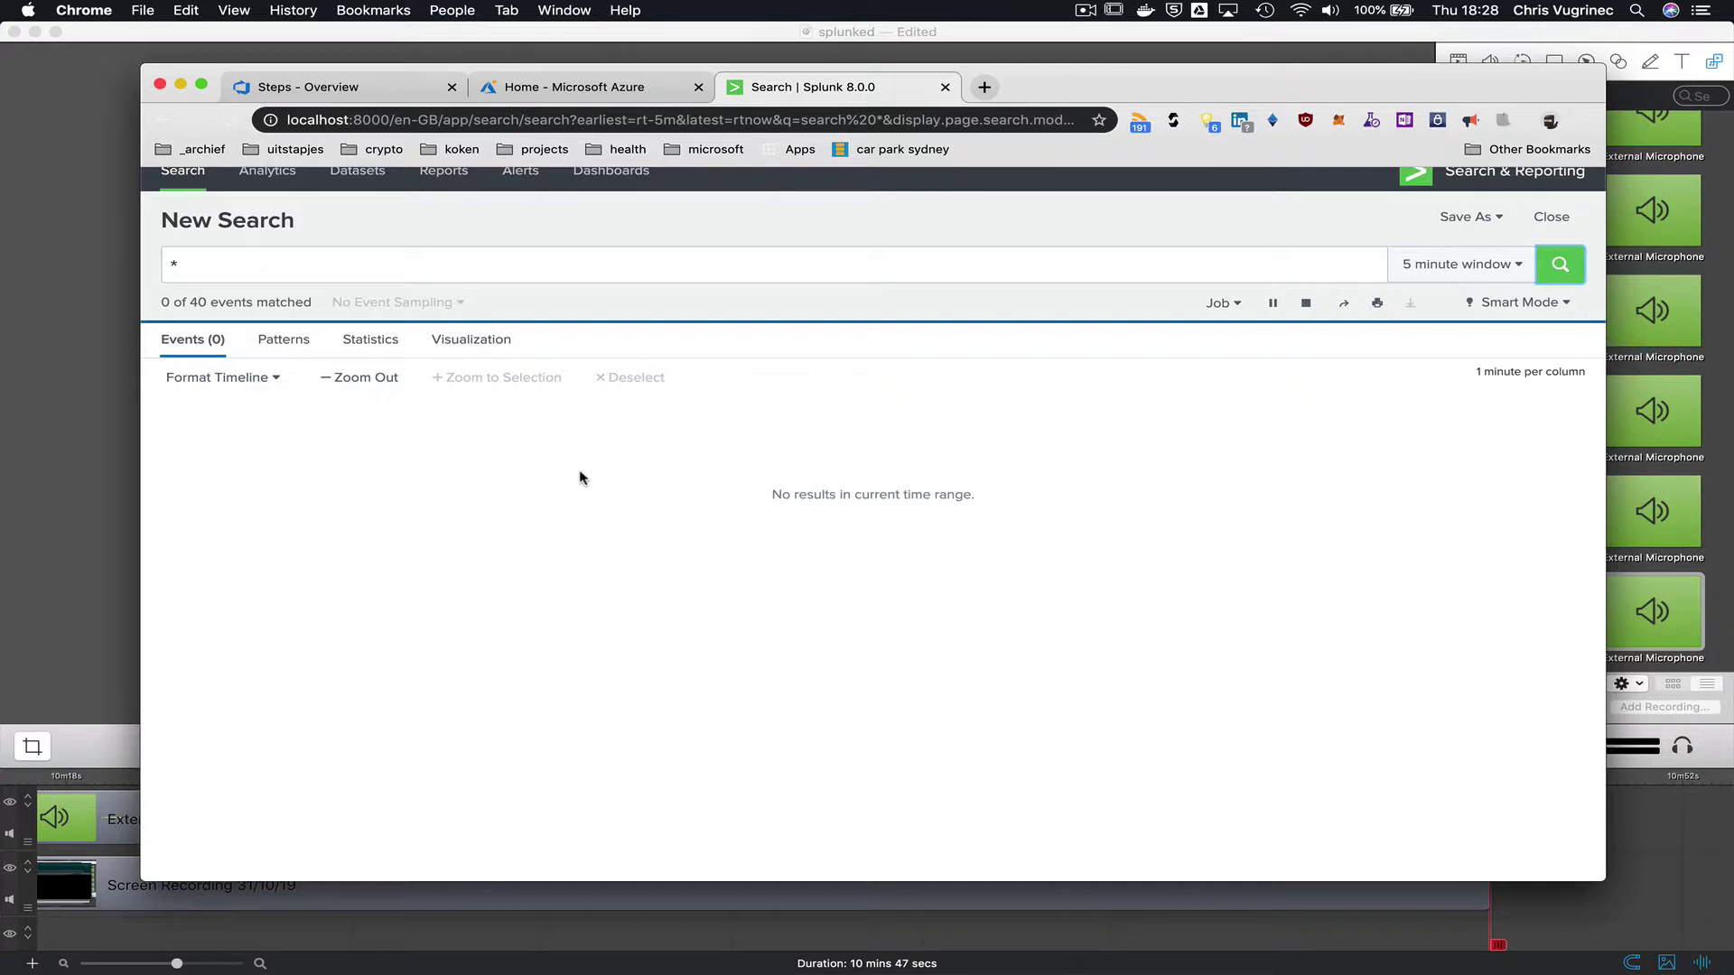
- Search the portal for Monitor, open Activity log, and choose Export to Event Hub
click(620, 88)
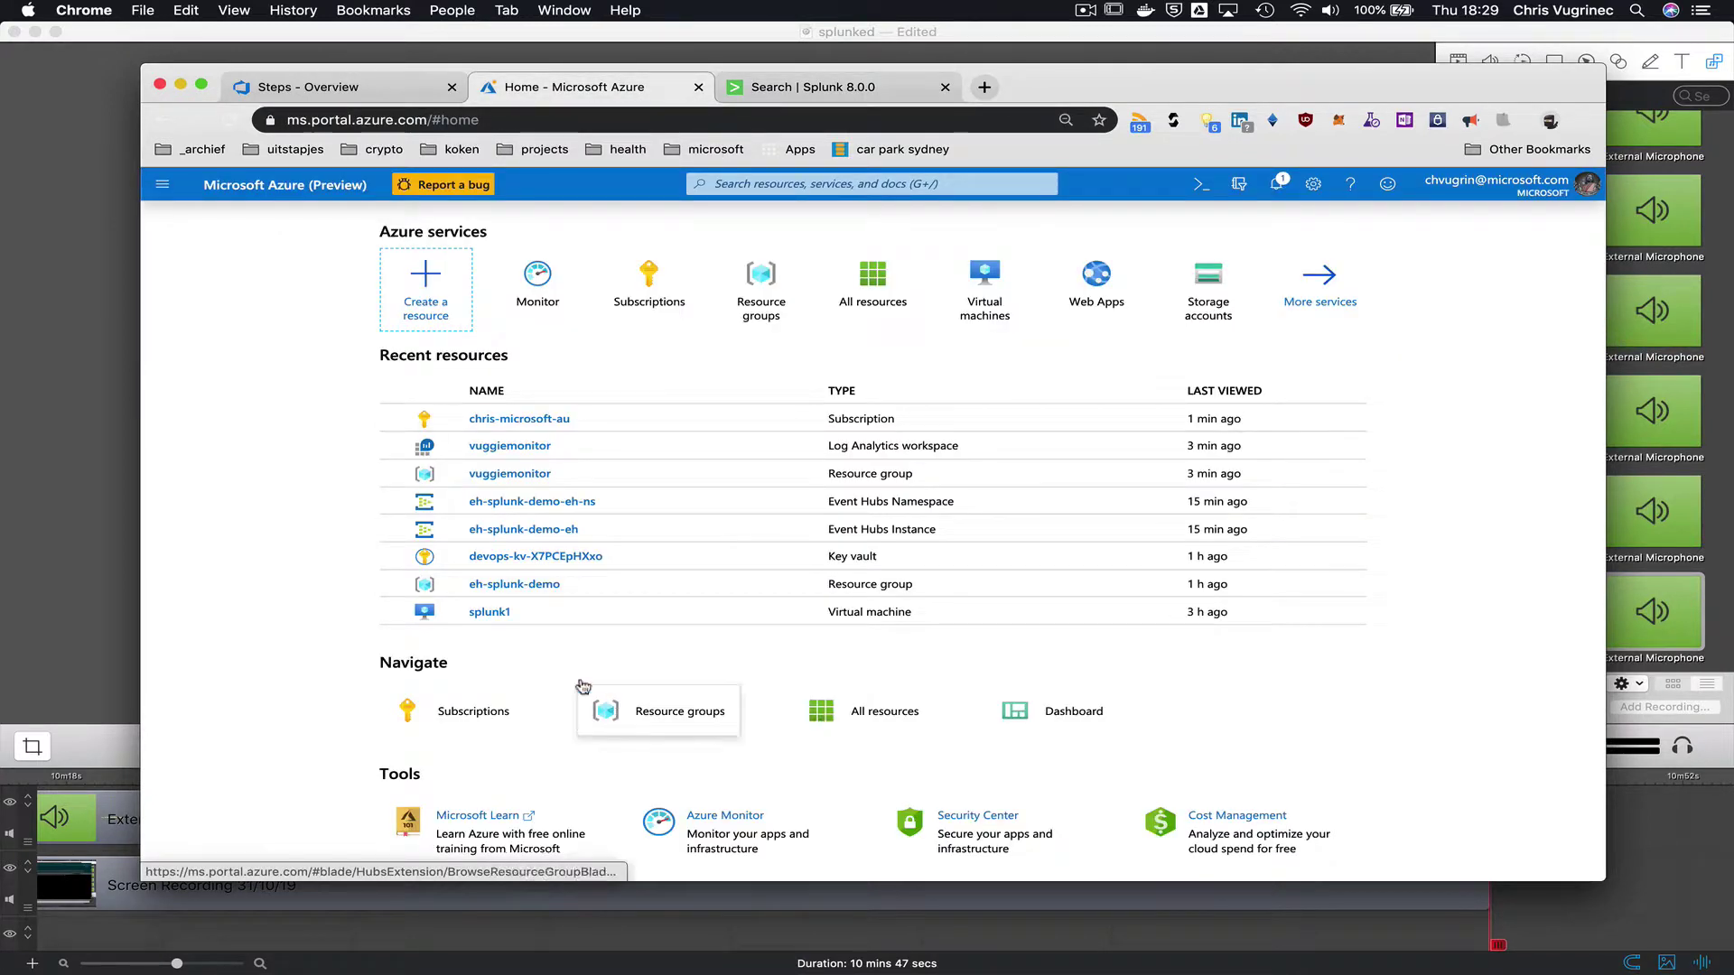
click(763, 183)
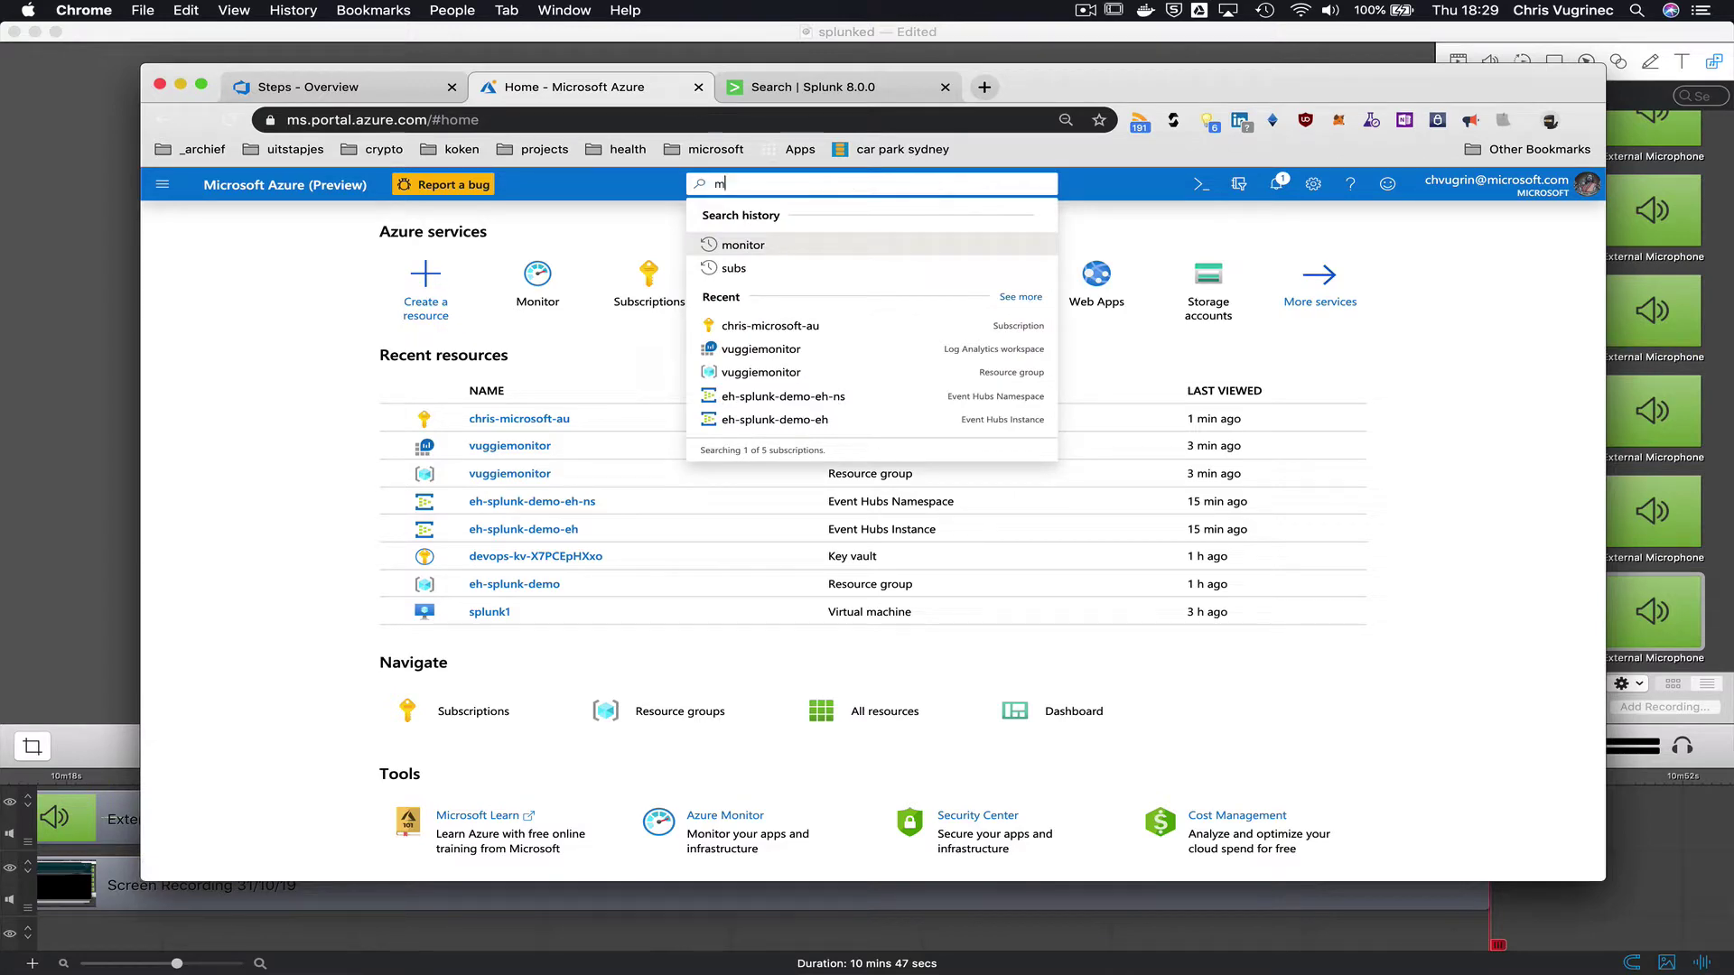
text(monitor)
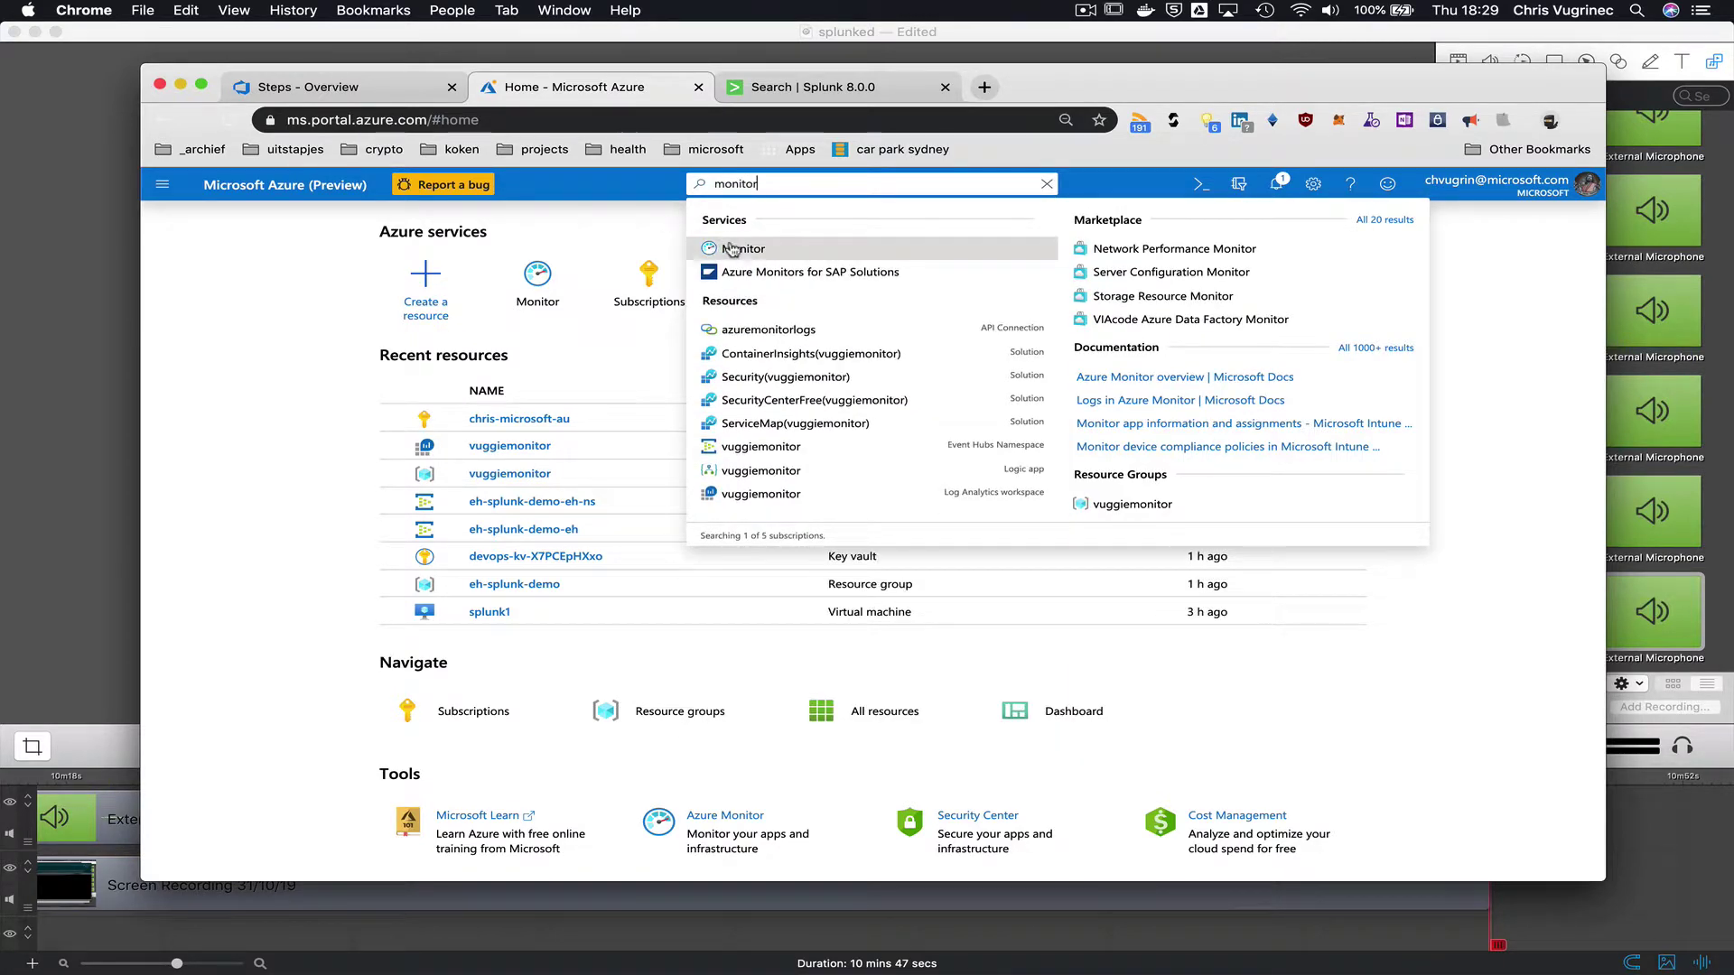
click(738, 250)
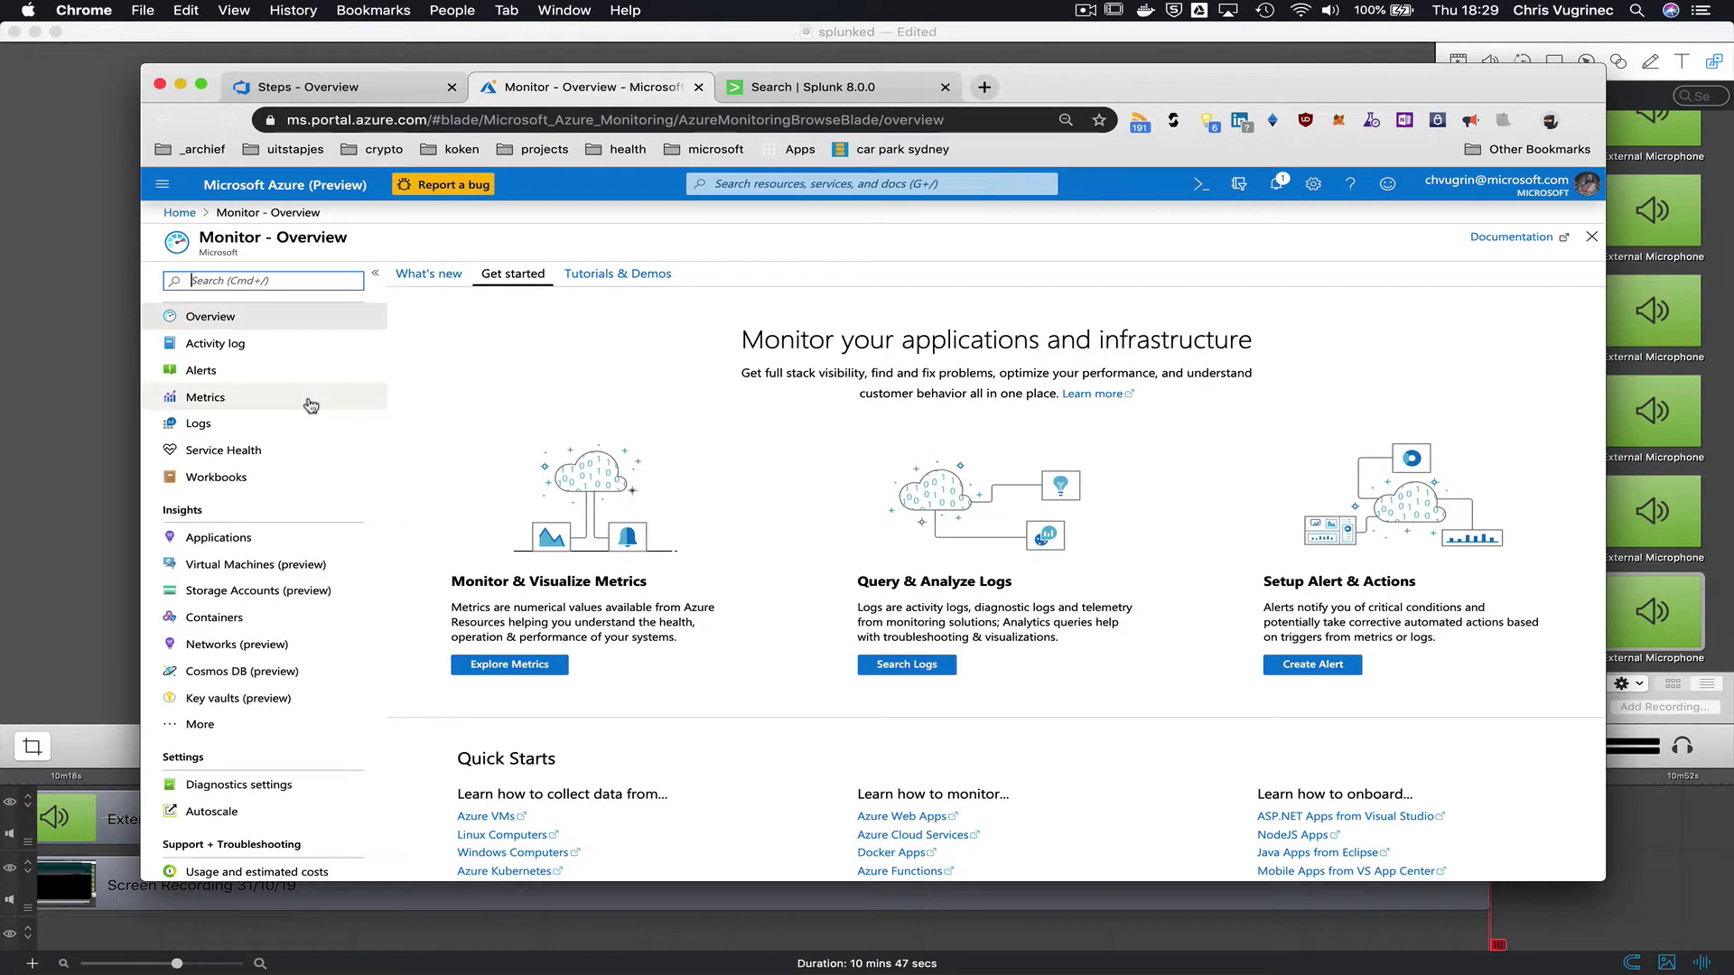
click(215, 343)
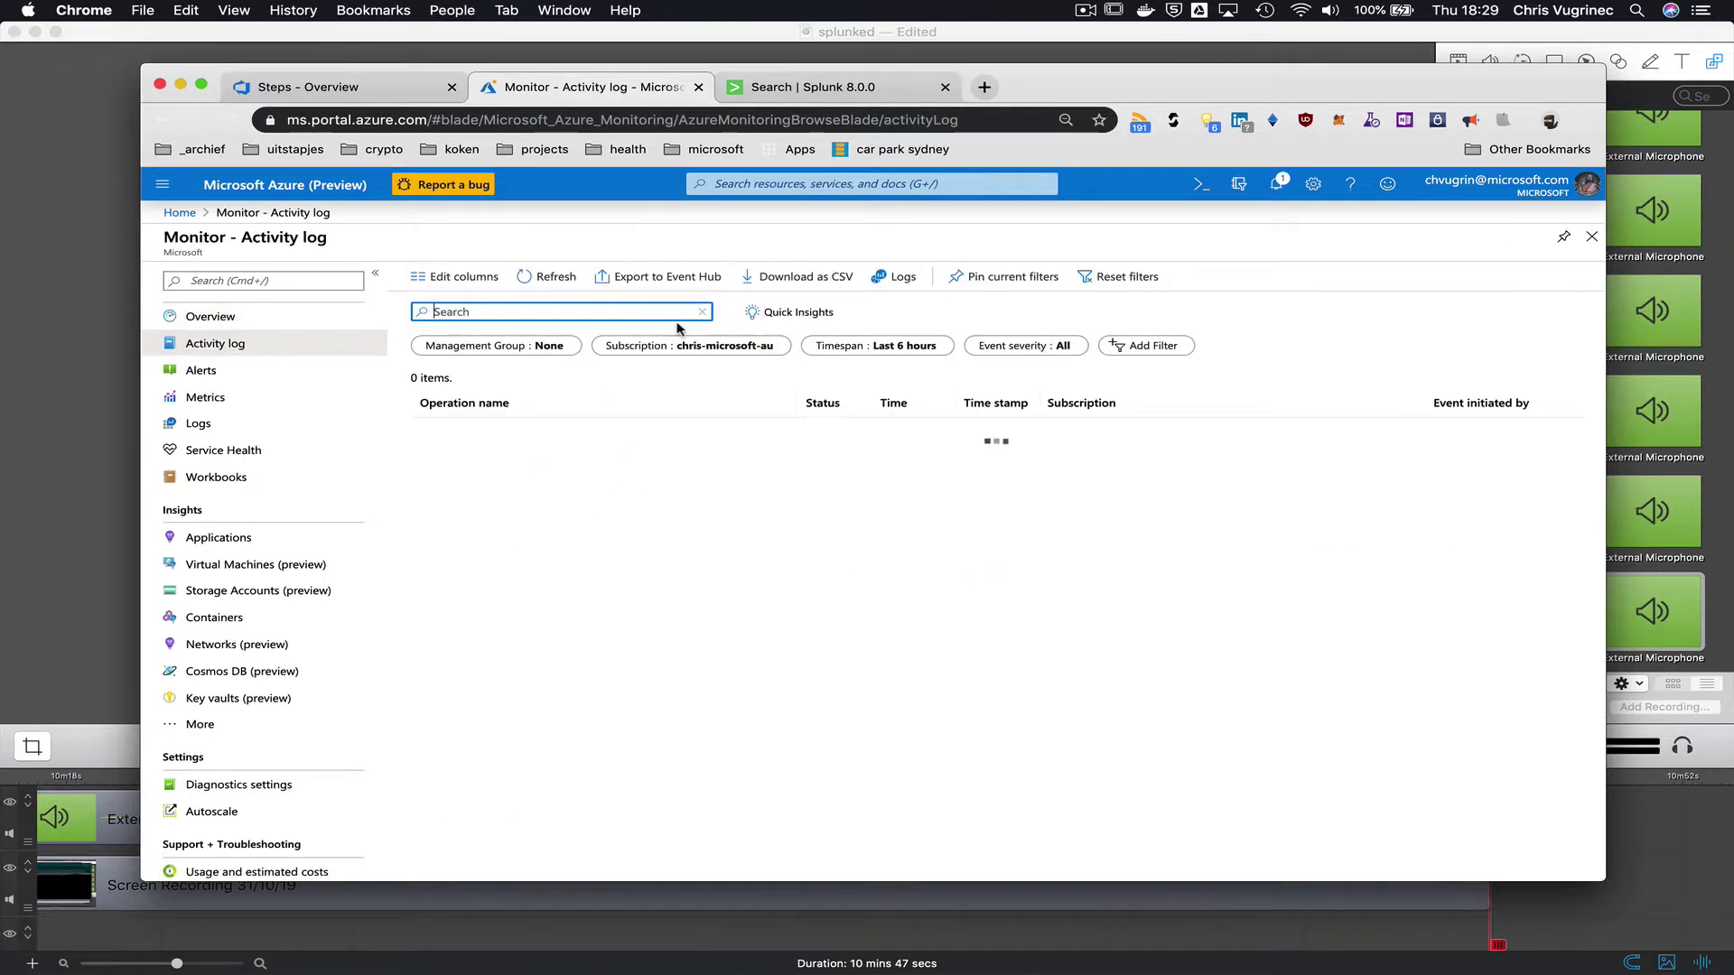
click(670, 285)
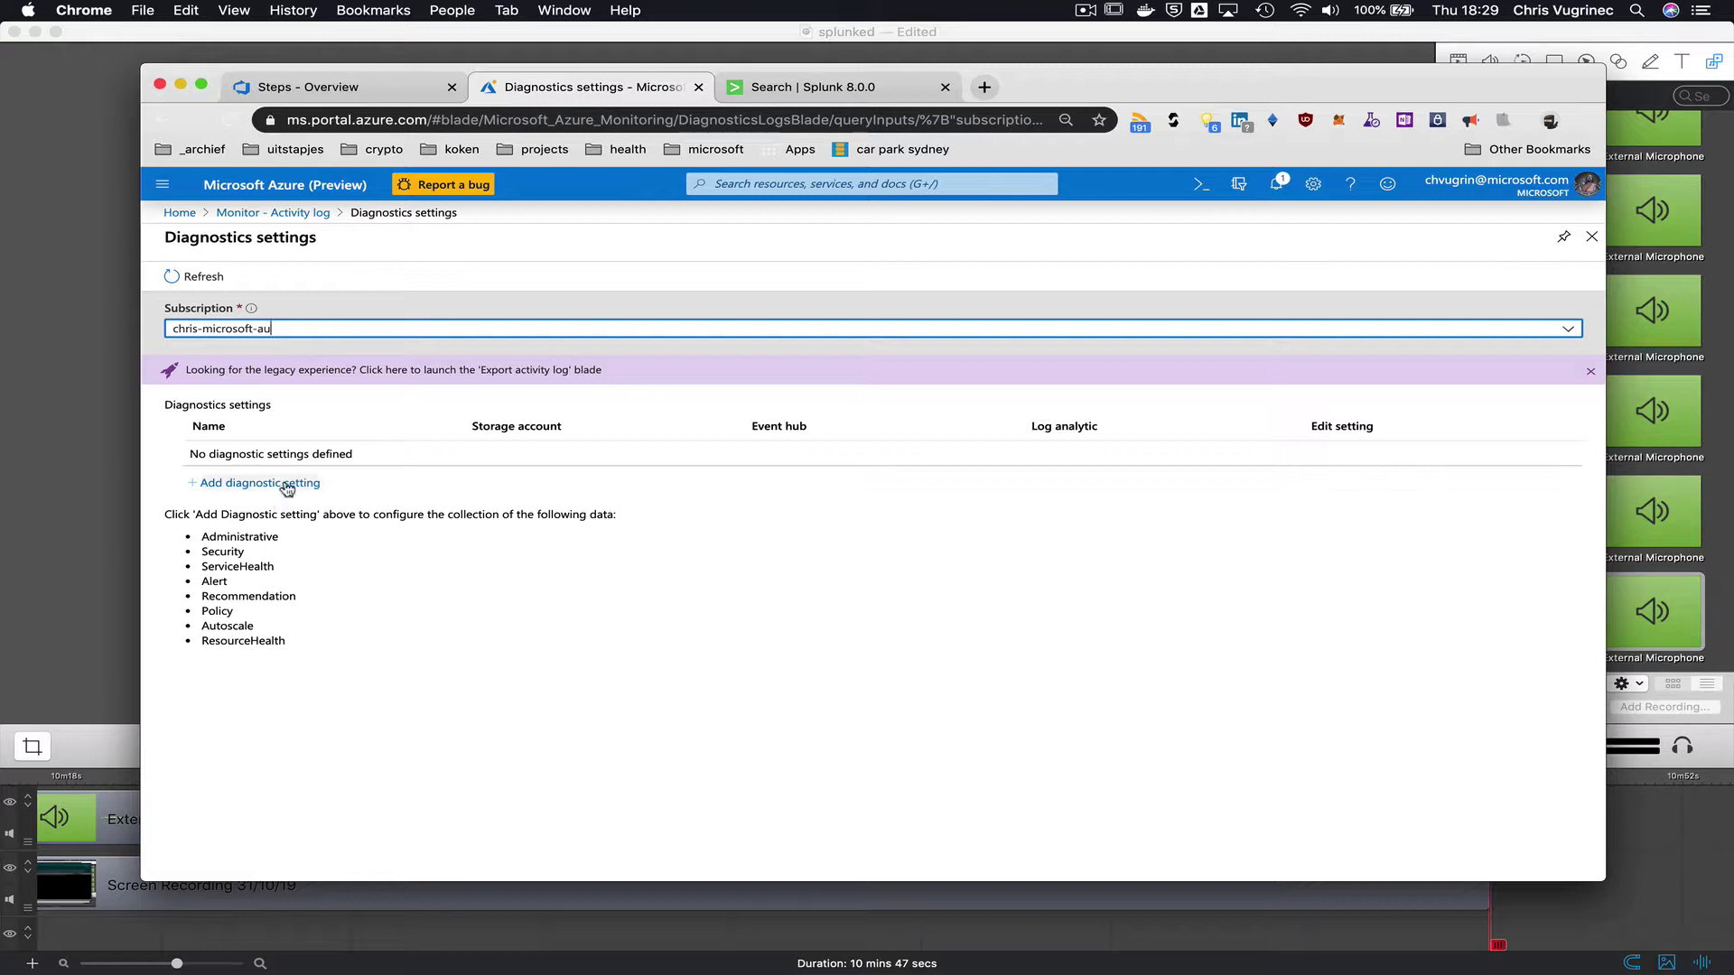
- Add a diagnostic setting named eh-splunk-demo with streaming to an event hub enabled
click(285, 485)
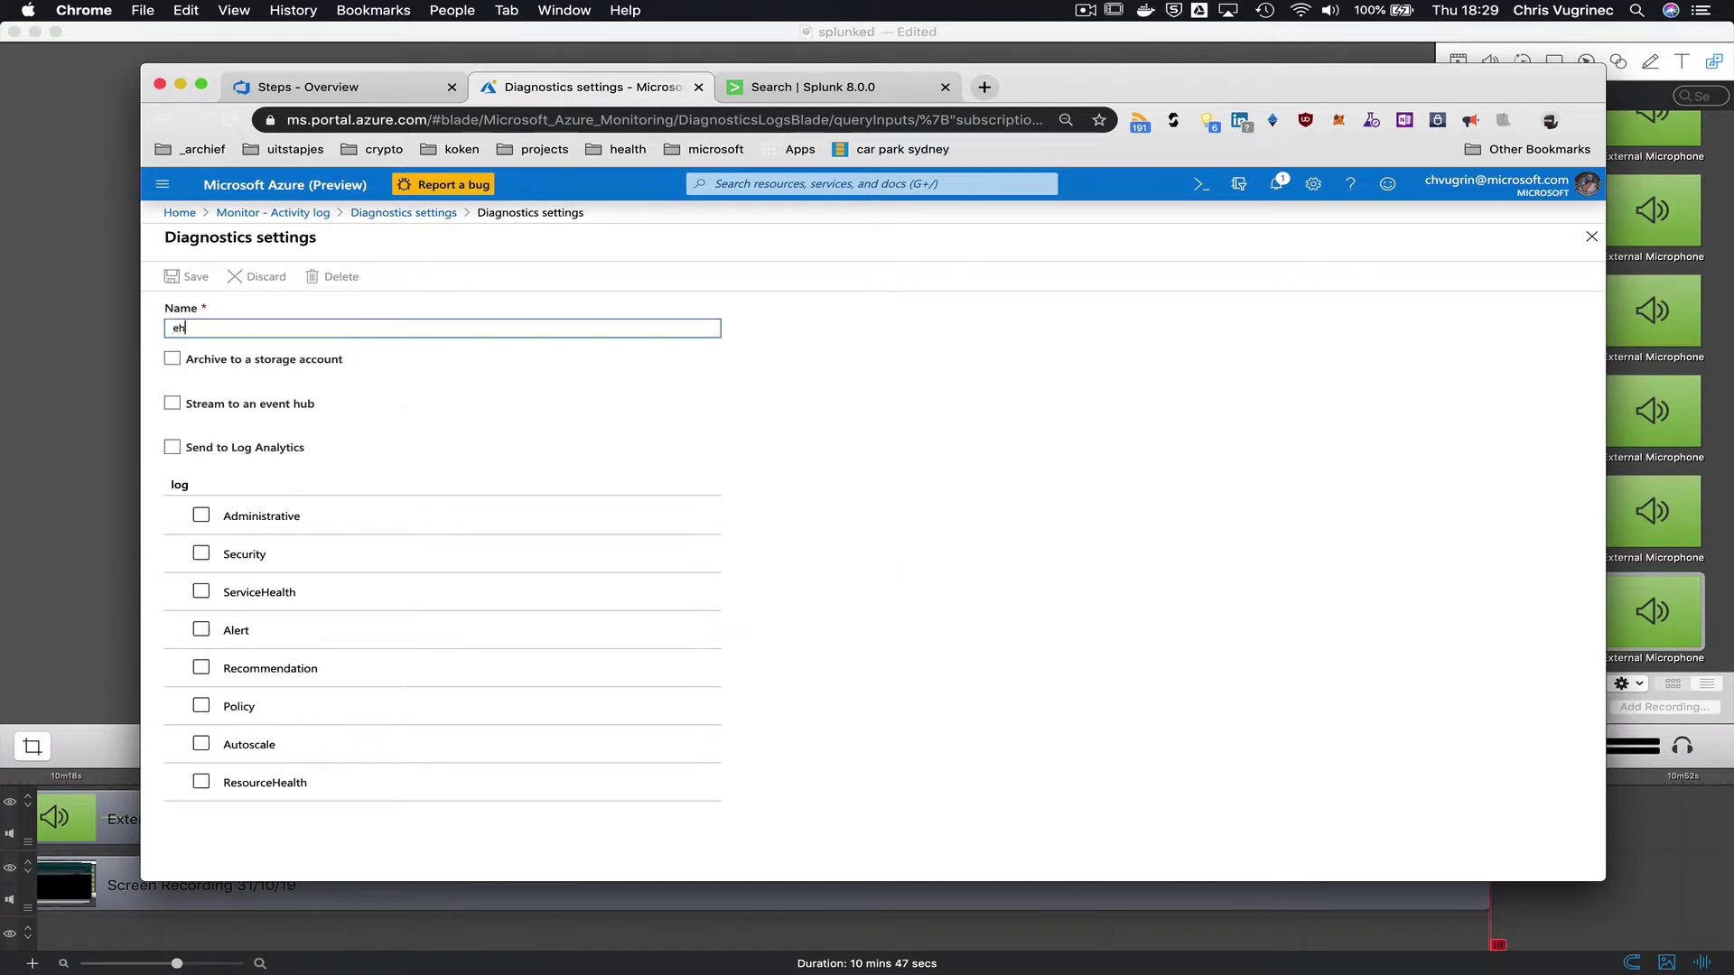
text(eh-splunk-demo)
click(257, 406)
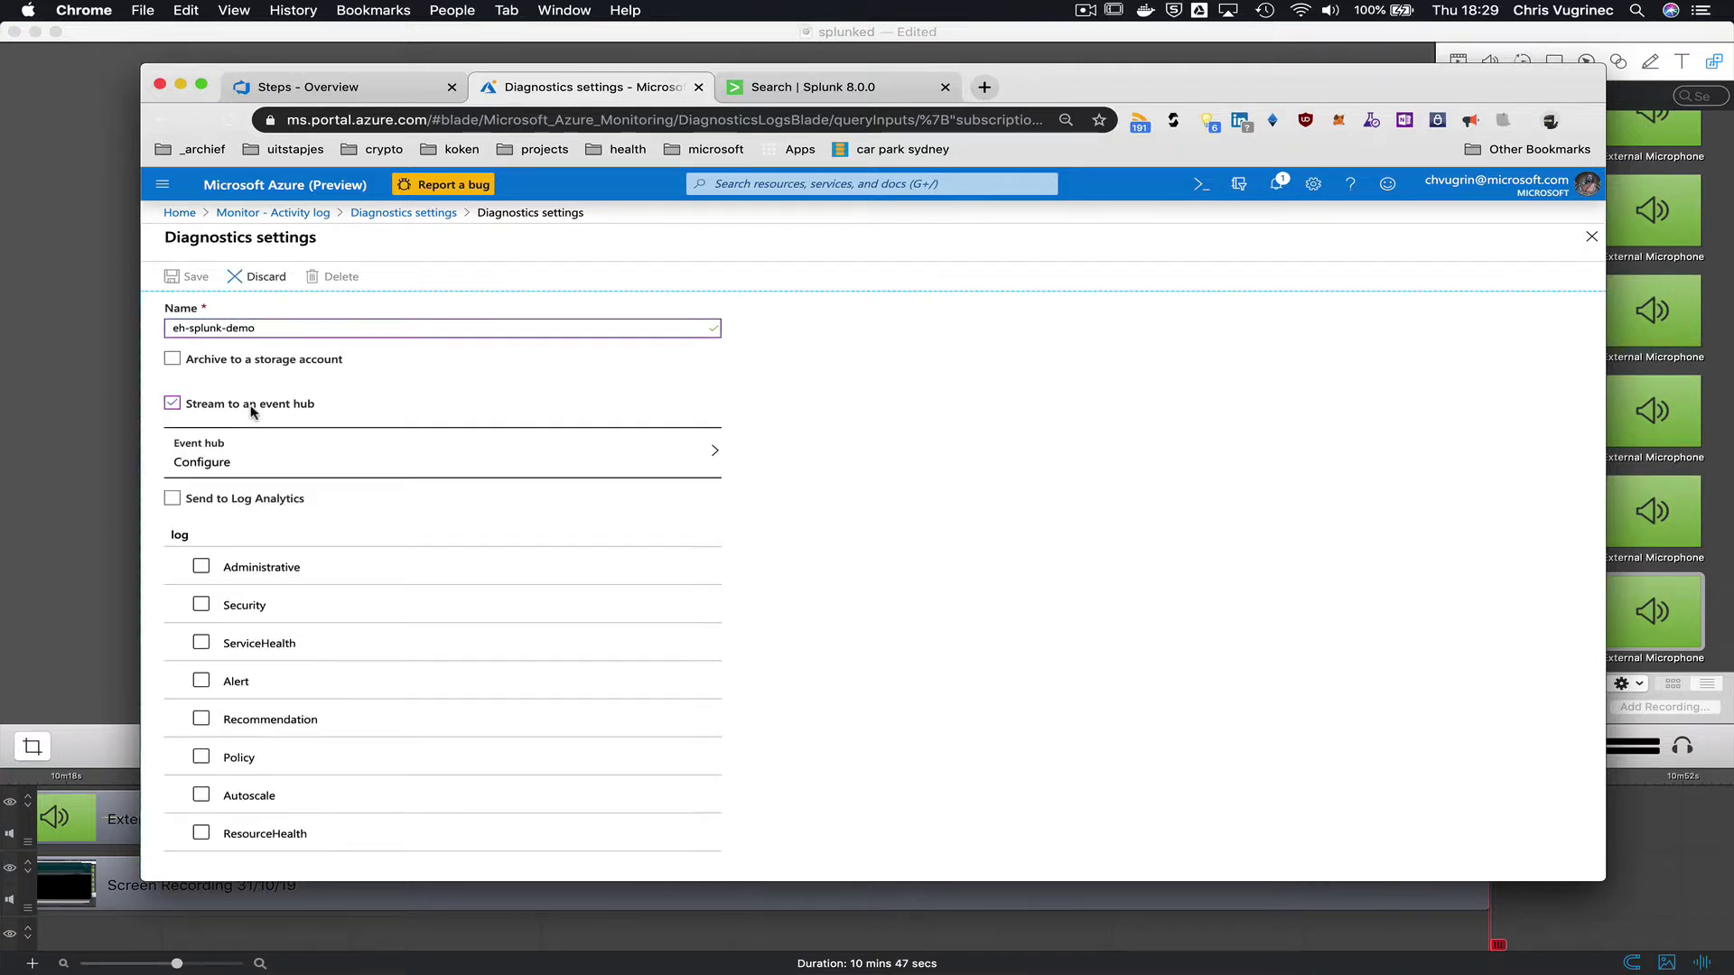
click(360, 452)
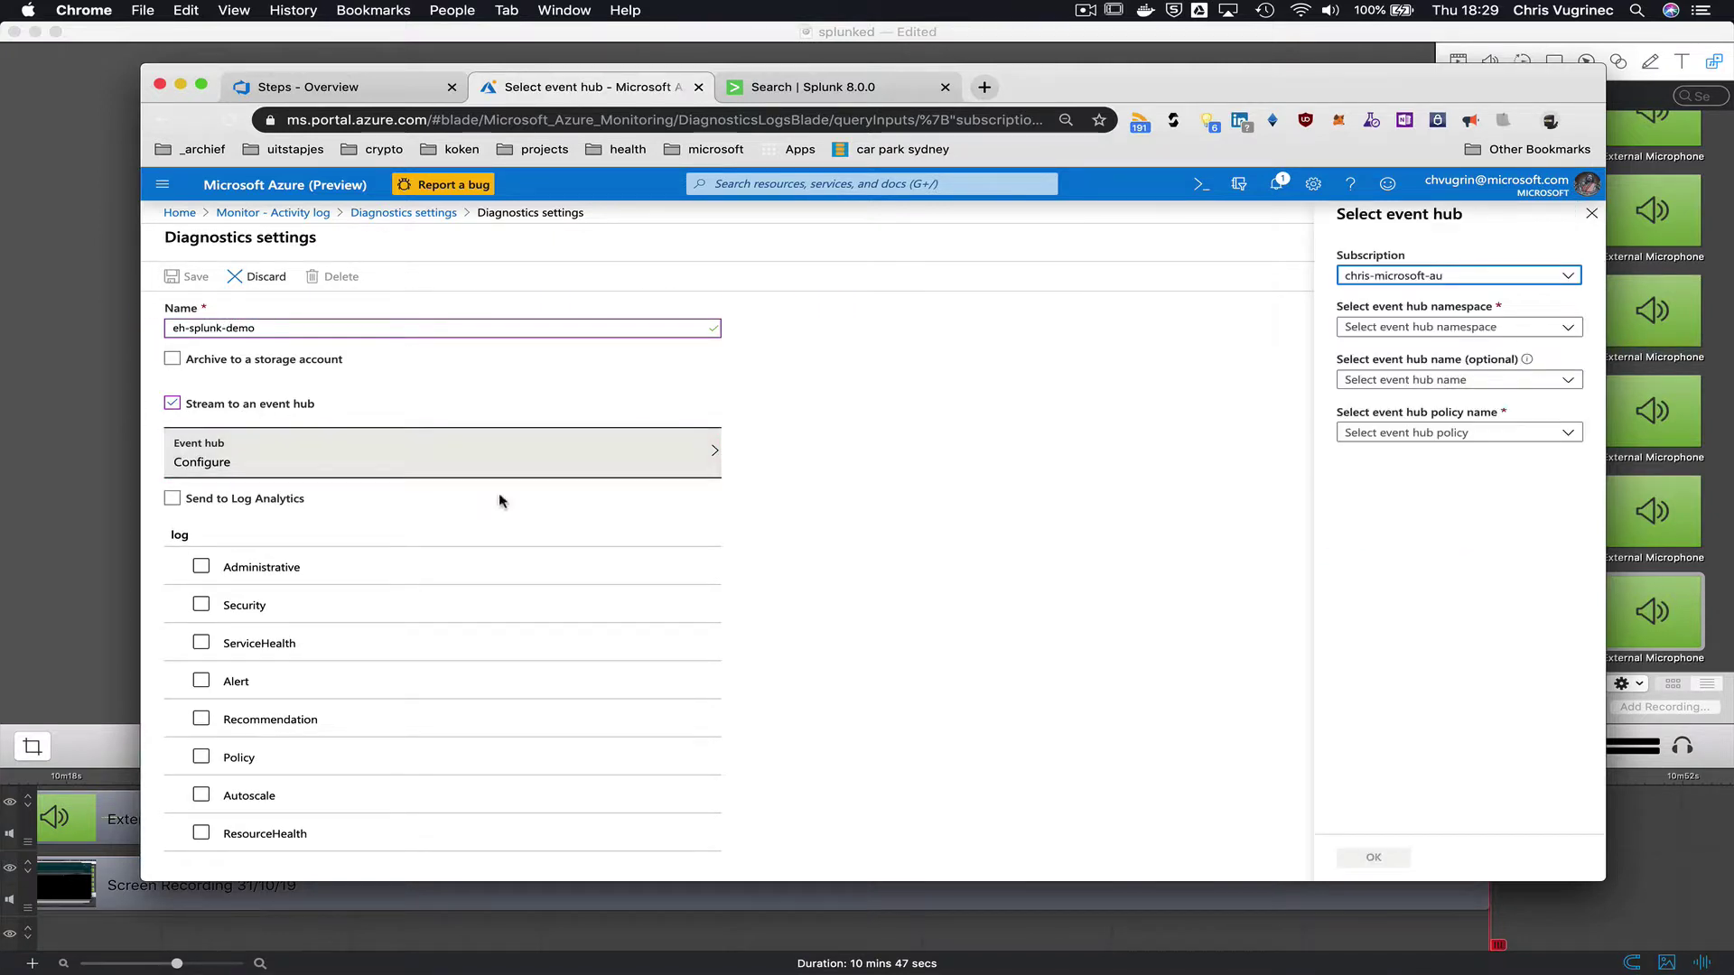
- Select namespace eh-splunk-demo-eh-ns, event hub eh-splunk-demo-eh and policy RootManageSharedAccessKey
click(1494, 328)
click(1478, 355)
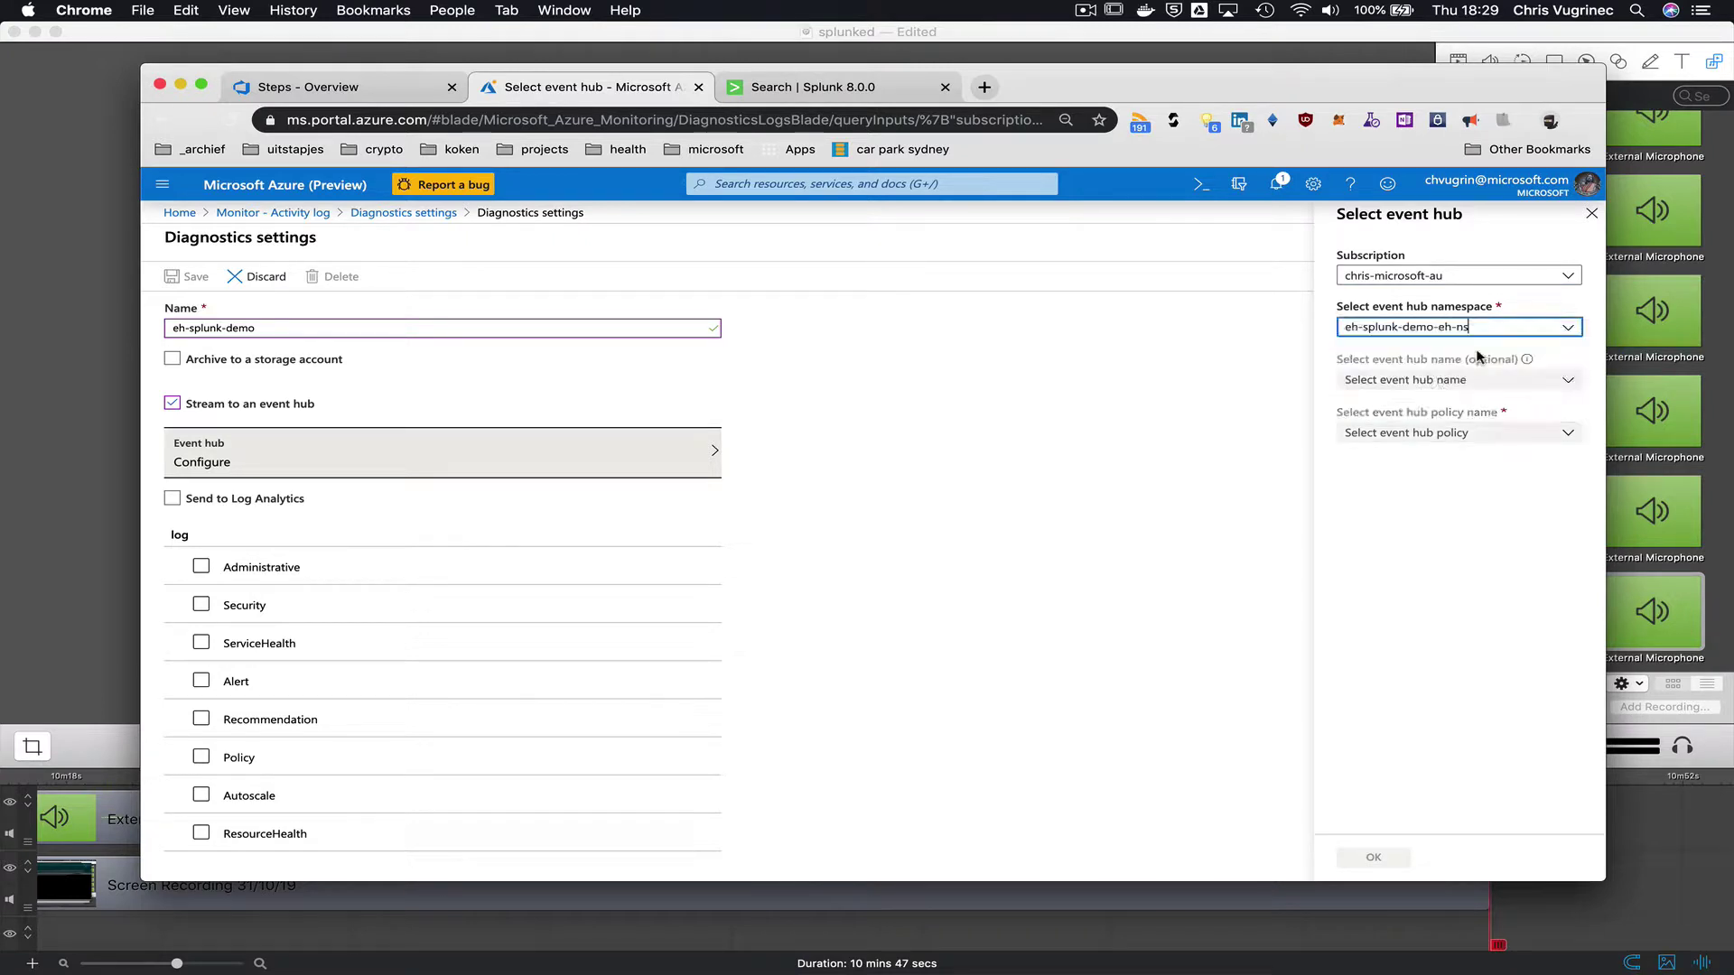
click(1574, 388)
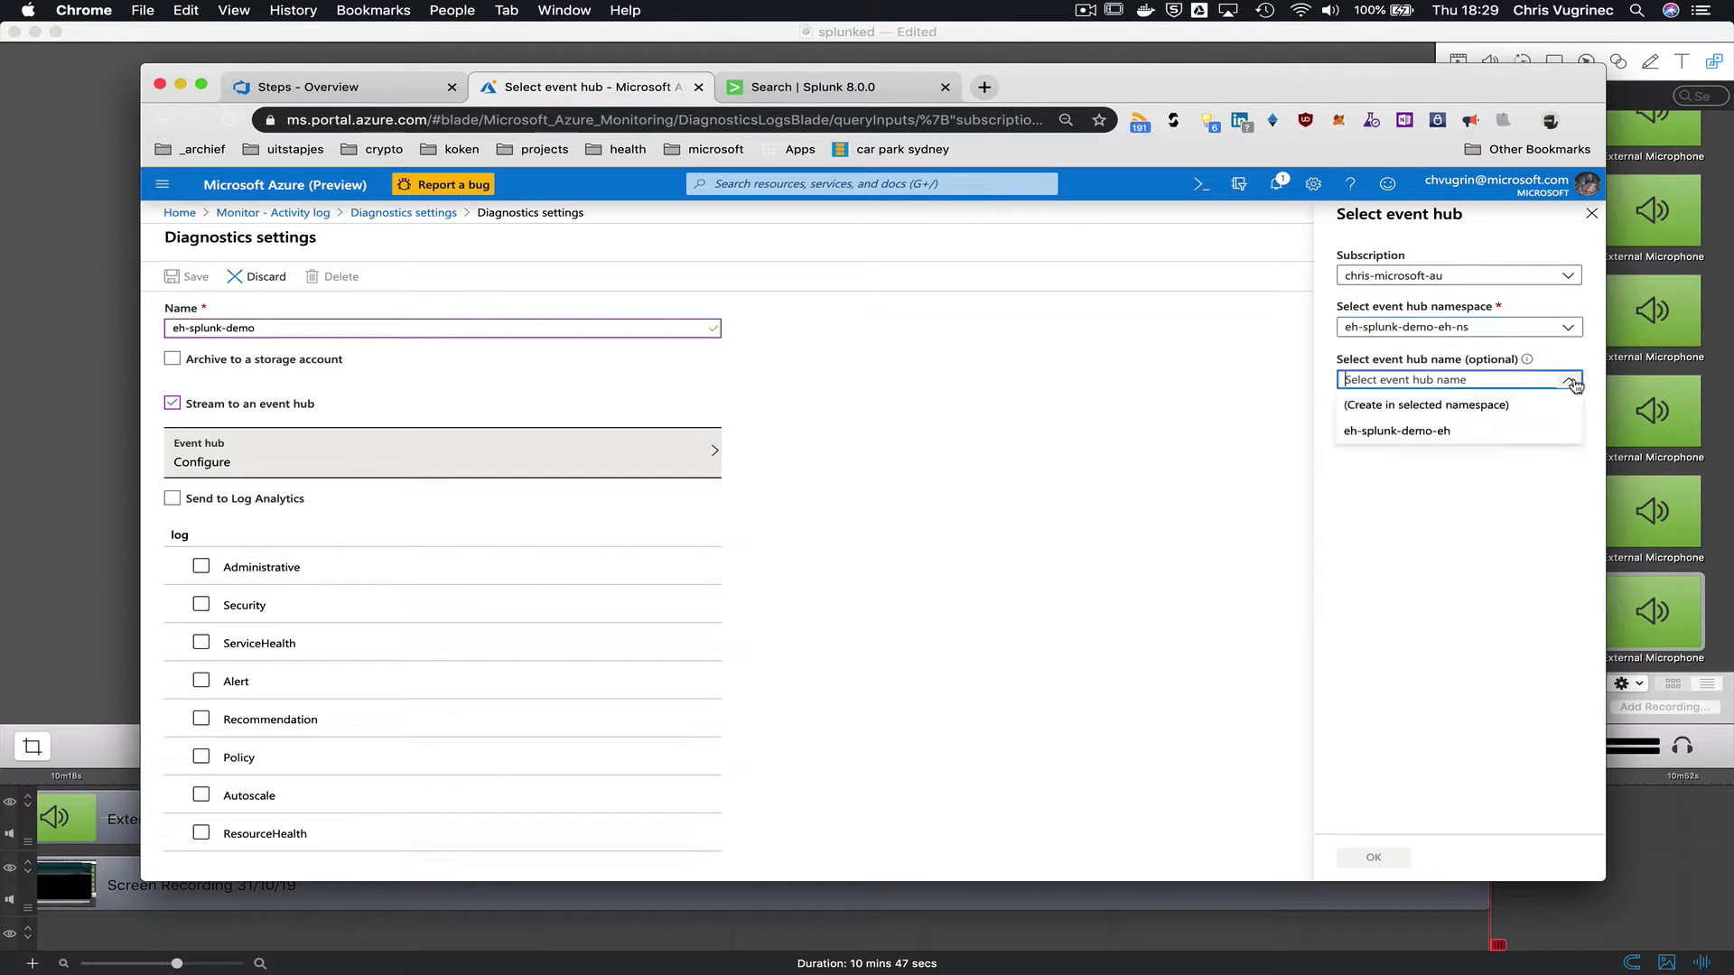
click(1494, 435)
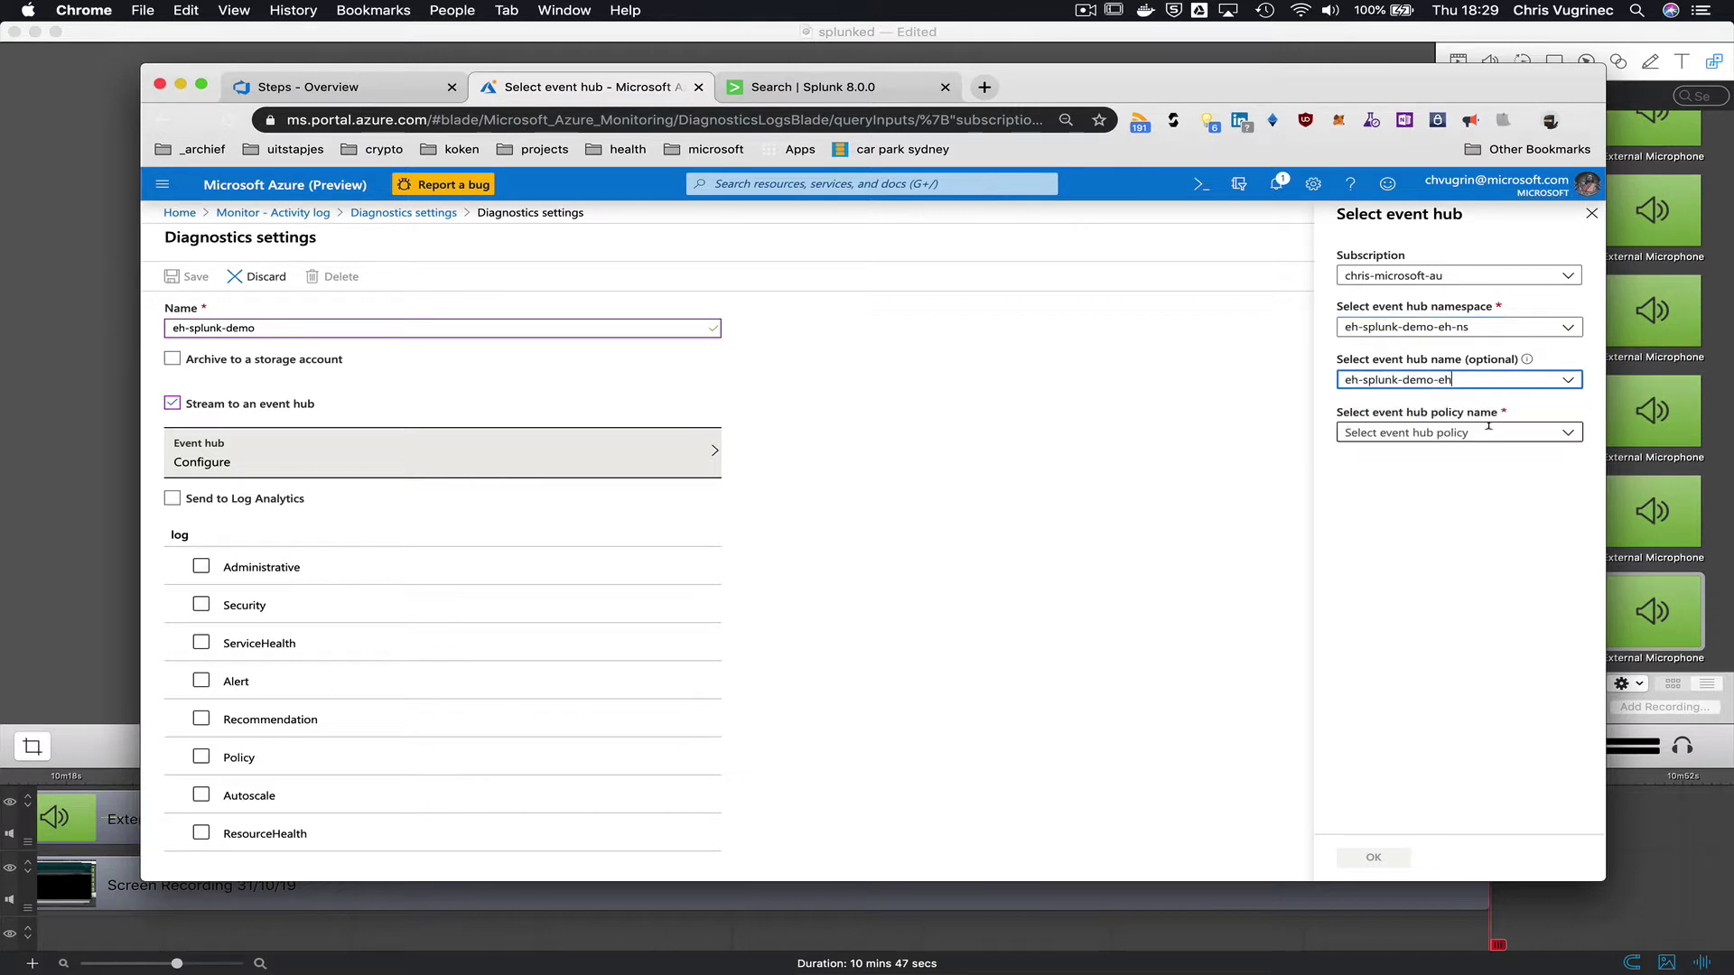
click(1572, 436)
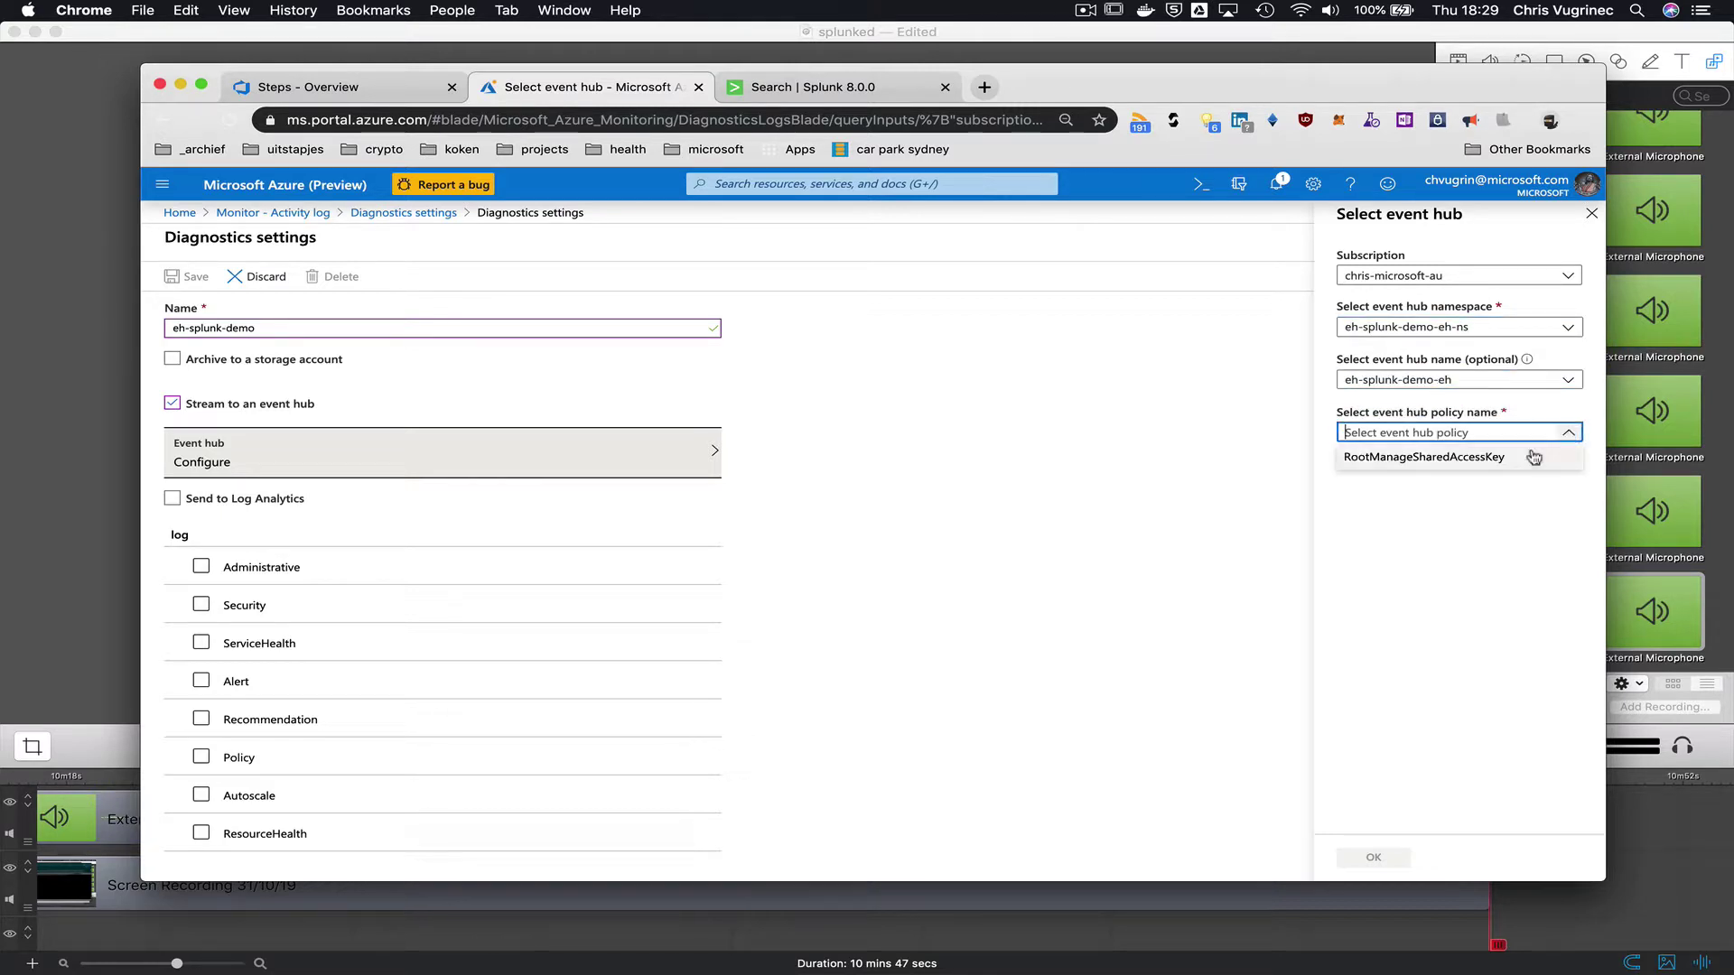
click(1414, 458)
click(1374, 858)
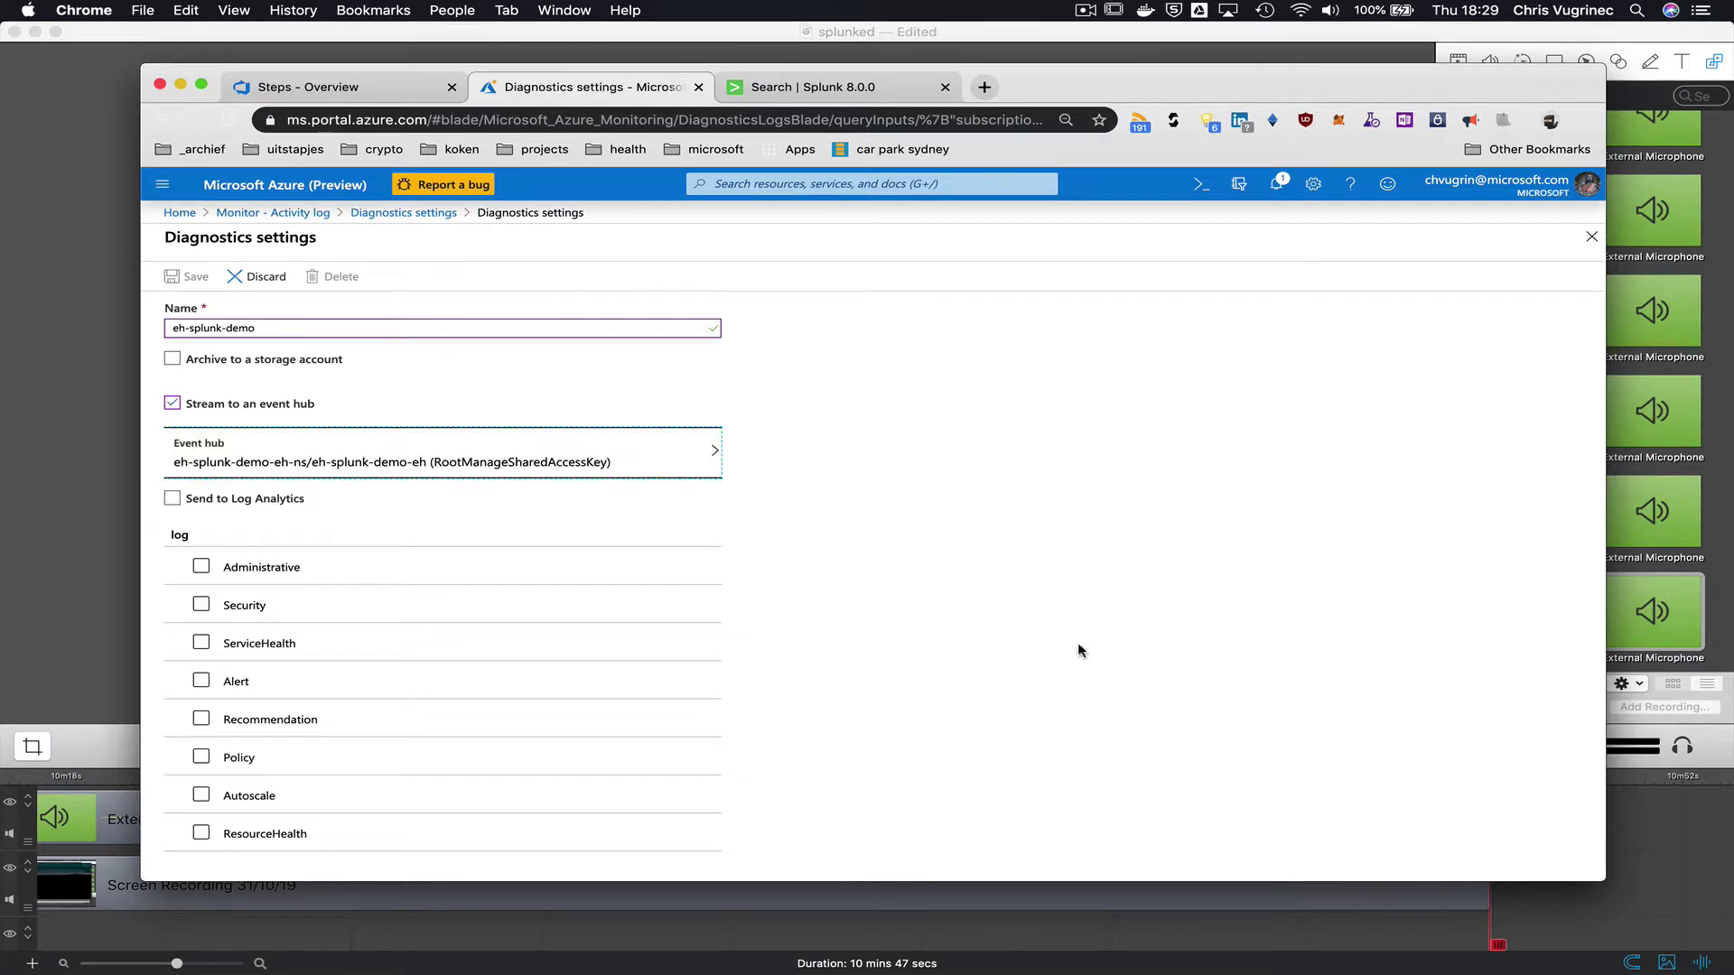
- Leave Log Analytics off, tick Administrative through ResourceHealth categories, and save the setting
click(189, 502)
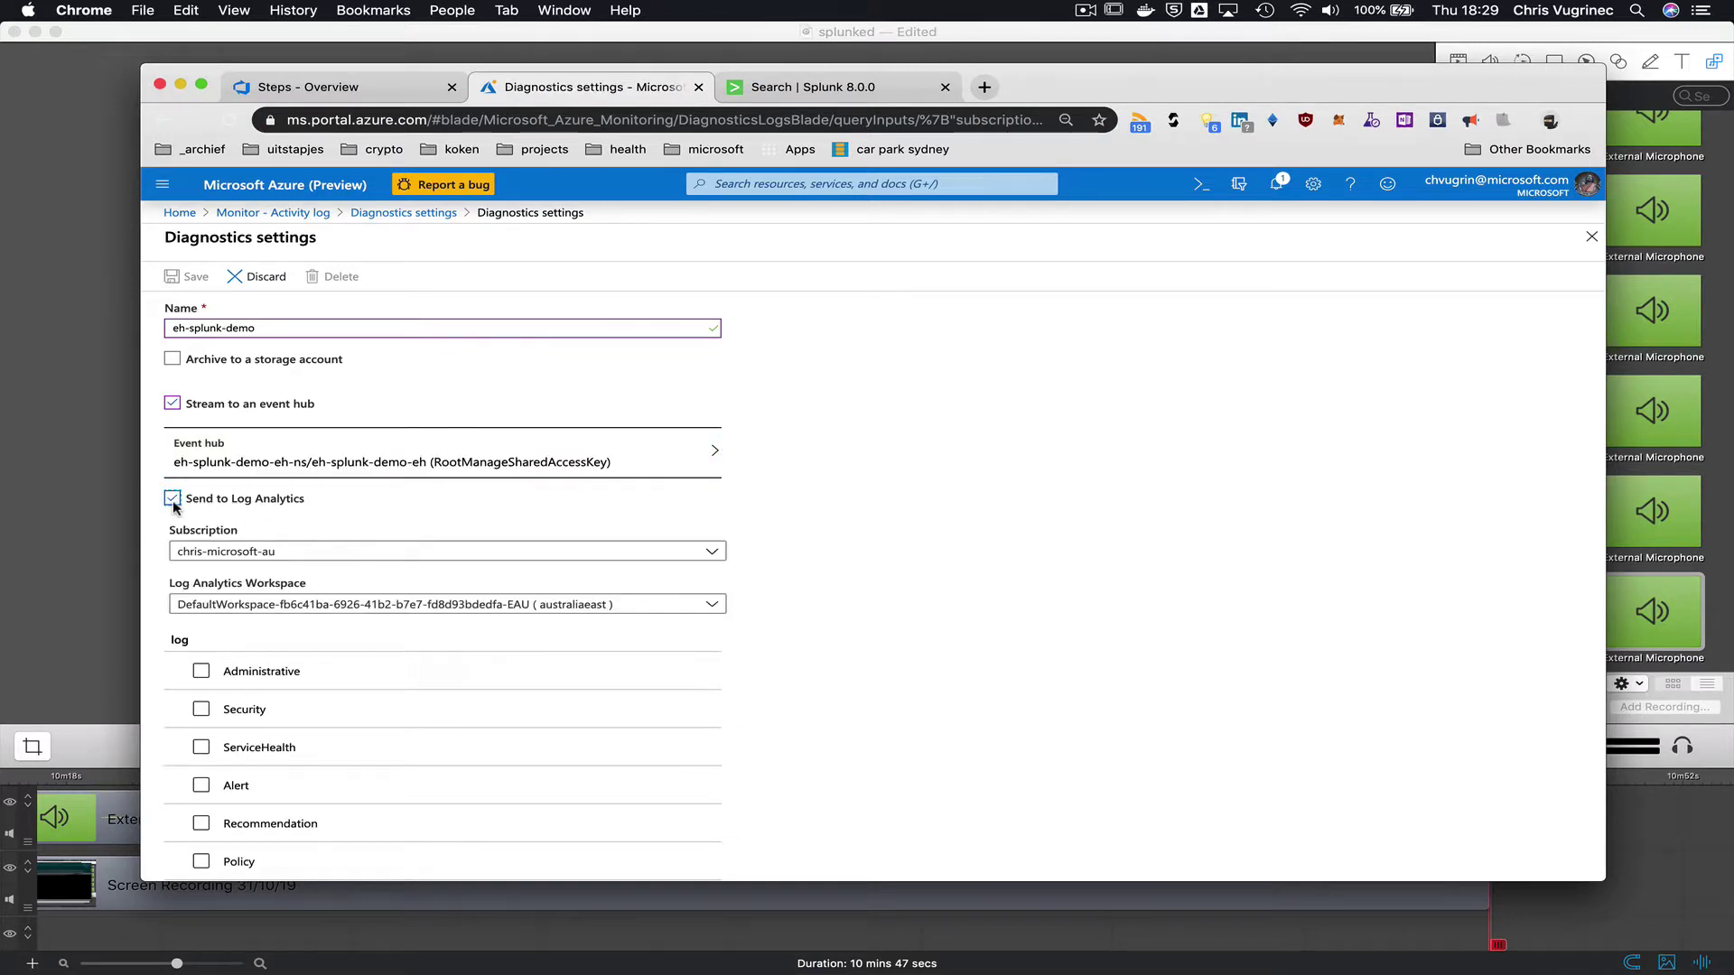
click(171, 500)
click(200, 566)
click(200, 604)
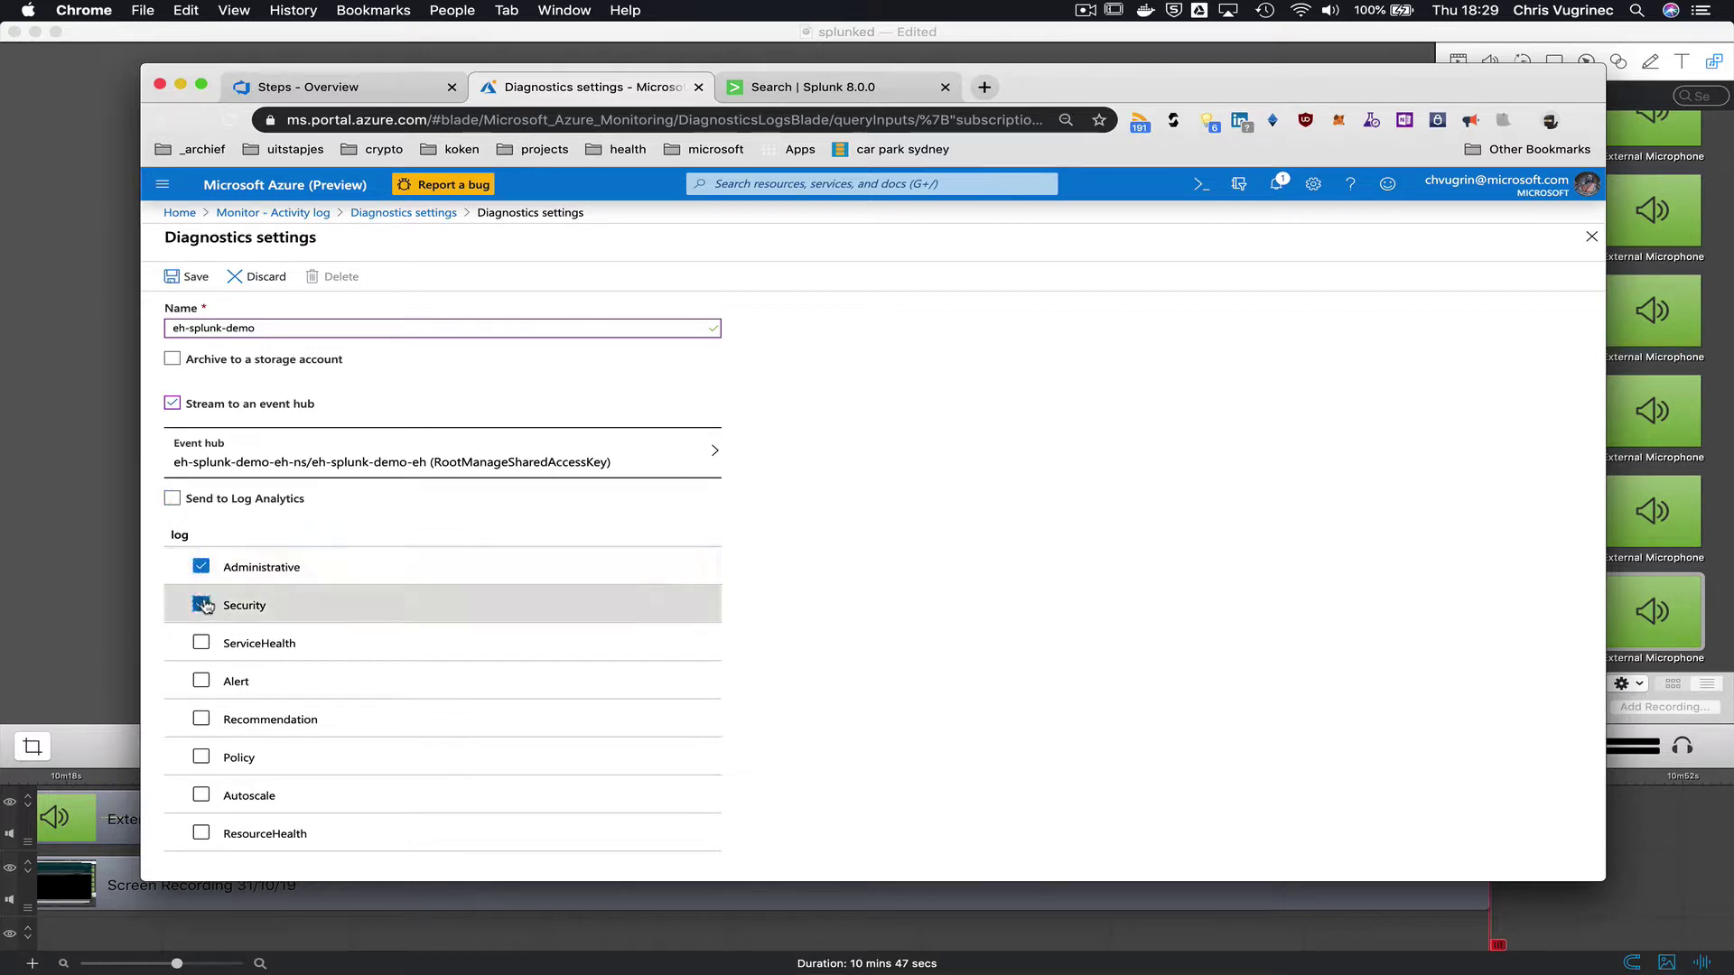
click(202, 641)
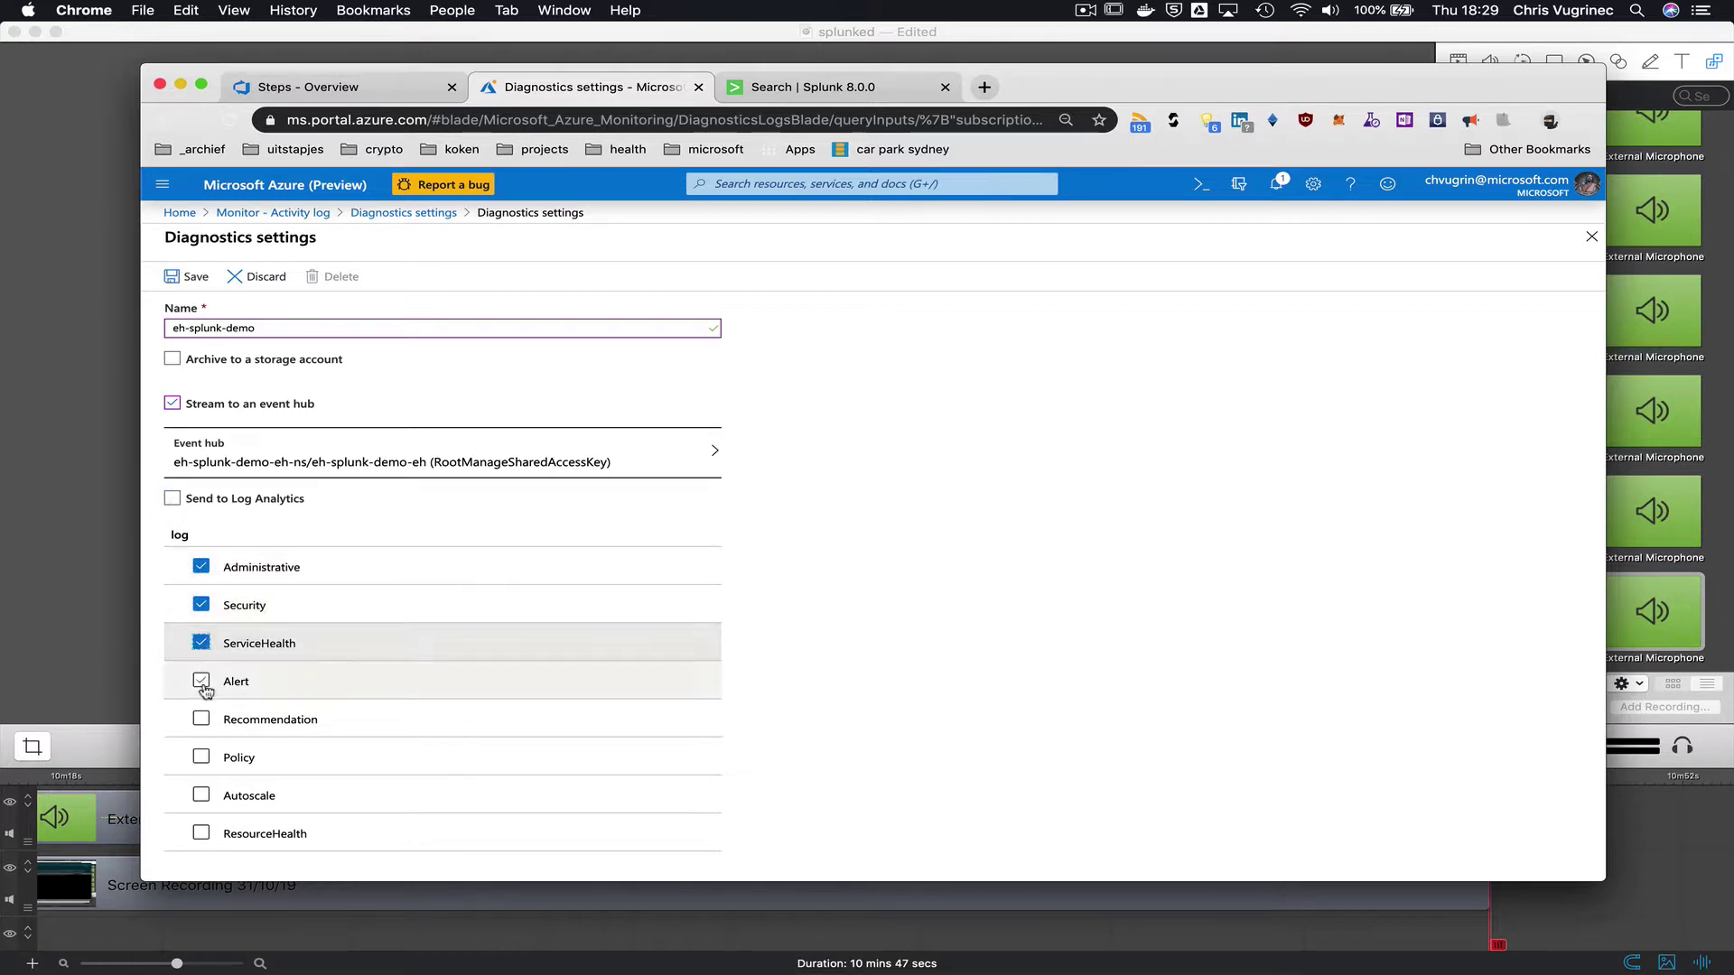
click(200, 680)
click(202, 720)
click(200, 757)
click(202, 795)
click(201, 832)
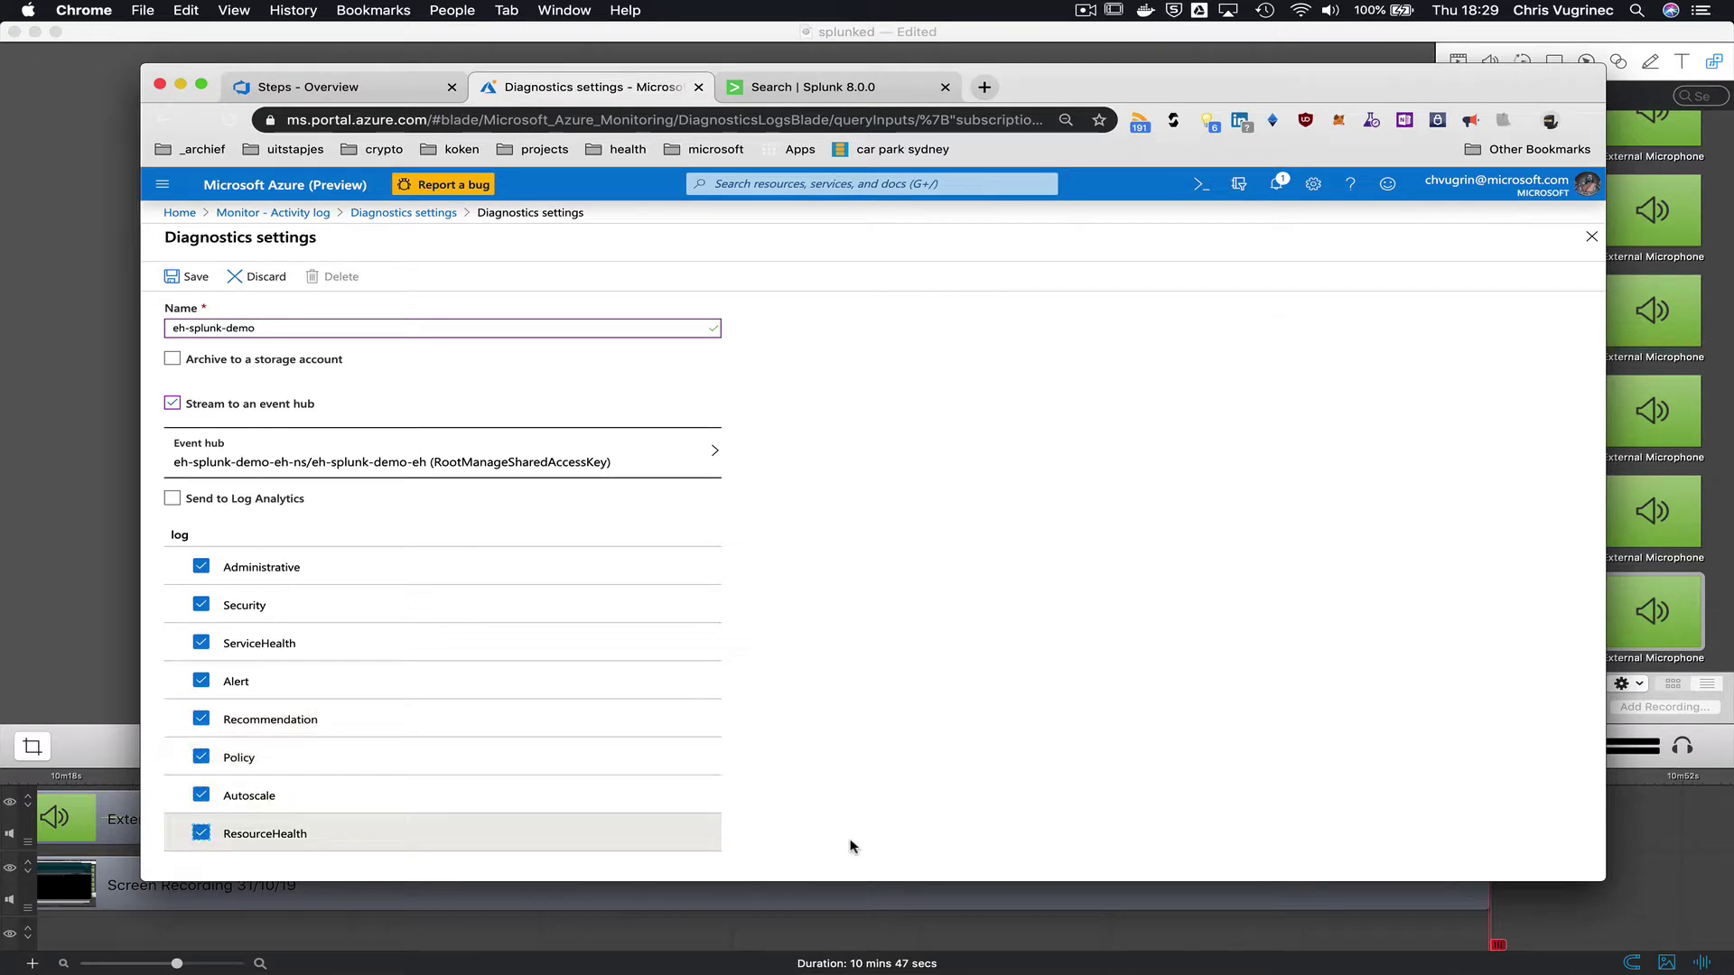
click(192, 278)
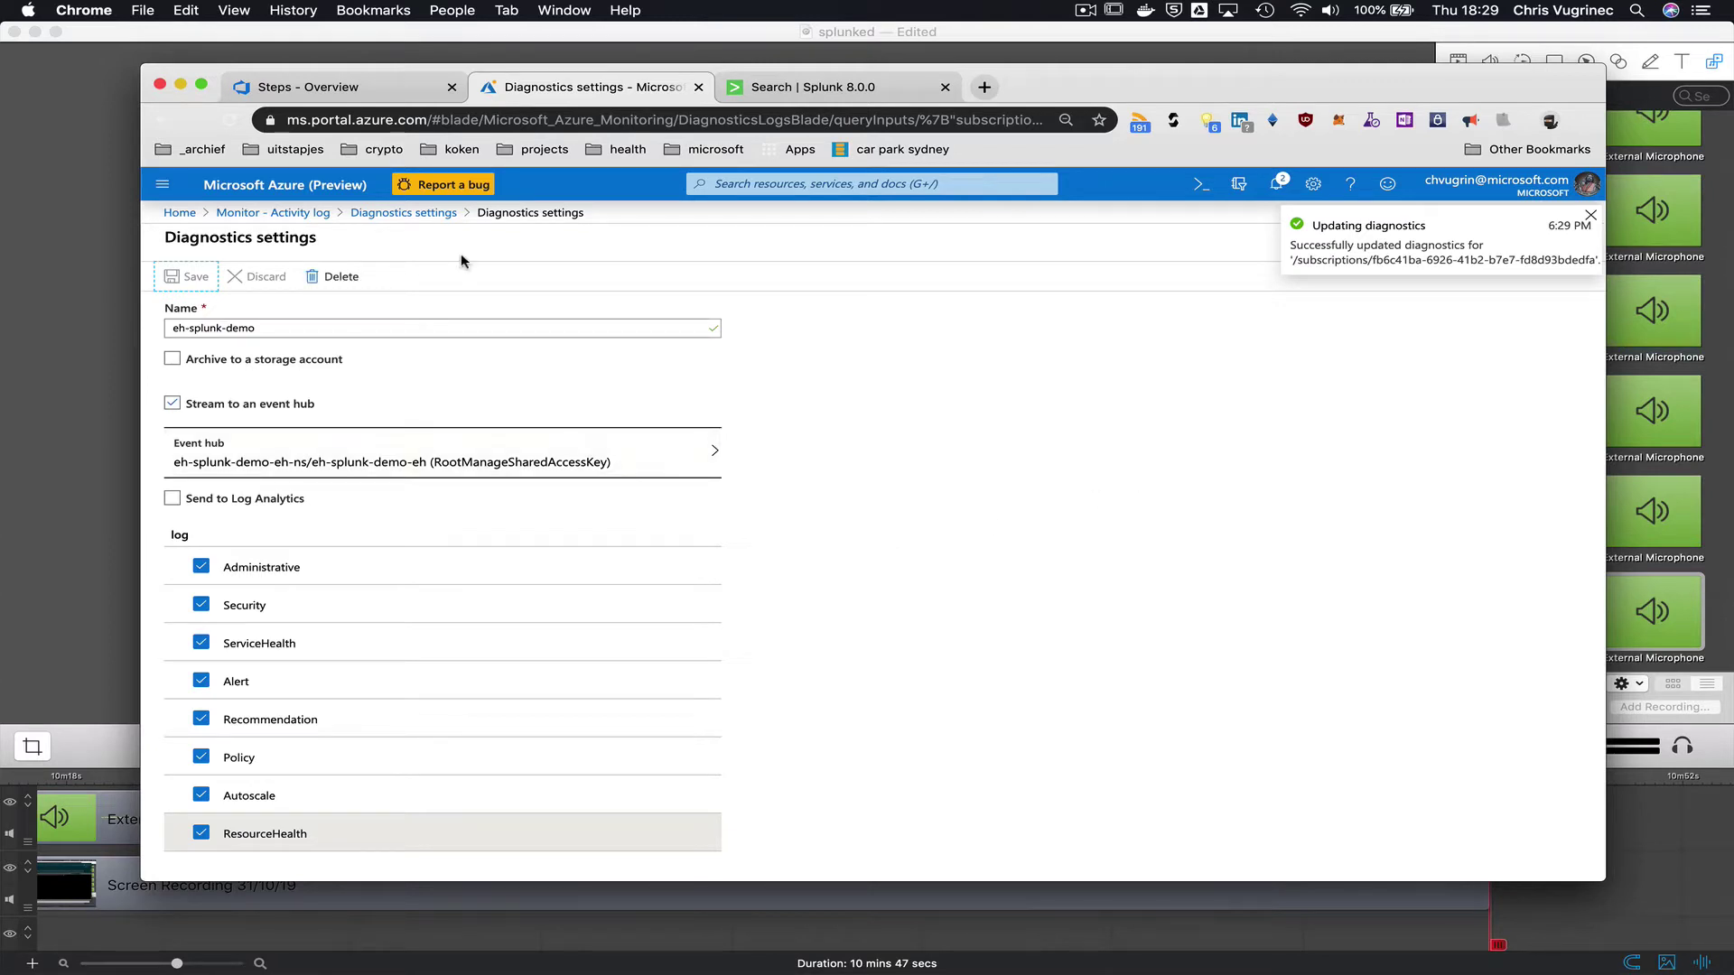
click(404, 213)
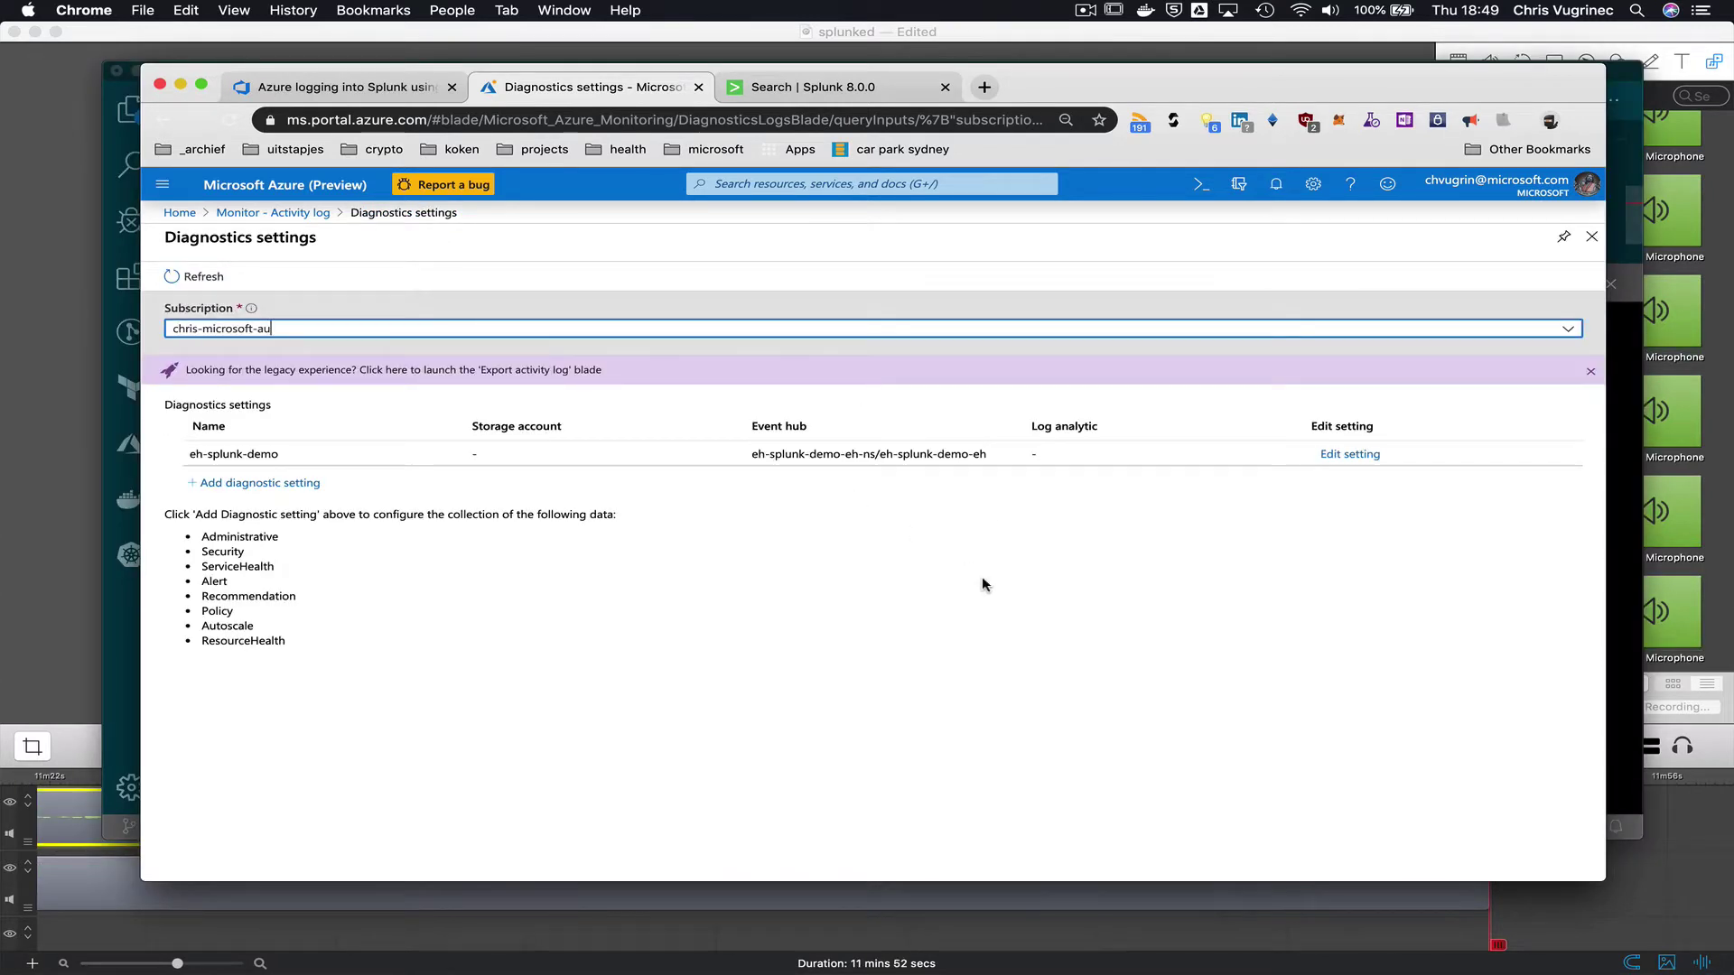
- Power off ms-wdows-box1 from the Azure Virtual Machine sidebar and refresh the VM list
key(super+Tab)
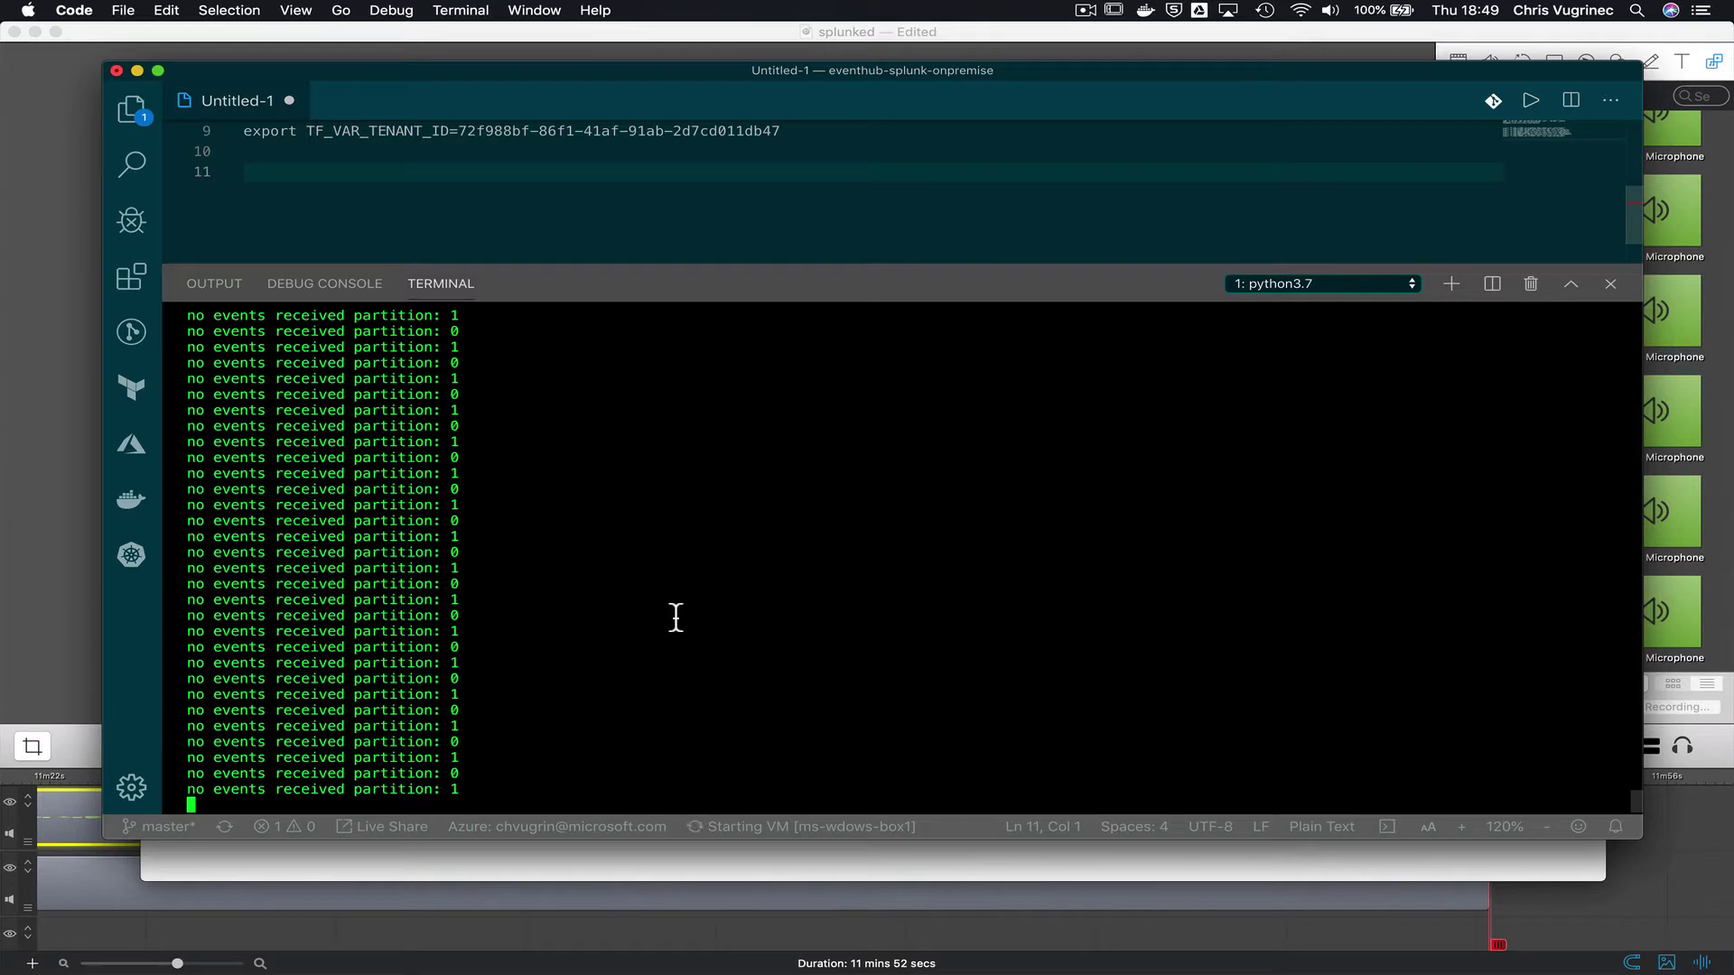
key(super+b)
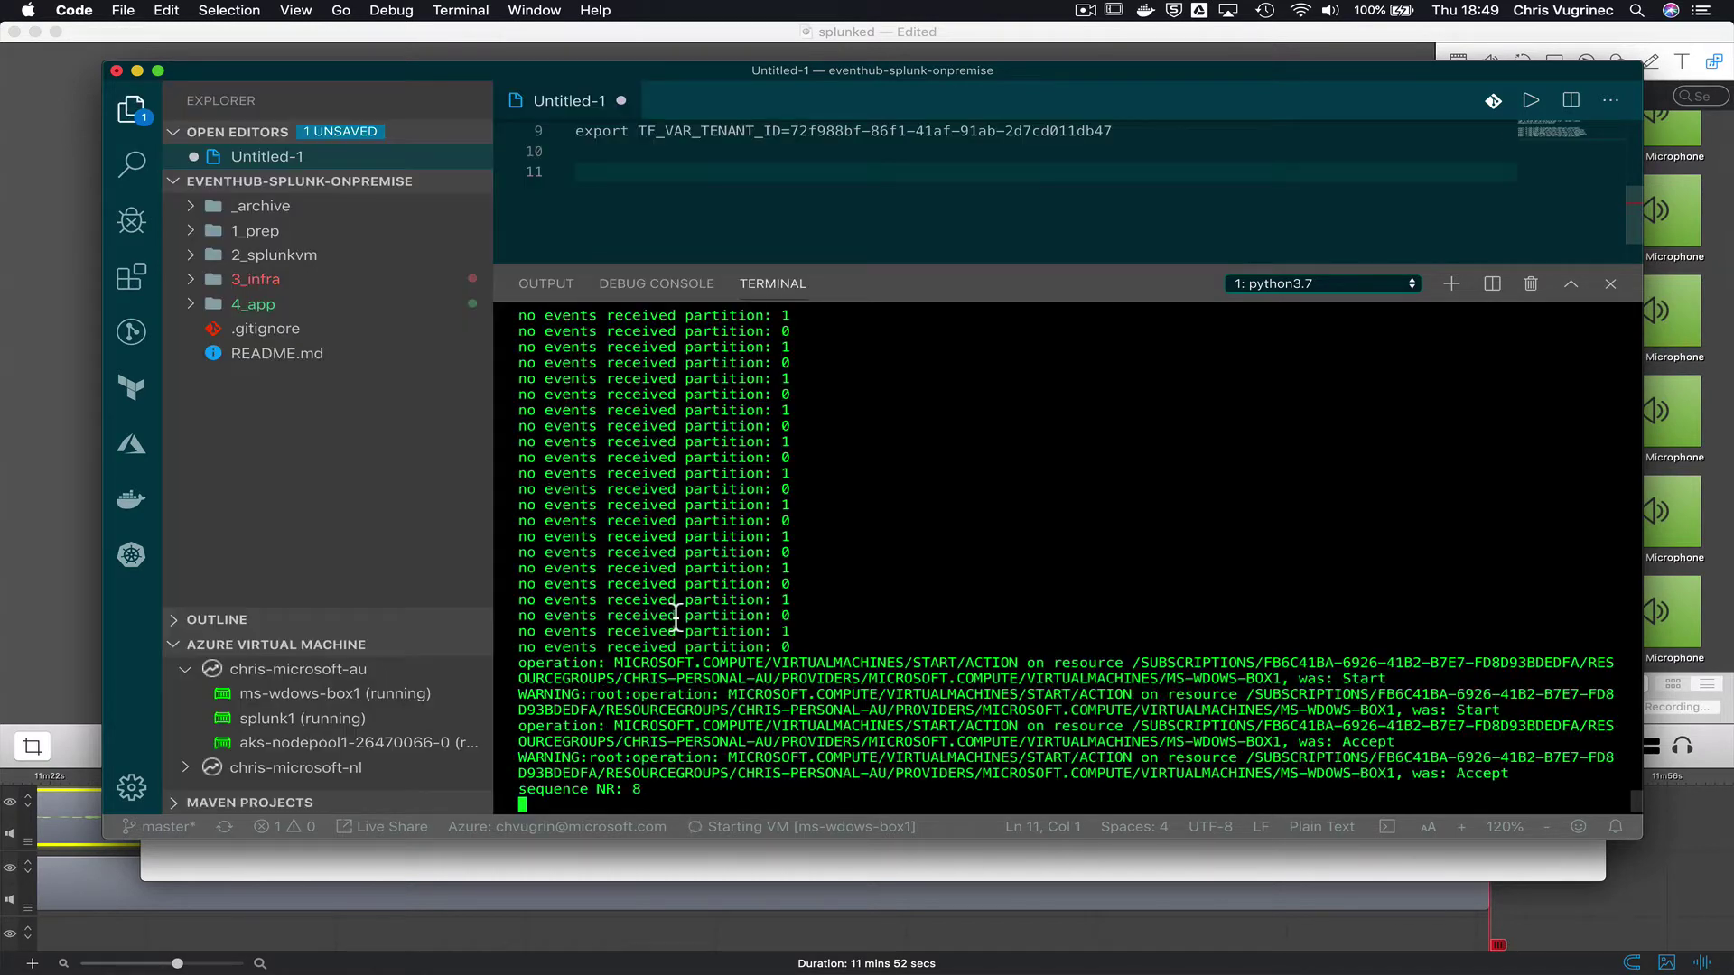
click(343, 697)
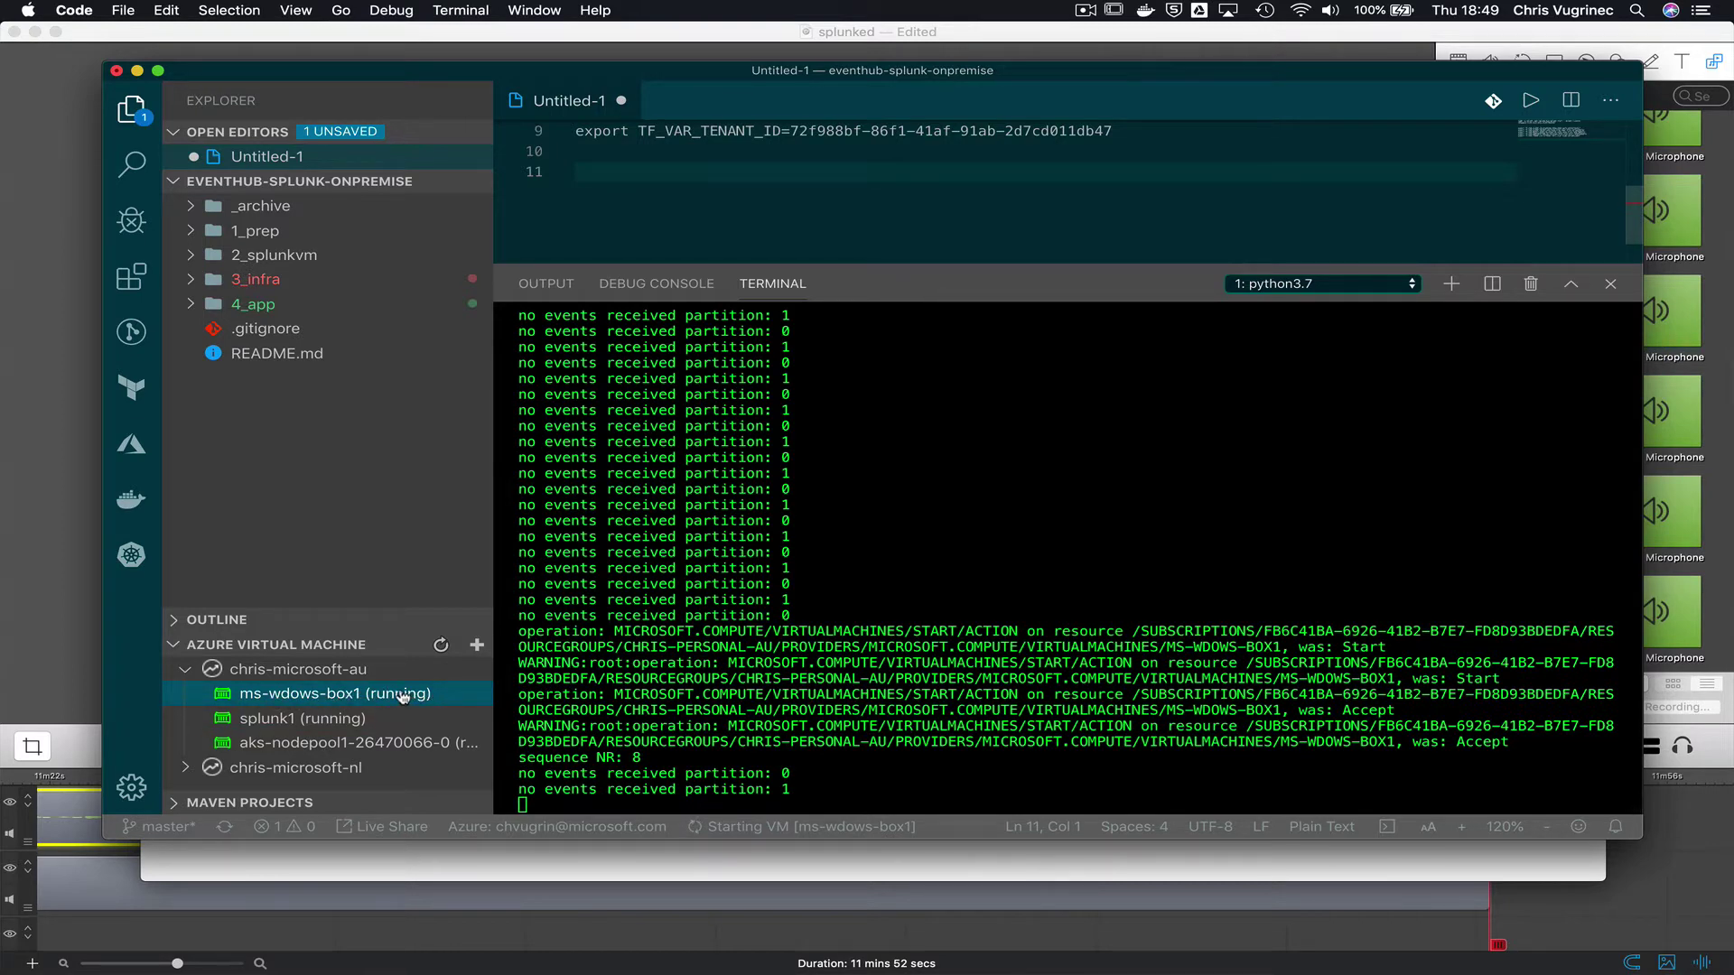
right_click(402, 696)
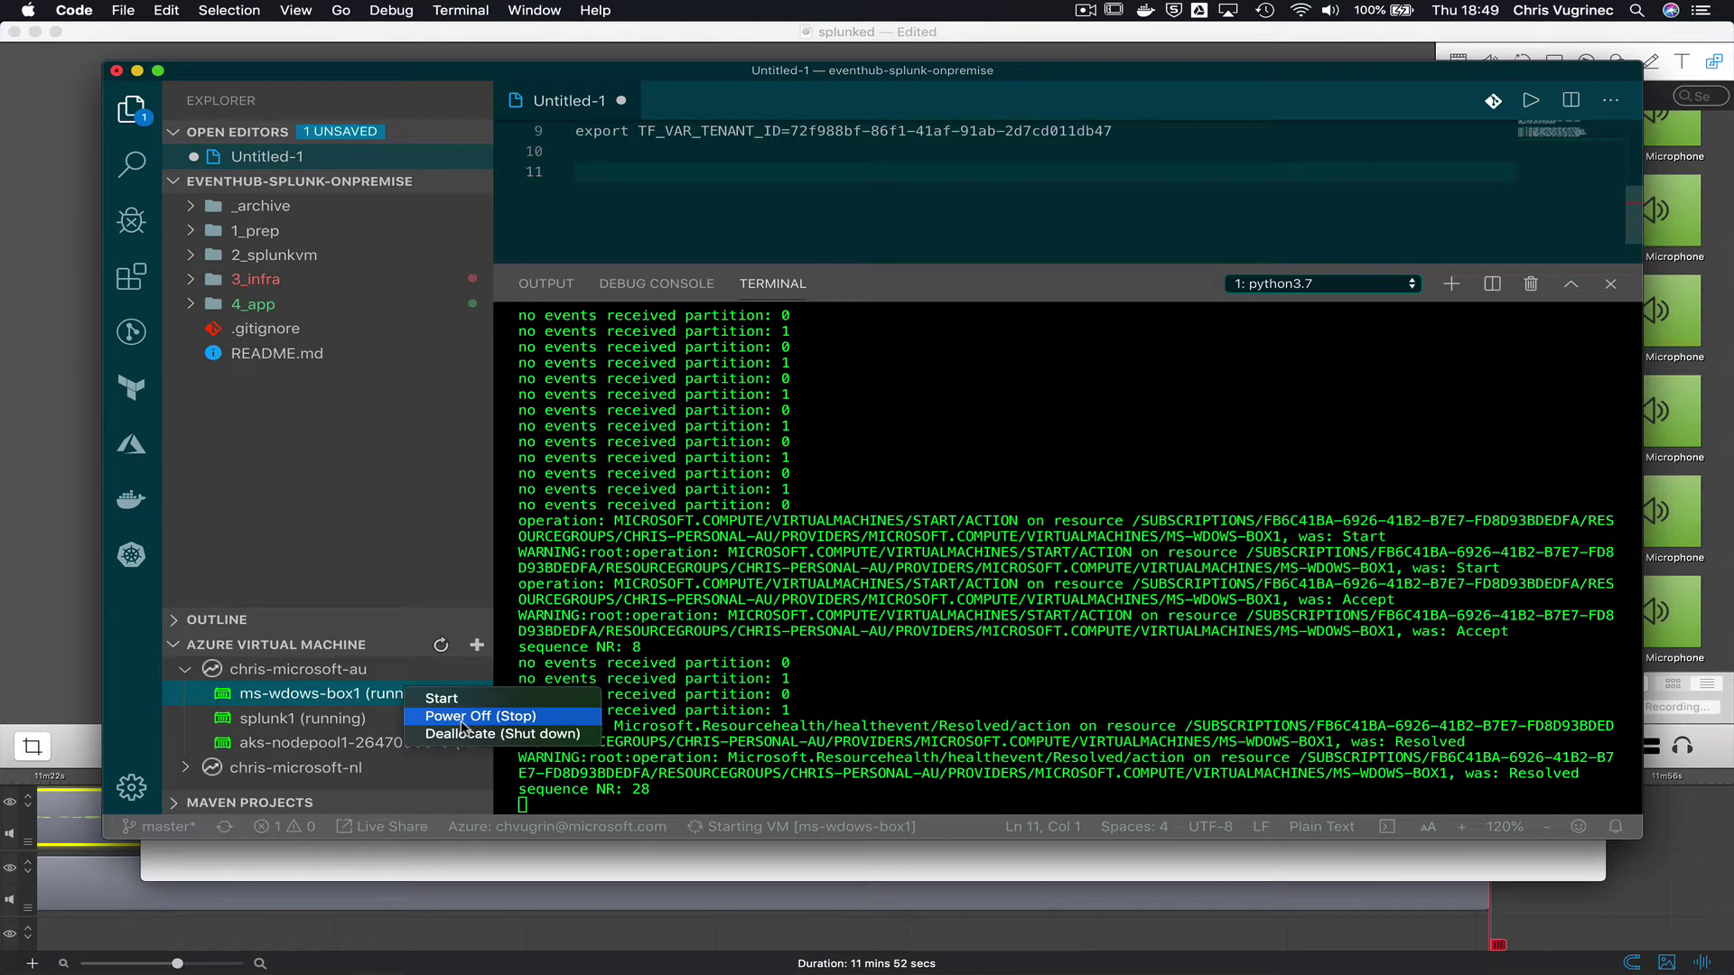
click(461, 719)
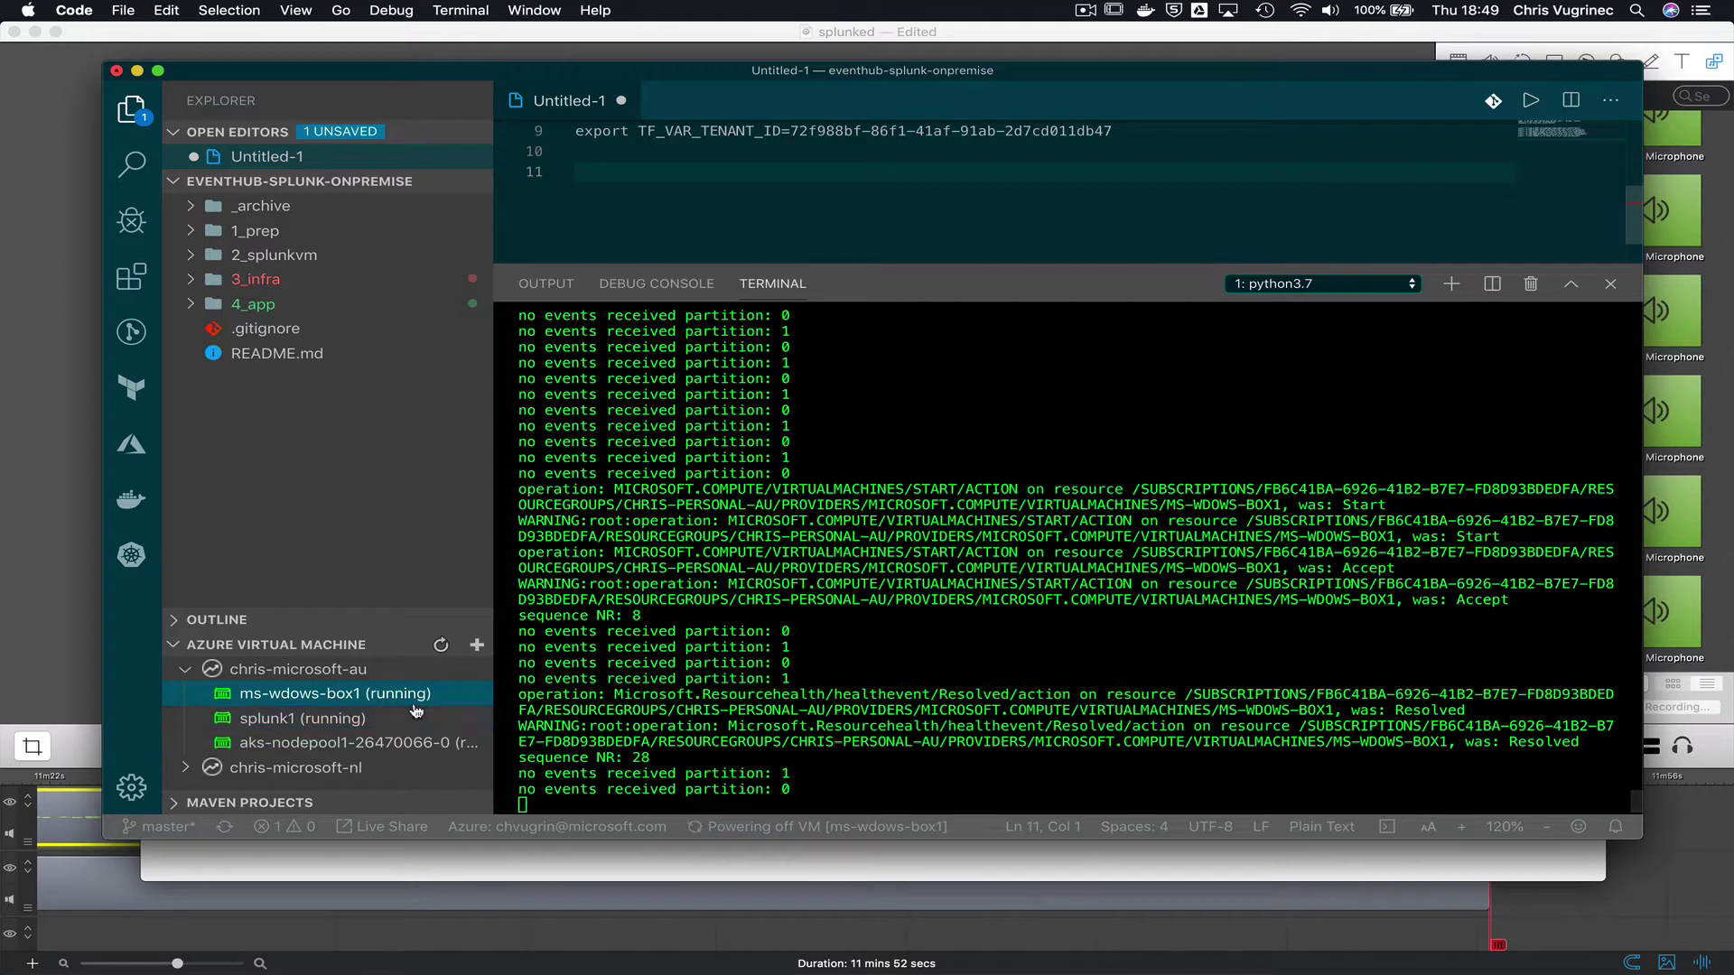
click(442, 645)
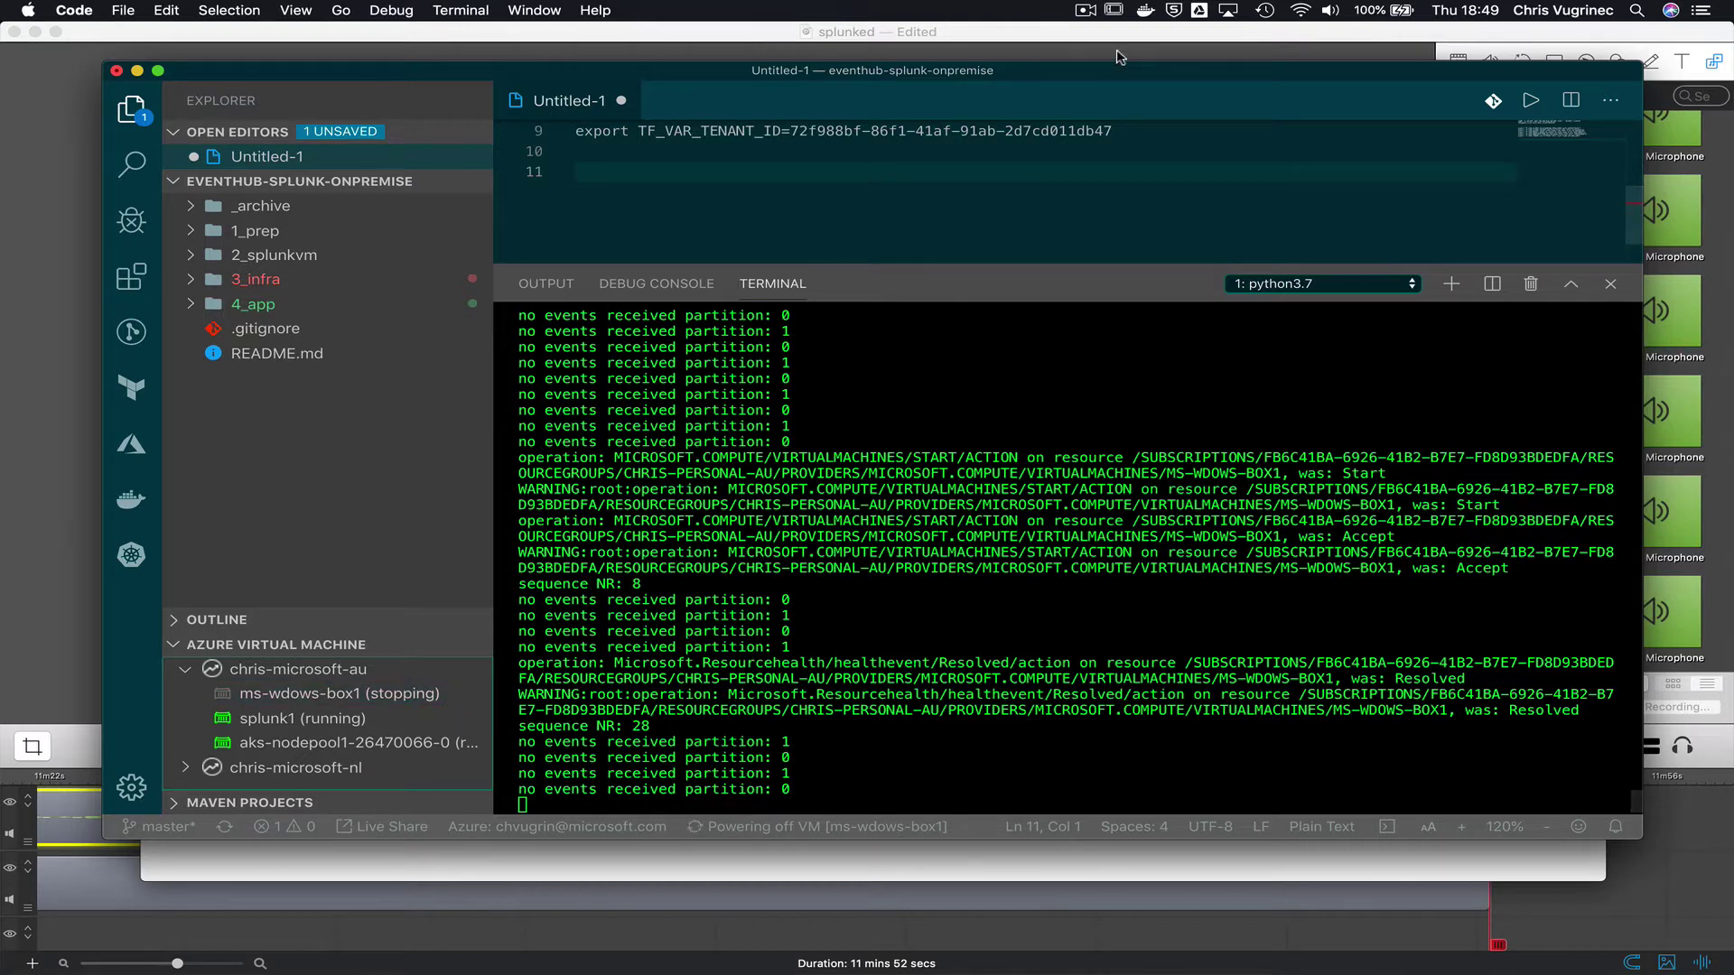
click(1085, 10)
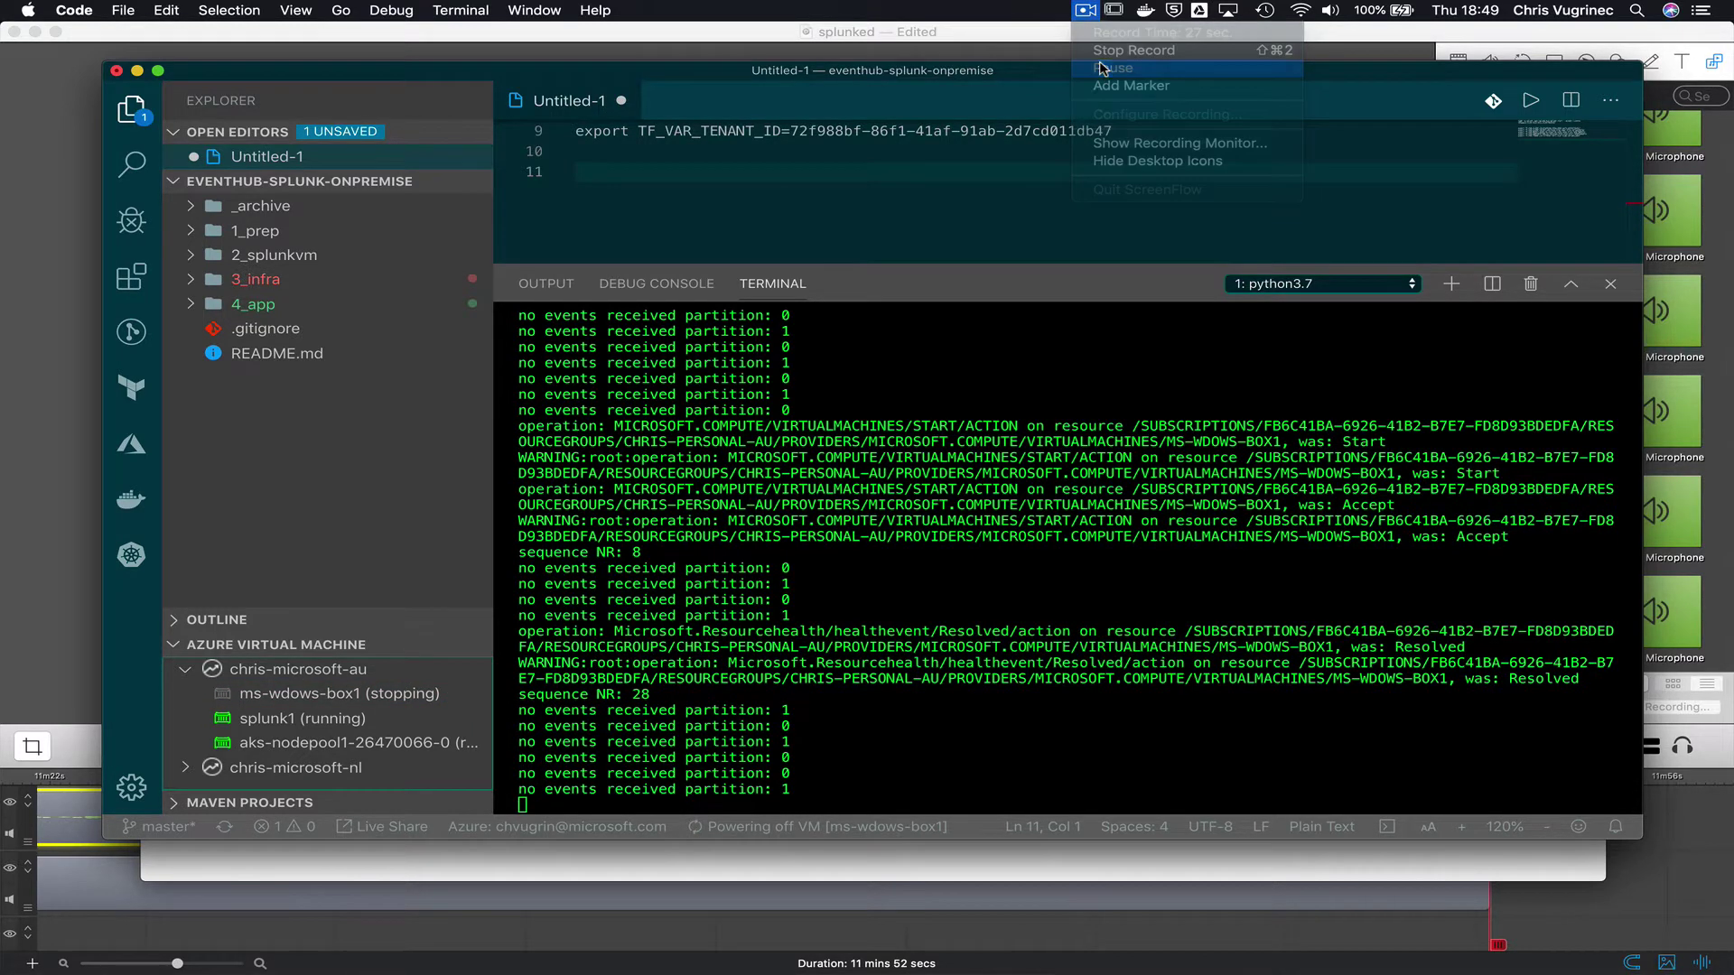
click(1097, 68)
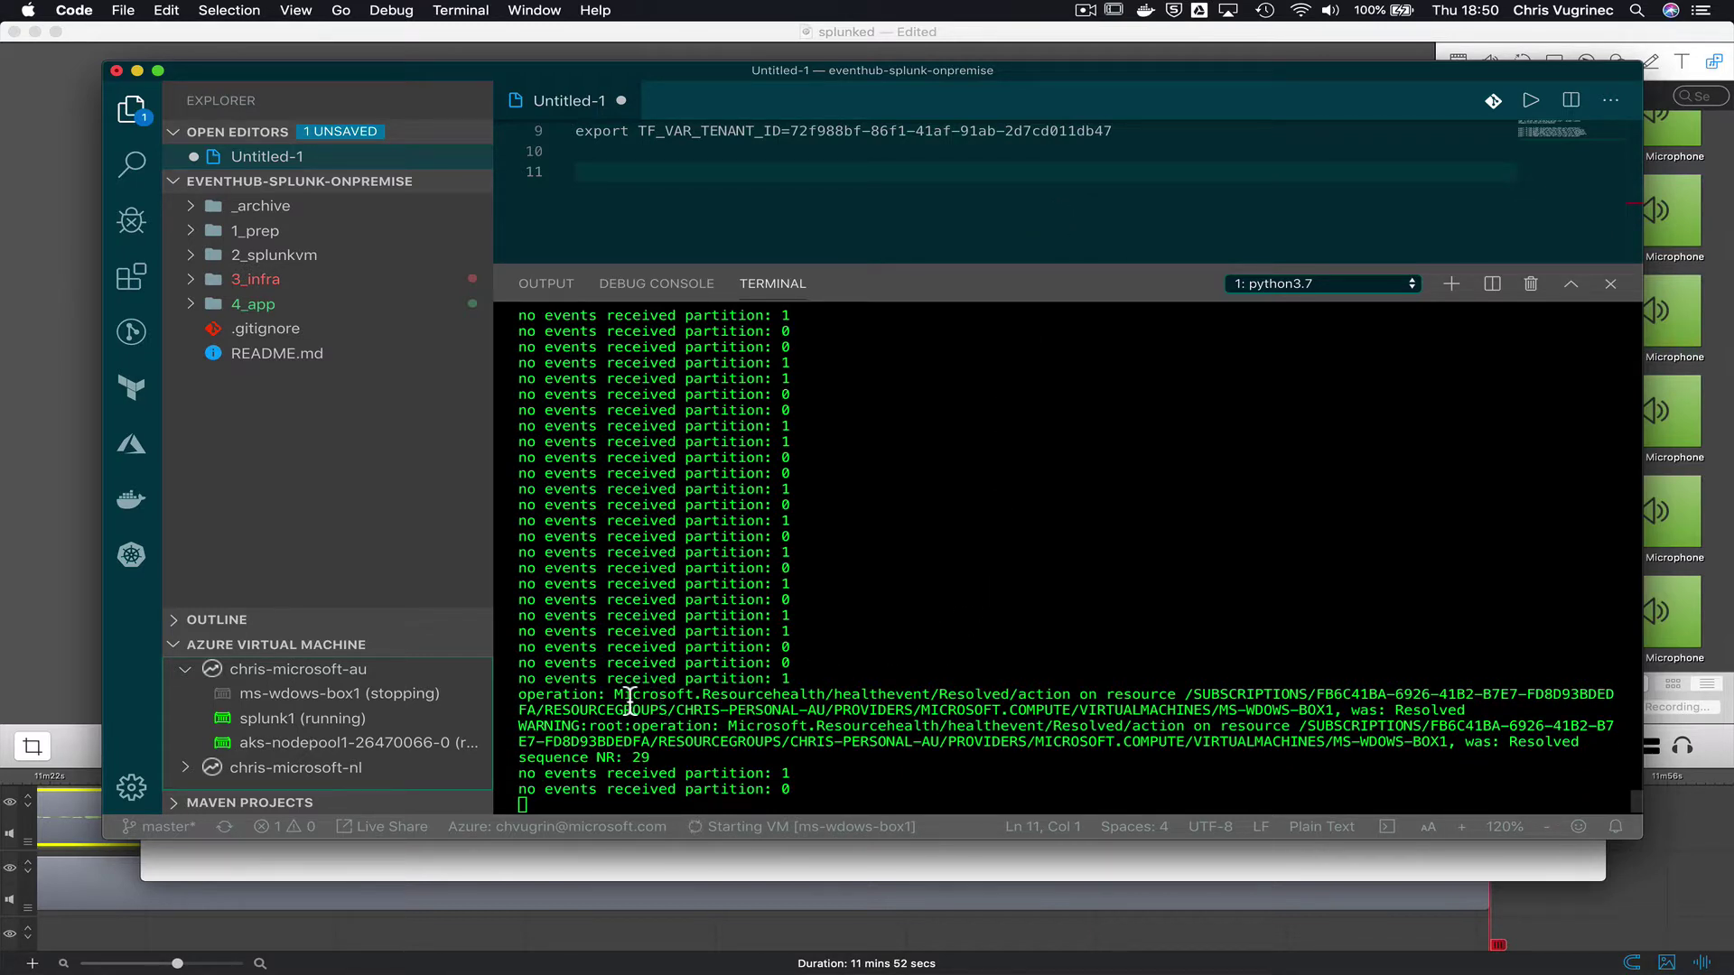
drag(615, 696, 1075, 691)
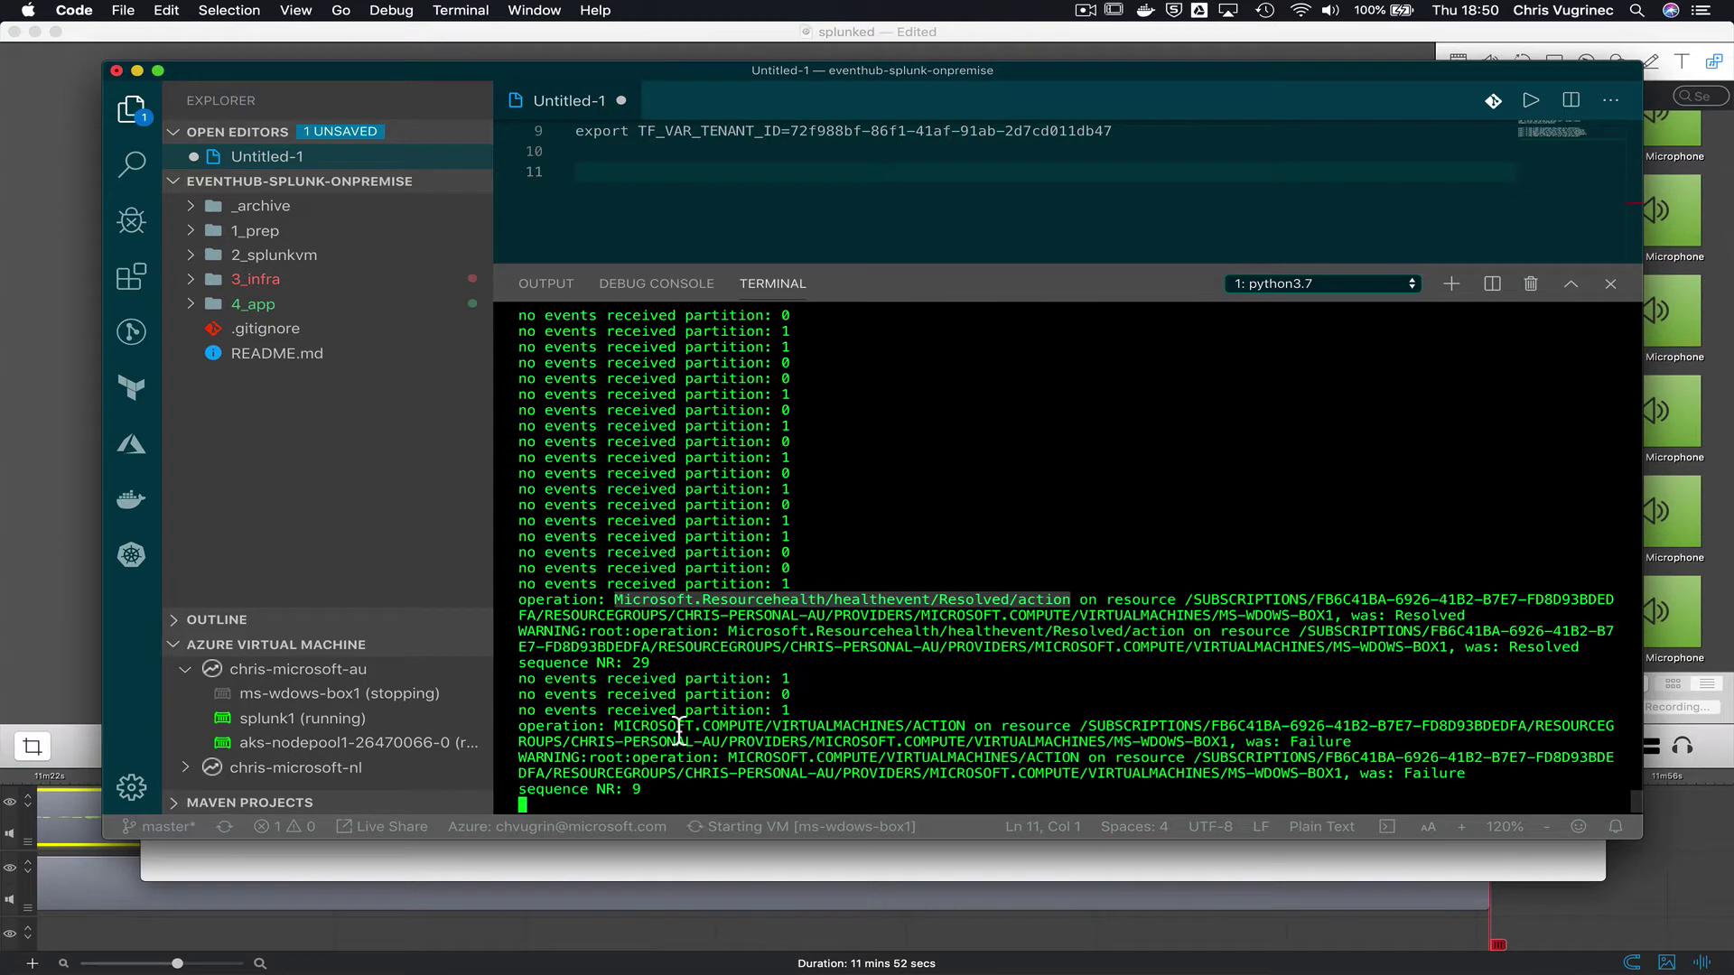
drag(615, 710, 1021, 713)
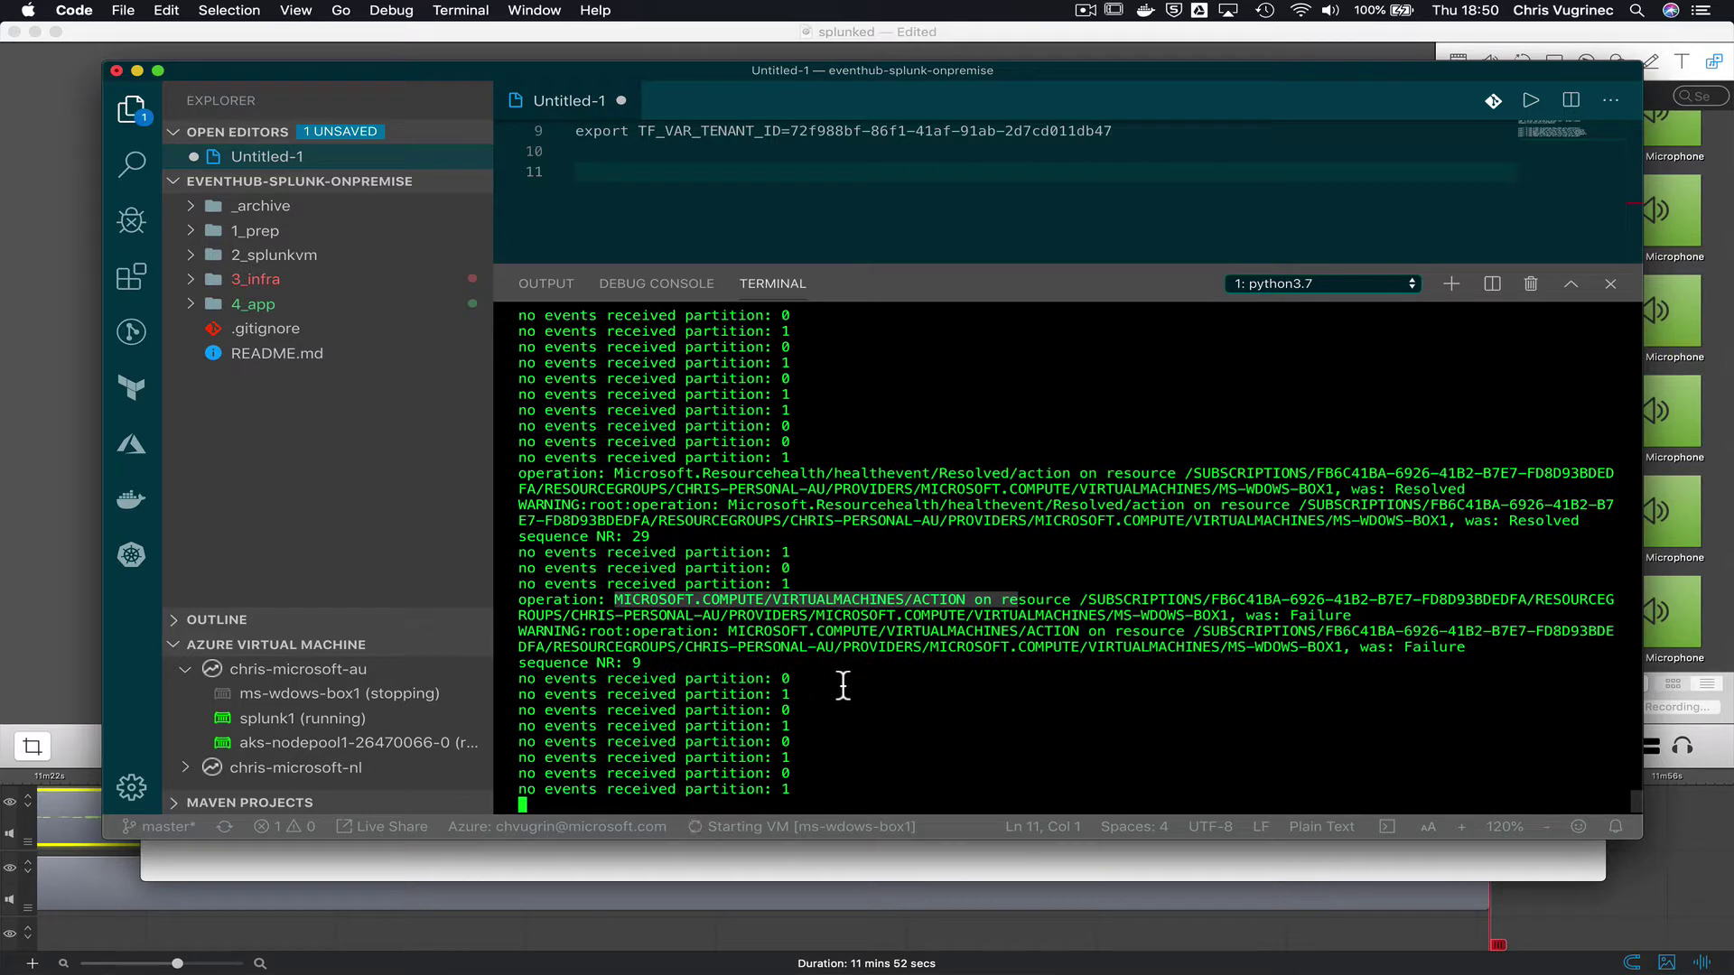
key(super+Tab)
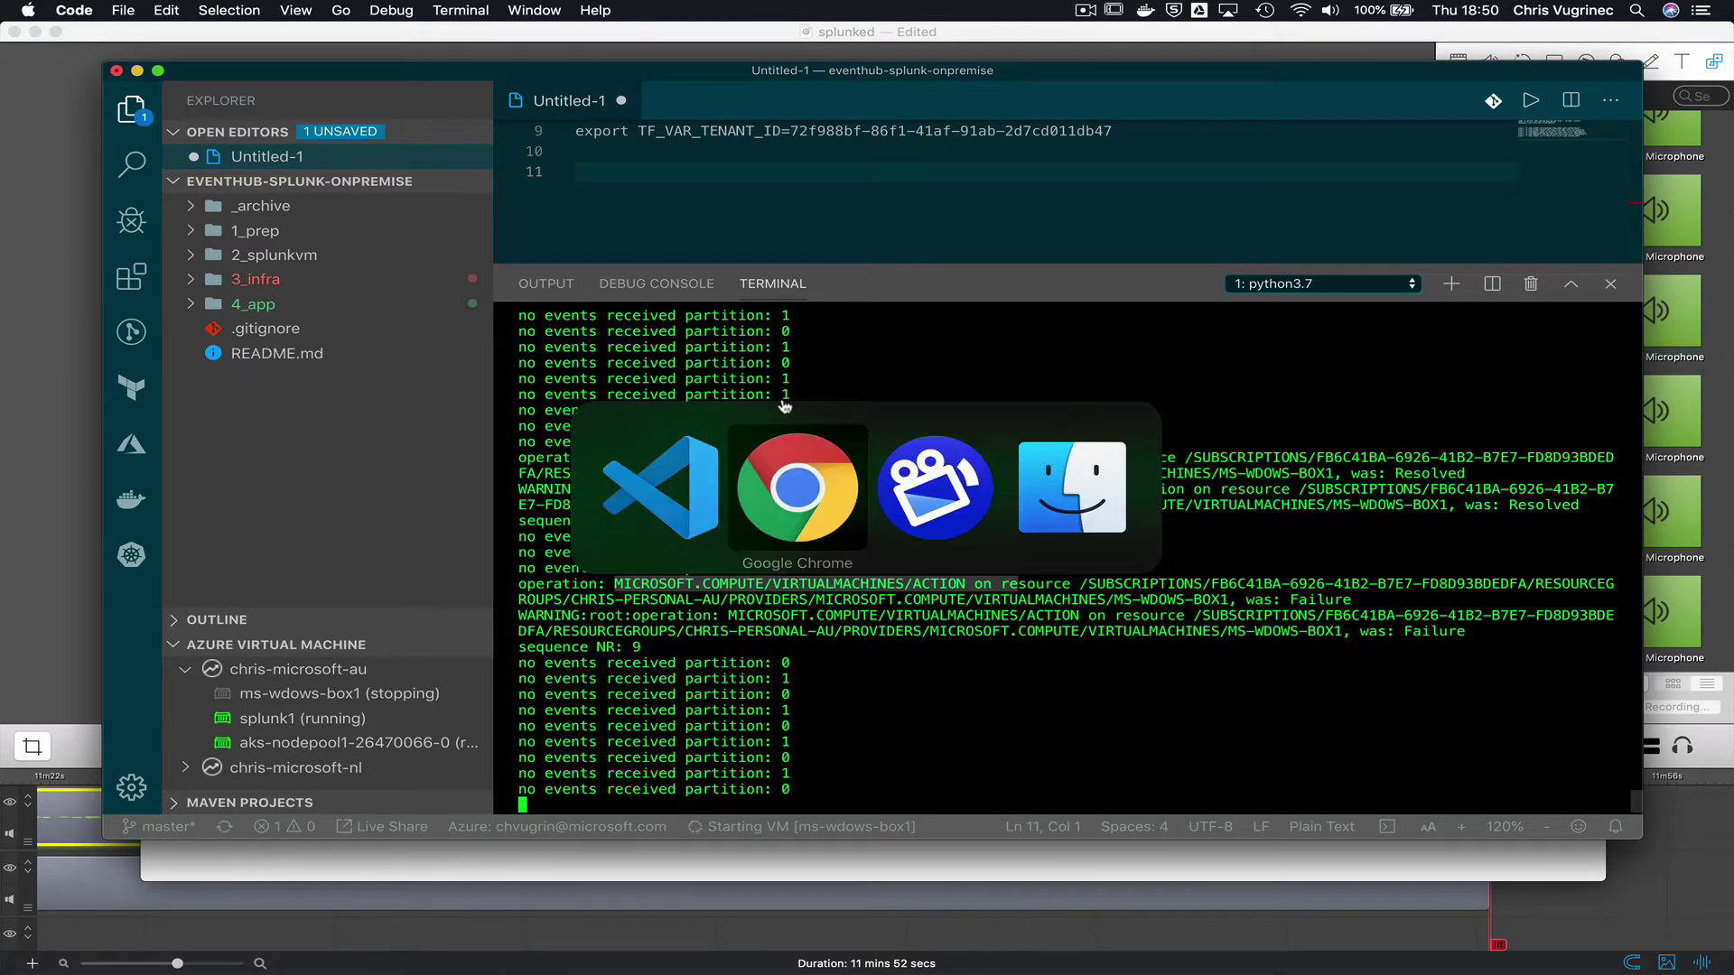
- Show Splunk's real-time search (5 of 68 events) and highlight the newest MS-WDOWS-BOX1 VM action Failure event
click(828, 88)
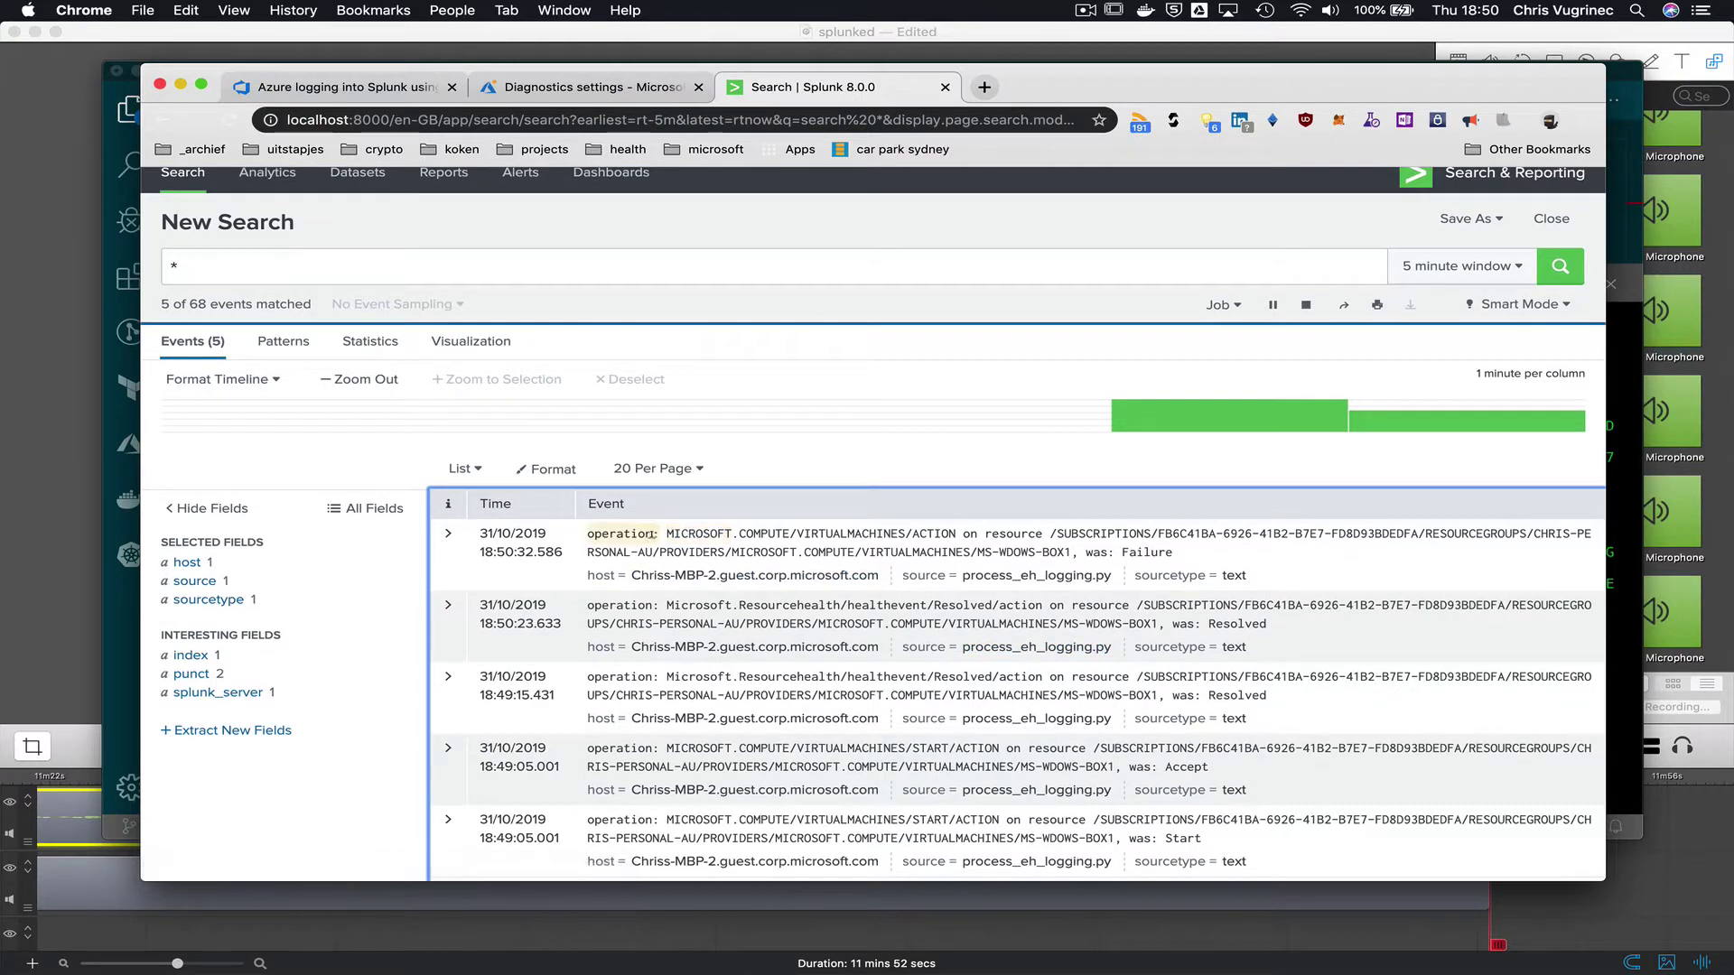
drag(587, 533, 886, 551)
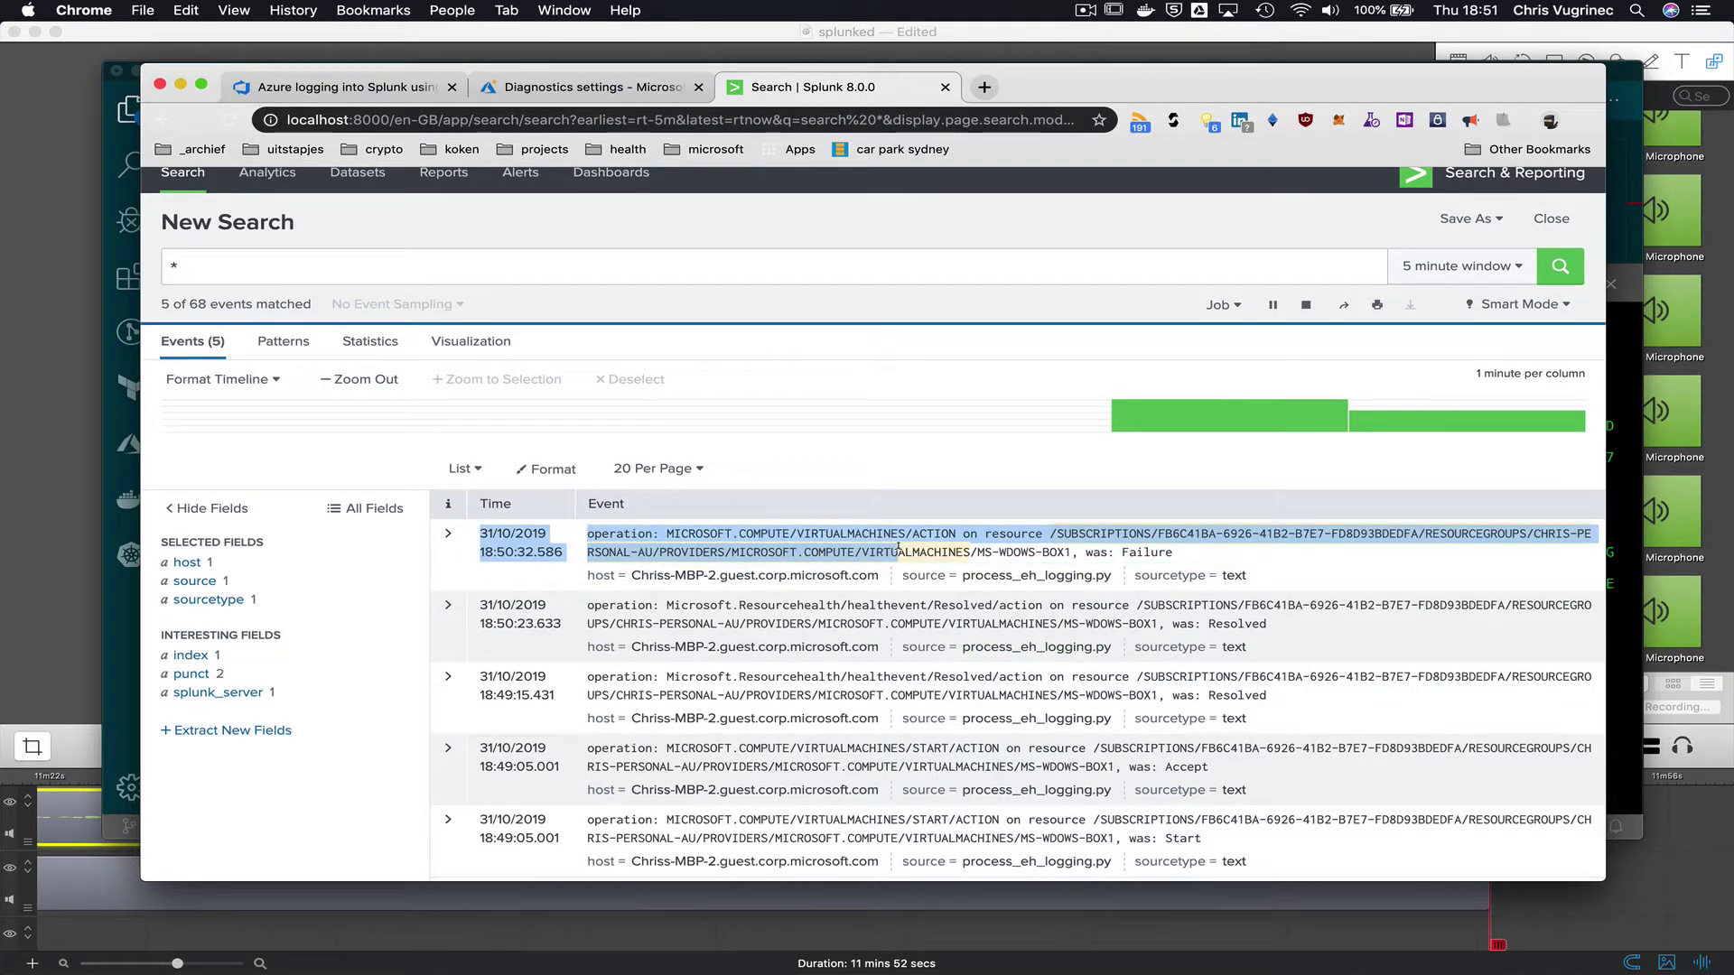
click(899, 551)
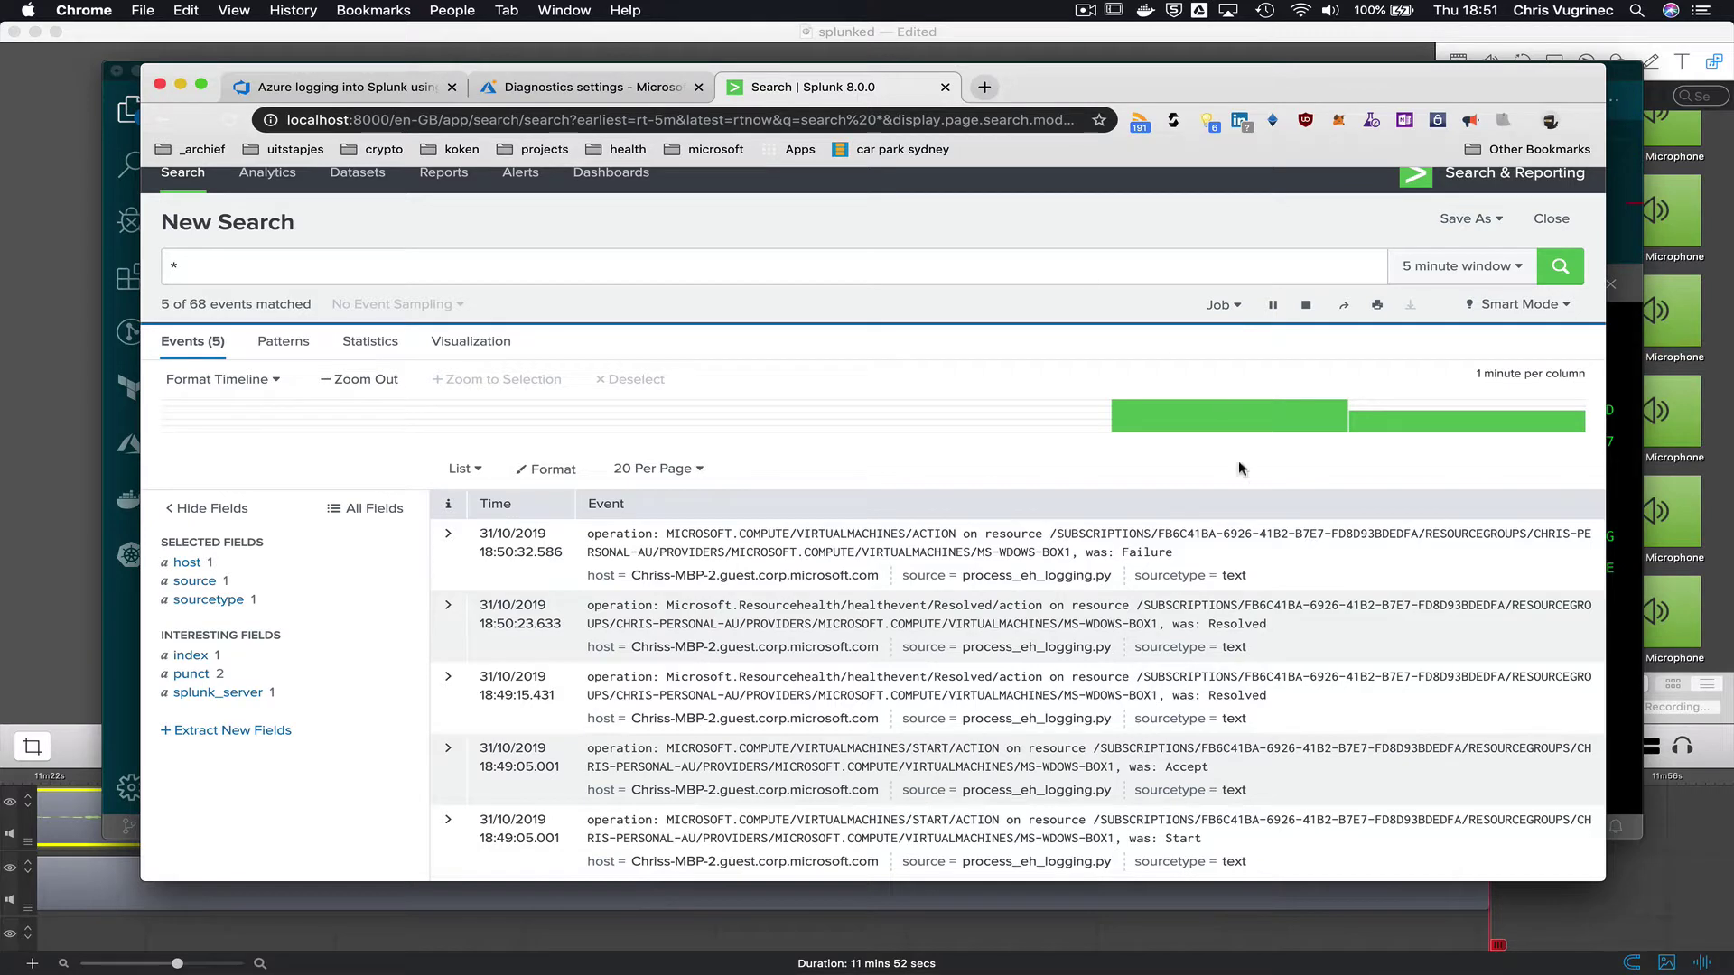